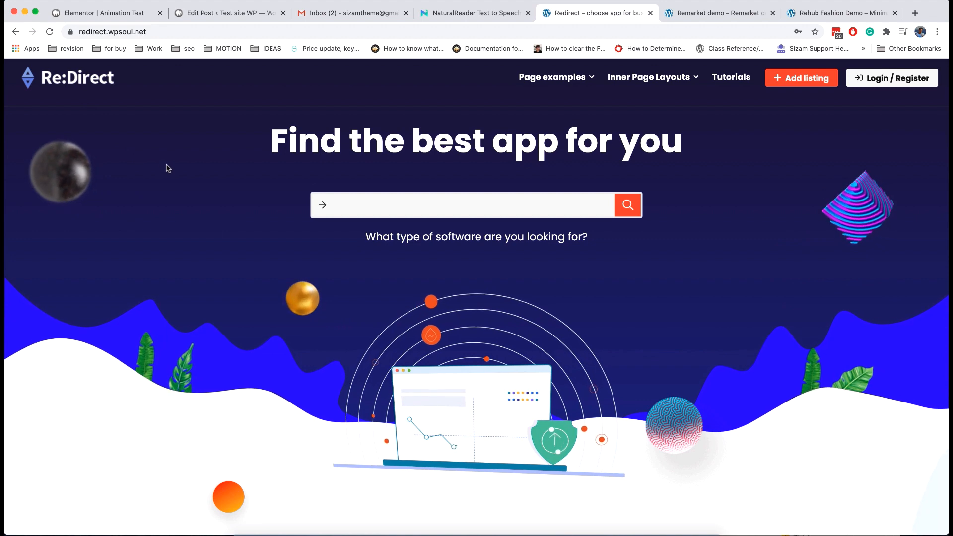
# Examine the animated elements on the Re:Direct demo homepage, from the hero section to the footer
pyautogui.scroll(-1, 231, 212)
pyautogui.scroll(1, 231, 212)
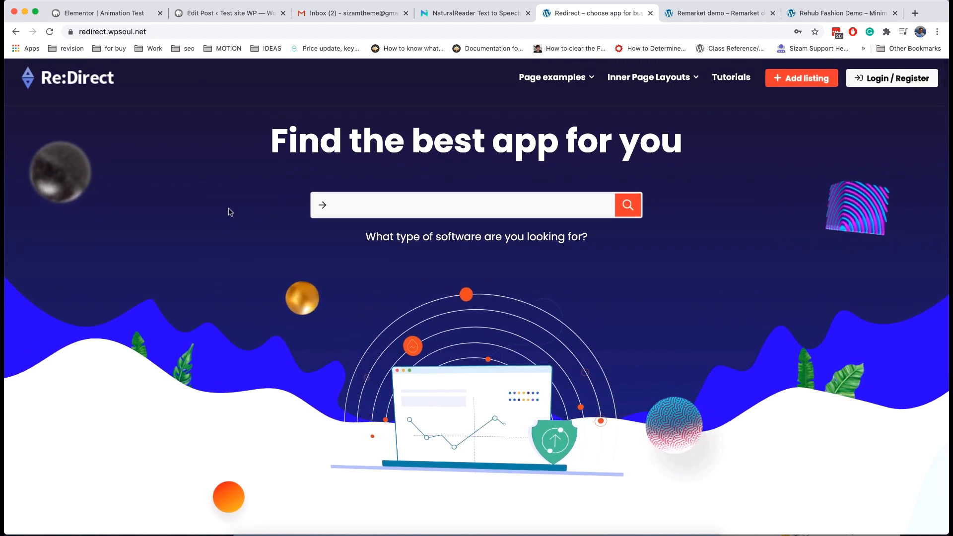
pyautogui.scroll(-6, 230, 212)
pyautogui.scroll(-12, 228, 212)
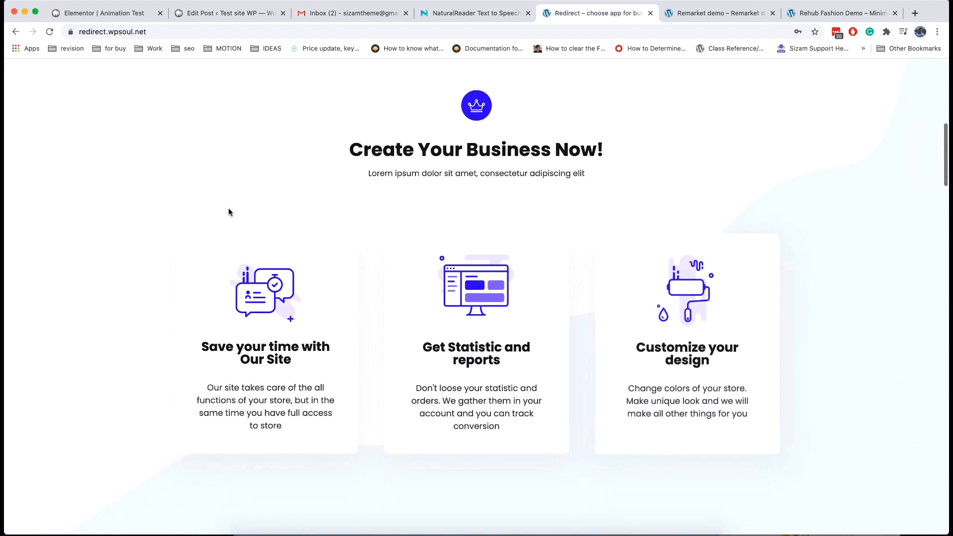
pyautogui.scroll(-9, 229, 208)
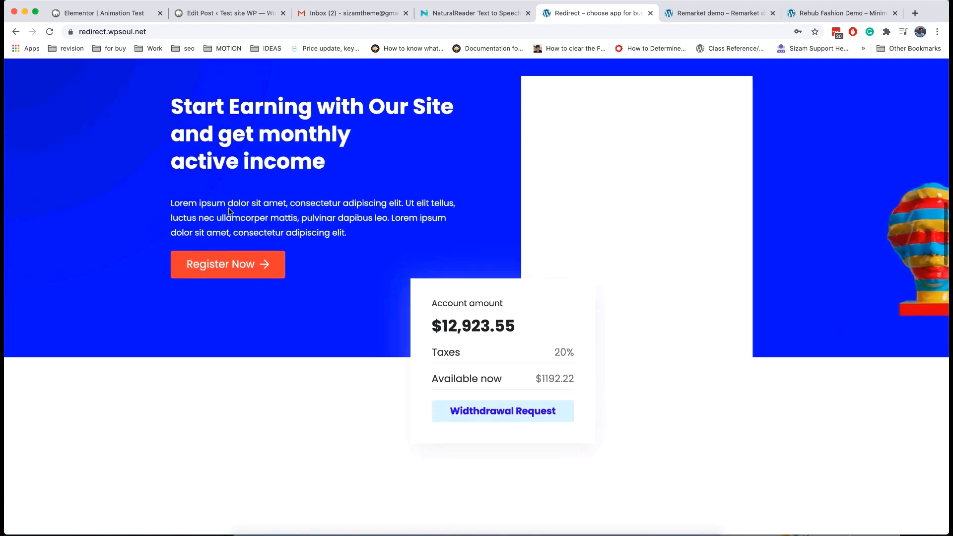
pyautogui.scroll(-15, 229, 212)
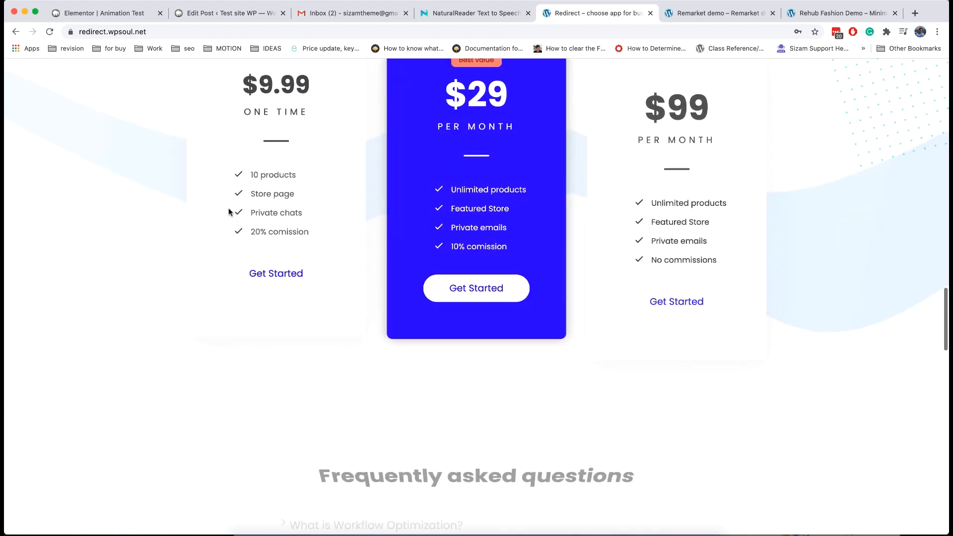
pyautogui.scroll(-6, 228, 212)
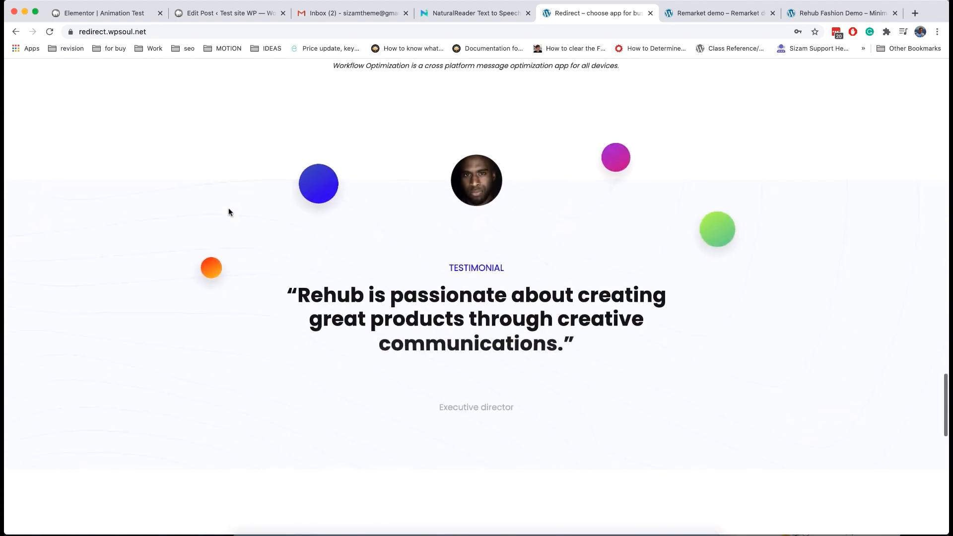
pyautogui.scroll(-8, 229, 212)
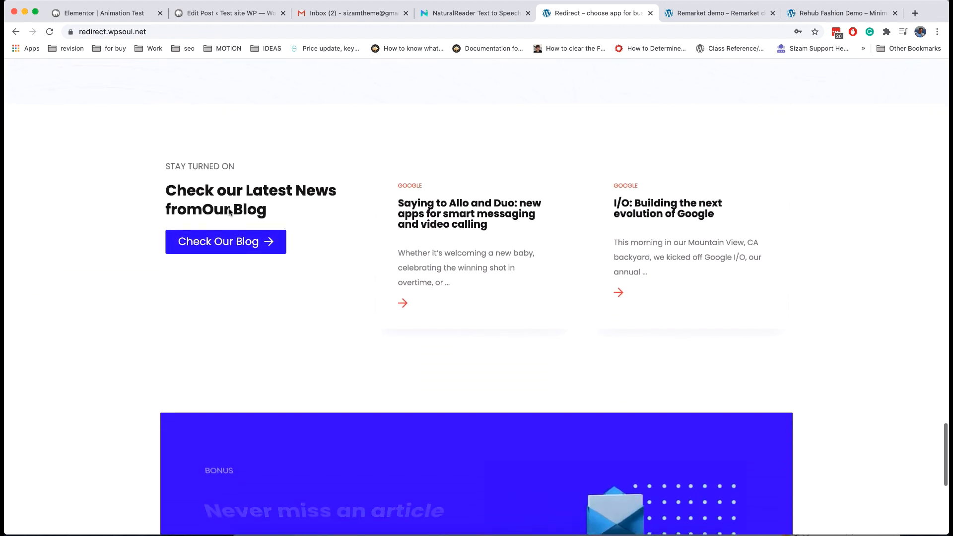
pyautogui.scroll(-2, 229, 209)
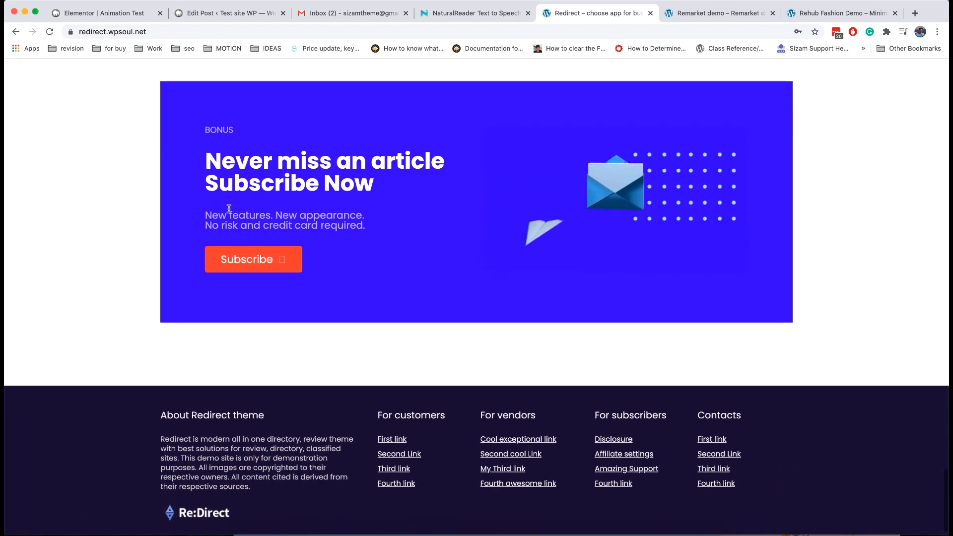
# Look over the Remarket demo homepage as far as the discount deals section, and close that page
pyautogui.click(715, 13)
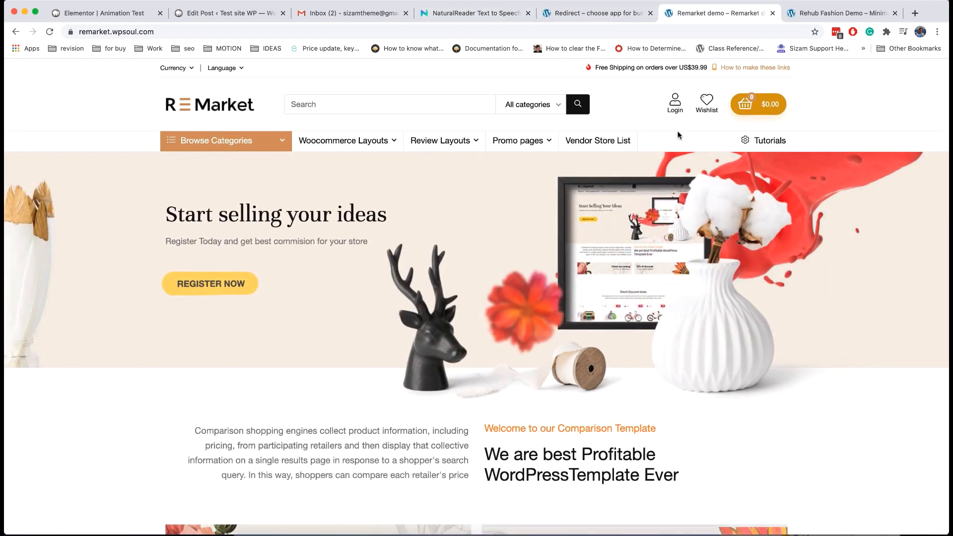
pyautogui.scroll(-8, 678, 135)
pyautogui.scroll(-10, 678, 135)
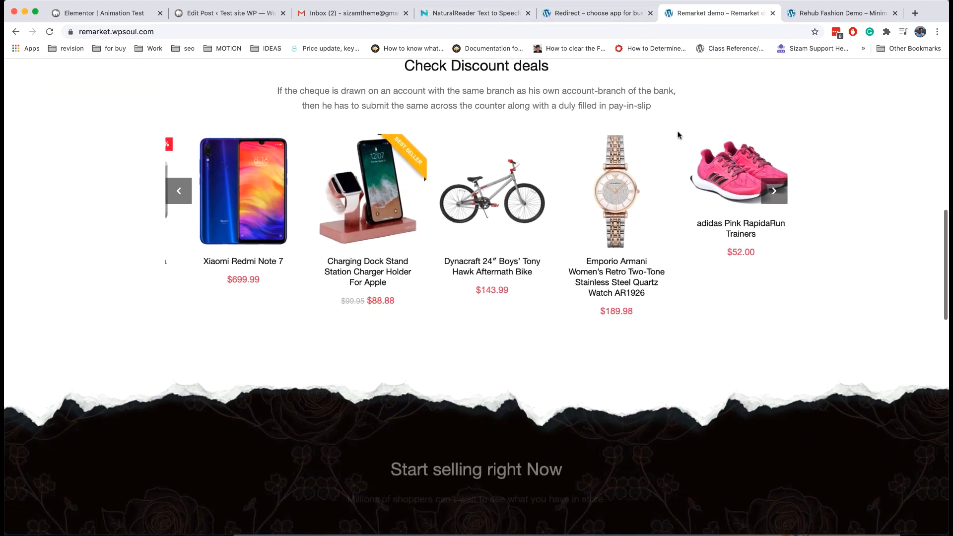
pyautogui.press('super+w')
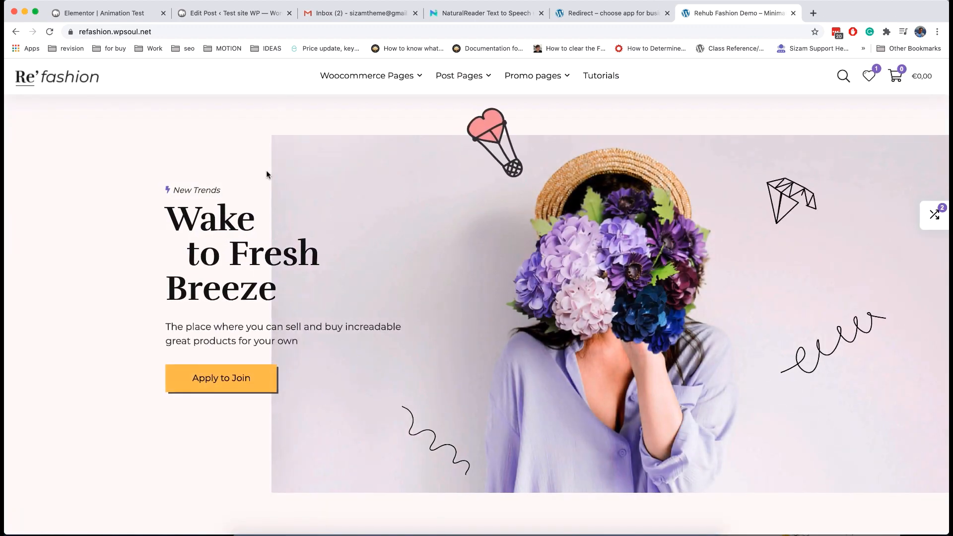
# Examine the animations on the Rehub Fashion demo homepage, from the hero section to the subscription area
pyautogui.scroll(-10, 267, 174)
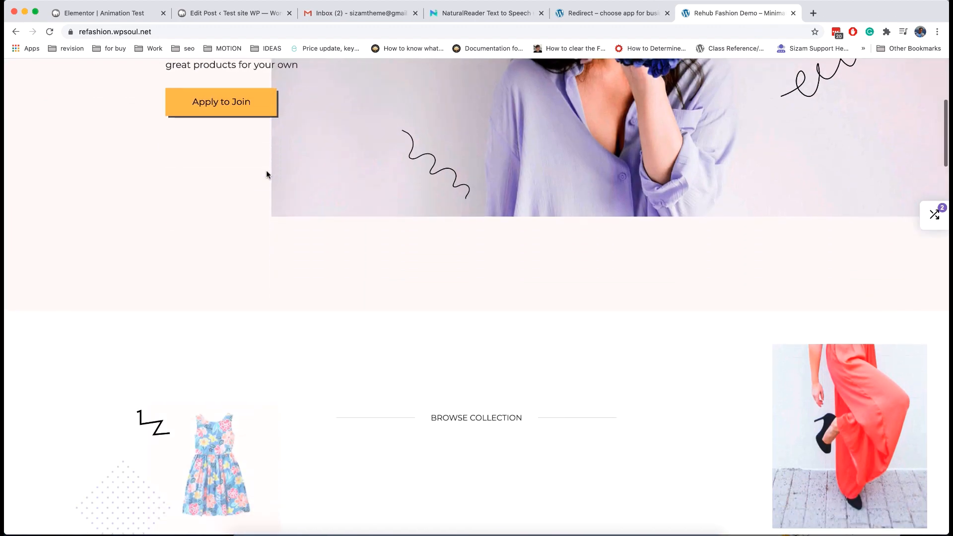
pyautogui.scroll(-3, 267, 174)
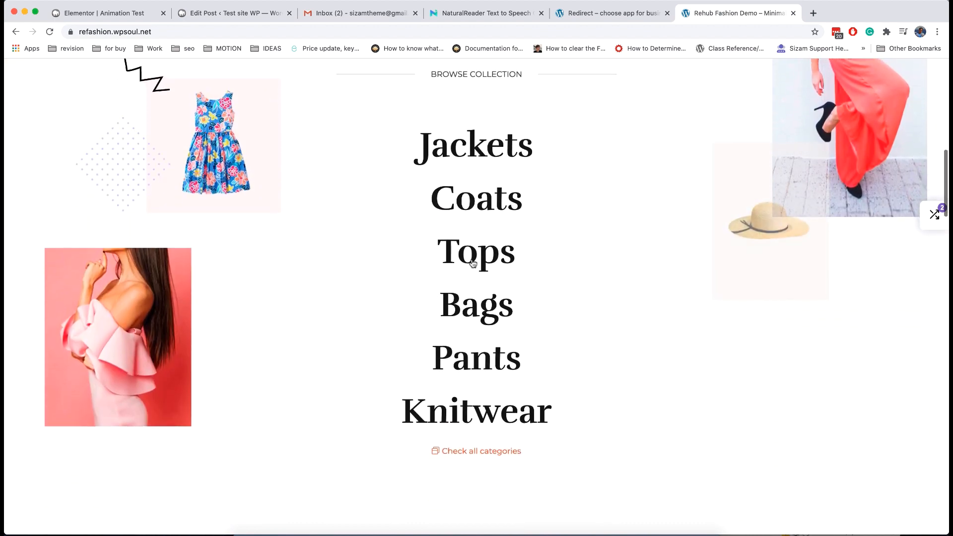
pyautogui.scroll(-10, 479, 362)
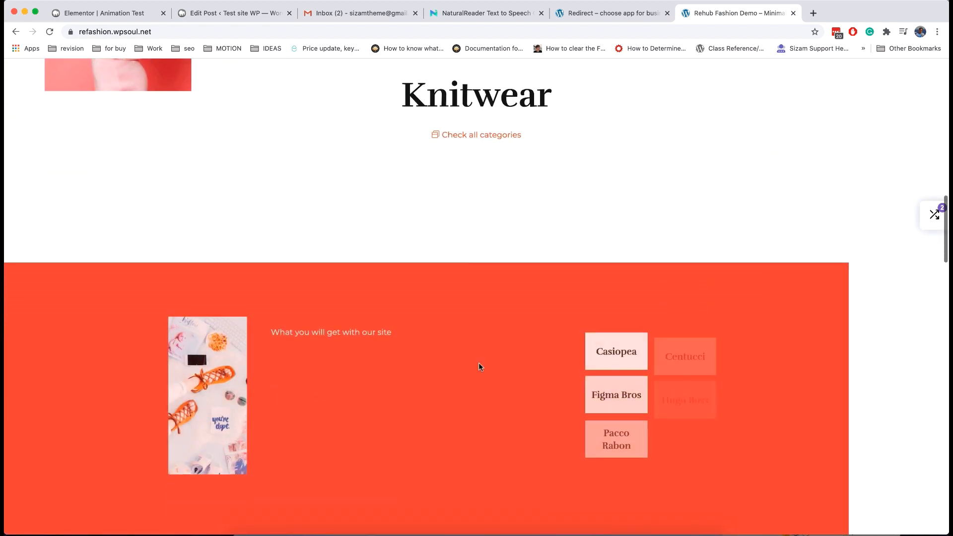
pyautogui.scroll(-15, 479, 366)
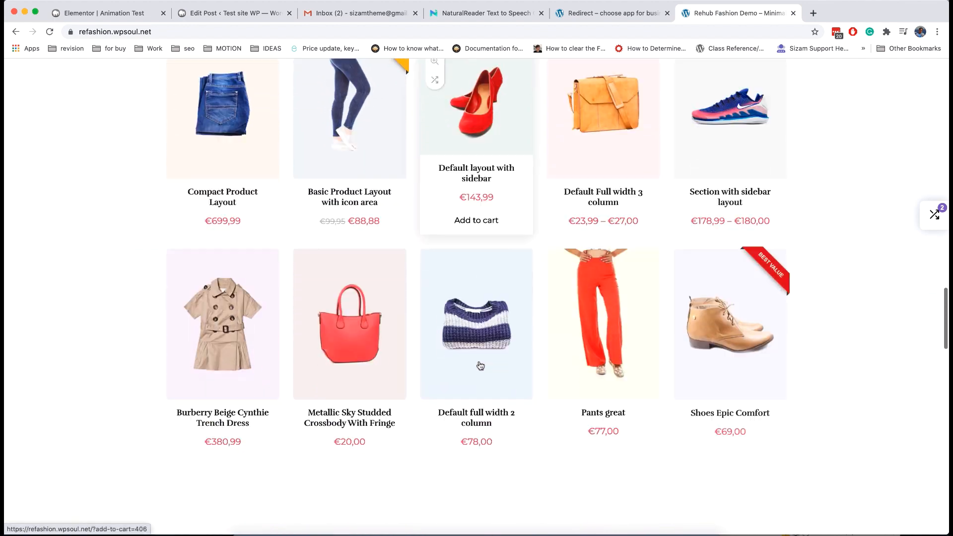
pyautogui.scroll(-7, 479, 365)
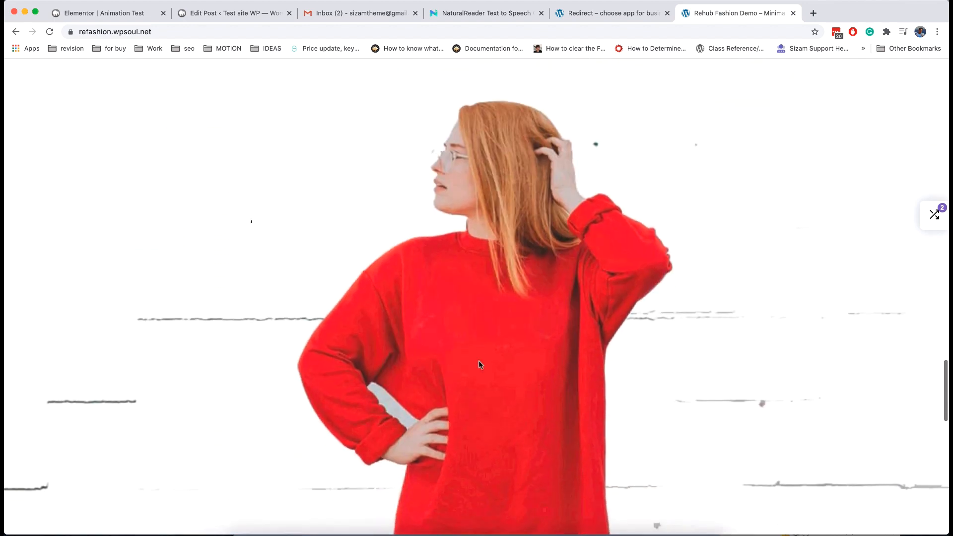
pyautogui.scroll(-5, 479, 364)
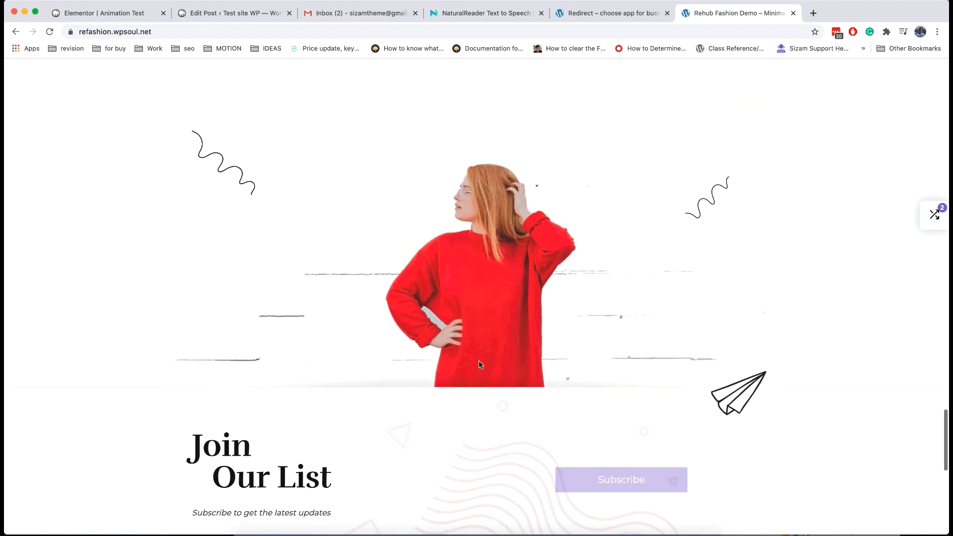
pyautogui.scroll(-7, 479, 365)
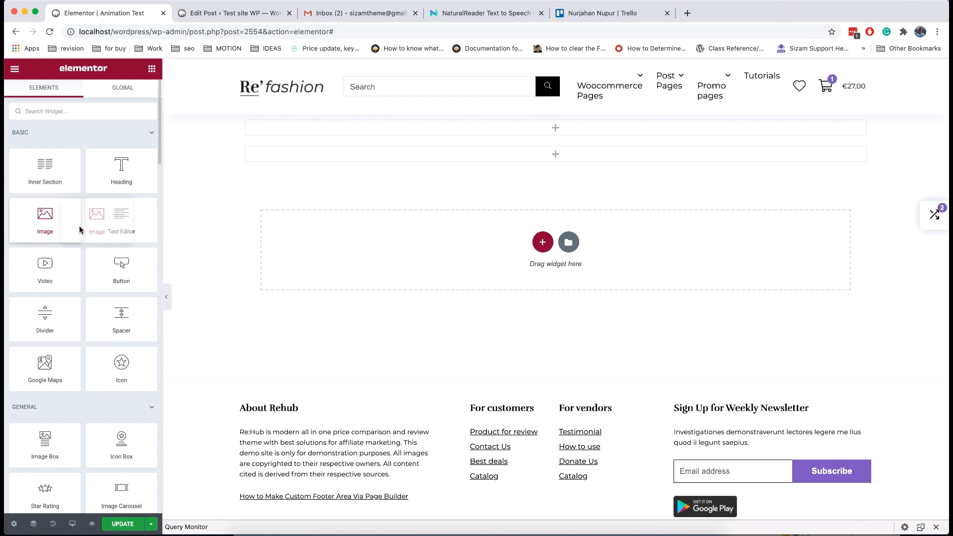
# Add an Image widget to the empty section with the blue floral dress picture from the media library, at Full image size
pyautogui.moveTo(79, 229); pyautogui.dragTo(400, 251)
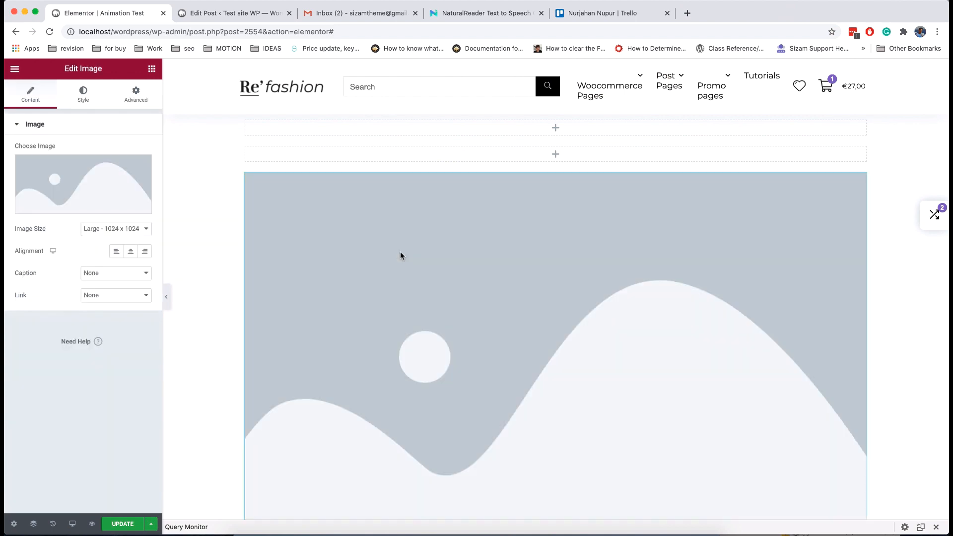
pyautogui.click(89, 171)
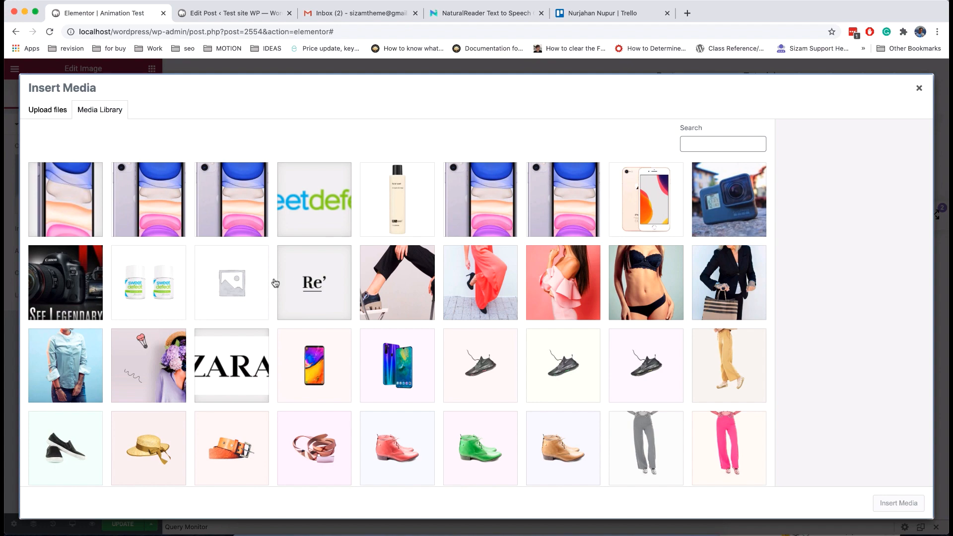
pyautogui.scroll(-10, 275, 283)
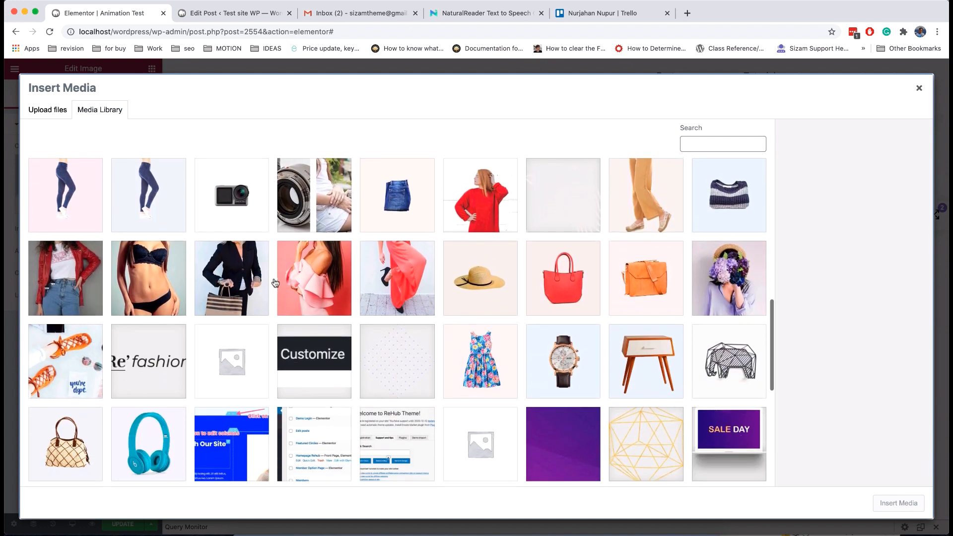
pyautogui.click(479, 340)
pyautogui.click(888, 503)
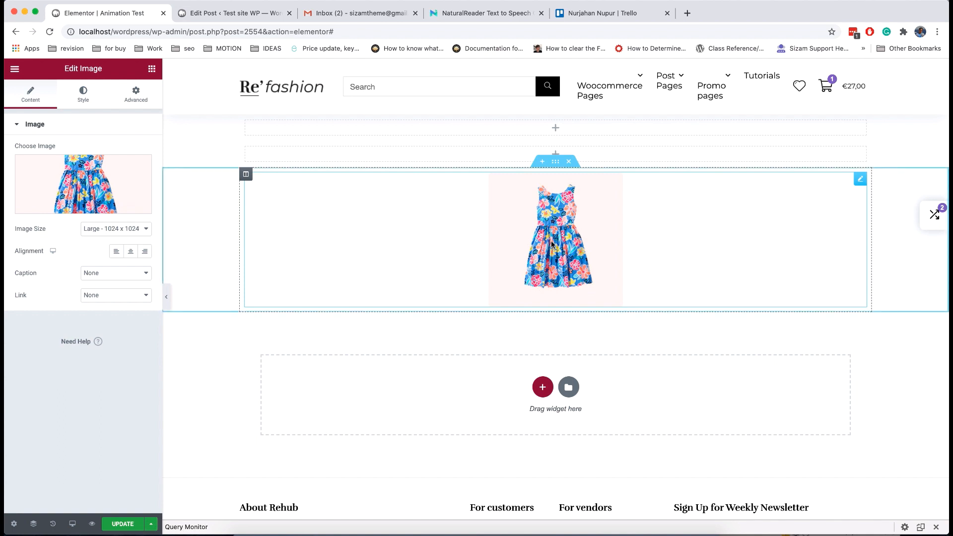
pyautogui.click(97, 231)
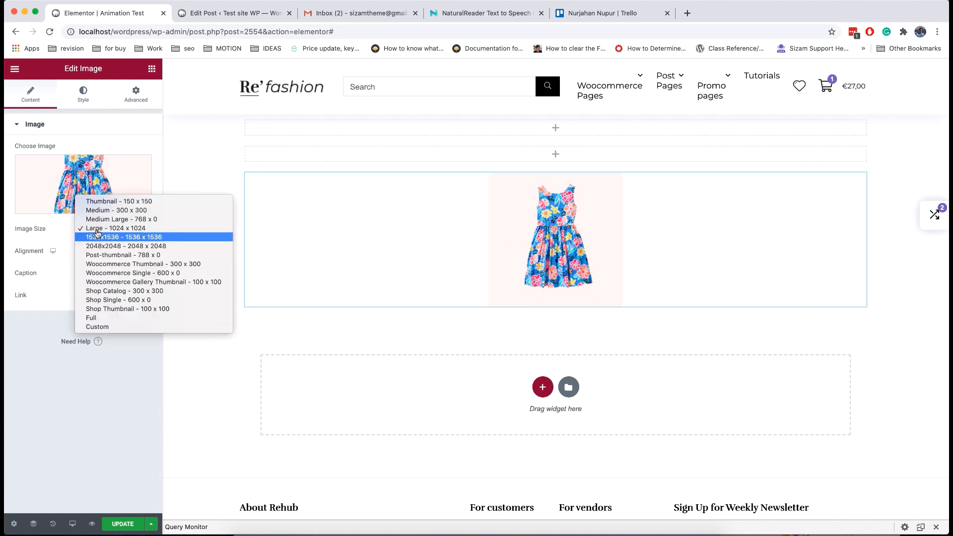
pyautogui.click(106, 318)
# Set the dress image's positioning width to Inline (auto)
pyautogui.click(138, 102)
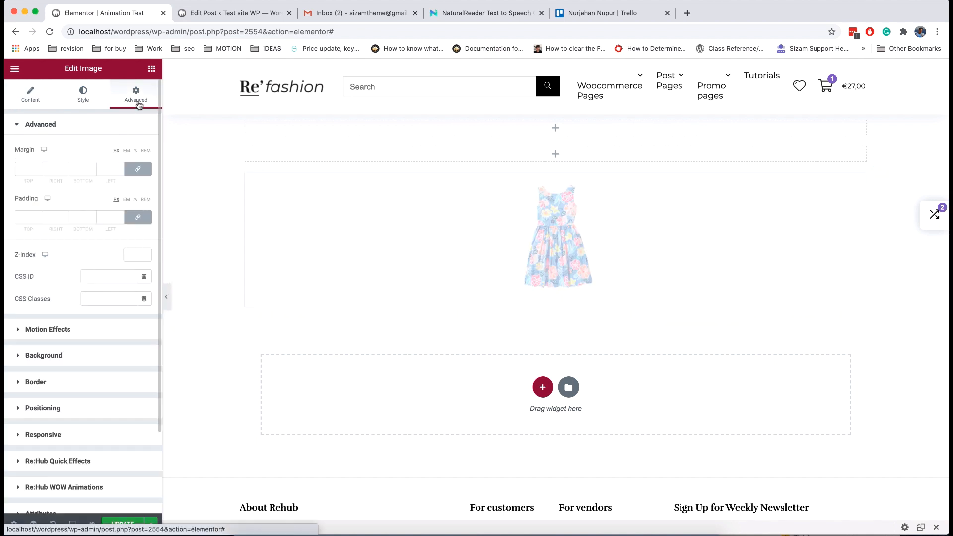
pyautogui.scroll(-4, 114, 238)
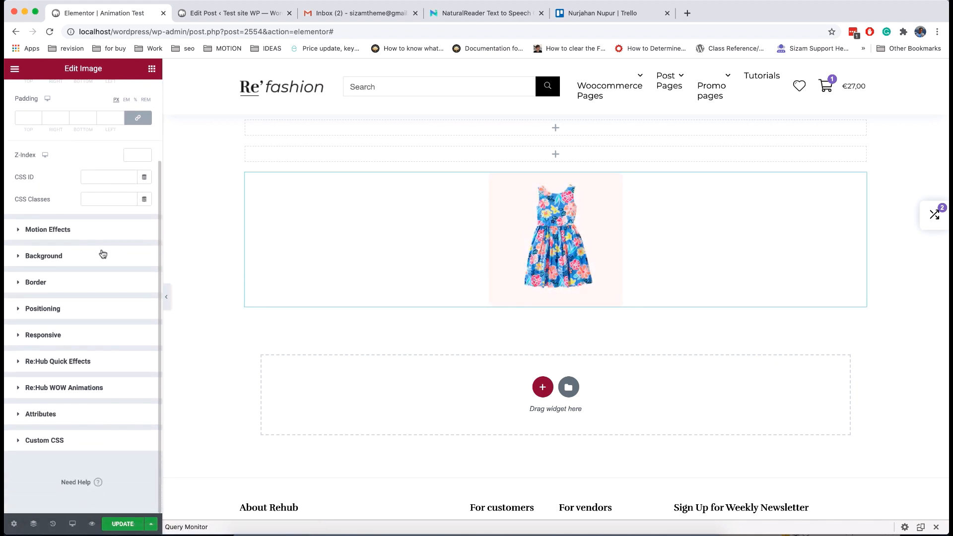
pyautogui.click(87, 310)
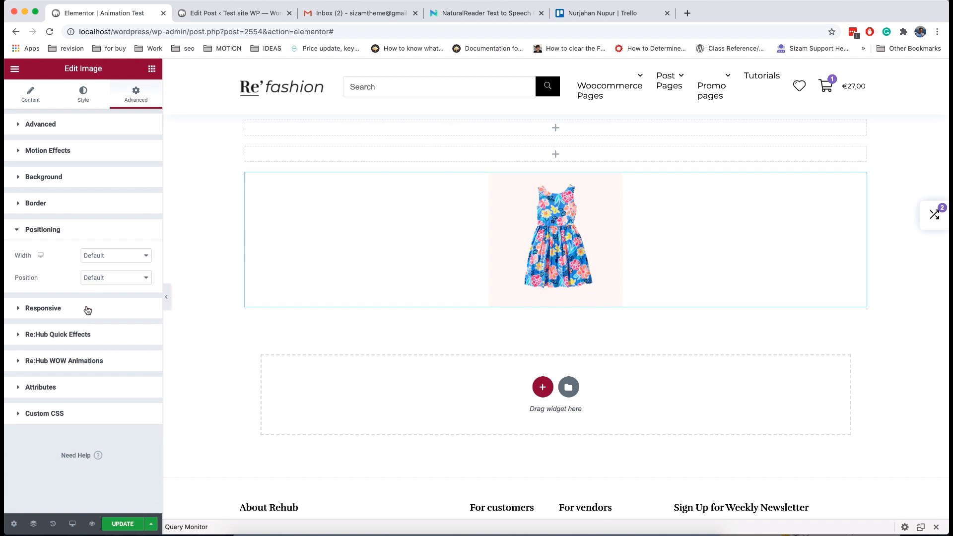
pyautogui.click(113, 256)
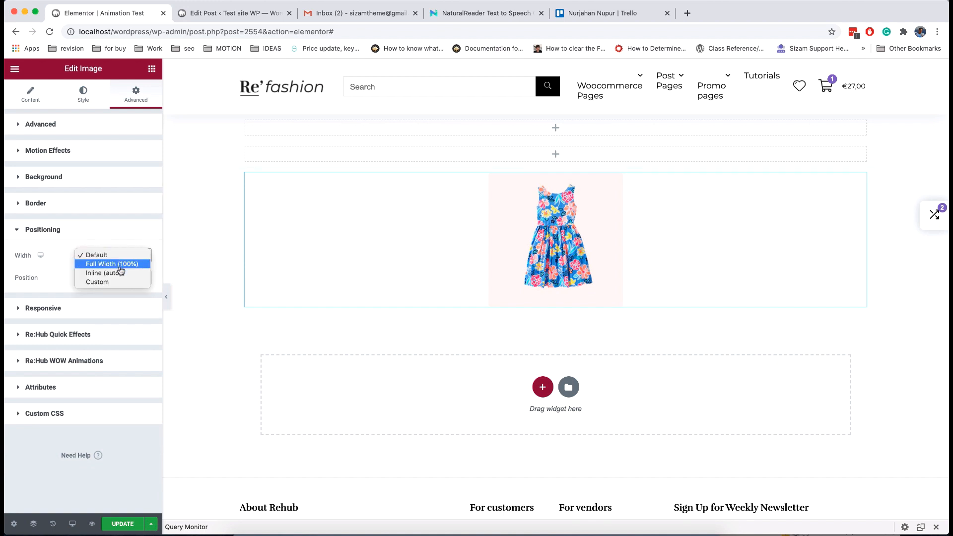
pyautogui.click(120, 273)
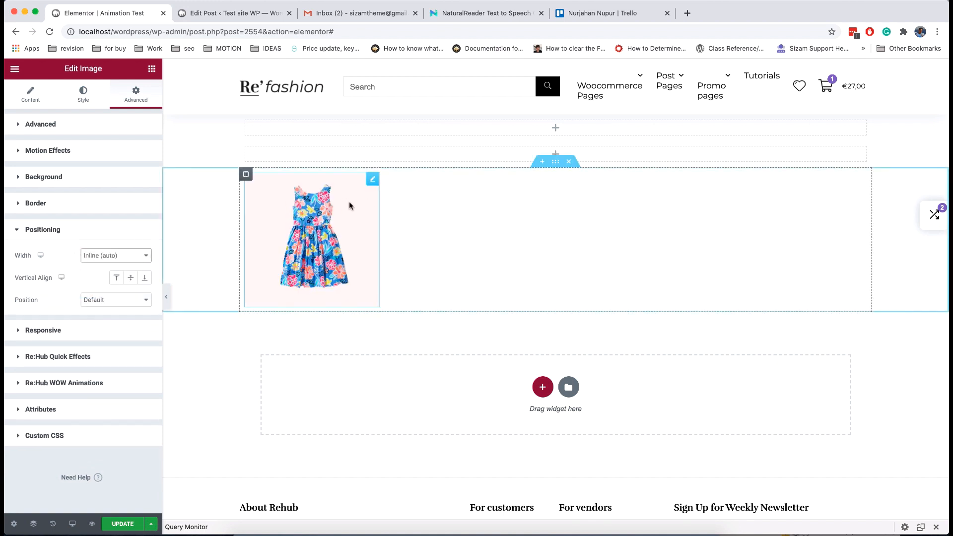
pyautogui.click(80, 228)
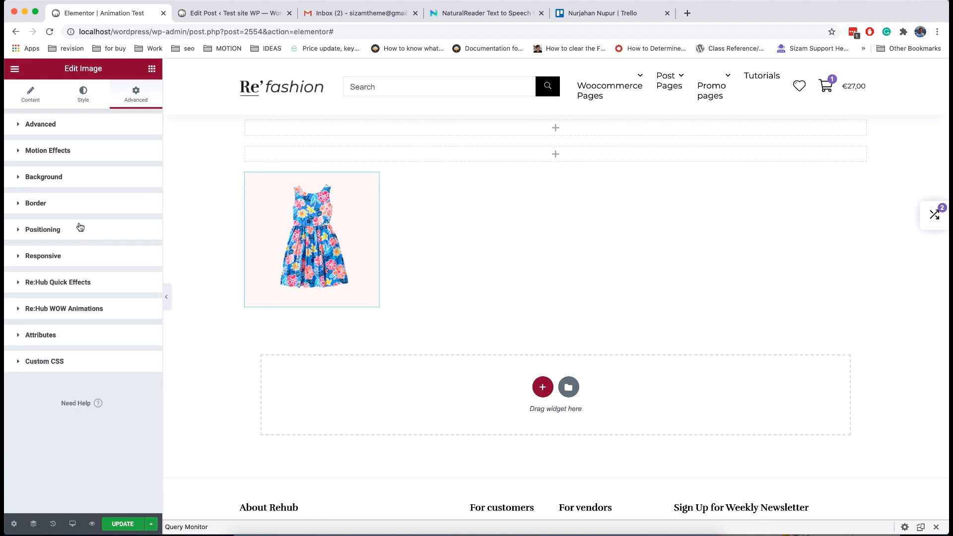
# Apply the Fade In entrance animation to the dress image in its motion effects
pyautogui.click(83, 133)
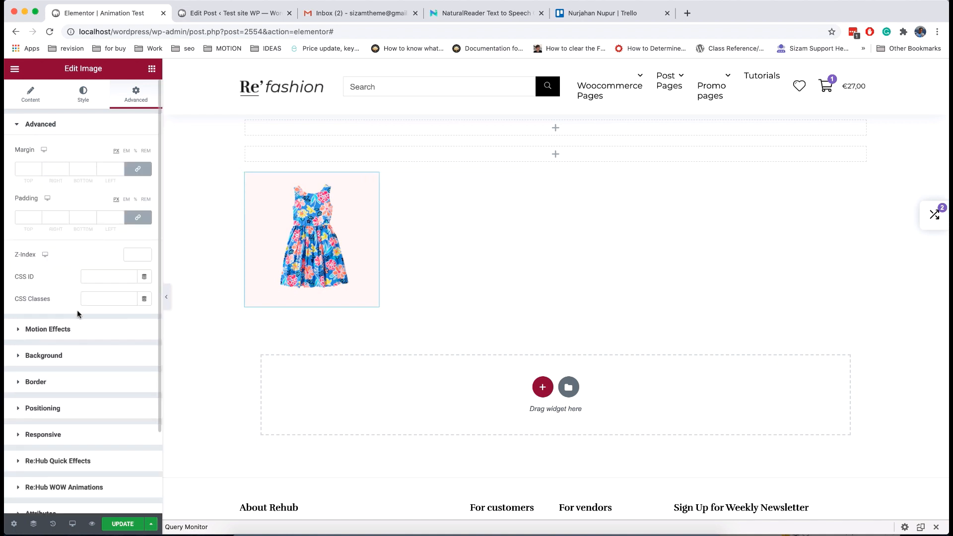
pyautogui.click(74, 126)
pyautogui.click(74, 150)
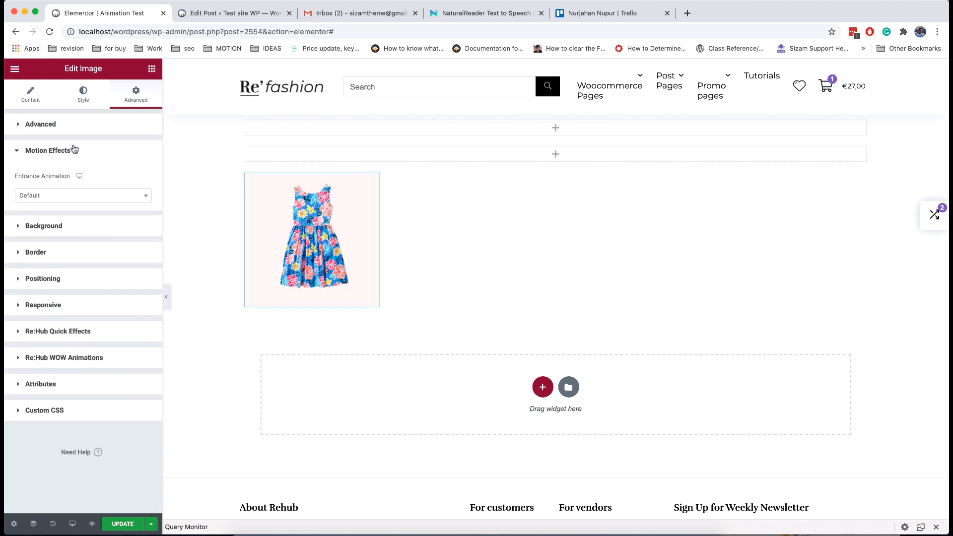
pyautogui.click(74, 196)
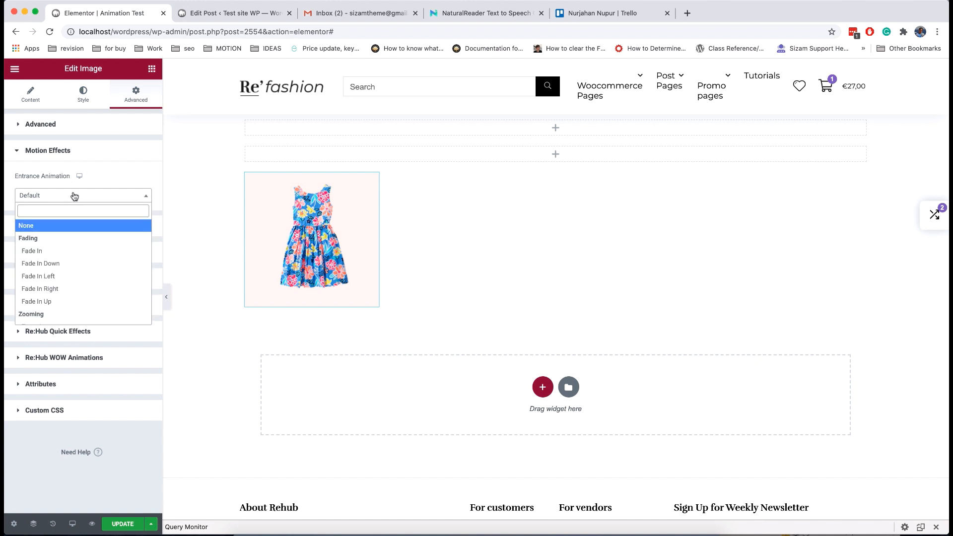
pyautogui.click(61, 250)
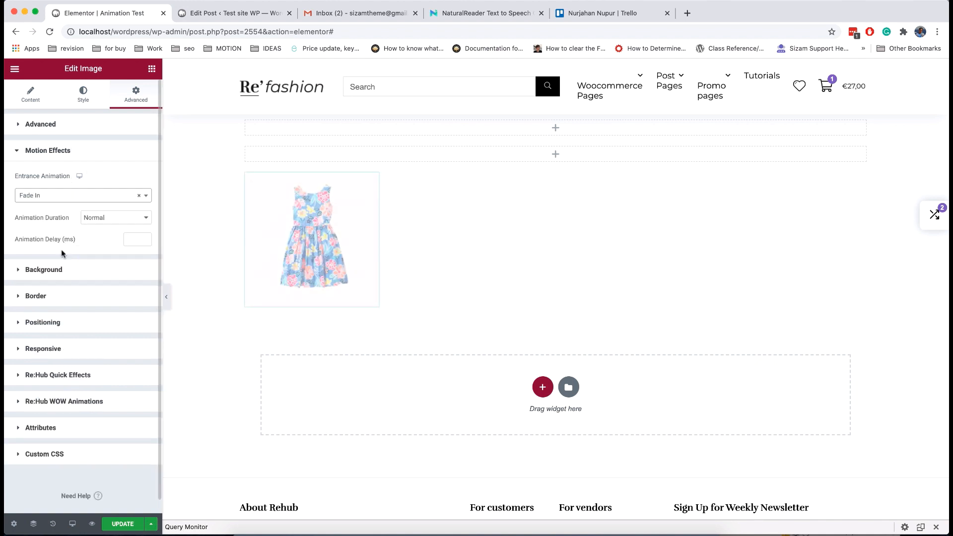
# Change the dress image's entrance animation to Zoom In
pyautogui.click(65, 200)
pyautogui.scroll(-2, 66, 263)
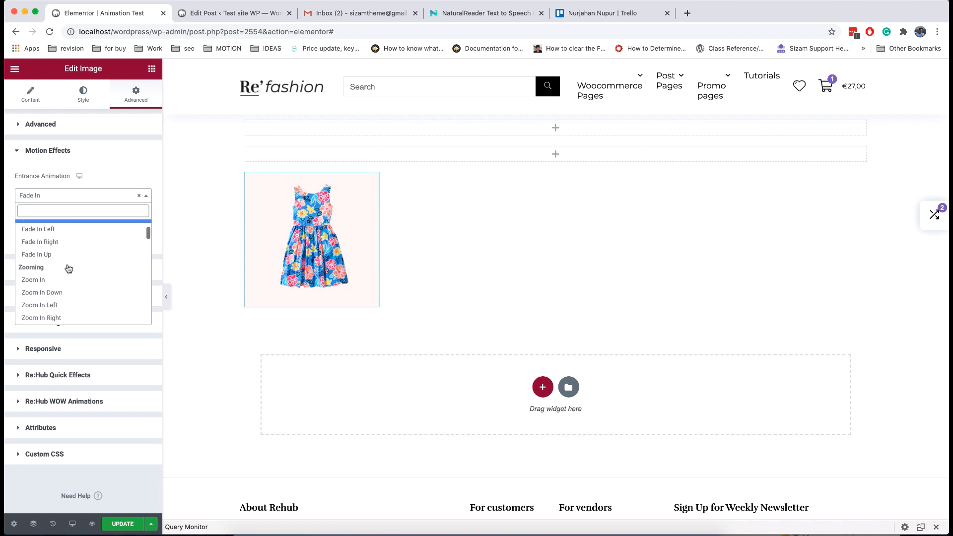
pyautogui.click(65, 276)
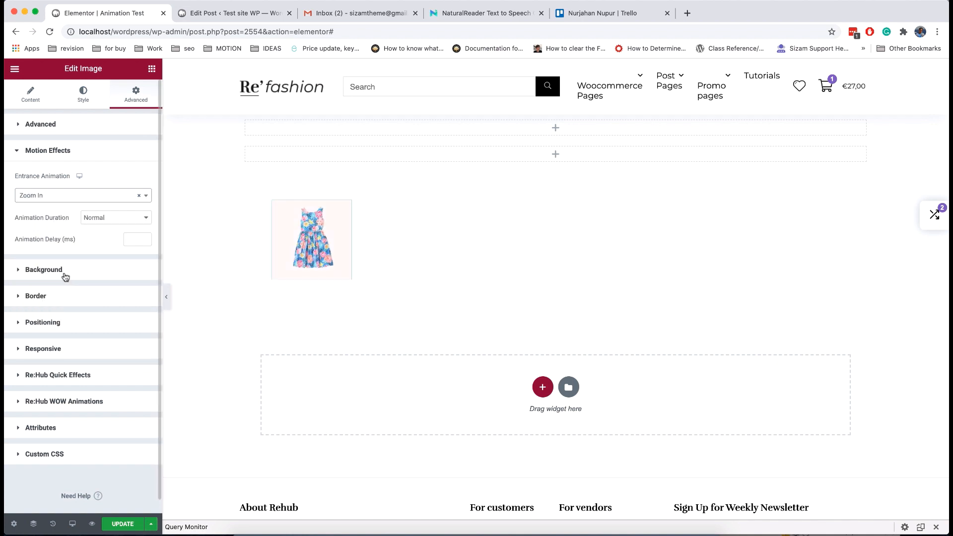
# Change the dress image's entrance animation to Slide In Down
pyautogui.click(69, 198)
pyautogui.scroll(-2, 80, 275)
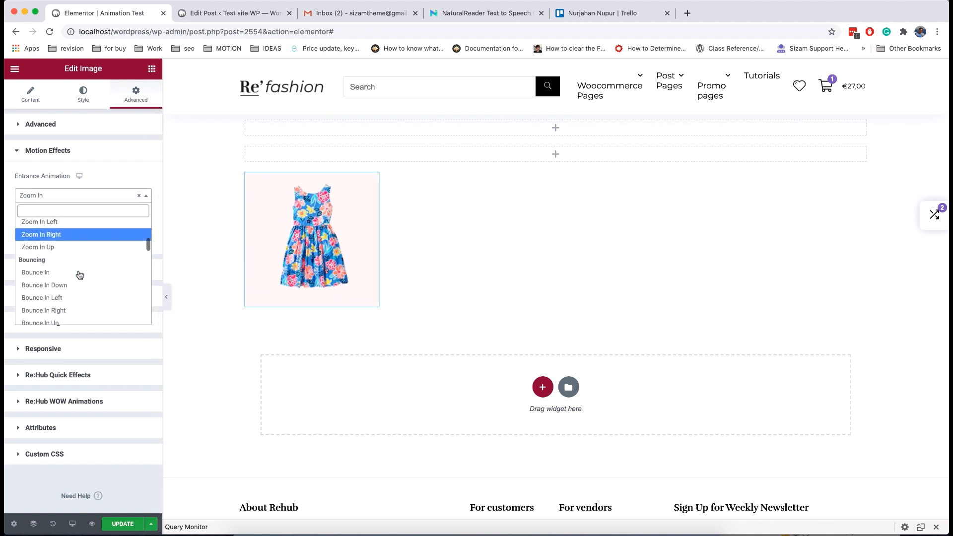
pyautogui.scroll(-2, 80, 275)
pyautogui.click(77, 276)
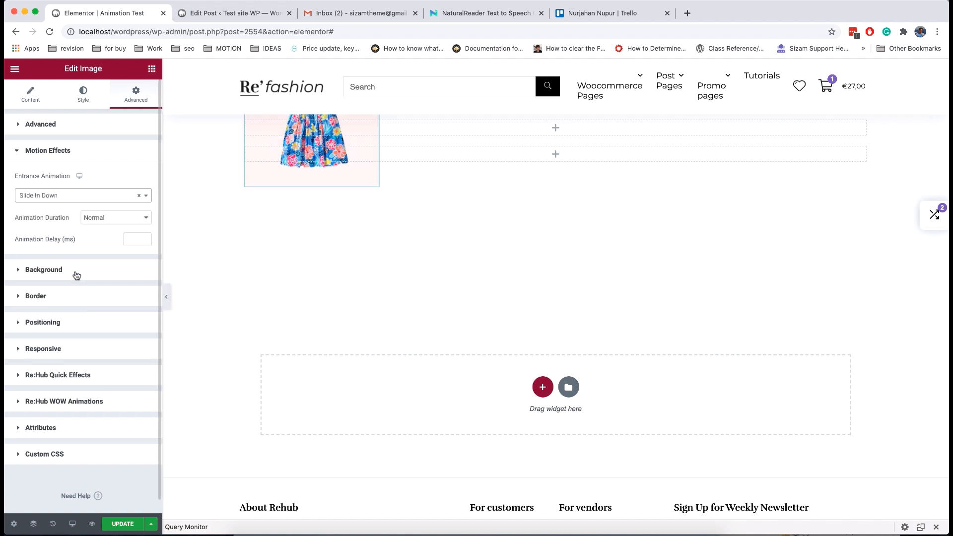
# Change the dress image's entrance animation to the Rehub effect Stuck Up with Fade
pyautogui.click(65, 198)
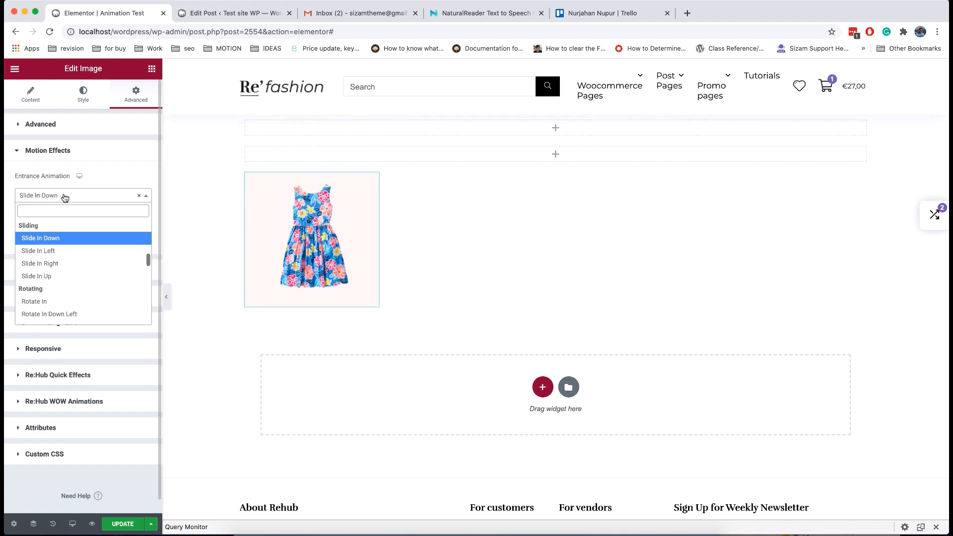
pyautogui.scroll(-10, 64, 272)
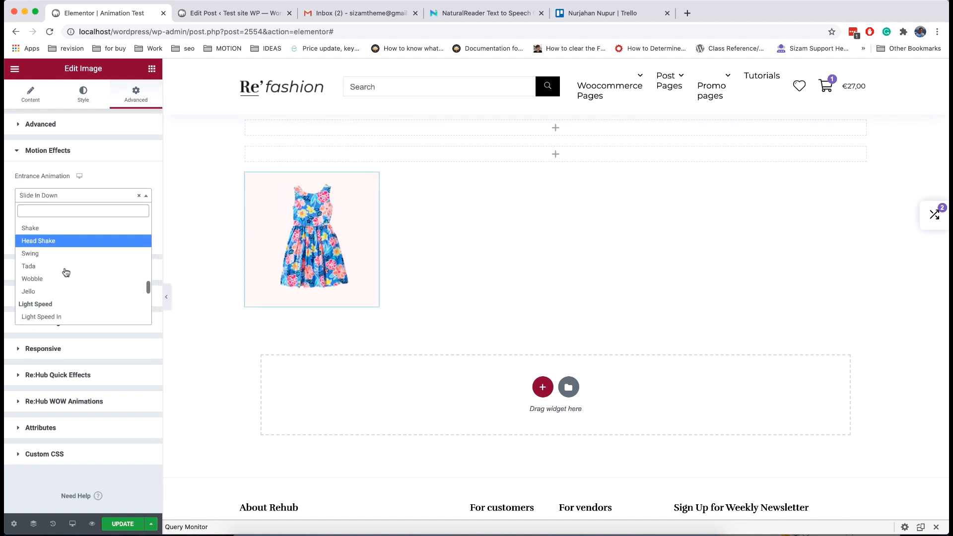
pyautogui.scroll(-2, 66, 272)
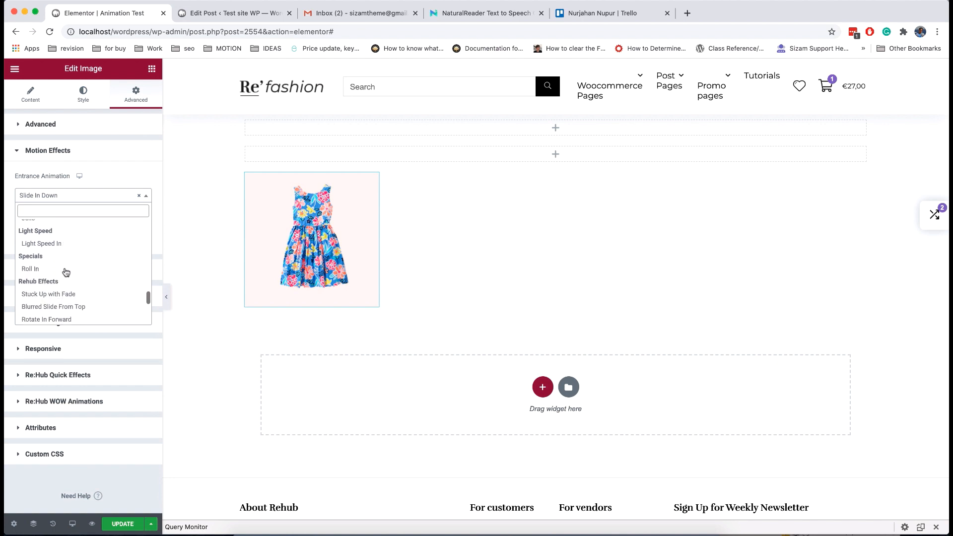
pyautogui.scroll(-2, 66, 272)
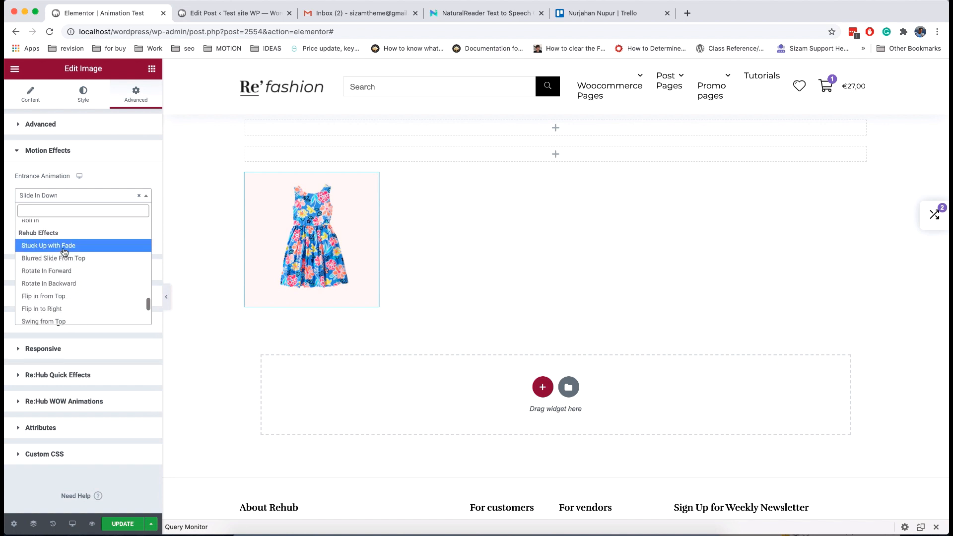
pyautogui.click(64, 245)
# Change the dress image's entrance animation to the Rehub effect Stuck Up with Flip and Fade
pyautogui.click(64, 198)
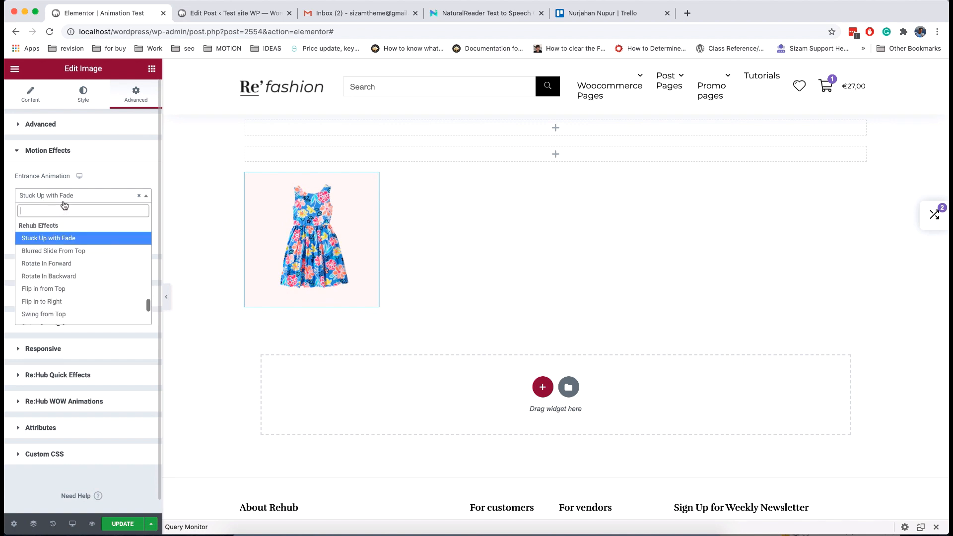
pyautogui.scroll(-4, 75, 254)
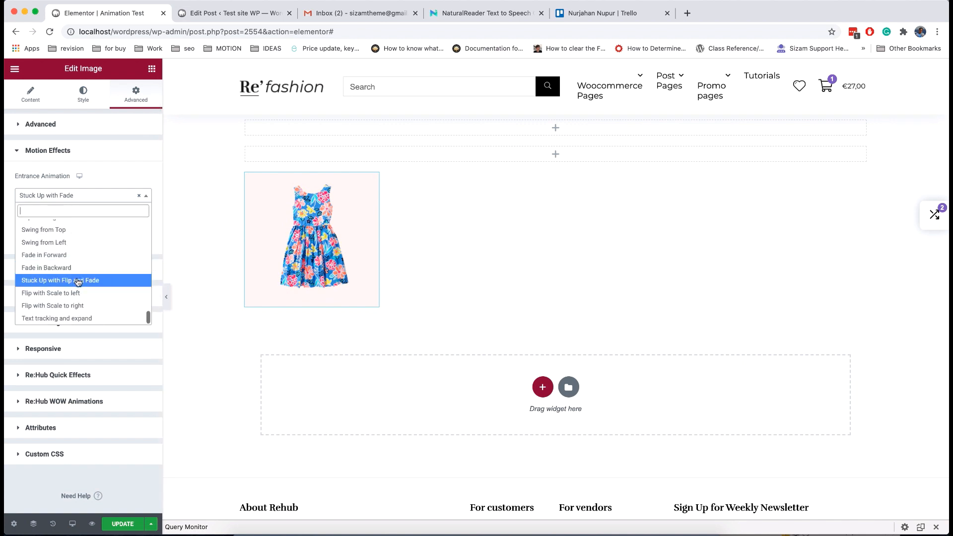
pyautogui.click(78, 281)
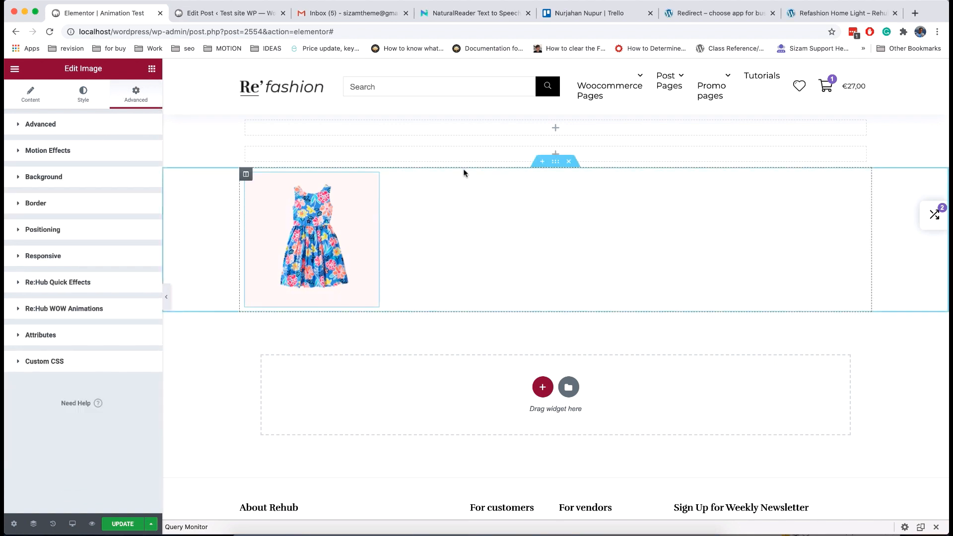
# Try the infinite rotating and infinite left-to-right quick effects on the dress image, turning each one off again
pyautogui.click(54, 284)
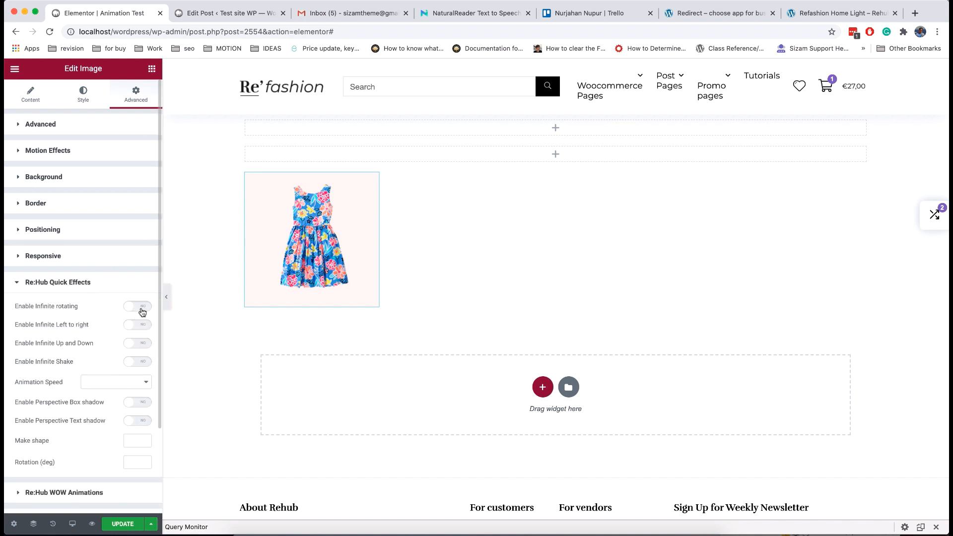
pyautogui.click(141, 307)
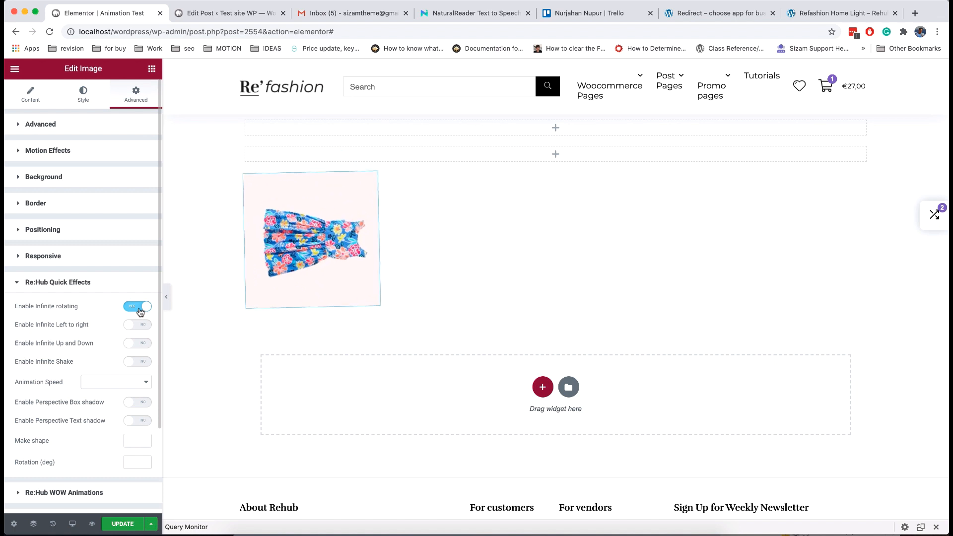
pyautogui.click(133, 309)
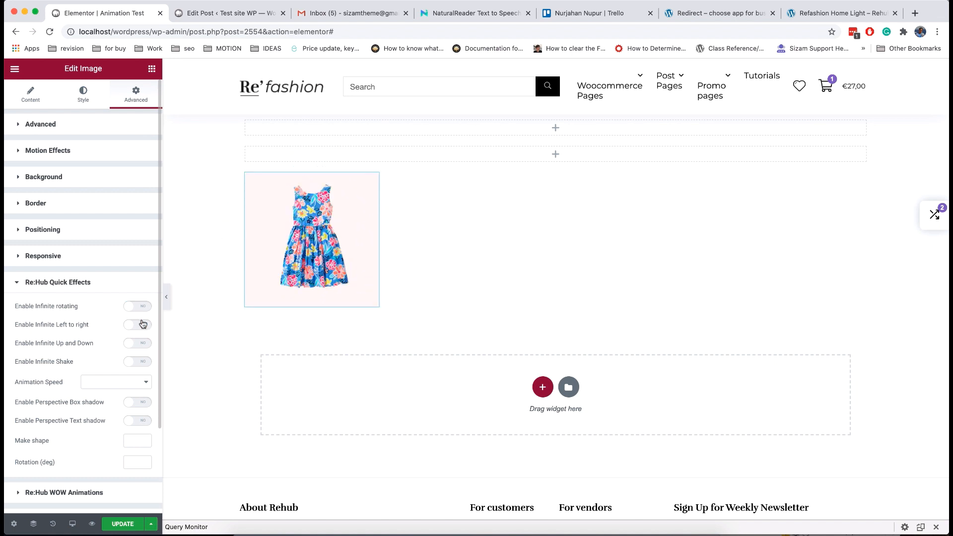
pyautogui.click(143, 324)
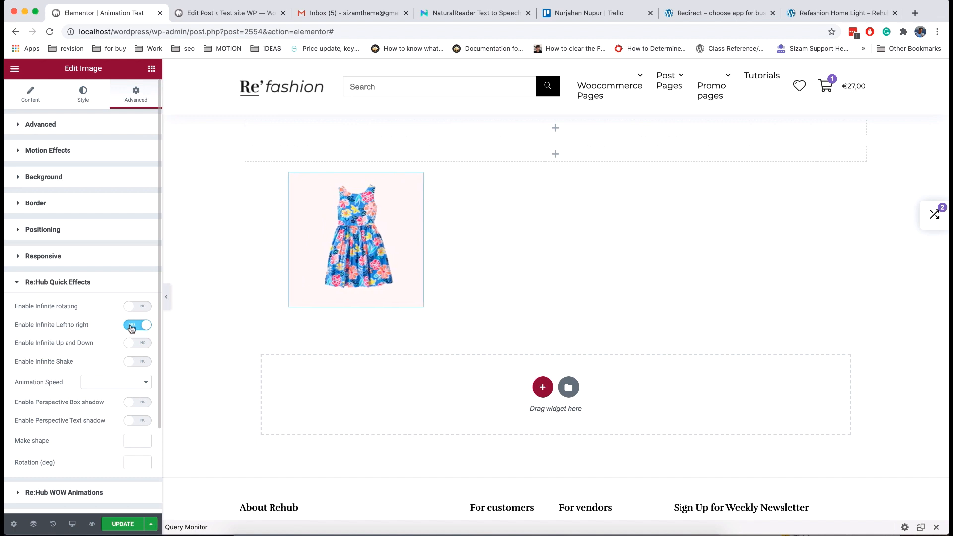
pyautogui.click(131, 325)
# Try the perspective box shadow on the dress image and turn it off again
pyautogui.scroll(-4, 119, 348)
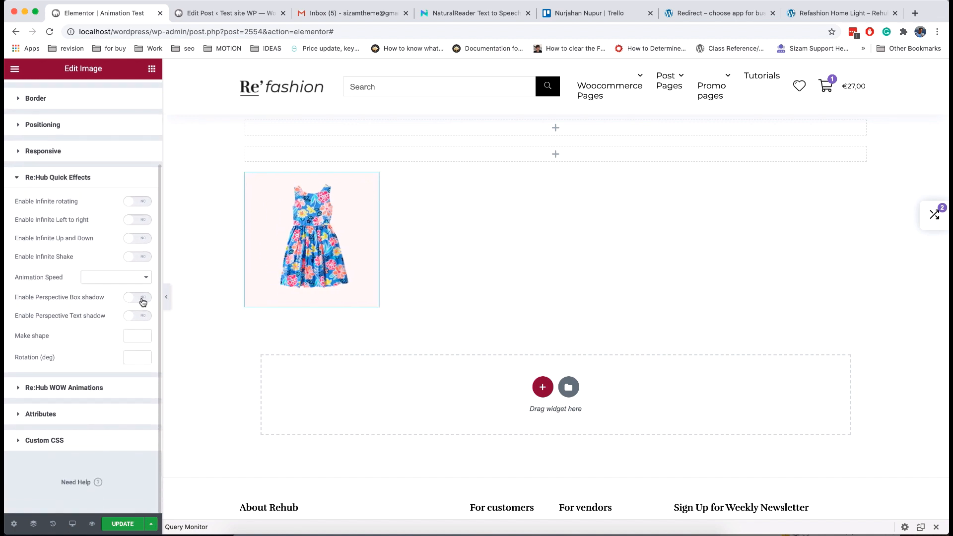
pyautogui.click(142, 299)
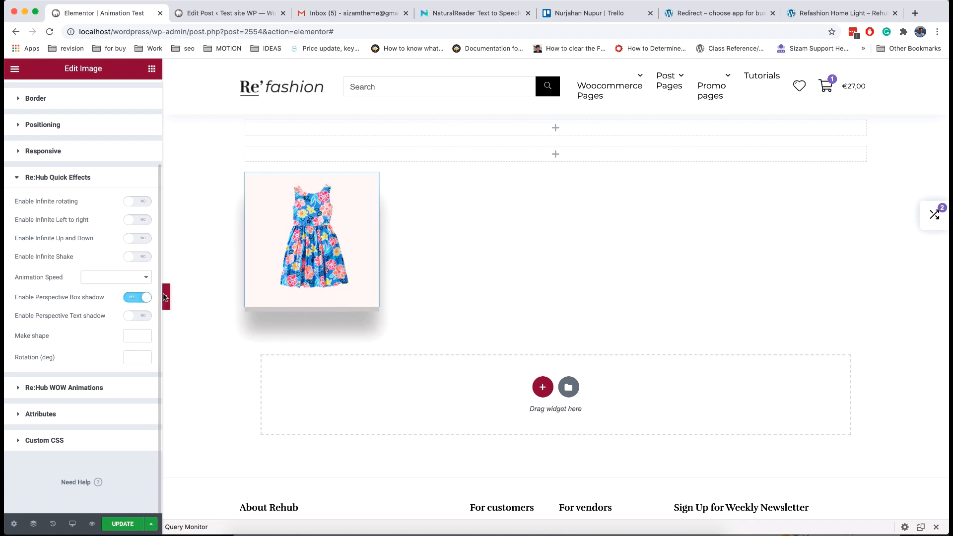
pyautogui.click(133, 298)
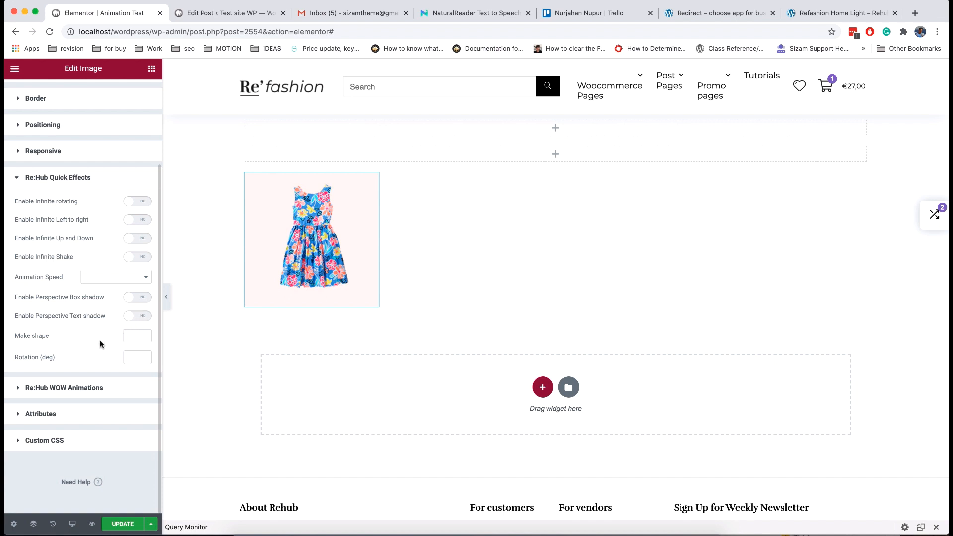
# Try a Make shape value and a rotation angle on the dress image, clearing each one again
pyautogui.click(145, 335)
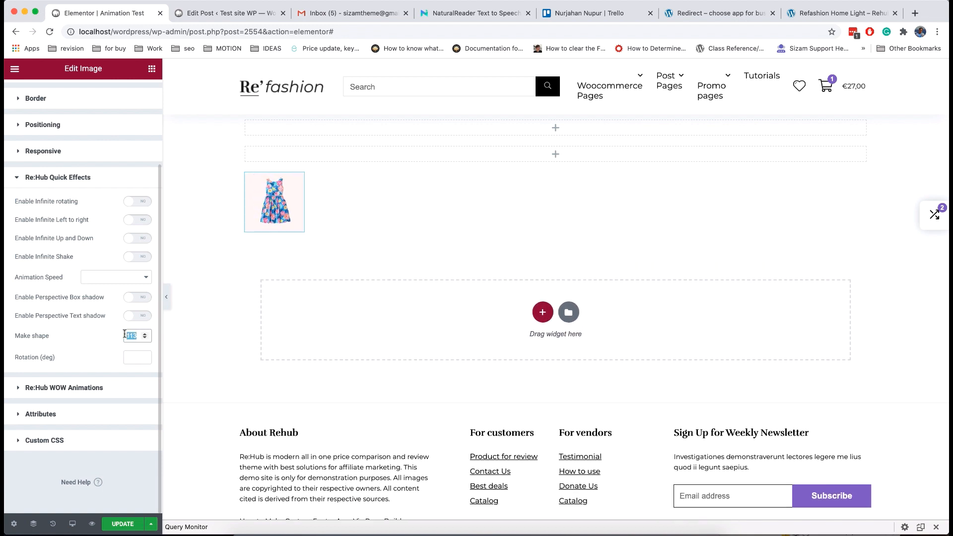
pyautogui.press('BackSpace')
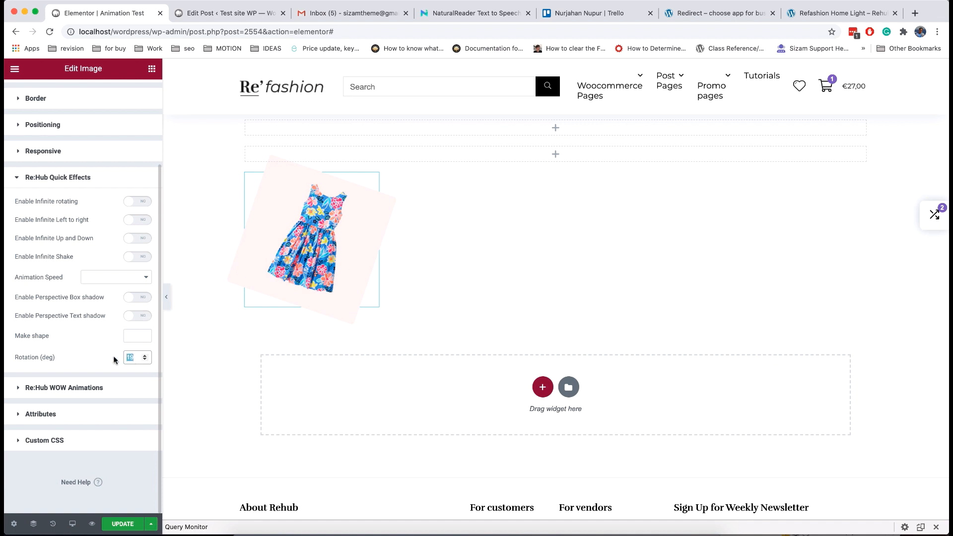
pyautogui.press('BackSpace')
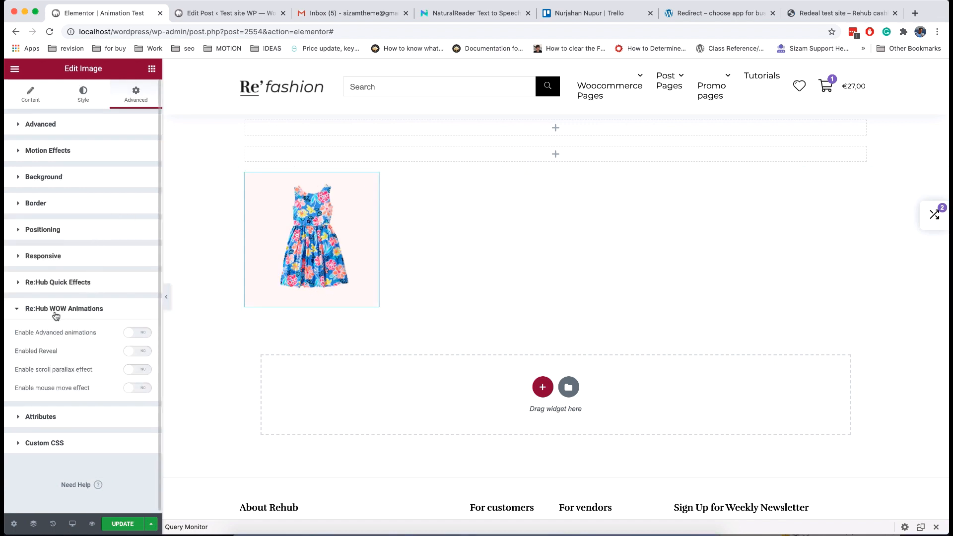
# Try the Reveal option in Re:Hub WOW Animations and look through the reveal animations on the Refashion Home Light demo page
pyautogui.click(143, 351)
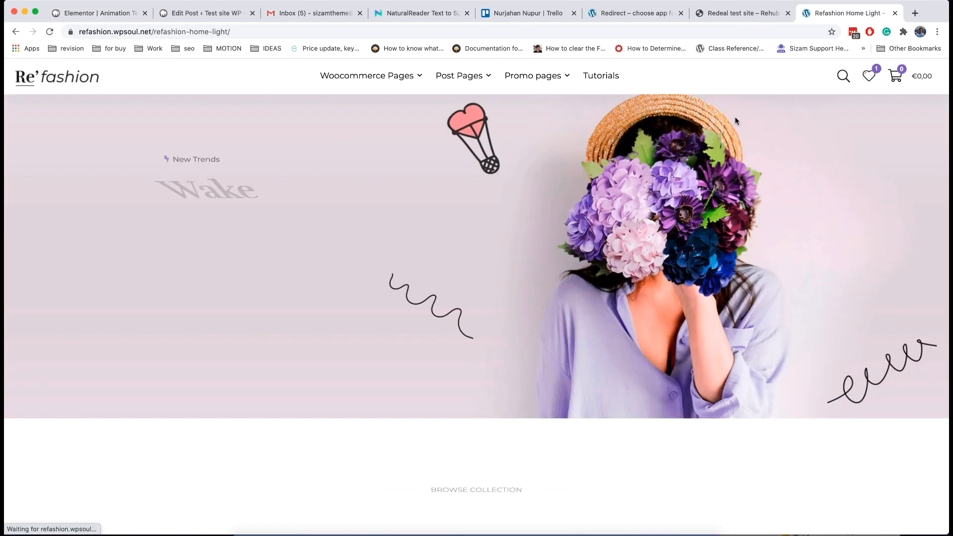
pyautogui.scroll(-10, 734, 116)
pyautogui.scroll(-8, 736, 121)
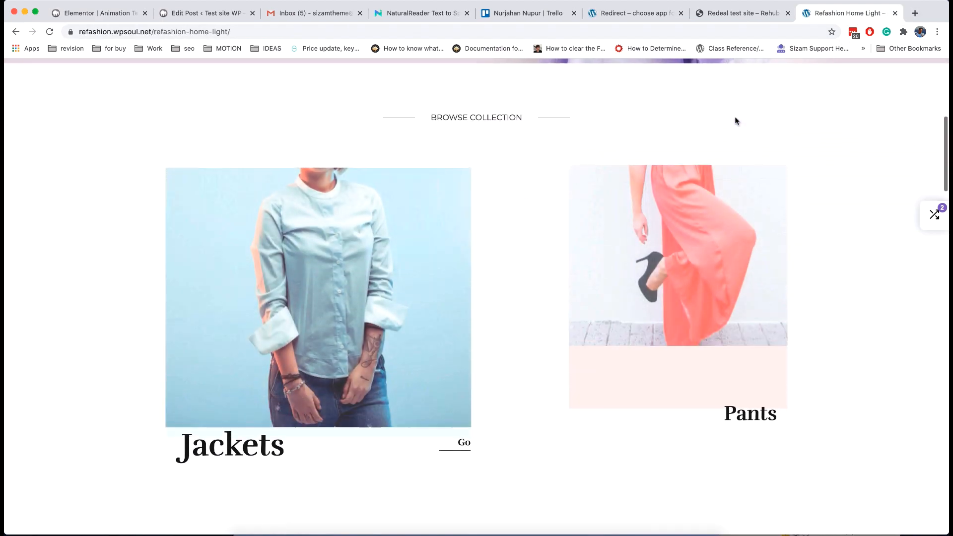
pyautogui.scroll(-10, 735, 121)
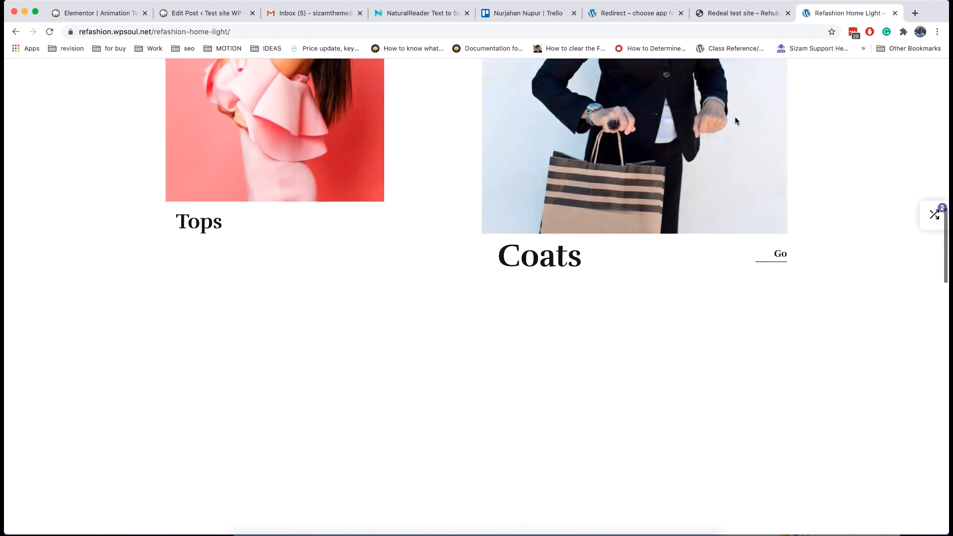
pyautogui.scroll(-2, 735, 120)
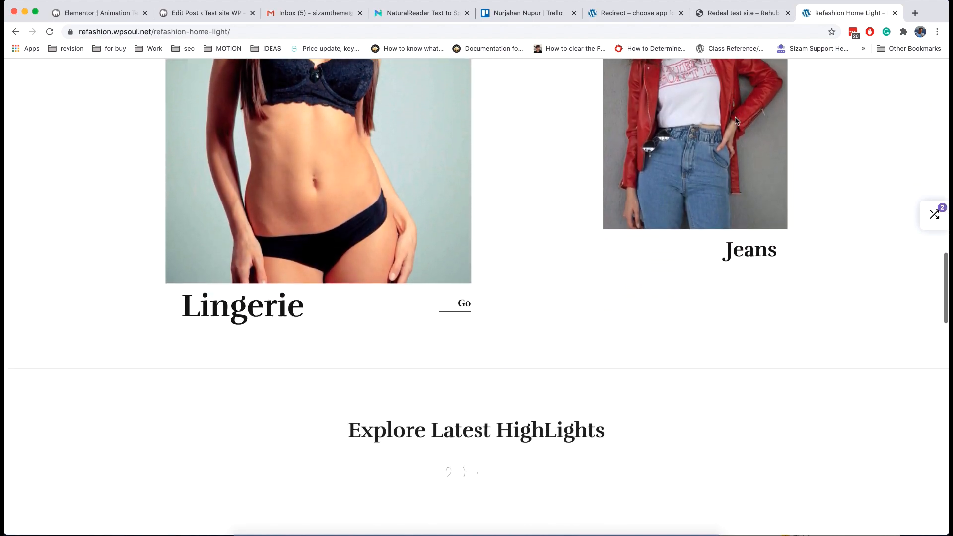
pyautogui.scroll(18, 734, 120)
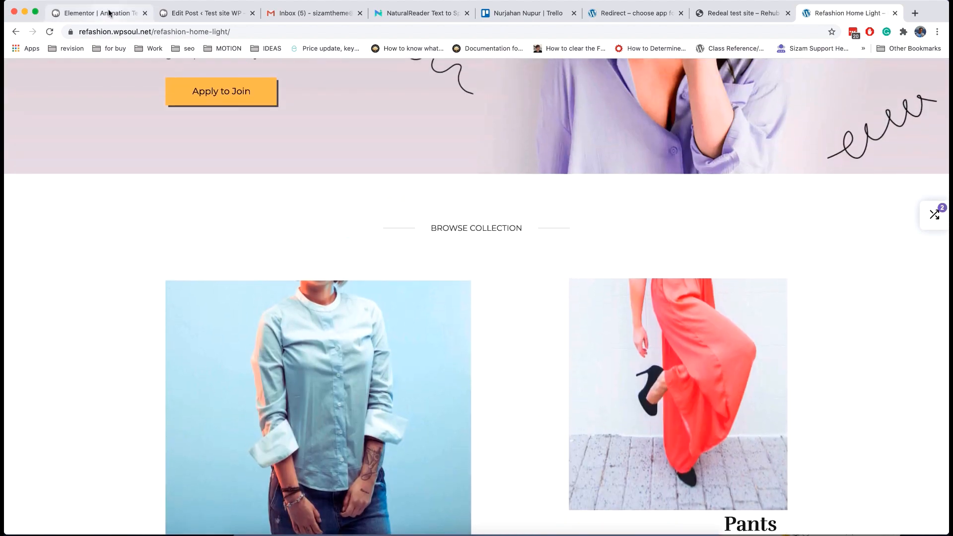
# Return to the Elementor editor and enable the dress image's mouse move effect with an x and y strength of 100
pyautogui.click(109, 13)
pyautogui.click(145, 389)
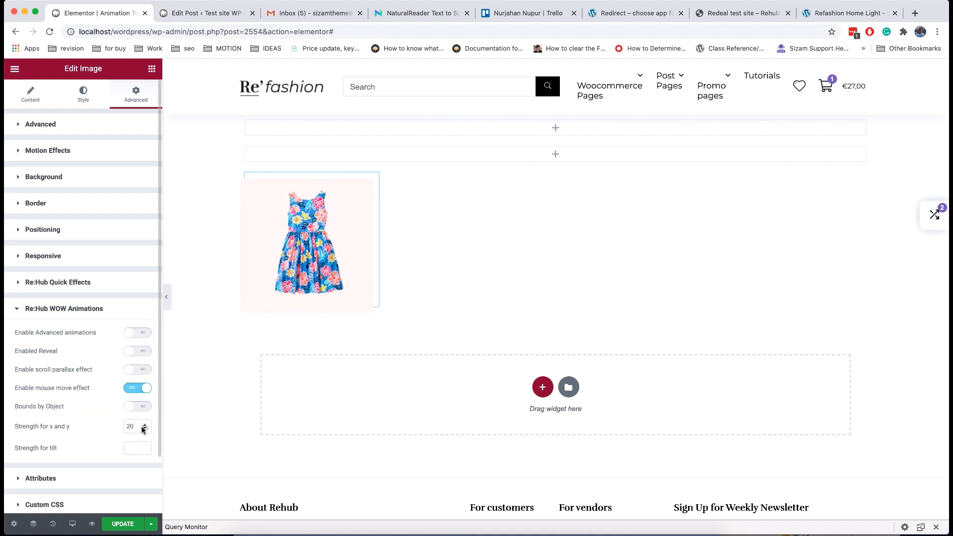
pyautogui.write('100')
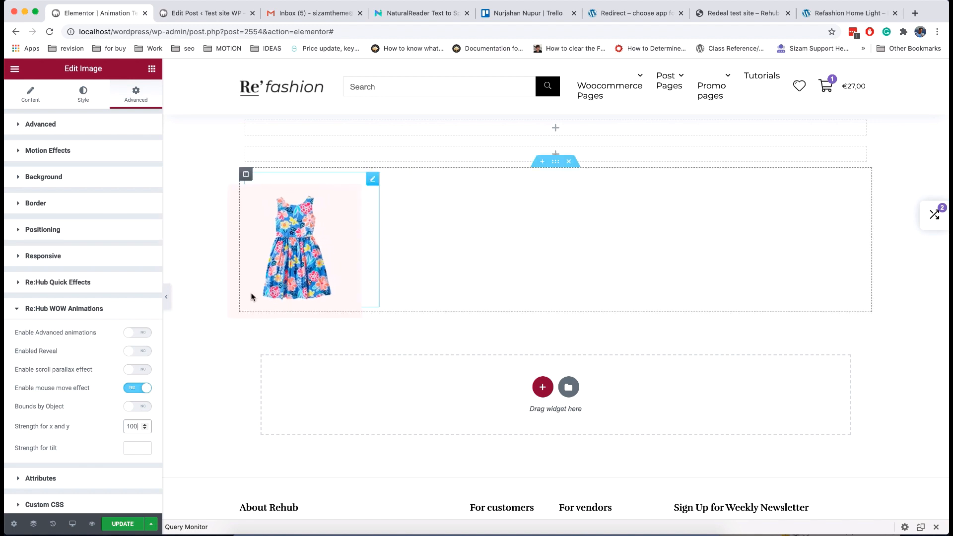
# Look at the mouse move effect on the Redirect demo homepage and return to the Elementor editor
pyautogui.click(636, 17)
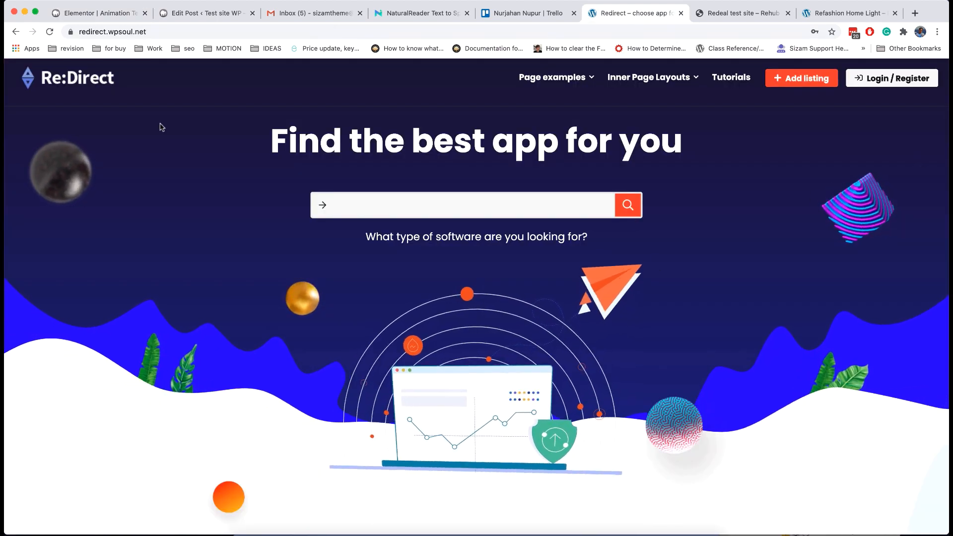
pyautogui.click(74, 14)
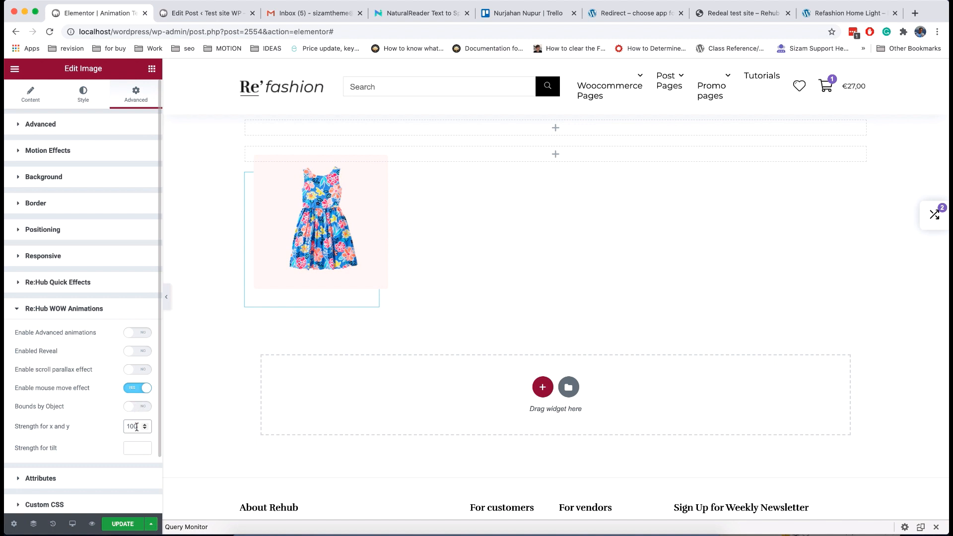
# Try the mouse move effect with only a tilt strength of 50, with and without Bounds by Object, and turn the effect off
pyautogui.press('BackSpace')
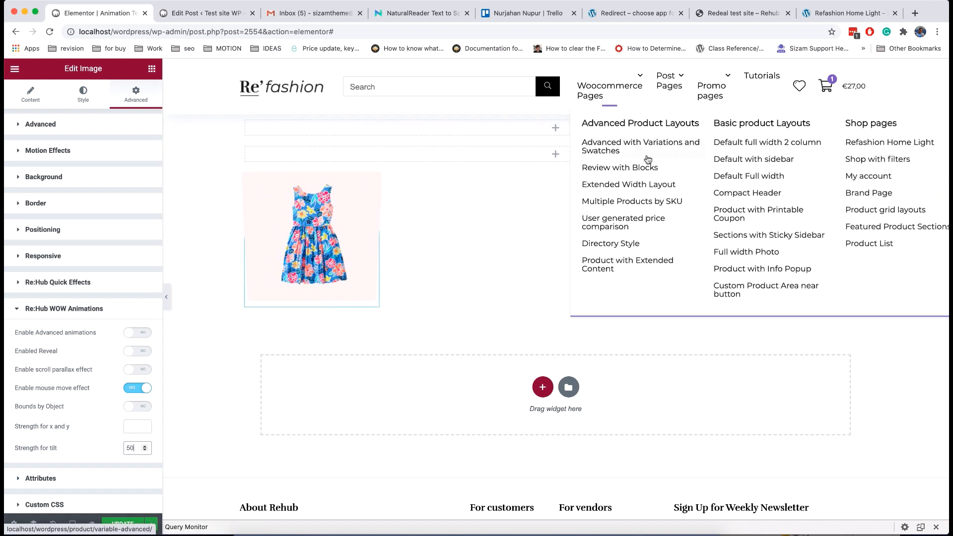
pyautogui.click(138, 406)
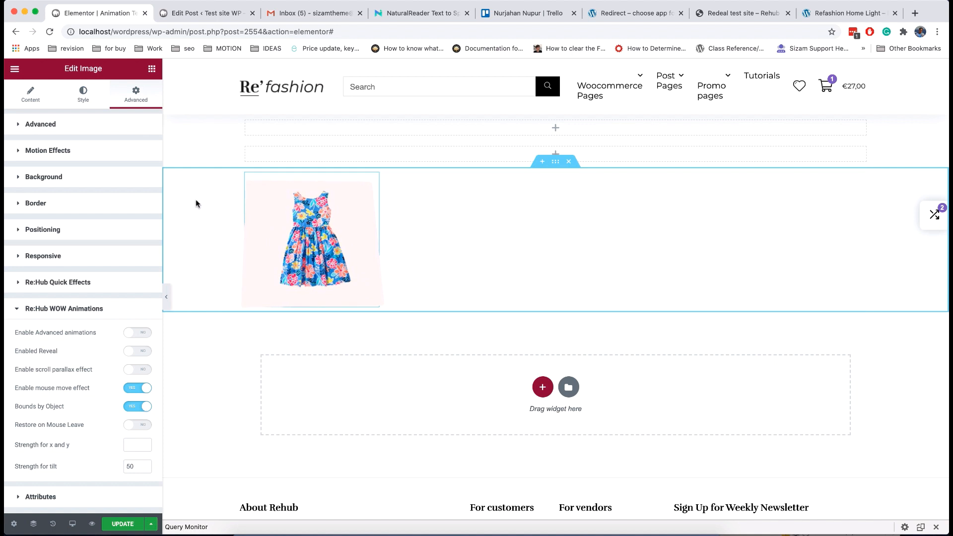
pyautogui.click(129, 408)
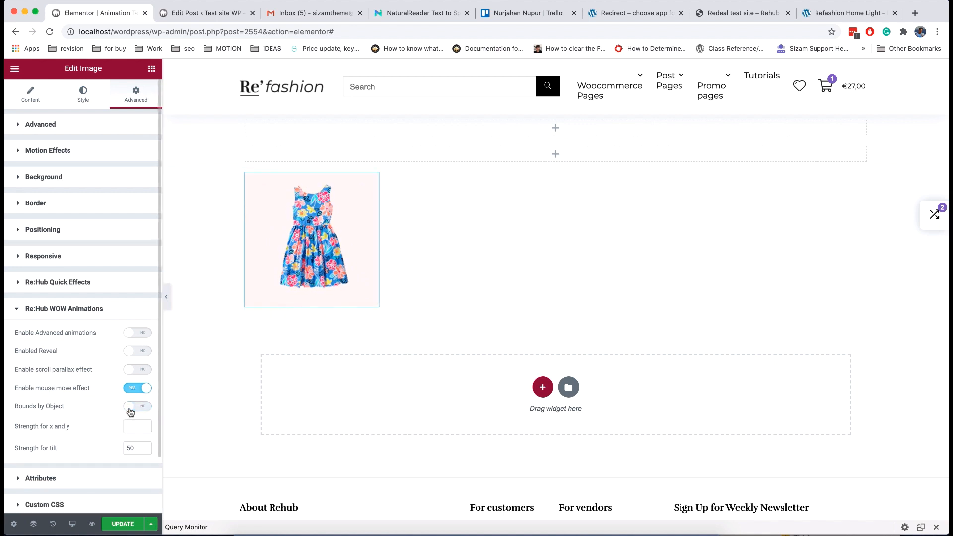
pyautogui.click(131, 390)
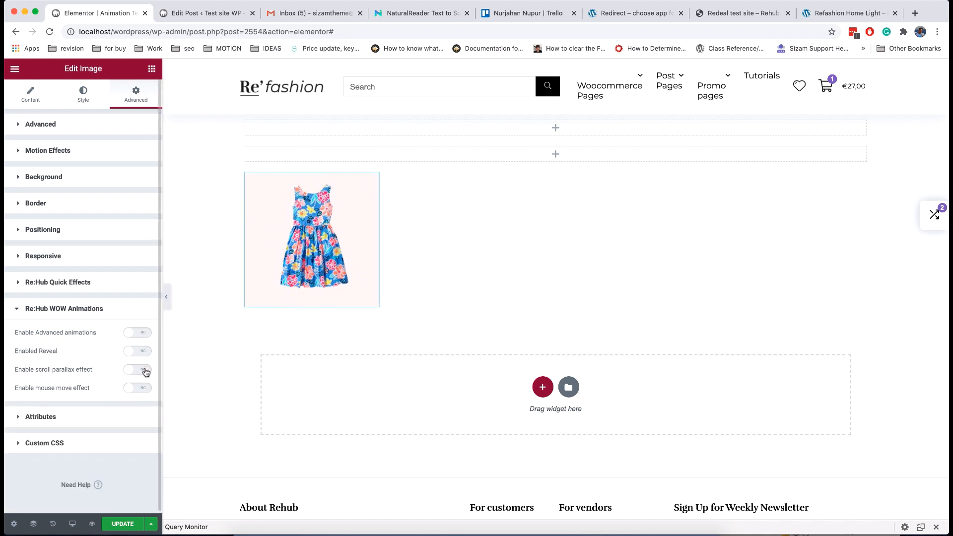
# Enable the scroll parallax effect on the dress image with a speed of 100 and preview it by scrolling the page
pyautogui.click(145, 371)
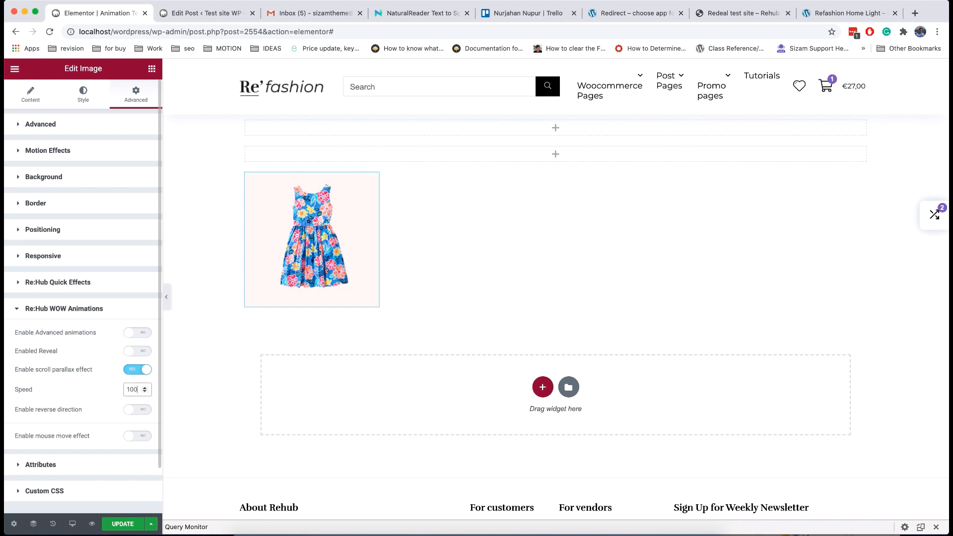
pyautogui.scroll(-3, 263, 287)
pyautogui.scroll(3, 263, 287)
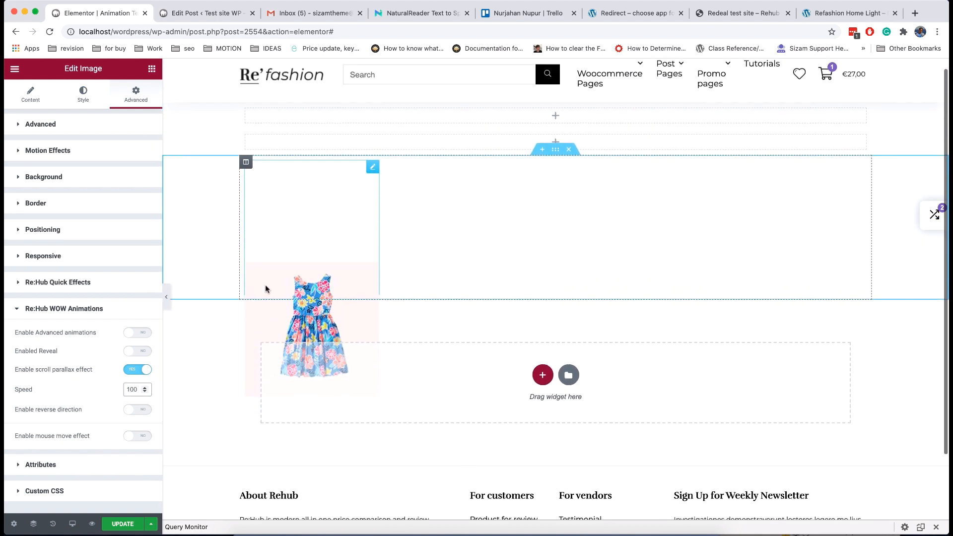
pyautogui.scroll(-3, 266, 289)
pyautogui.scroll(3, 266, 287)
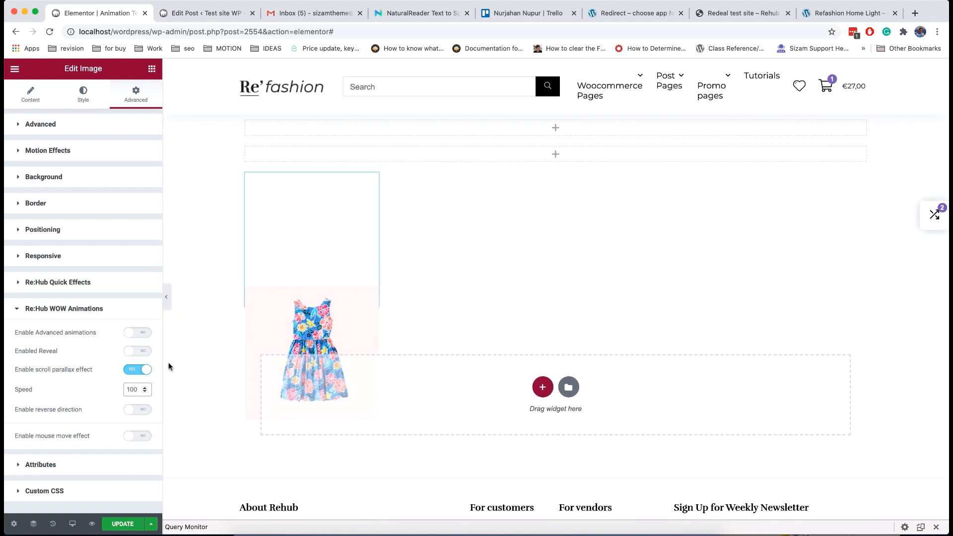
# Set the dress image's scroll parallax speed to 10 and preview the effect by scrolling the page
pyautogui.press('BackSpace')
pyautogui.scroll(-3, 246, 287)
pyautogui.scroll(3, 245, 287)
pyautogui.scroll(-3, 246, 287)
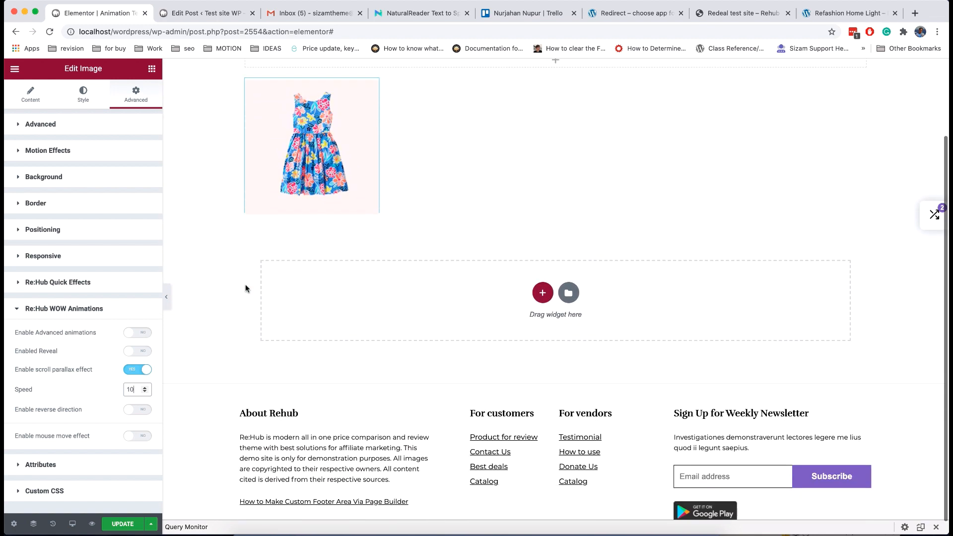
pyautogui.scroll(3, 245, 288)
# Switch to the Redeal demo site and examine the scroll parallax on the coin images around the cashback section
pyautogui.click(719, 13)
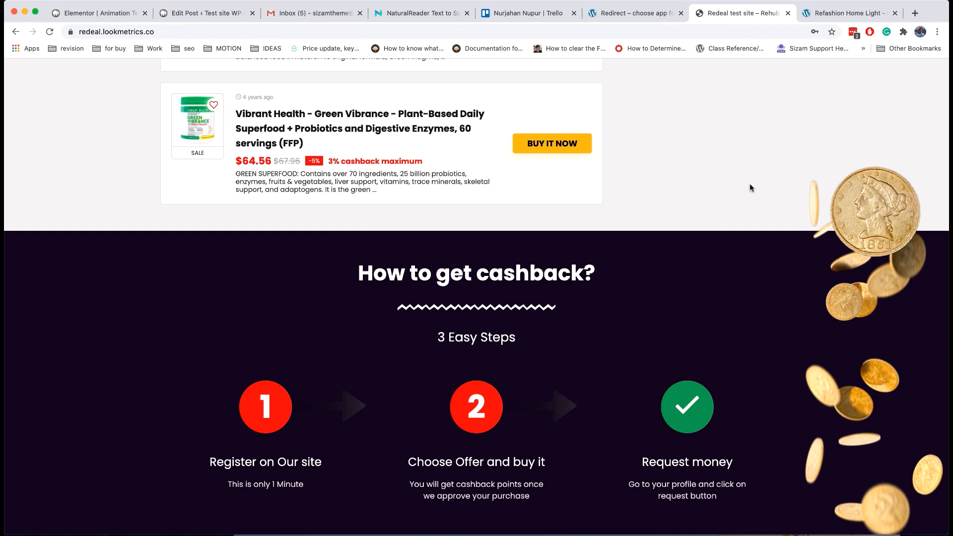
pyautogui.scroll(-6, 749, 187)
pyautogui.scroll(7, 749, 187)
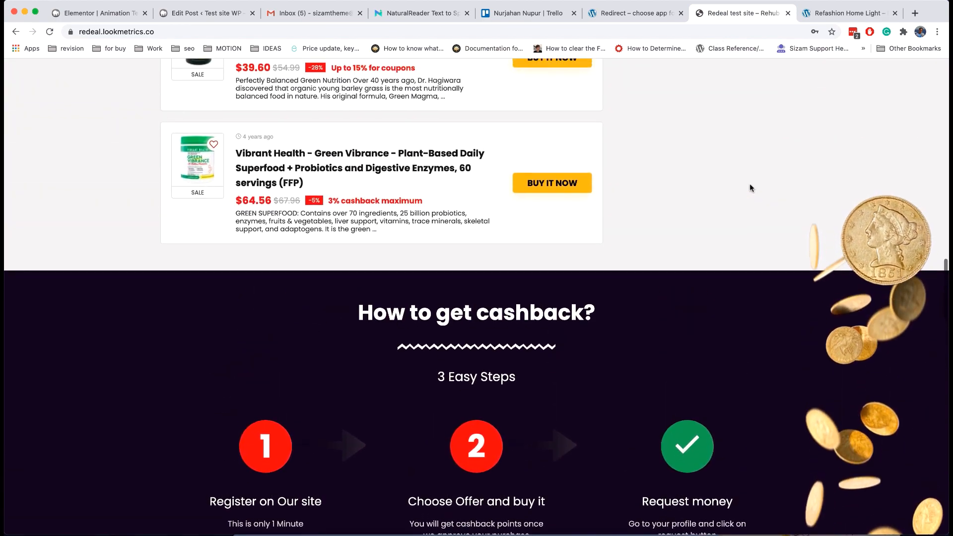
pyautogui.scroll(-6, 750, 187)
pyautogui.scroll(8, 750, 188)
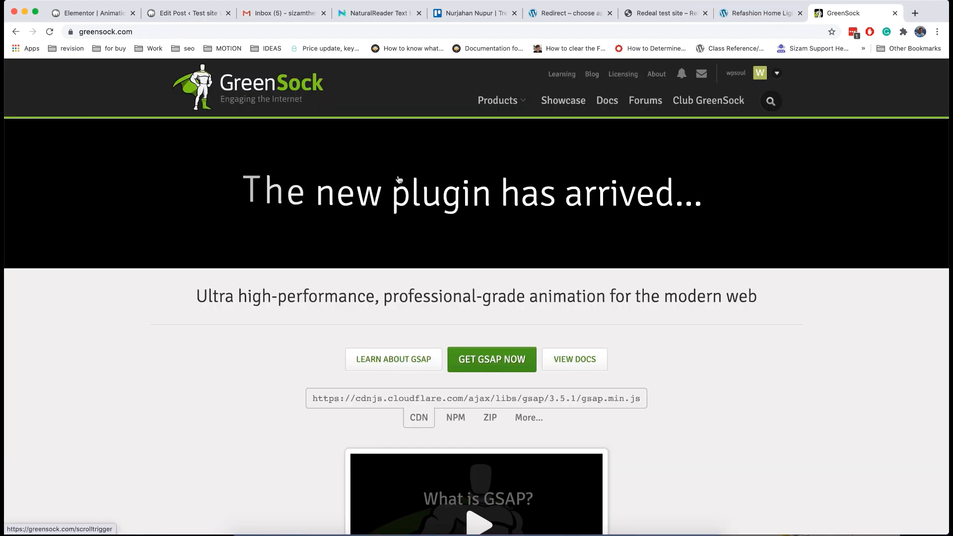
# Look through the example sites in the GreenSock Showcase and return to the GreenSock homepage
pyautogui.click(560, 105)
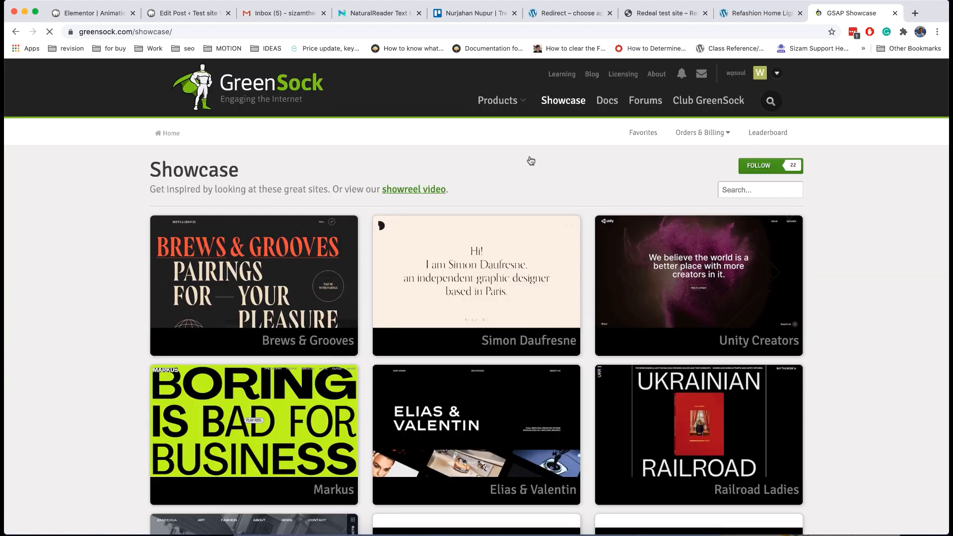
pyautogui.scroll(-10, 531, 161)
pyautogui.scroll(5, 530, 160)
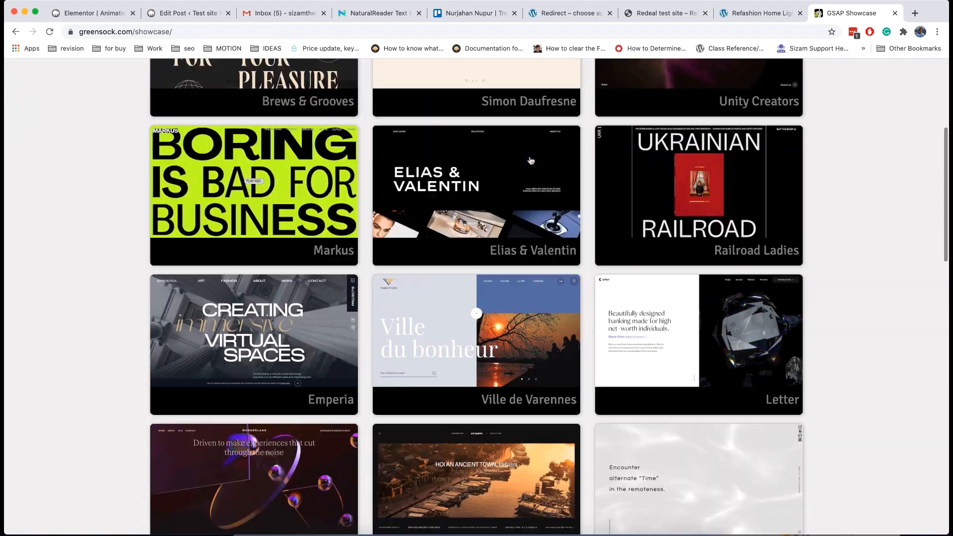
pyautogui.scroll(5, 530, 161)
pyautogui.click(303, 79)
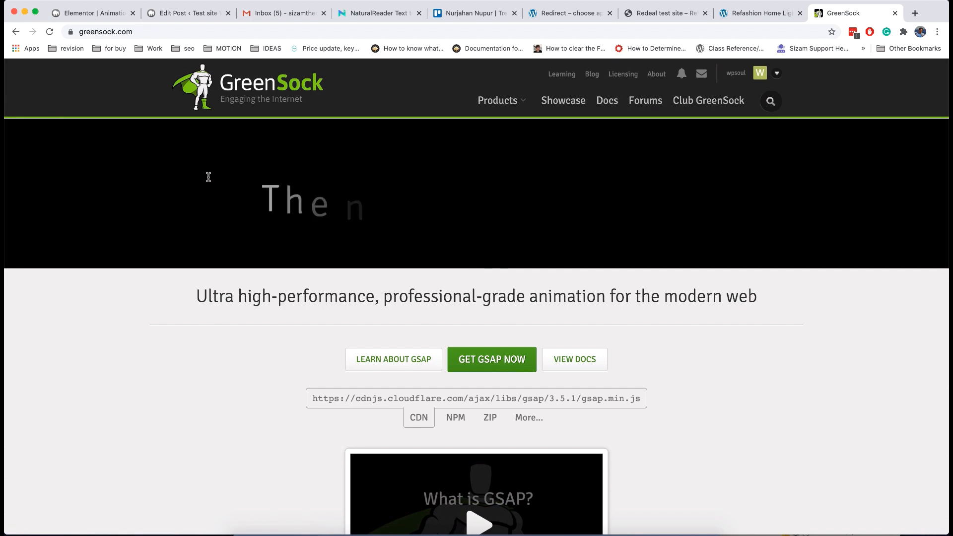
# Look through the SVG, WebGL, Canvas and featured GSAP 3 demo animations on the GreenSock homepage
pyautogui.scroll(-10, 200, 280)
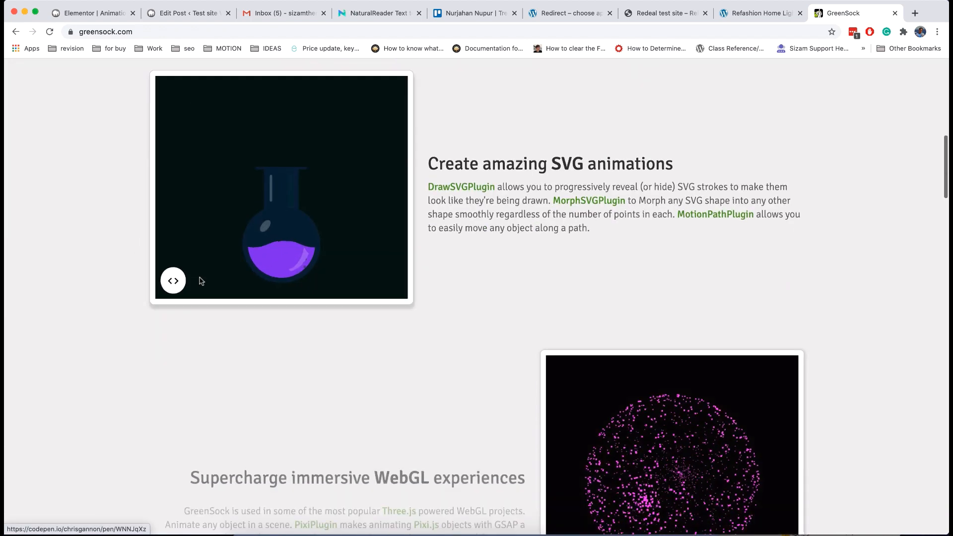
pyautogui.scroll(-10, 201, 281)
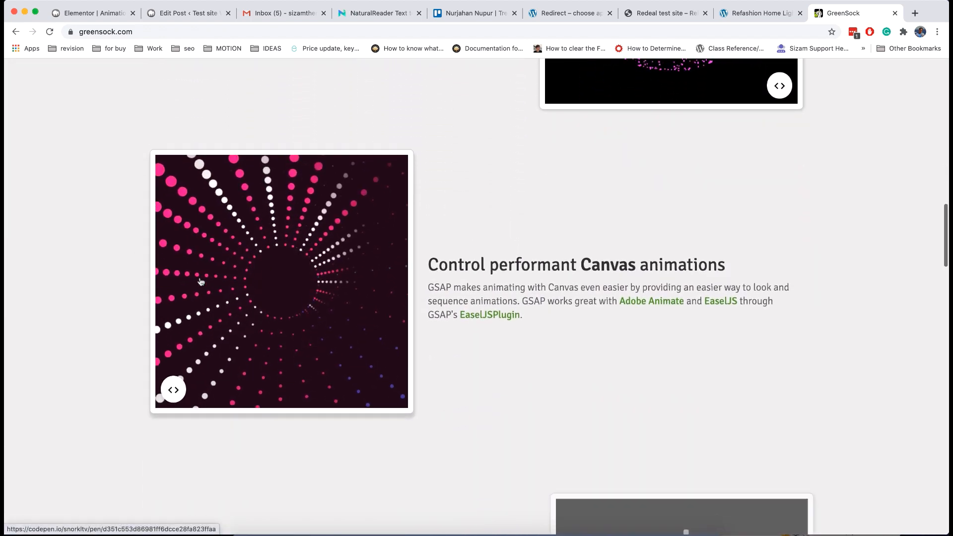
pyautogui.scroll(-10, 200, 282)
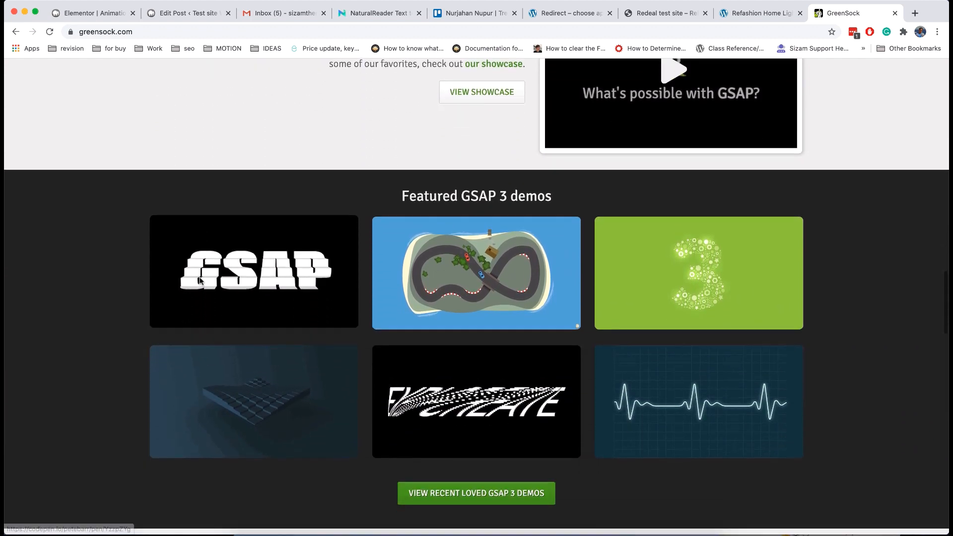
pyautogui.scroll(-2, 199, 280)
pyautogui.scroll(20, 199, 280)
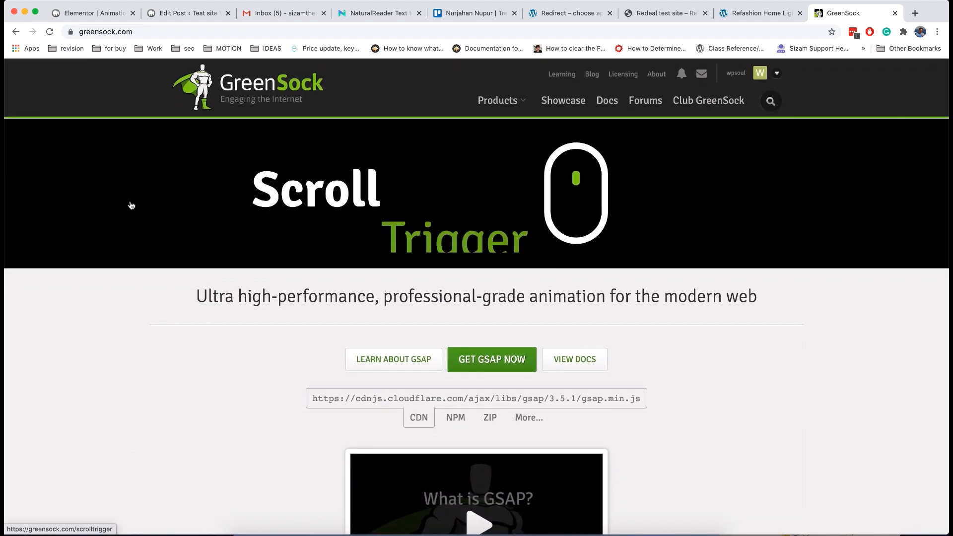
# Return to the Elementor editor and enable advanced animations in the handbag image's Re:Hub WOW Animations settings
pyautogui.click(84, 12)
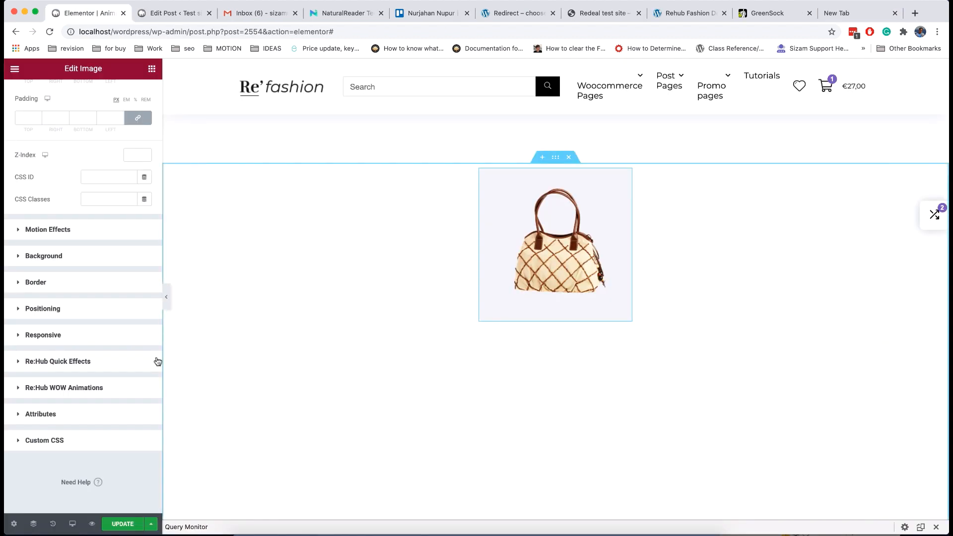
pyautogui.click(100, 386)
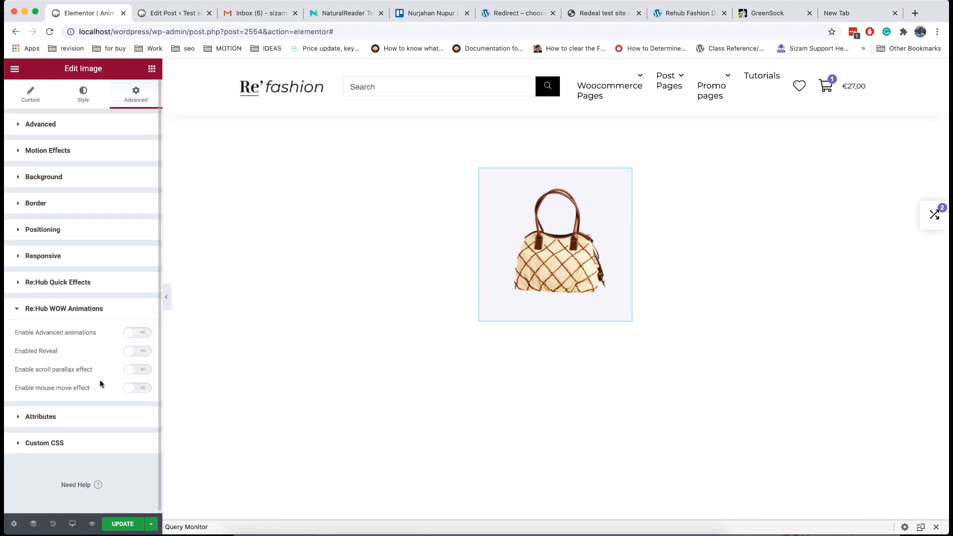
pyautogui.click(139, 333)
pyautogui.scroll(-5, 101, 364)
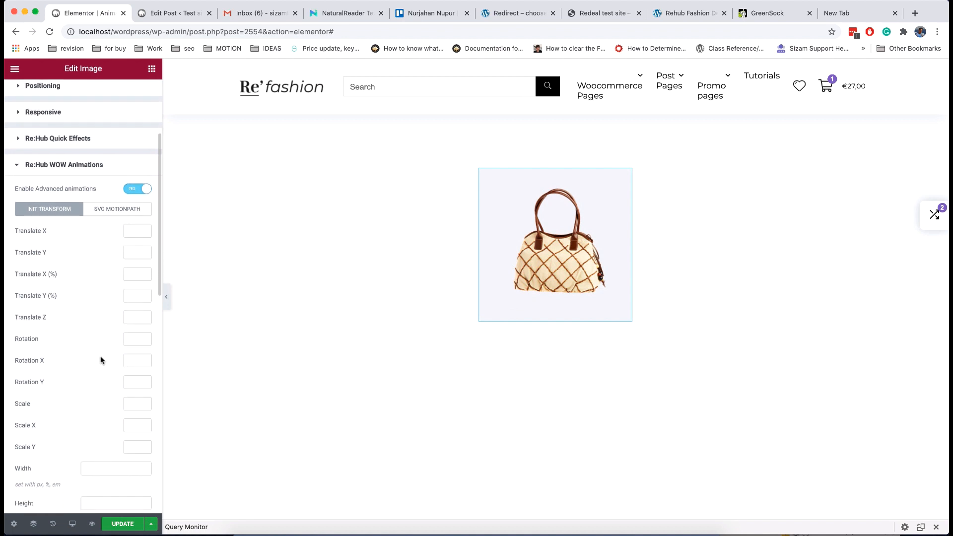
# Try a Translate X of 50, a Translate Y of 50 and a Translate Z of 300 on the handbag image
pyautogui.write('50')
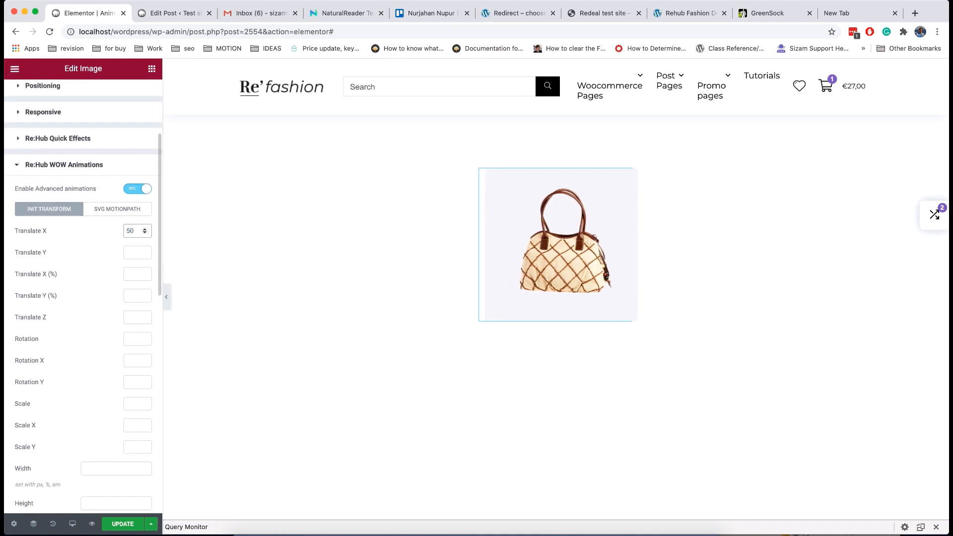
pyautogui.press('Tab')
pyautogui.write('50')
pyautogui.press('BackSpace')
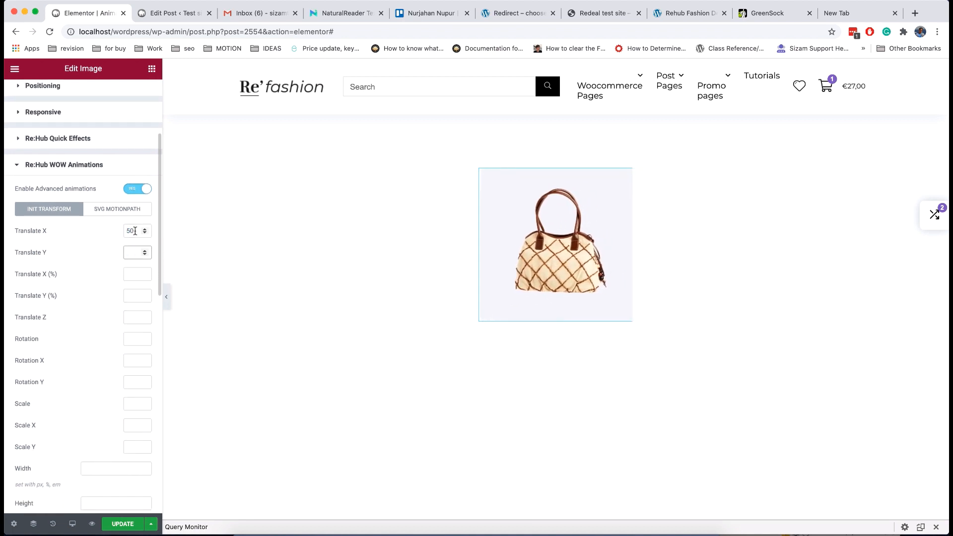
pyautogui.moveTo(134, 231); pyautogui.dragTo(116, 233)
pyautogui.press('BackSpace')
pyautogui.click(137, 316)
pyautogui.write('300')
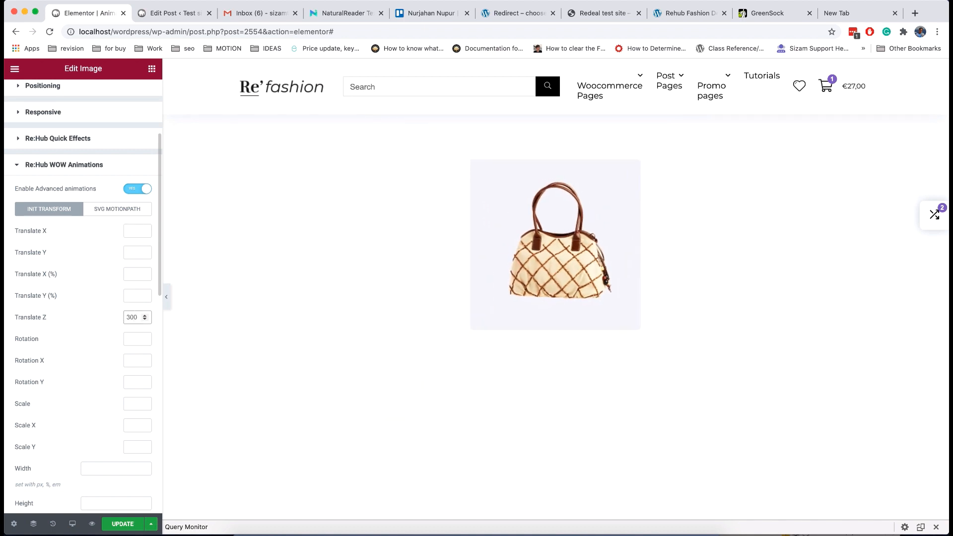
# Try a Rotation X of 90, a Scale Y of 2 and 1, and a Width of 10px, clearing each value
pyautogui.click(134, 356)
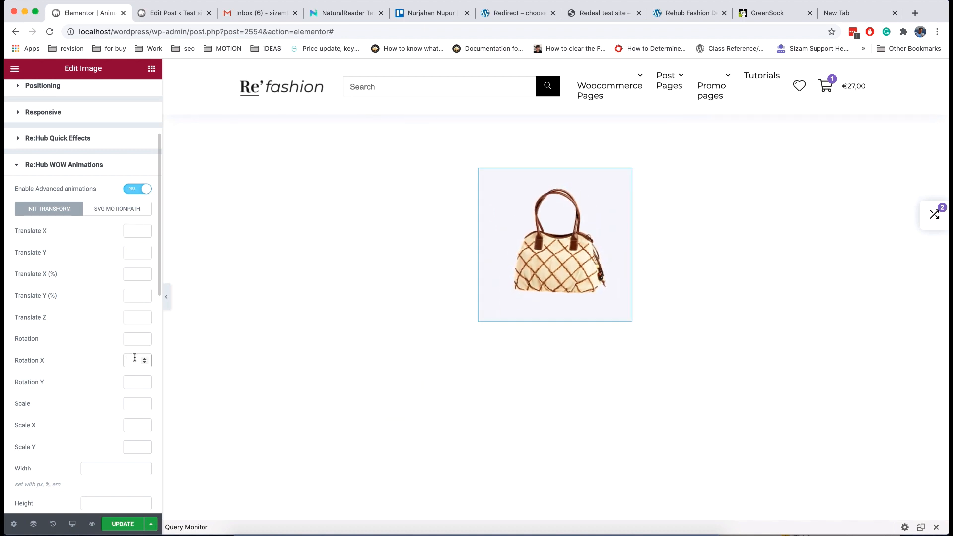
pyautogui.write('90')
pyautogui.click(132, 401)
pyautogui.click(133, 445)
pyautogui.write('2')
pyautogui.write('1')
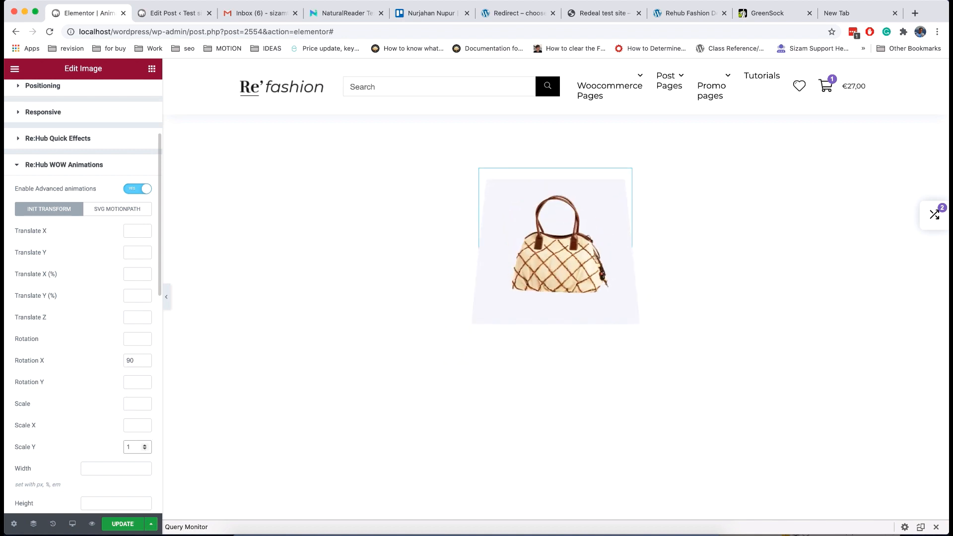
pyautogui.doubleClick(129, 361)
pyautogui.scroll(-2, 130, 404)
pyautogui.doubleClick(130, 405)
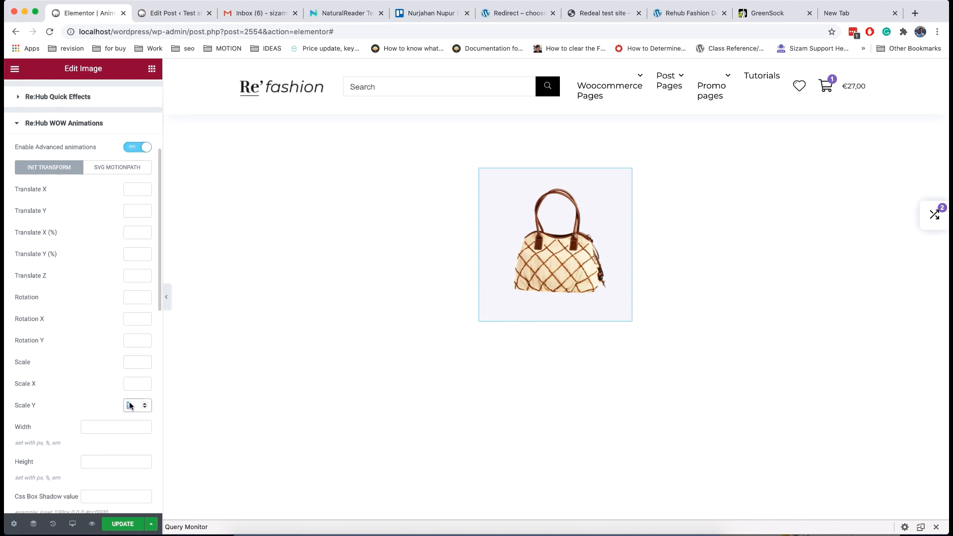
pyautogui.write('10px')
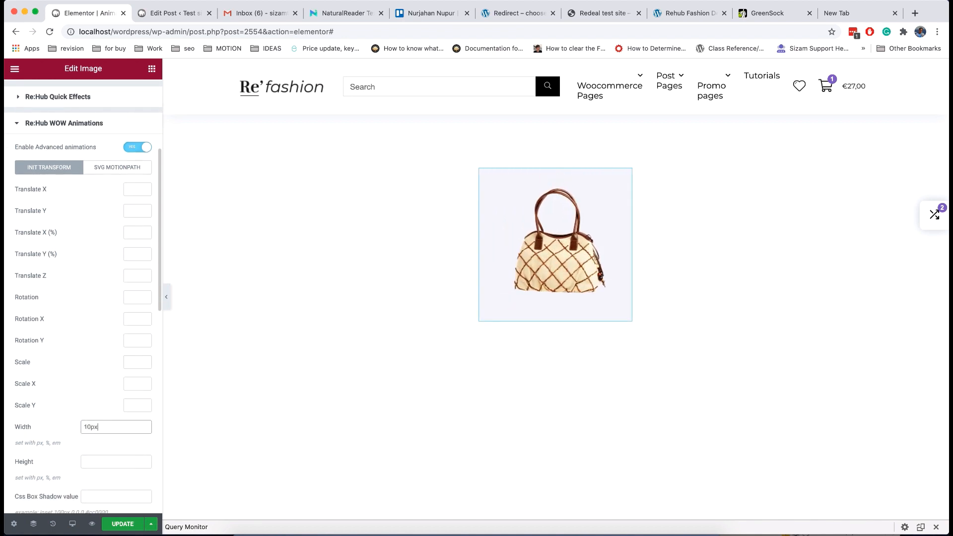
pyautogui.moveTo(106, 426); pyautogui.dragTo(72, 431)
# Set the handbag animation's initial Translate Y to 50 and its Opacity to 1
pyautogui.scroll(-3, 61, 425)
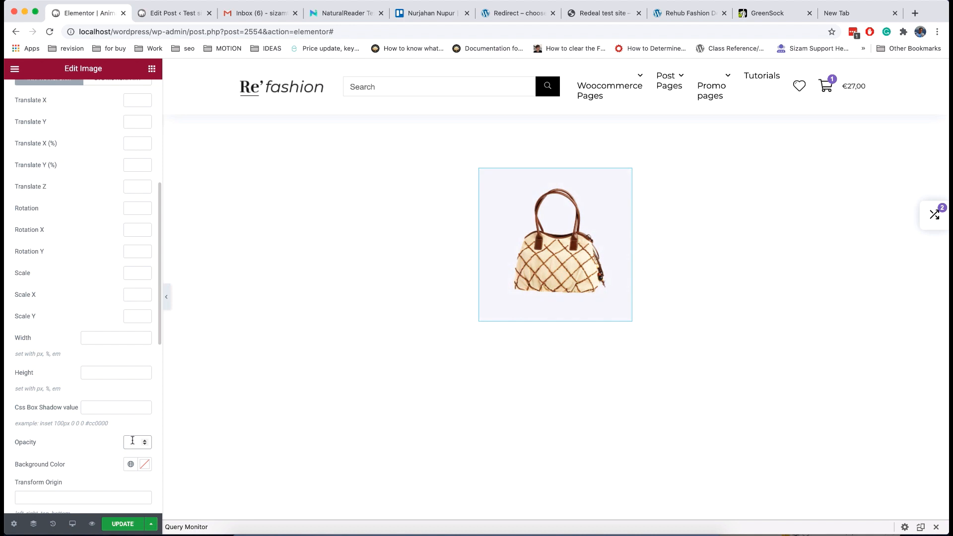
pyautogui.scroll(5, 129, 435)
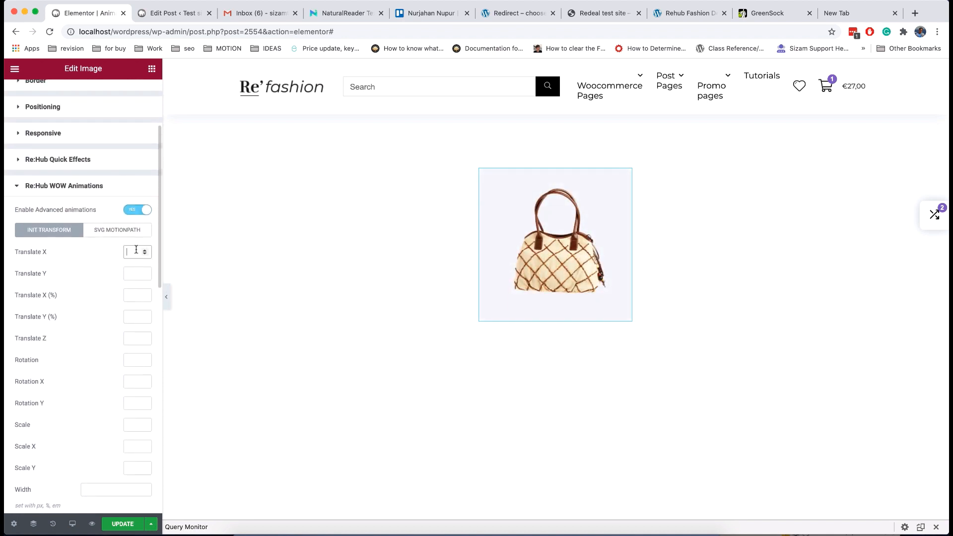
pyautogui.click(138, 272)
pyautogui.write('50')
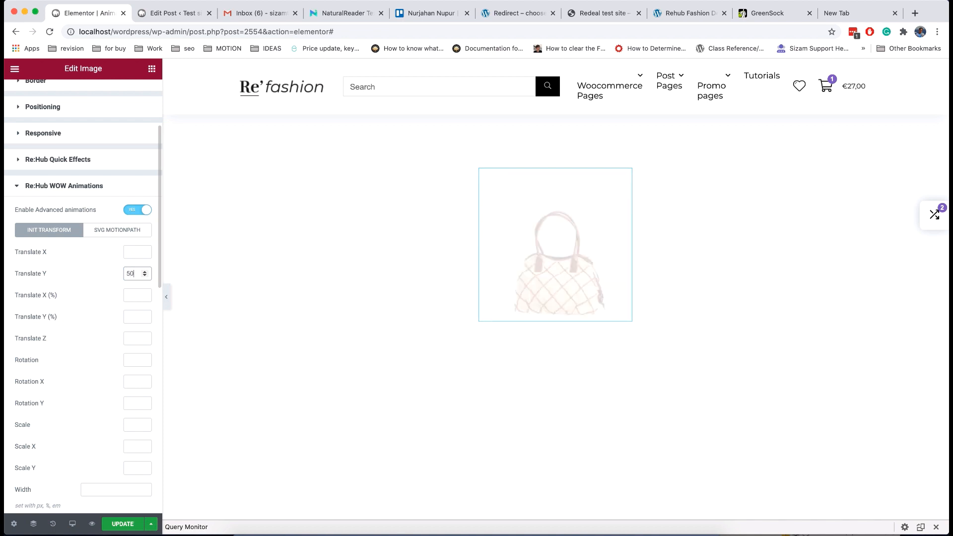
pyautogui.scroll(-1, 103, 351)
pyautogui.scroll(-10, 104, 350)
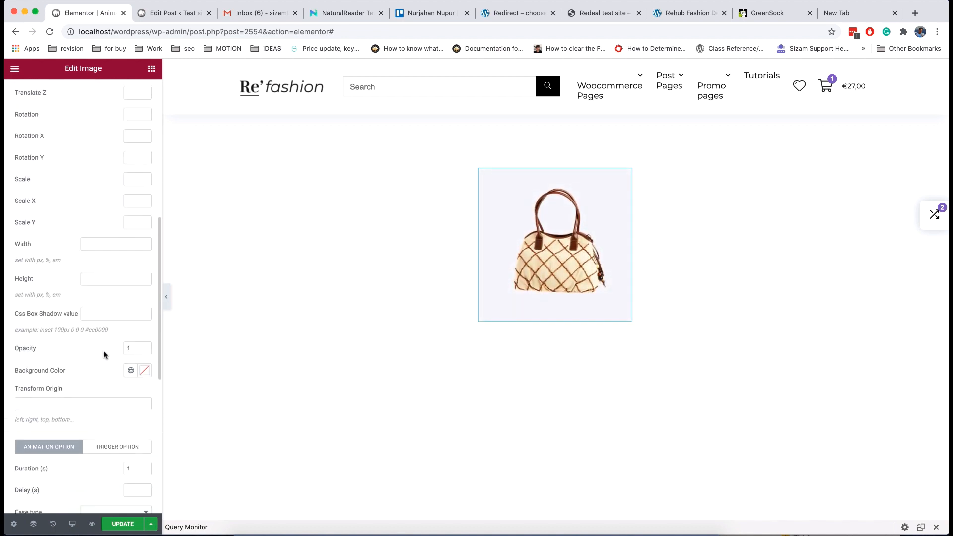
# Add the CSS class prehidden to the handbag image in its general advanced settings
pyautogui.scroll(15, 103, 337)
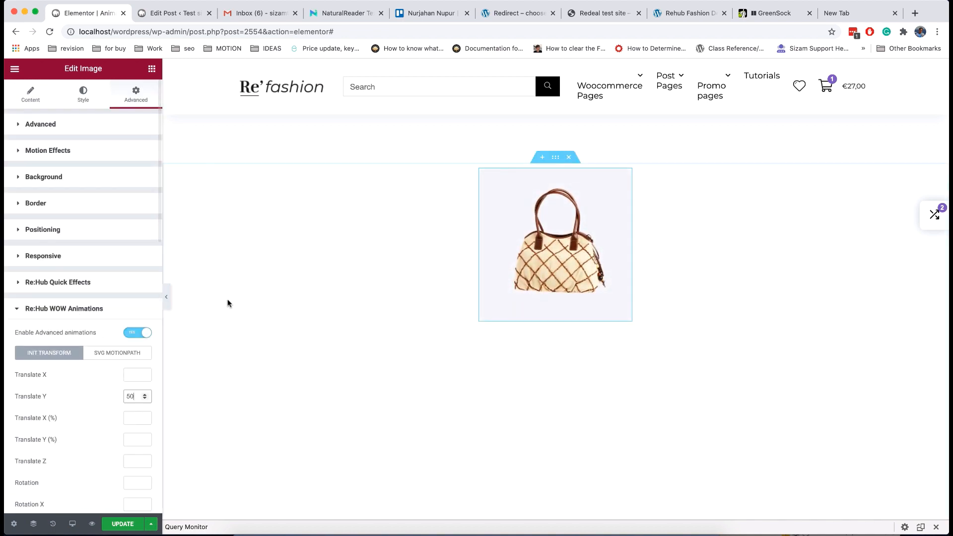
pyautogui.click(102, 128)
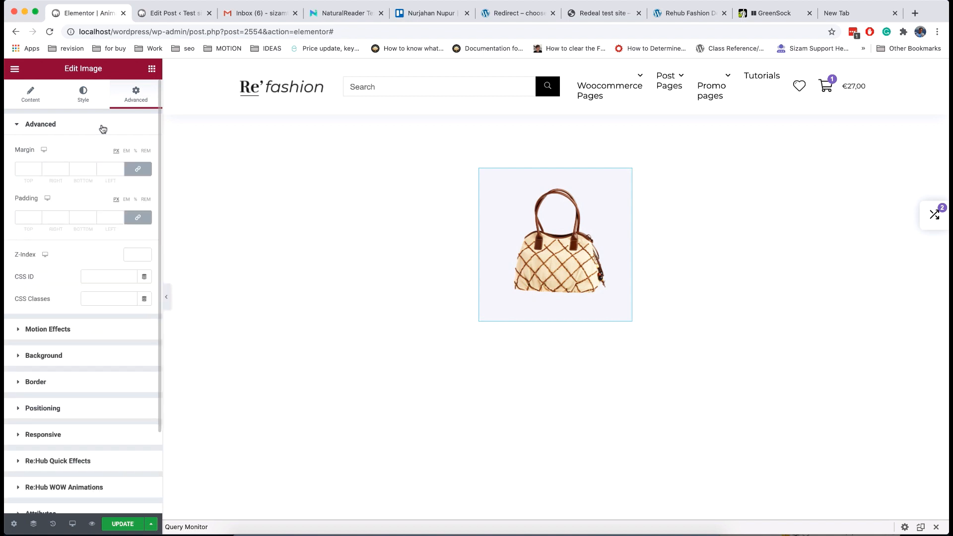
pyautogui.click(99, 297)
pyautogui.write('prehidd')
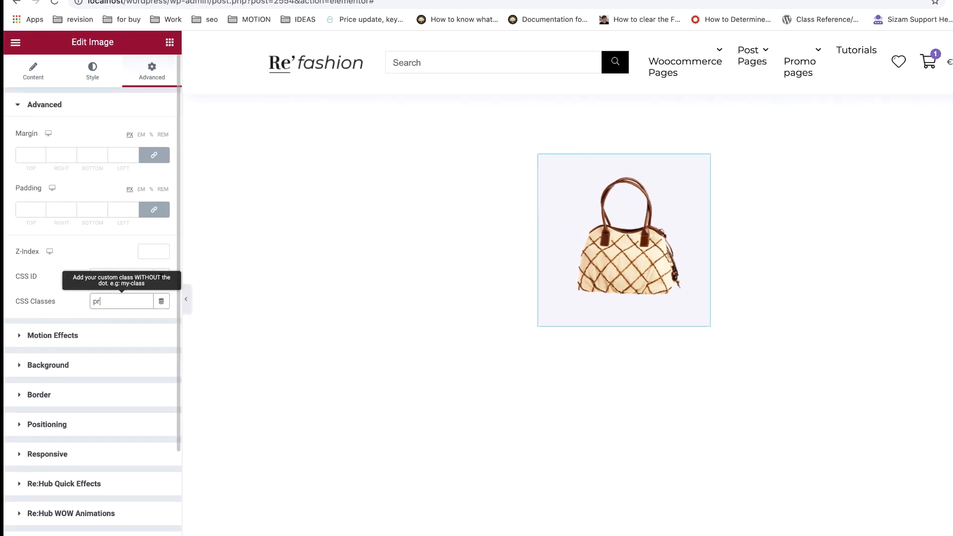
pyautogui.write('en')
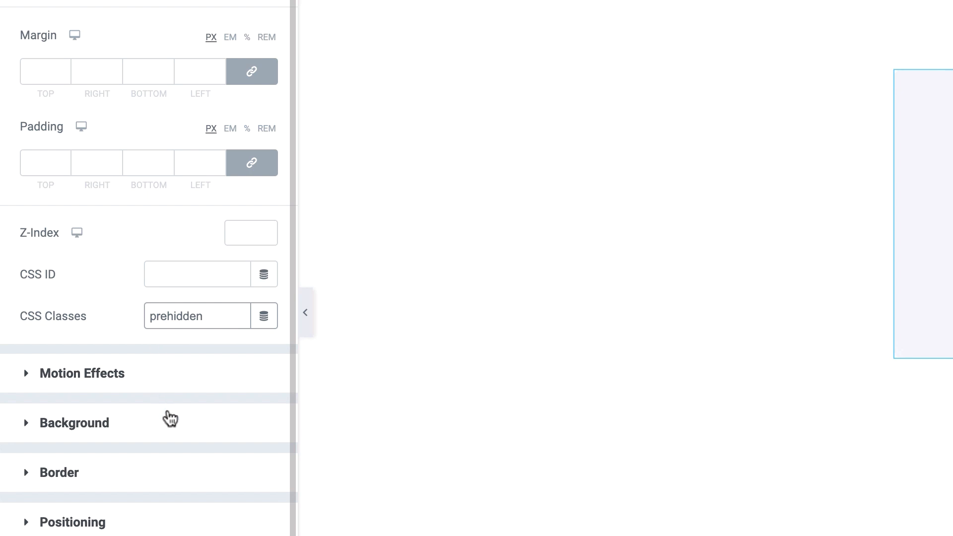
# Try a Duration of 2 seconds and a Delay of 2 seconds, resetting the Duration to 1 and clearing the Delay
pyautogui.scroll(-3, 168, 412)
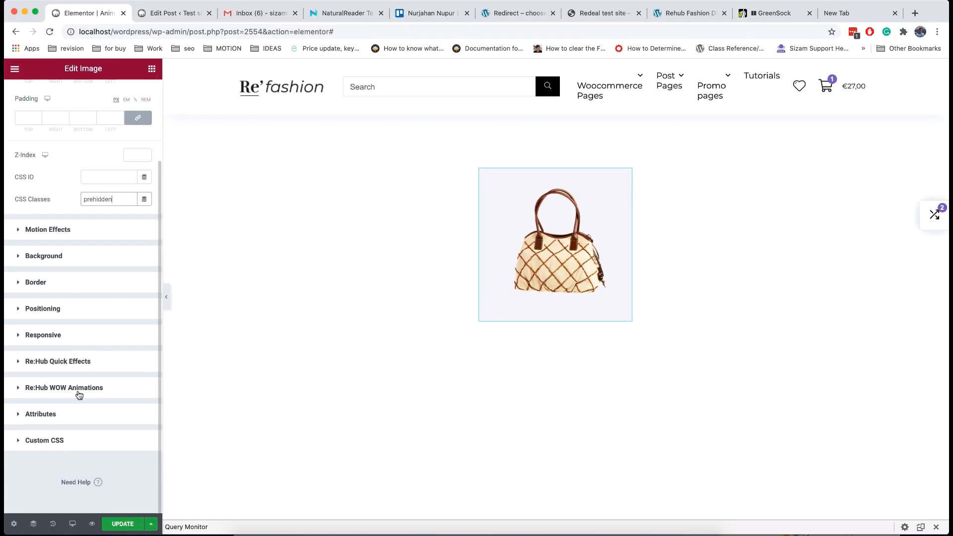
pyautogui.click(79, 388)
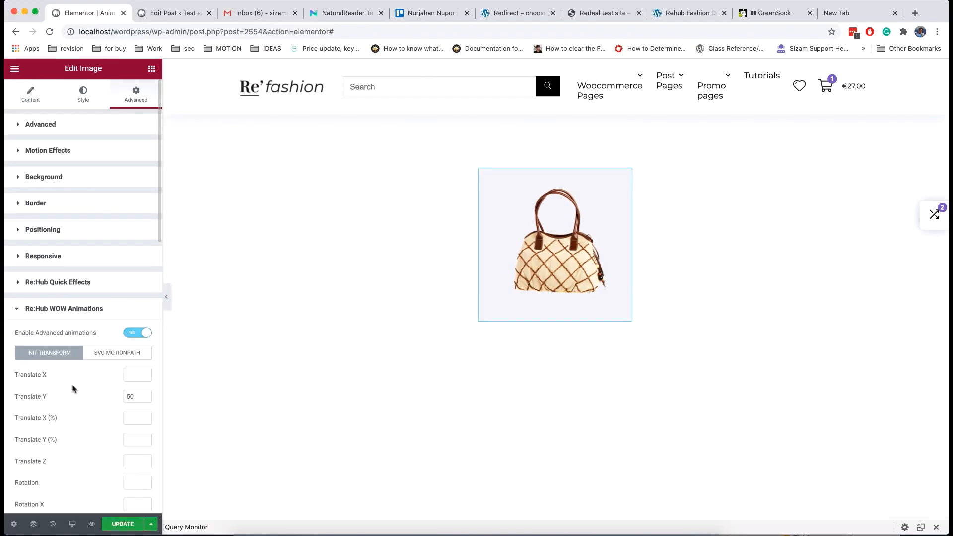
pyautogui.scroll(-8, 73, 385)
pyautogui.scroll(-5, 73, 386)
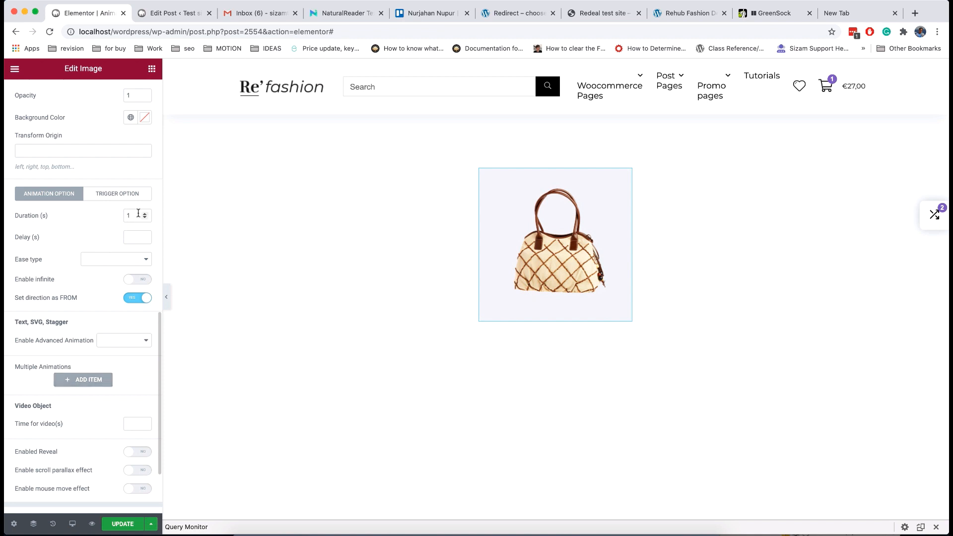
pyautogui.press('Up')
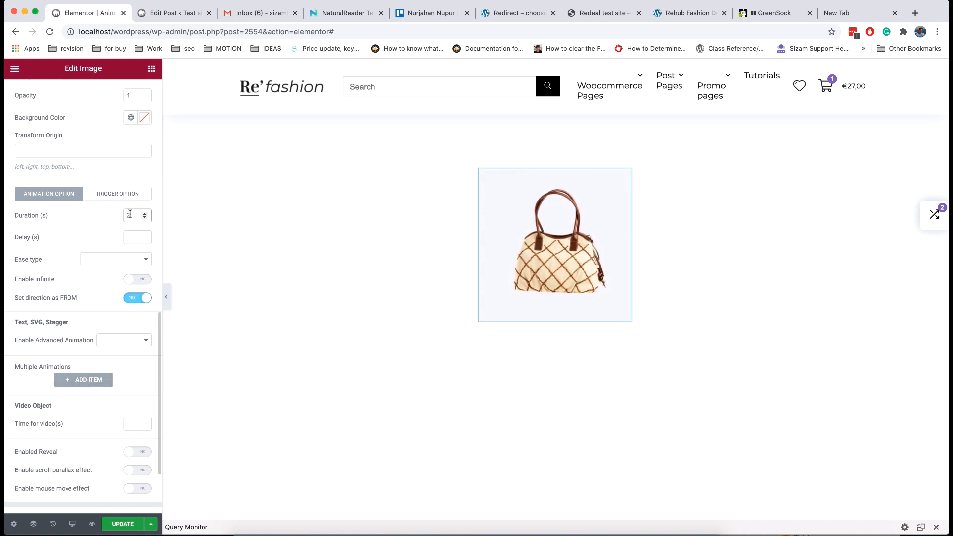
pyautogui.write('1')
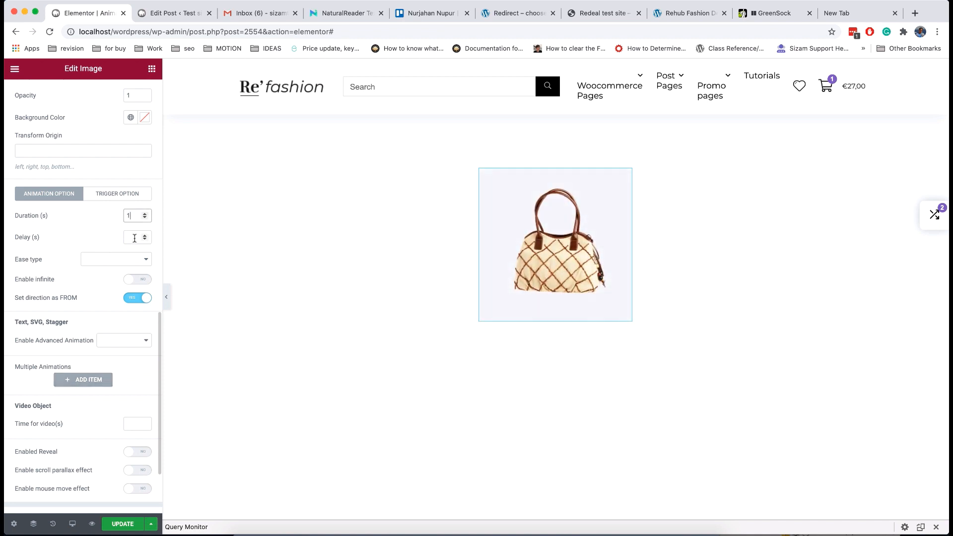
pyautogui.click(134, 238)
pyautogui.write('2')
pyautogui.press('BackSpace')
# Try the Power 2 out and circ in ease types on the handbag animation
pyautogui.click(142, 259)
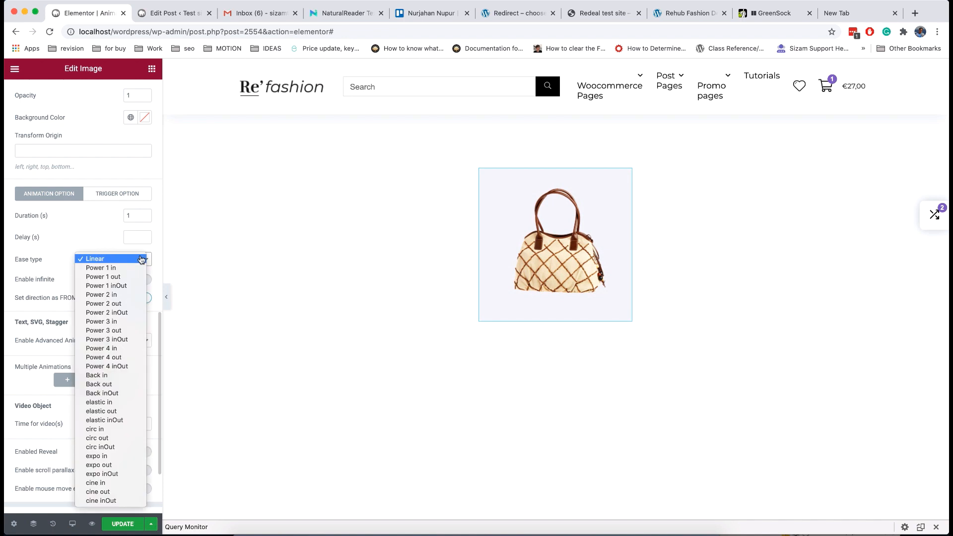
pyautogui.click(103, 303)
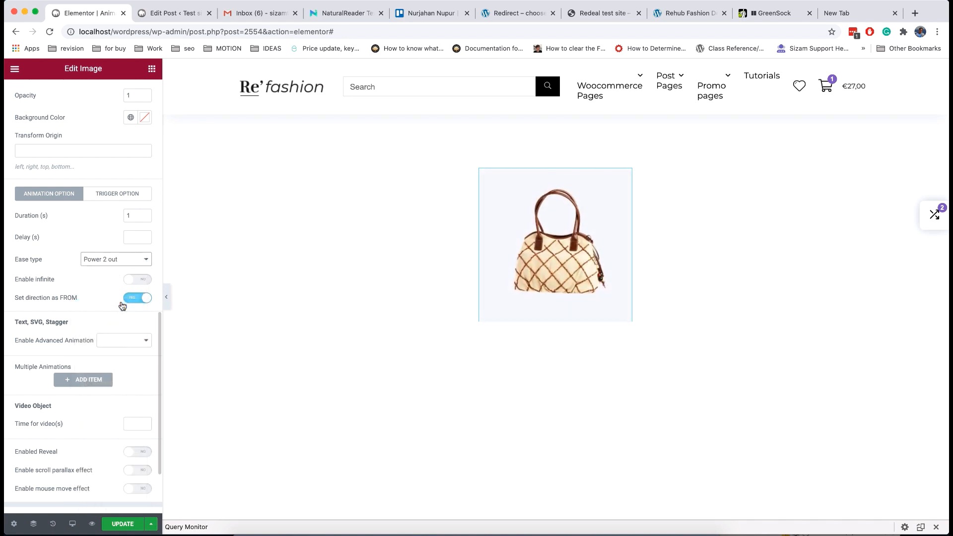
pyautogui.click(112, 262)
pyautogui.click(110, 420)
pyautogui.click(106, 268)
pyautogui.click(111, 223)
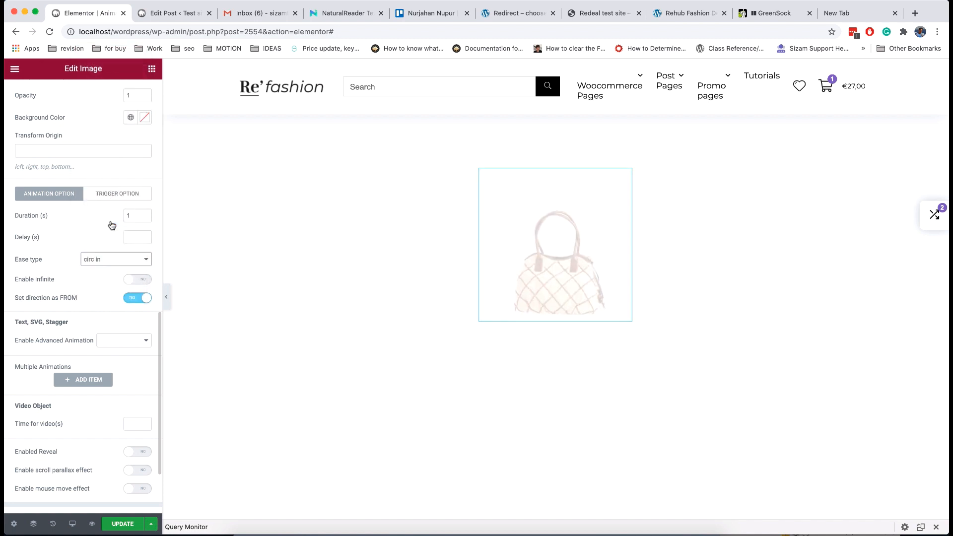
# Set the handbag animation's Duration to 2 seconds and its Ease type to Linear
pyautogui.moveTo(135, 218); pyautogui.dragTo(124, 217)
pyautogui.write('2')
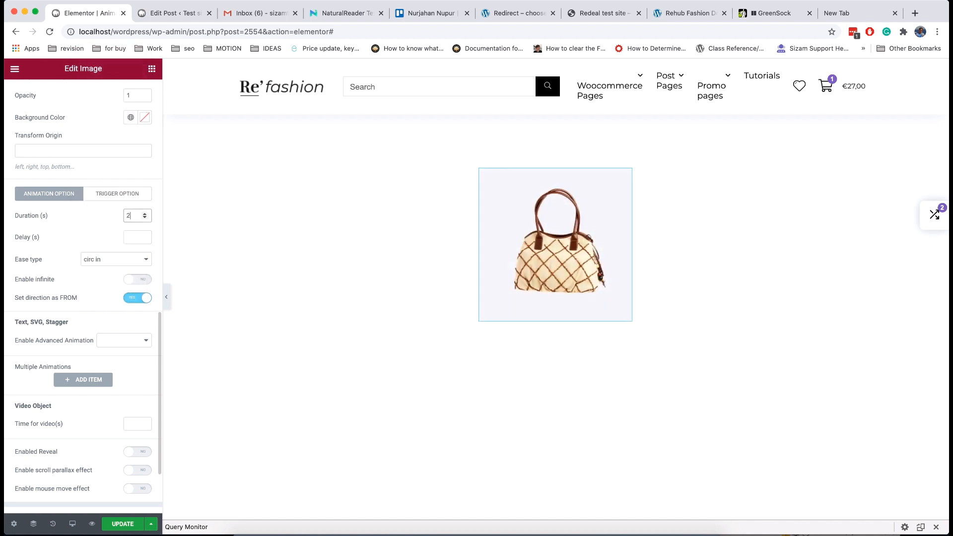
pyautogui.click(104, 264)
pyautogui.click(100, 85)
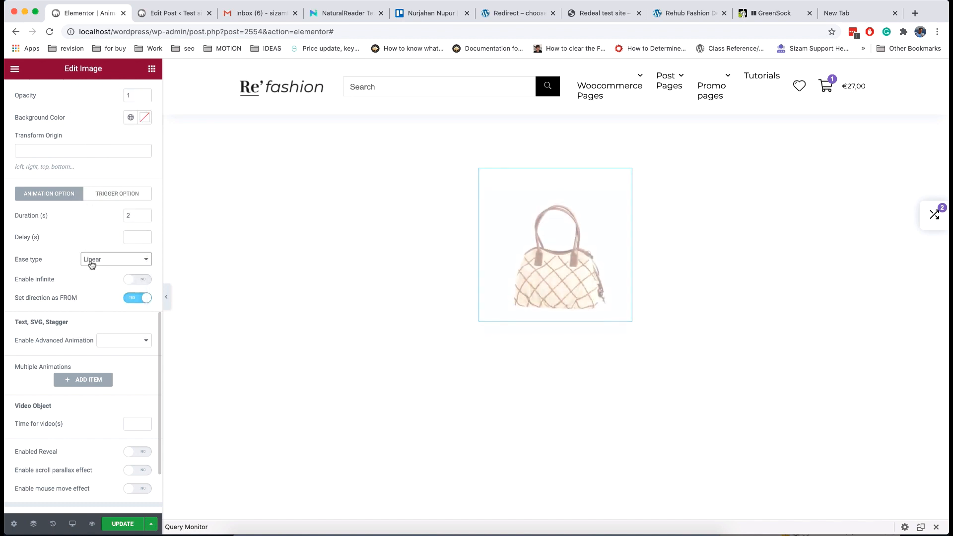
# Enable infinite playback with Yoyo style off, set the Delay to 2 seconds, and toggle the delay between animations to compare
pyautogui.click(145, 281)
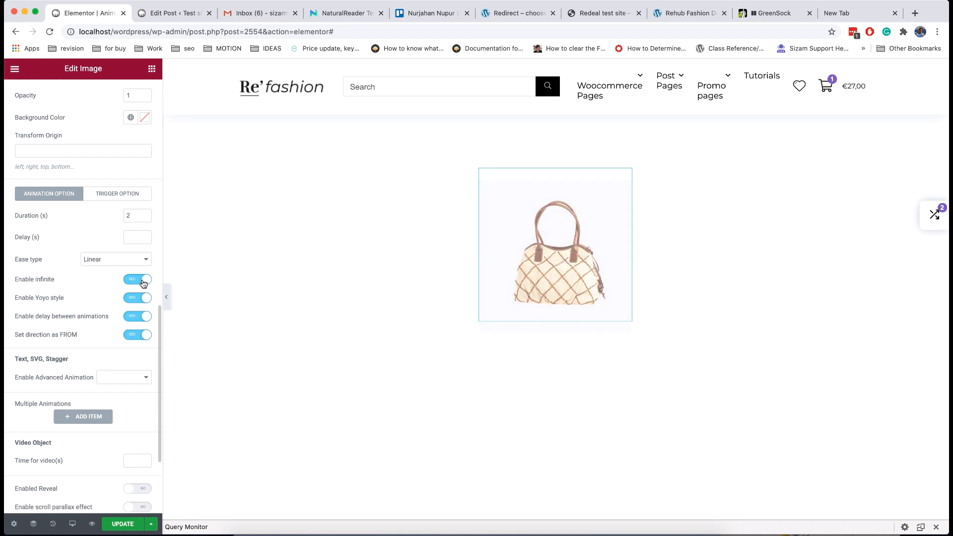
pyautogui.click(132, 300)
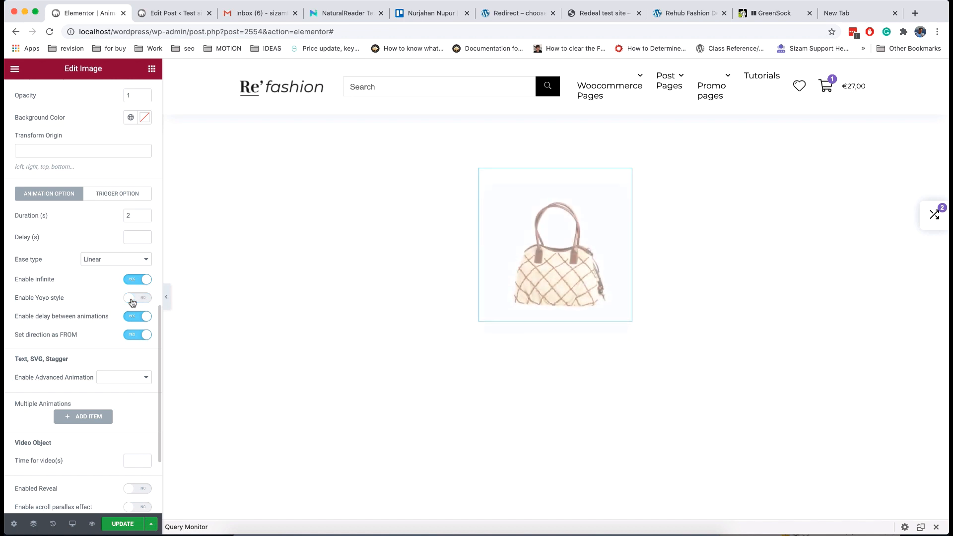
pyautogui.click(134, 318)
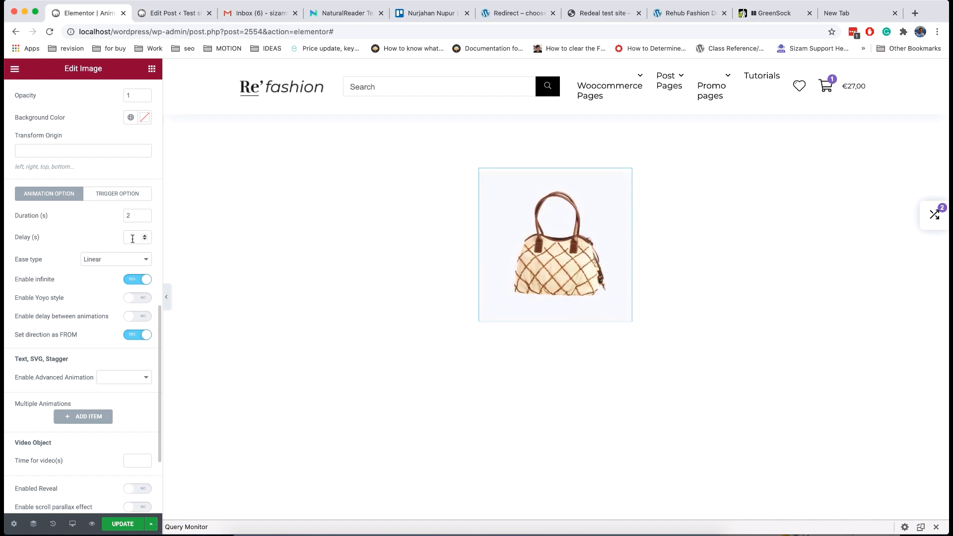
pyautogui.click(146, 316)
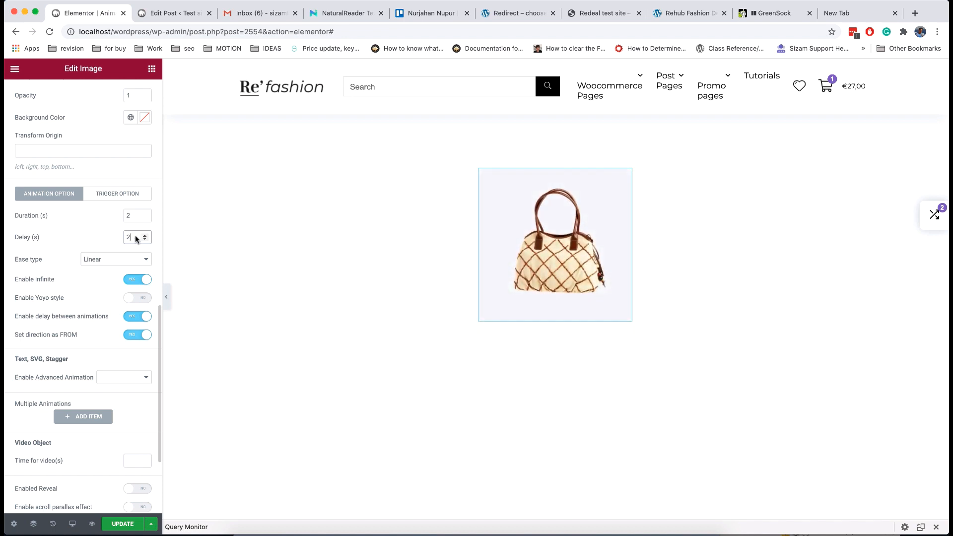
pyautogui.click(135, 316)
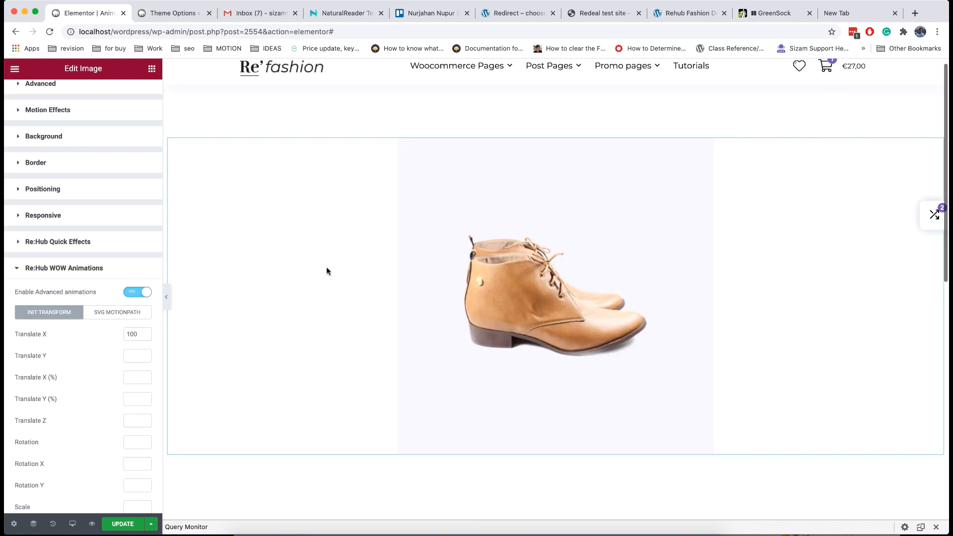
# Set the boots image's Translate X to 101 and switch Set direction as FROM off, on, and off again
pyautogui.scroll(-3, 68, 357)
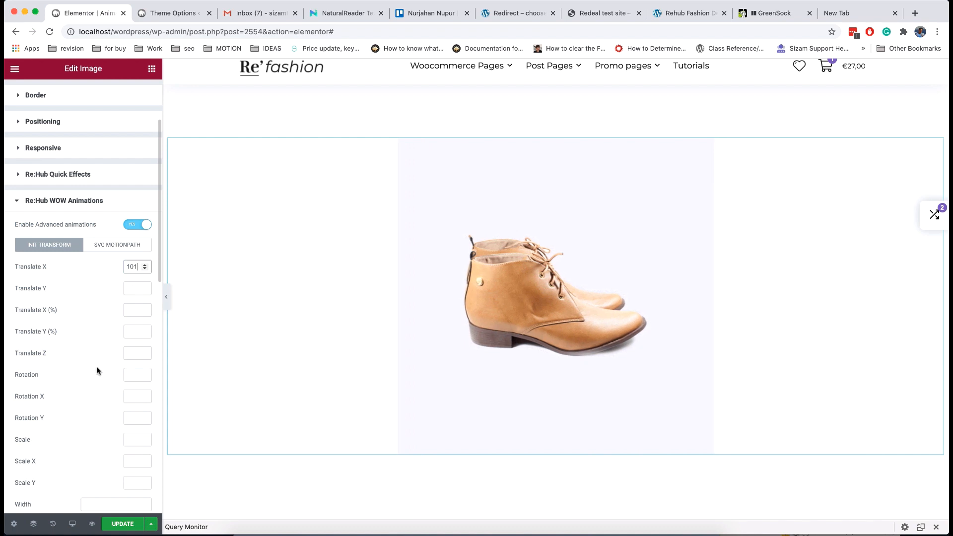
pyautogui.scroll(-10, 97, 370)
pyautogui.scroll(-4, 97, 370)
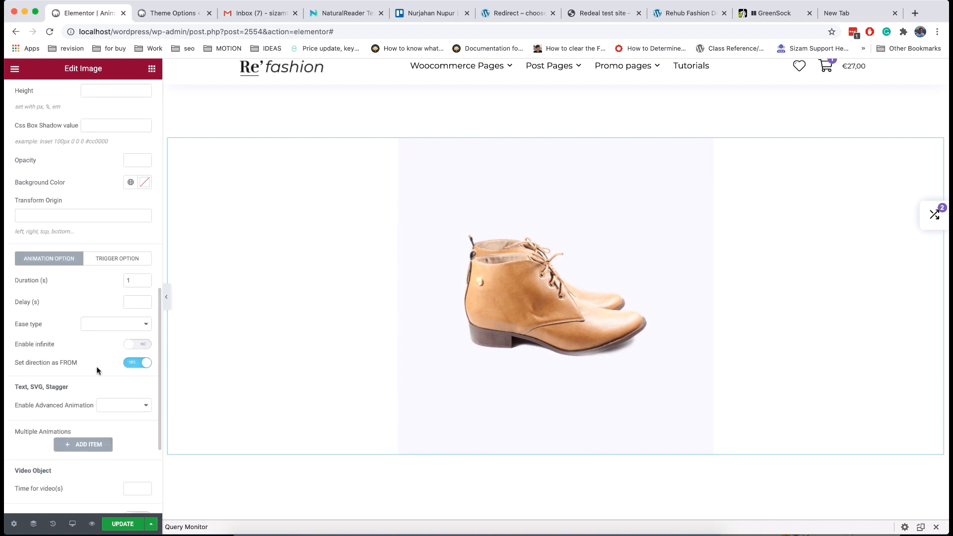
pyautogui.click(133, 366)
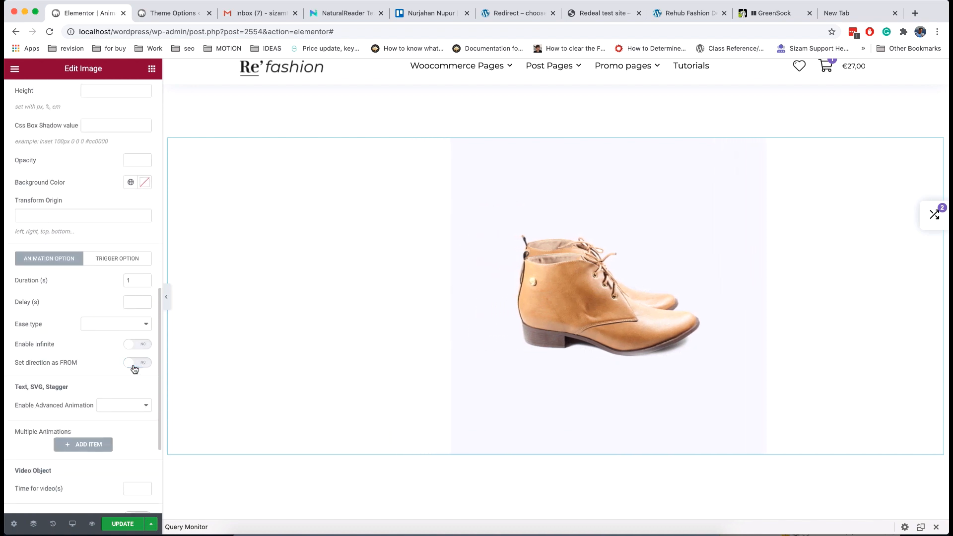
pyautogui.click(147, 366)
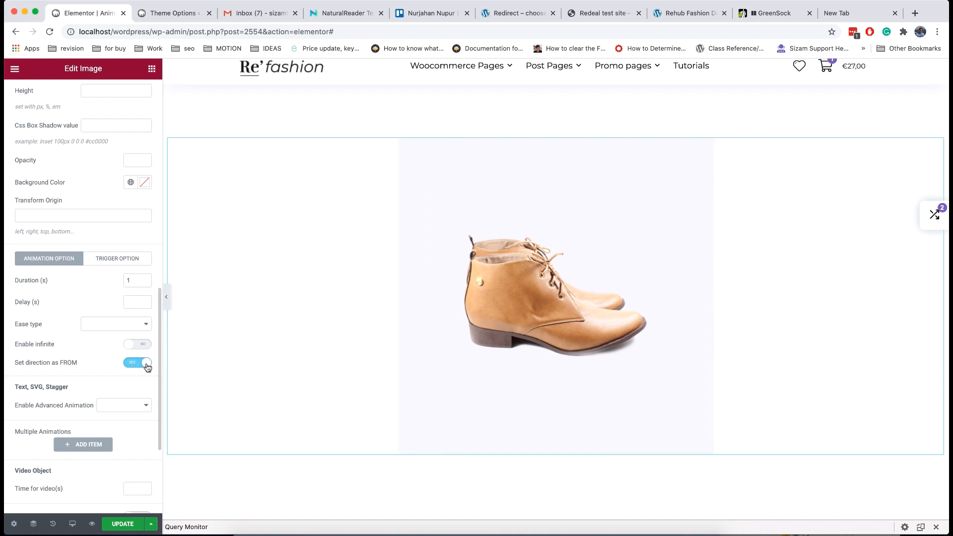
pyautogui.click(133, 366)
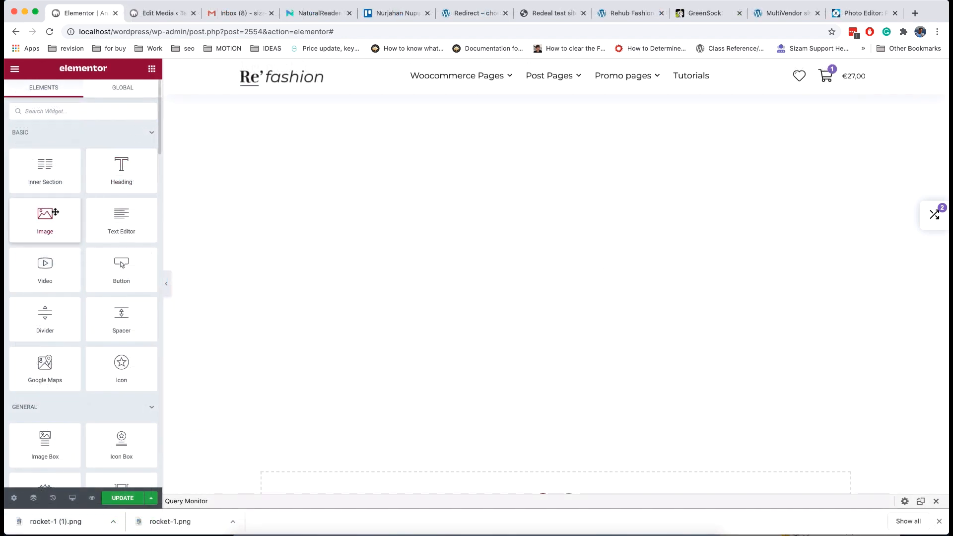
# Add an Image widget to the empty section, insert the horizontal rocket picture rocket-1-1.png, and set its Image Size to Full
pyautogui.moveTo(53, 213); pyautogui.dragTo(477, 179)
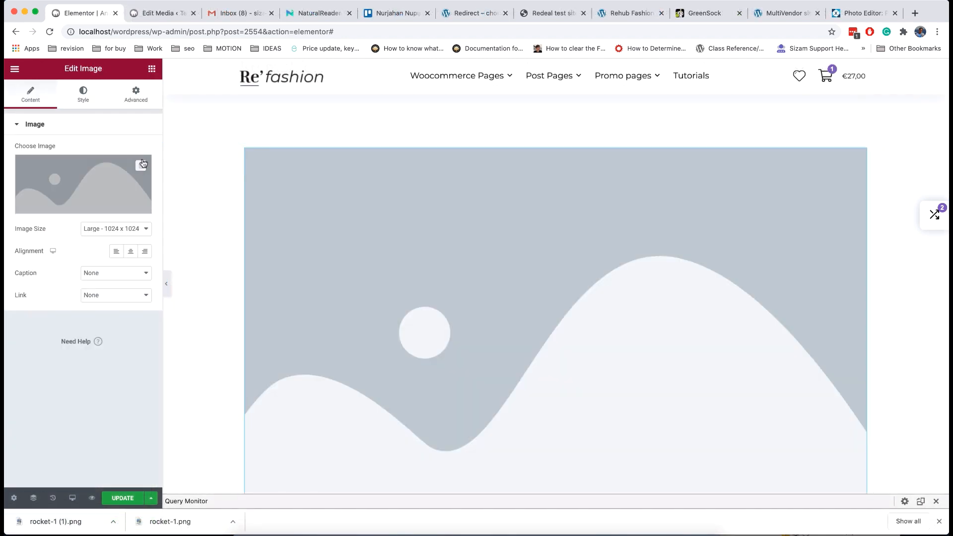
pyautogui.click(99, 182)
pyautogui.click(76, 201)
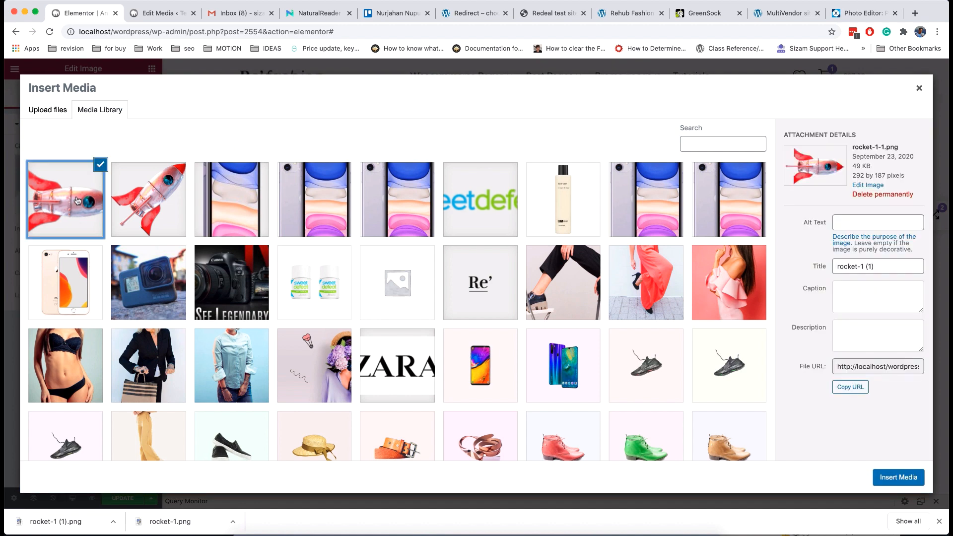
pyautogui.click(898, 475)
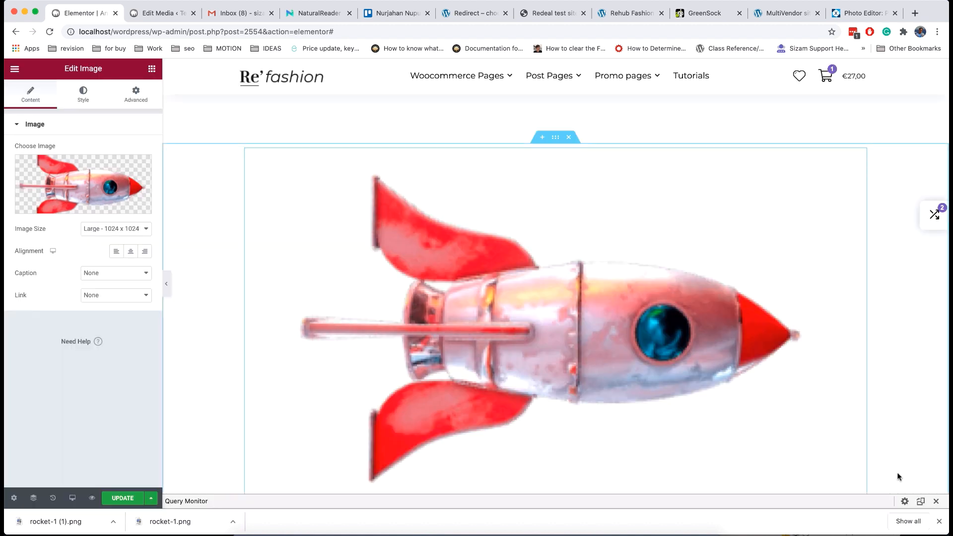
pyautogui.click(139, 229)
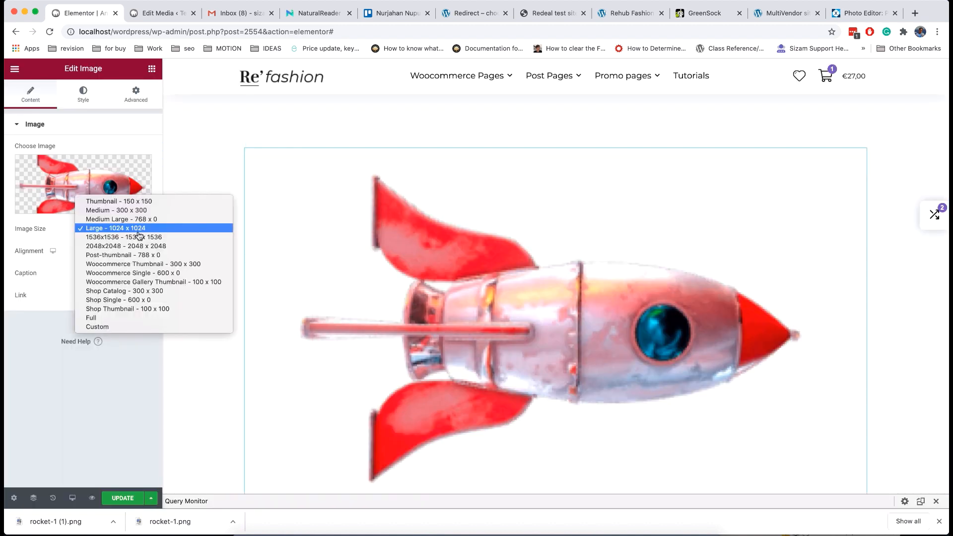
pyautogui.click(117, 319)
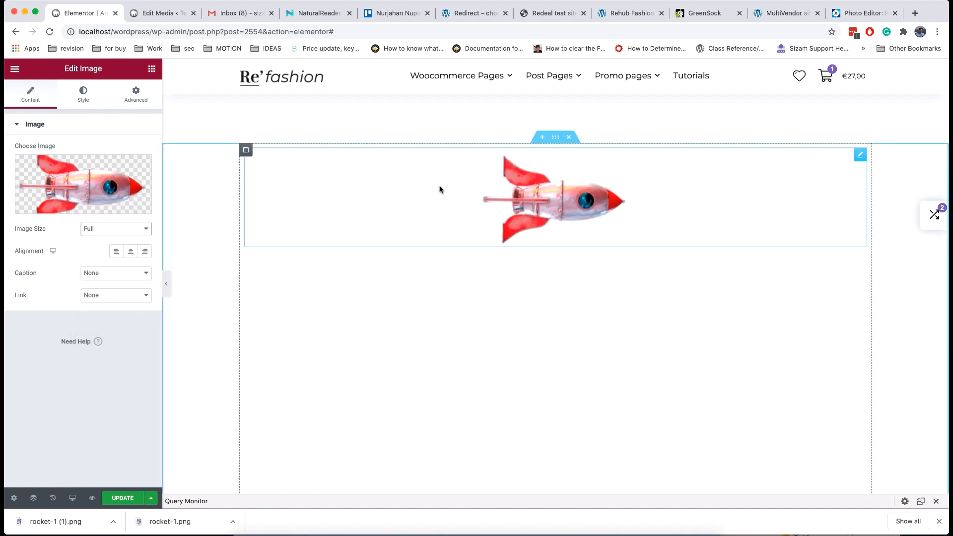
# Set the section's Content Width to Full Width and align the rocket image to the left
pyautogui.click(554, 139)
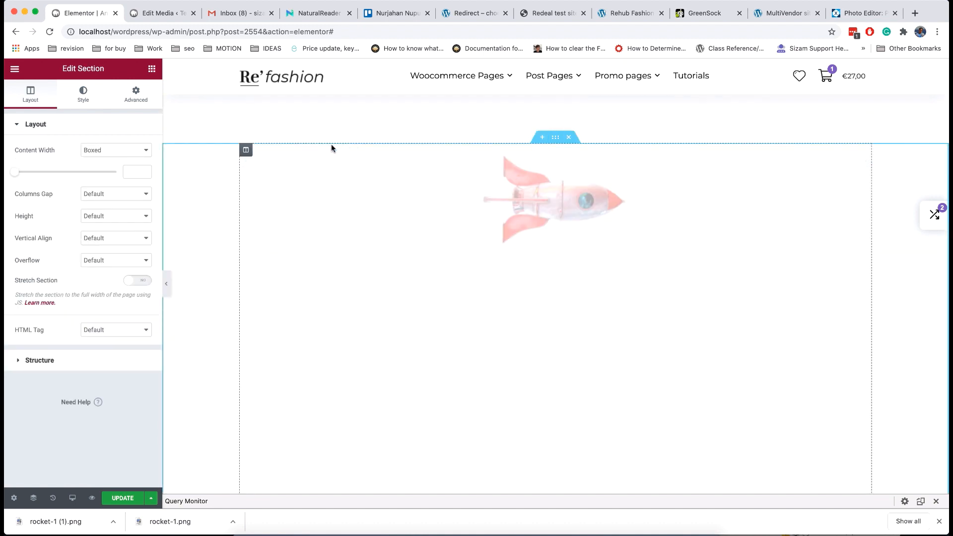
pyautogui.click(95, 149)
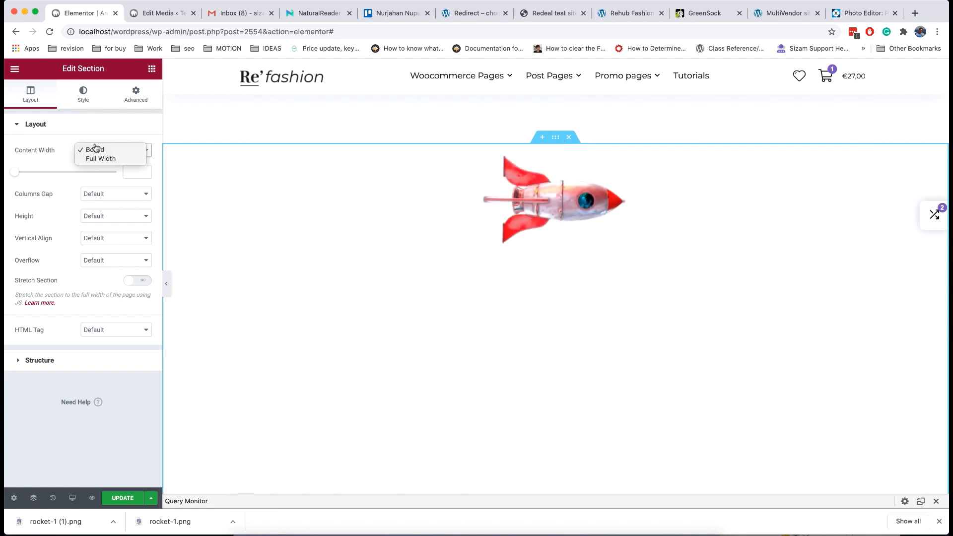
pyautogui.click(100, 159)
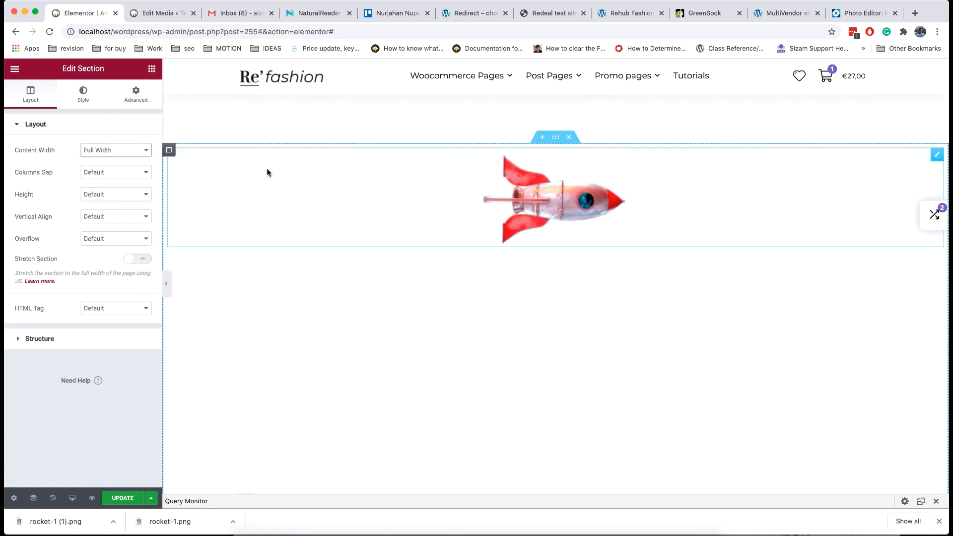
pyautogui.click(775, 179)
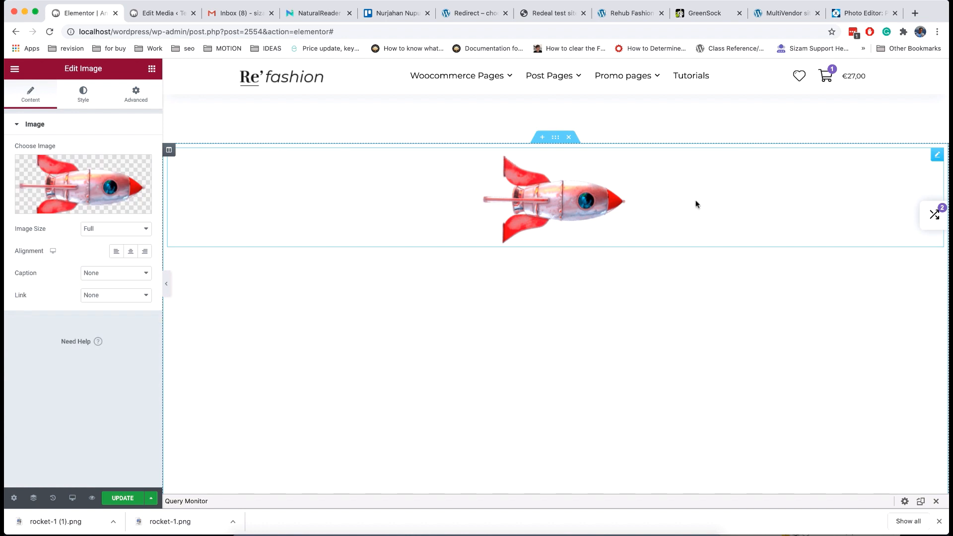
pyautogui.click(115, 252)
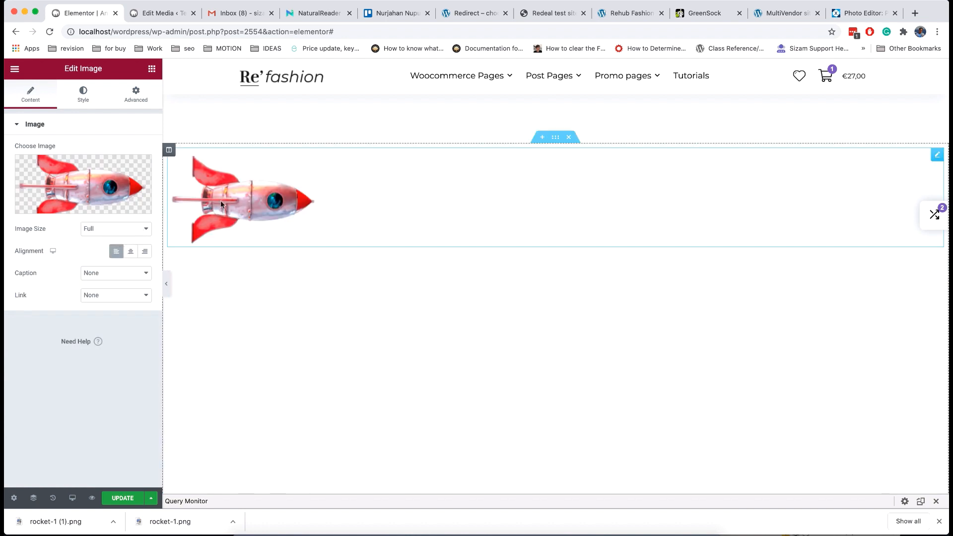
# Set the rocket image's Position to Absolute with a horizontal offset of about -279 px
pyautogui.click(141, 94)
pyautogui.scroll(-3, 98, 278)
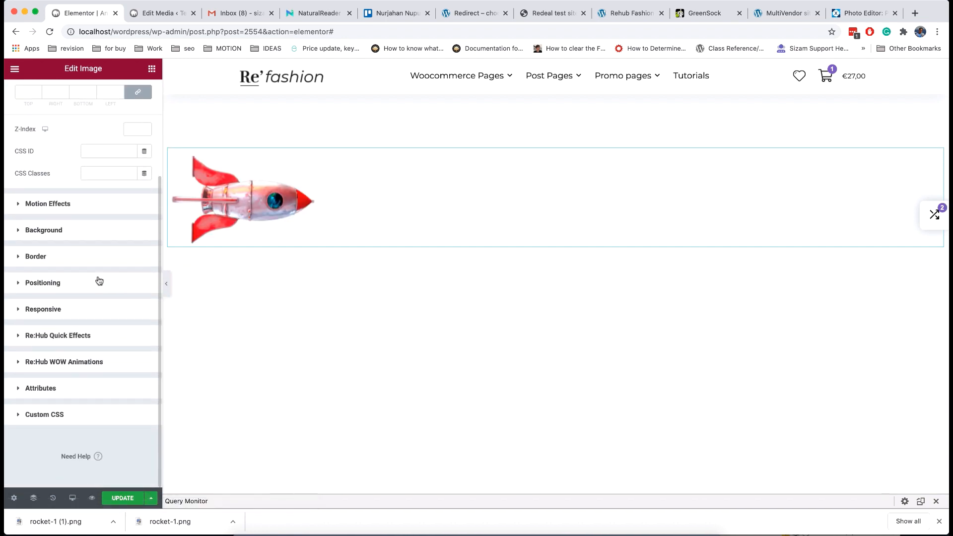
pyautogui.click(72, 290)
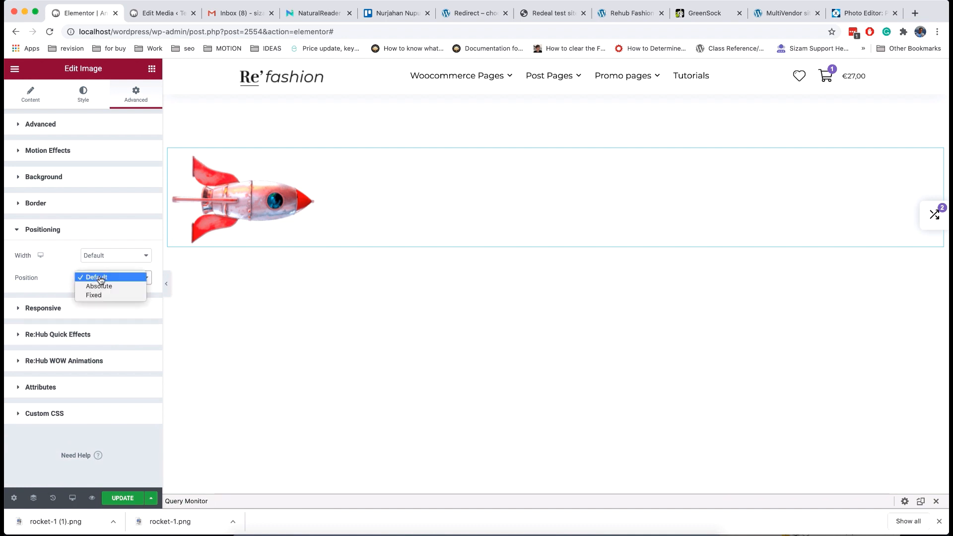
pyautogui.click(112, 287)
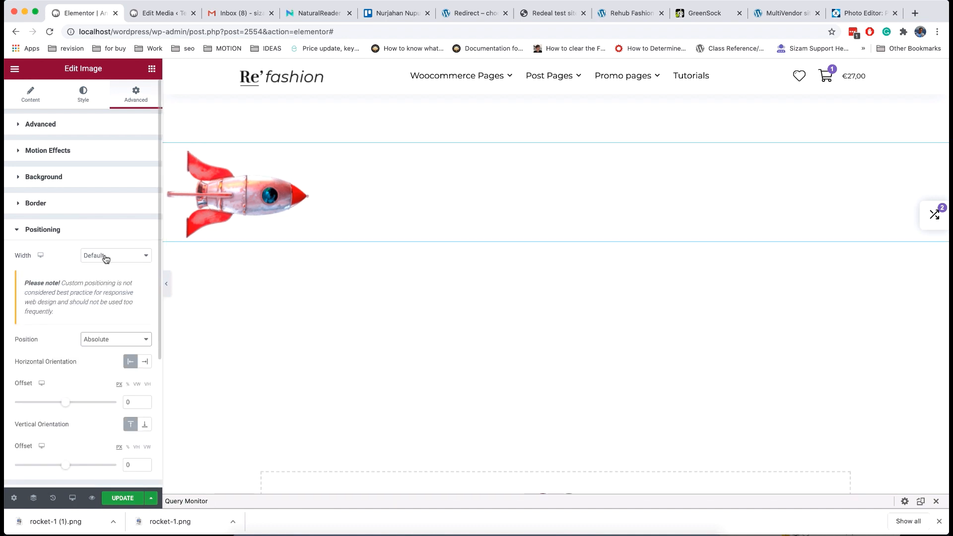
pyautogui.scroll(-4, 80, 298)
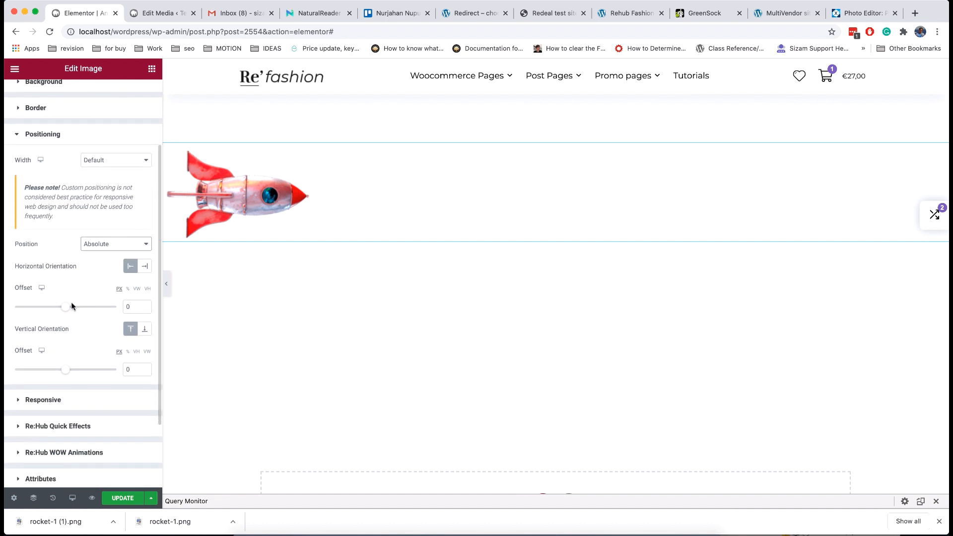
pyautogui.moveTo(69, 309); pyautogui.dragTo(61, 310)
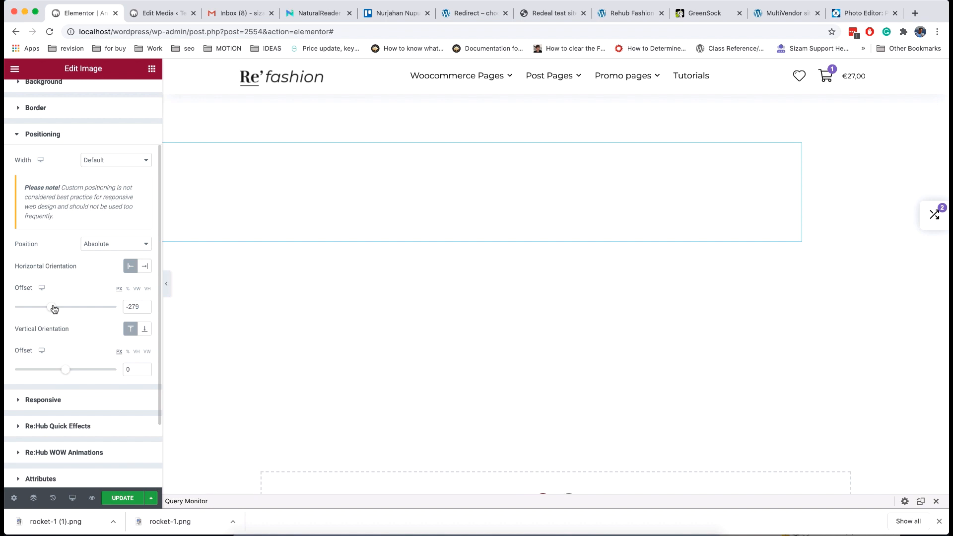
# Enable Advanced animations in the rocket image's Re:Hub WOW Animations with Set direction as FROM turned off
pyautogui.scroll(-4, 59, 334)
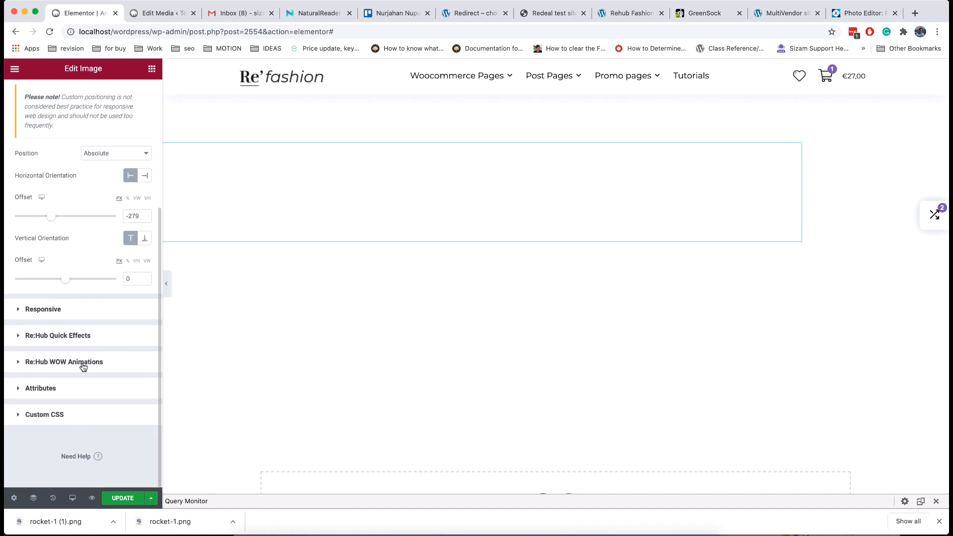
pyautogui.click(83, 367)
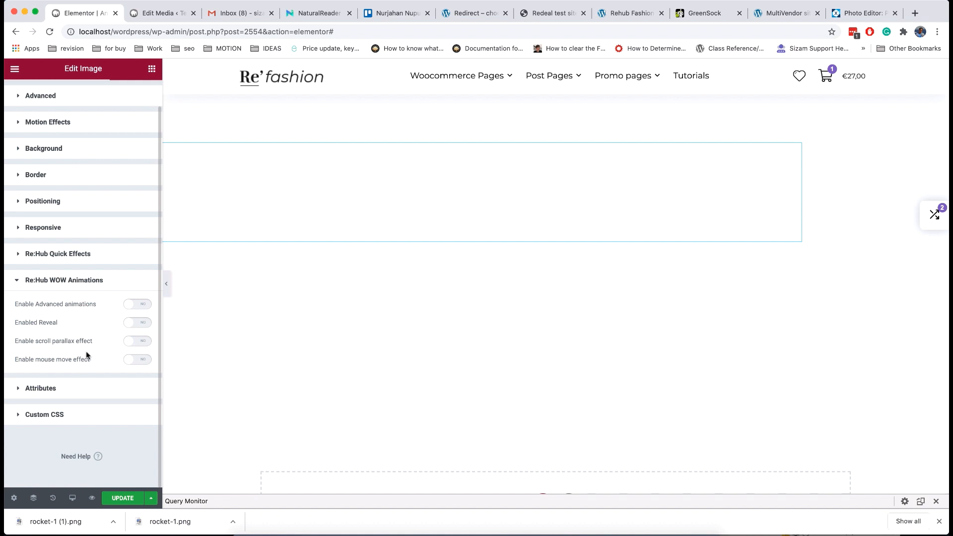
pyautogui.click(139, 309)
pyautogui.scroll(-6, 76, 331)
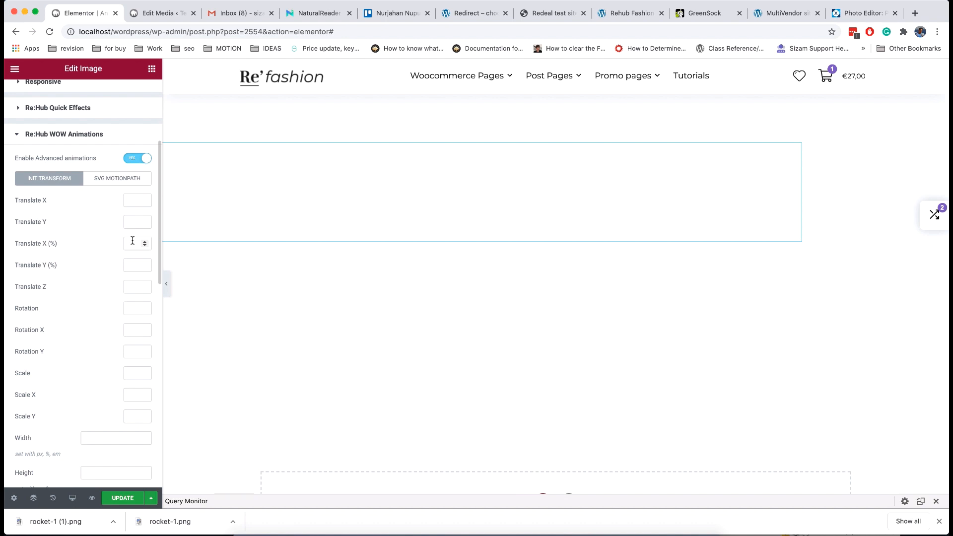
pyautogui.scroll(-14, 133, 240)
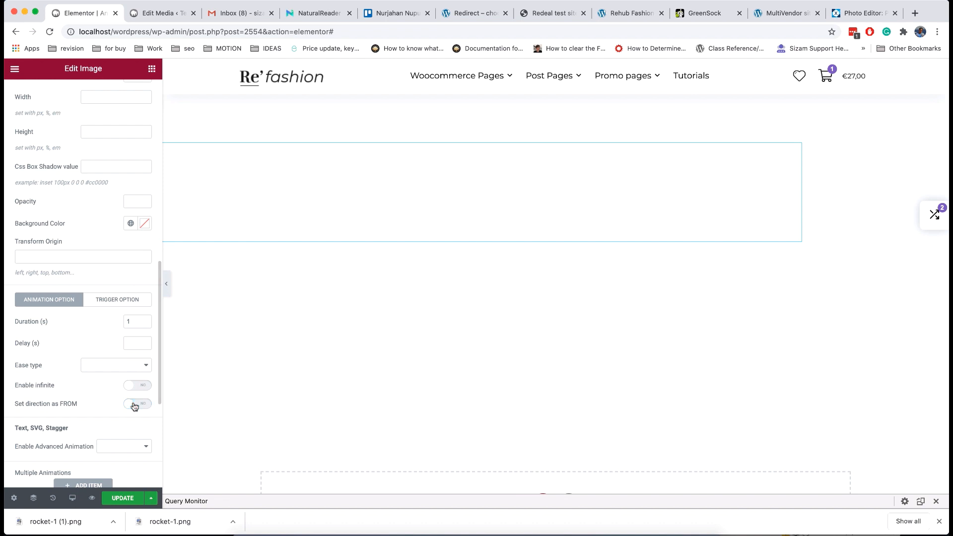
pyautogui.scroll(20, 106, 346)
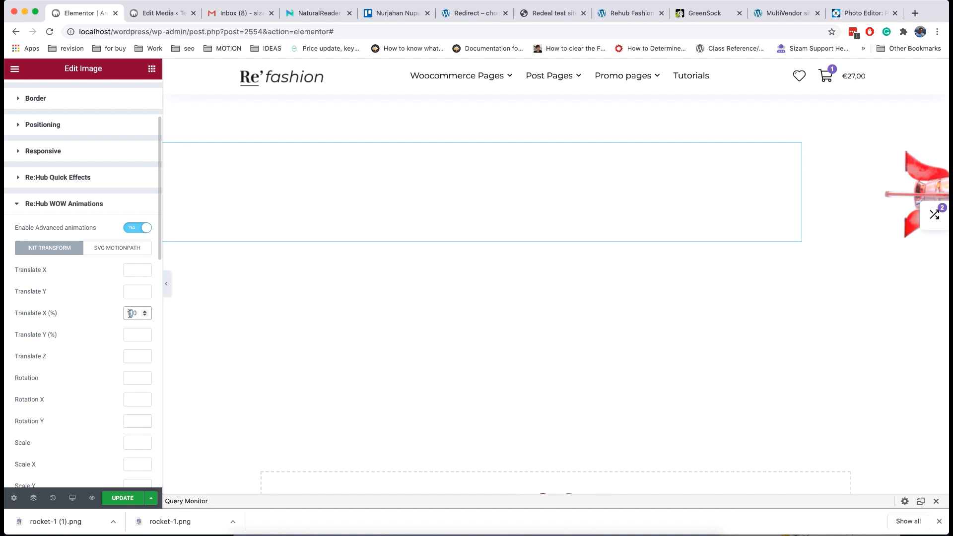
# Set the rocket animation's Translate X (%) to 120, its Duration to 2 seconds and its Ease type to Linear
pyautogui.write('2')
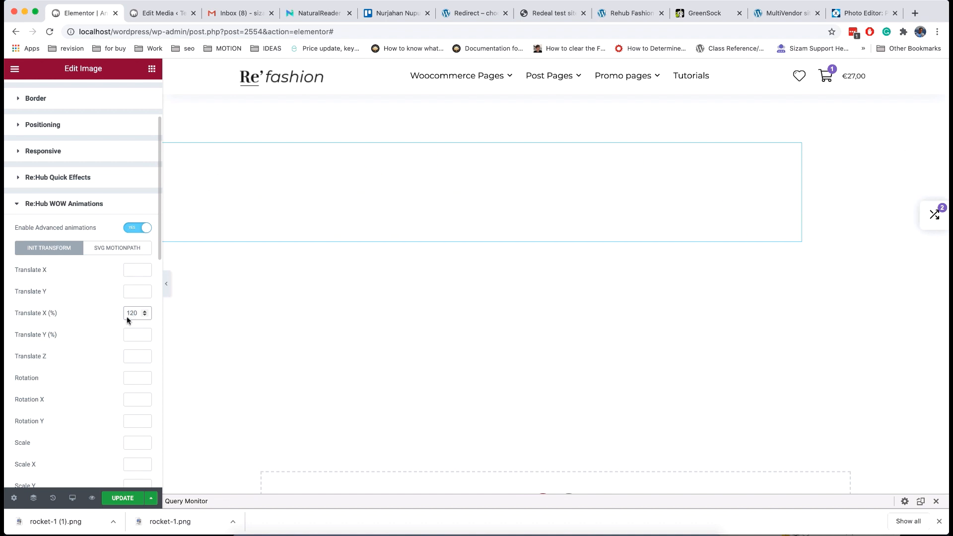
pyautogui.scroll(-10, 127, 320)
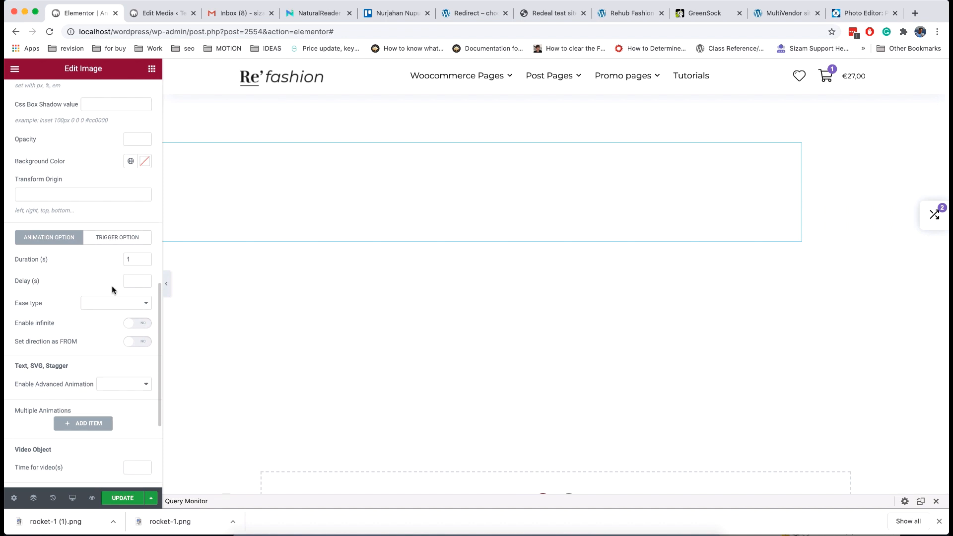
pyautogui.write('2')
pyautogui.click(118, 304)
pyautogui.click(119, 305)
pyautogui.scroll(-3, 120, 305)
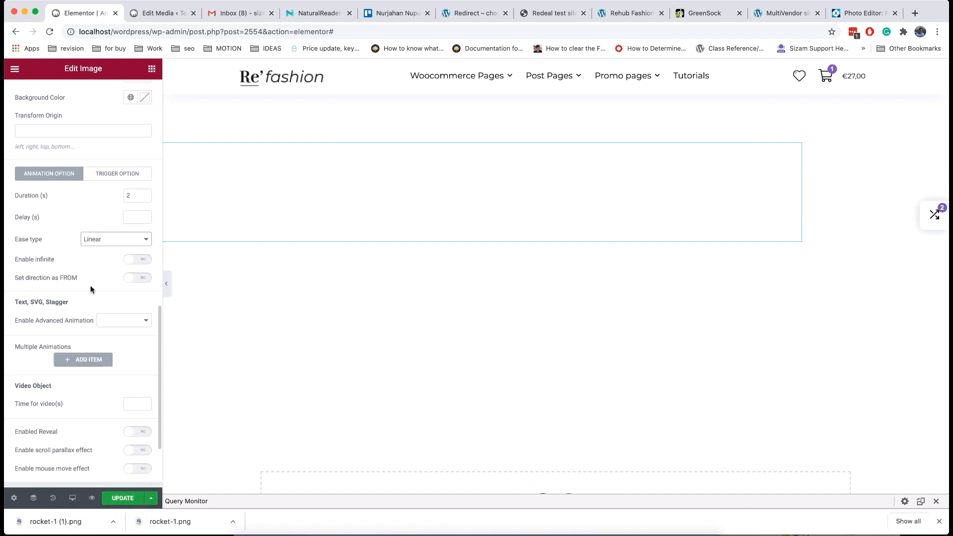
# Enable infinite looping for the rocket animation with Yoyo style off, and set its Delay to 0,9 seconds
pyautogui.scroll(-1, 96, 274)
pyautogui.click(140, 250)
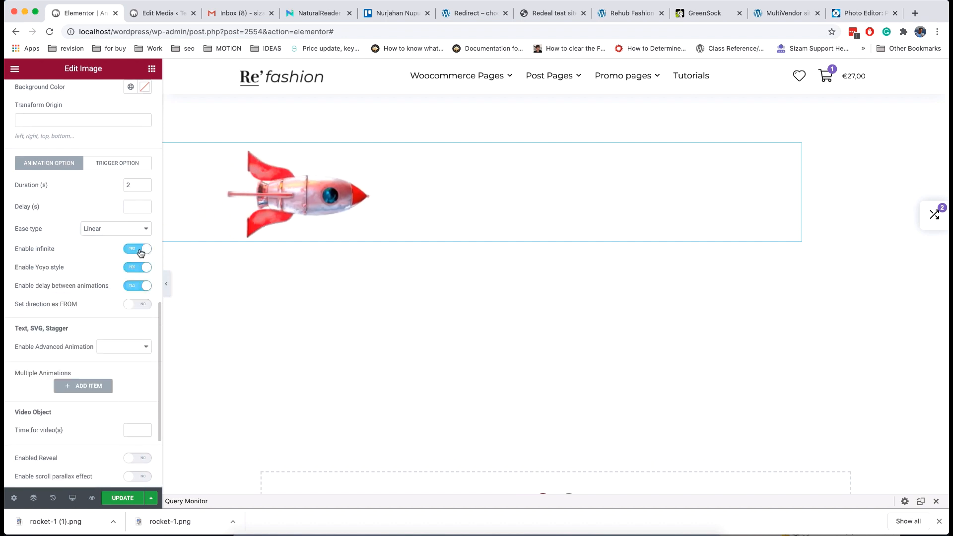
pyautogui.click(136, 268)
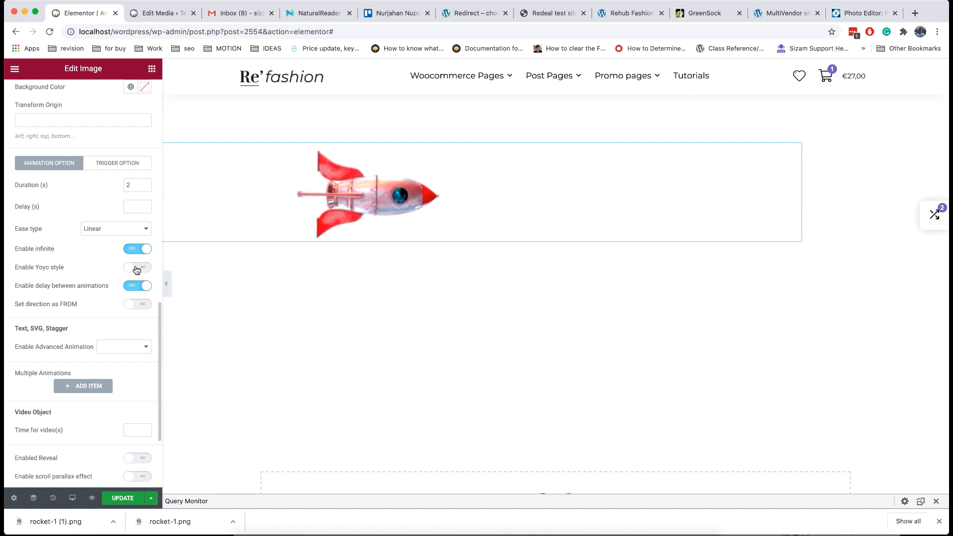
pyautogui.click(137, 206)
pyautogui.write('0,9')
# Duplicate the rocket image and increase the copy's vertical offset in its Positioning settings to place it lower
pyautogui.rightClick(347, 171)
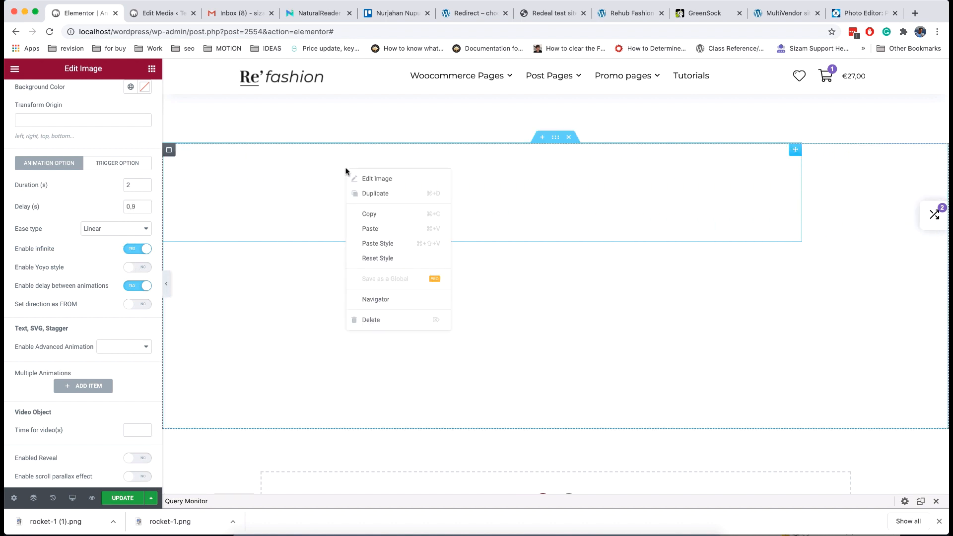
pyautogui.click(370, 180)
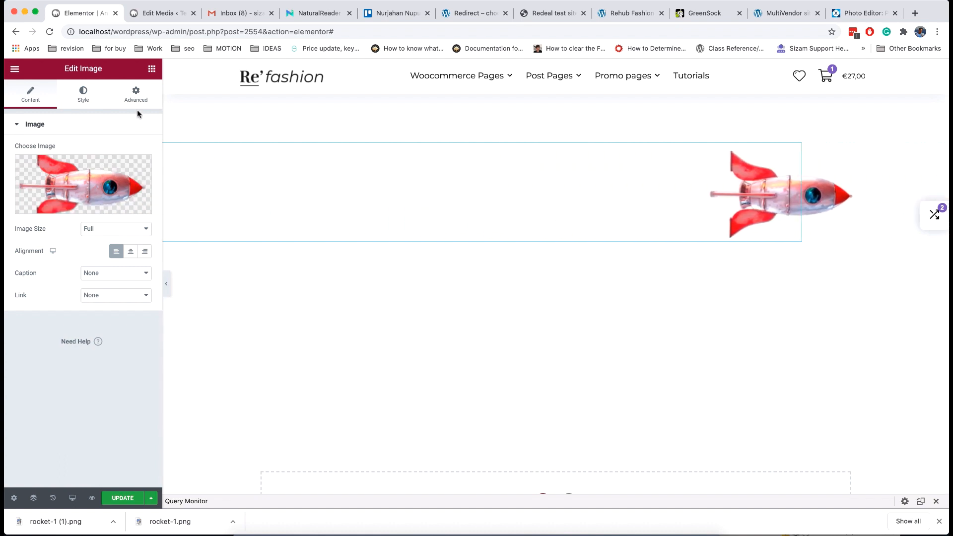
pyautogui.click(136, 97)
pyautogui.scroll(-3, 109, 312)
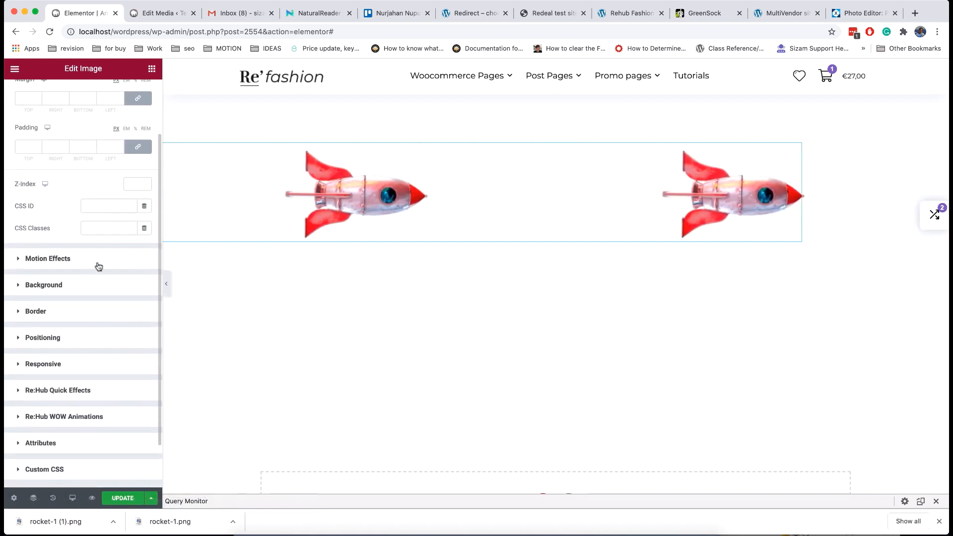
pyautogui.click(81, 338)
pyautogui.scroll(-2, 81, 336)
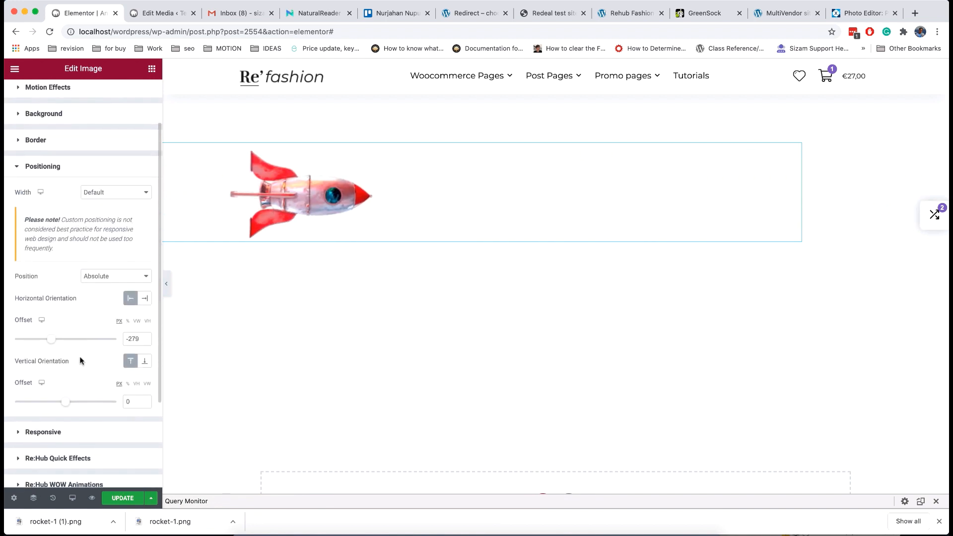
pyautogui.moveTo(65, 401); pyautogui.dragTo(74, 404)
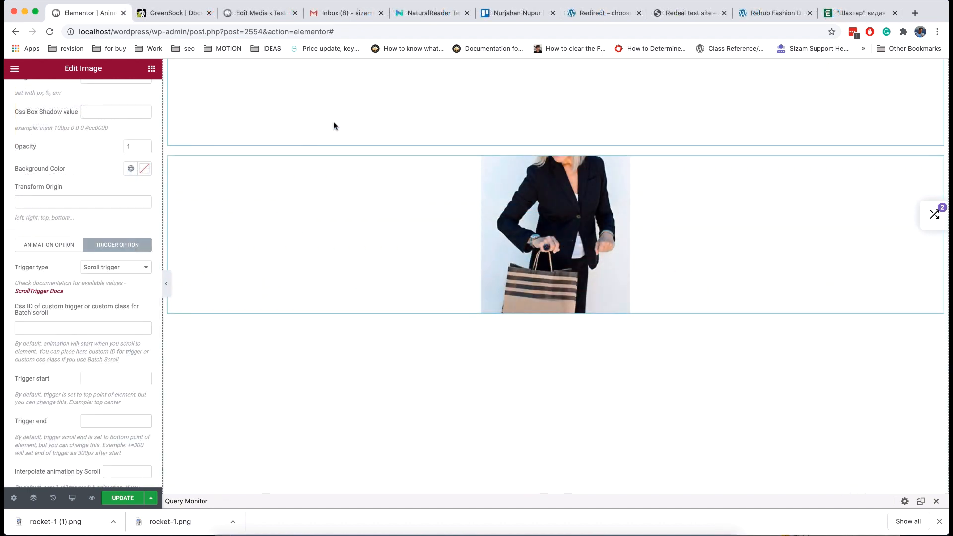
# Check how the scroll-triggered animation of the woman's image plays while moving up and down the page
pyautogui.scroll(2, 344, 120)
pyautogui.scroll(10, 344, 123)
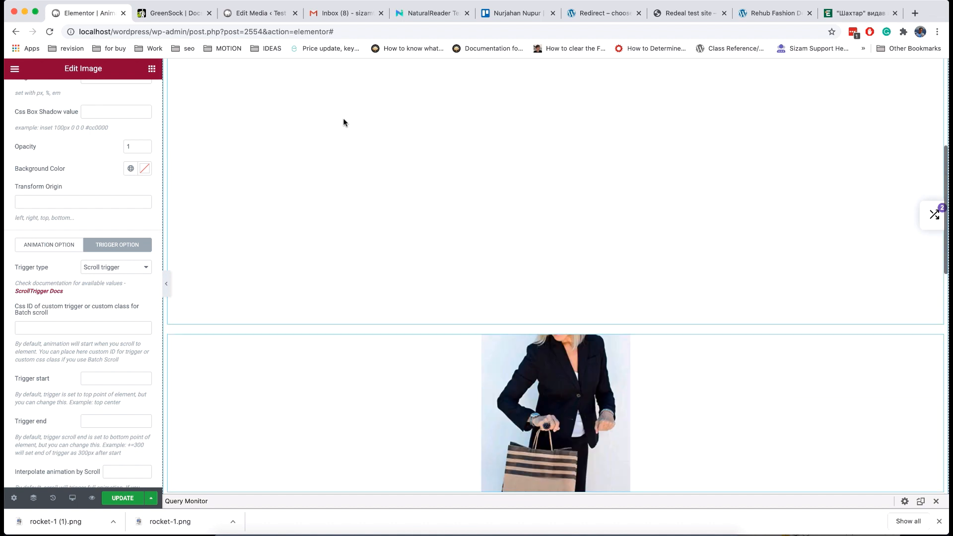
pyautogui.scroll(-7, 343, 123)
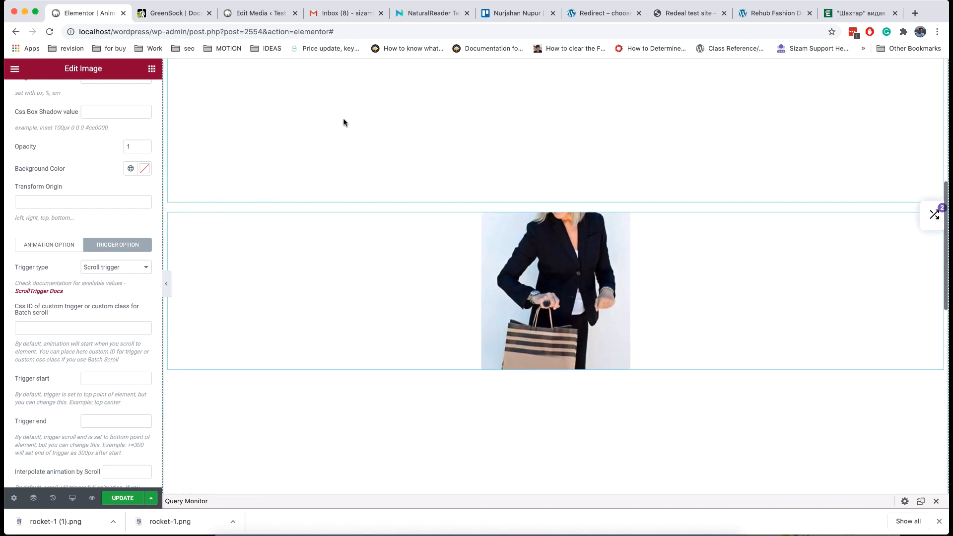
pyautogui.scroll(10, 344, 122)
pyautogui.scroll(-5, 343, 123)
pyautogui.scroll(-5, 344, 122)
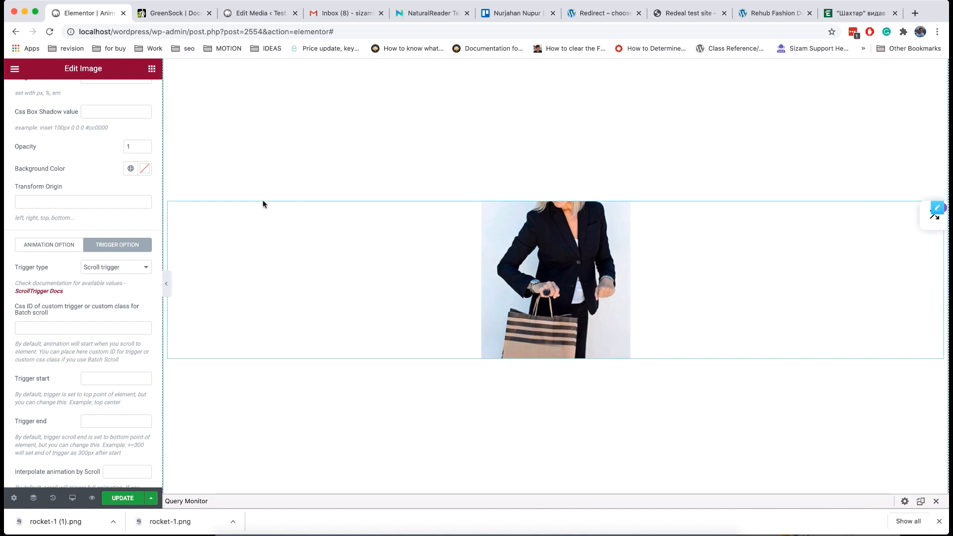
# Set the image's Trigger start to "top center" and test the animation by scrolling the page
pyautogui.scroll(-4, 123, 271)
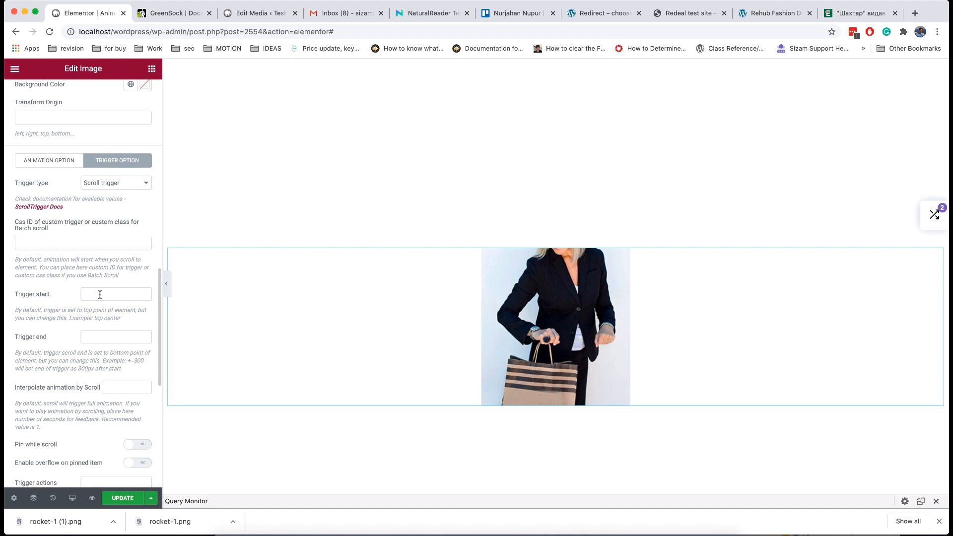
pyautogui.write('top center')
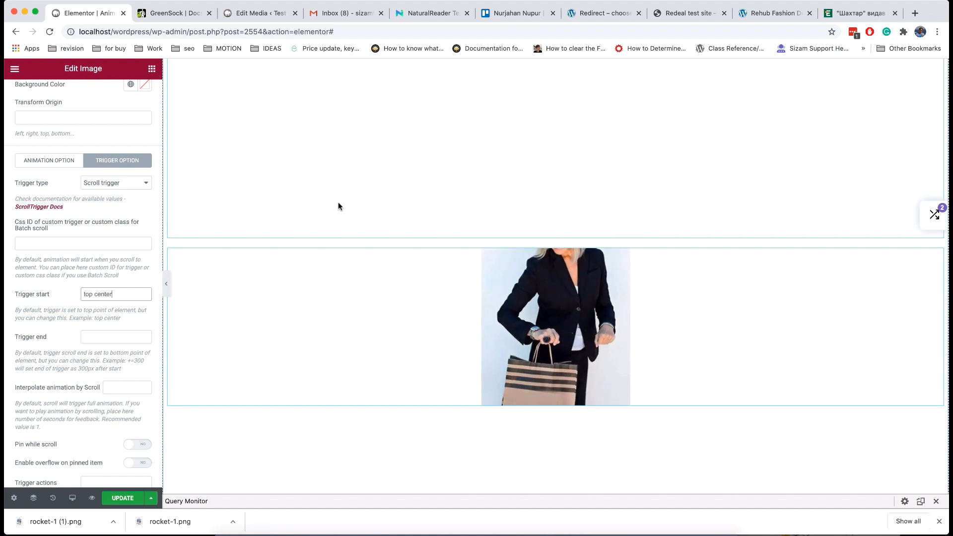
pyautogui.scroll(-3, 339, 206)
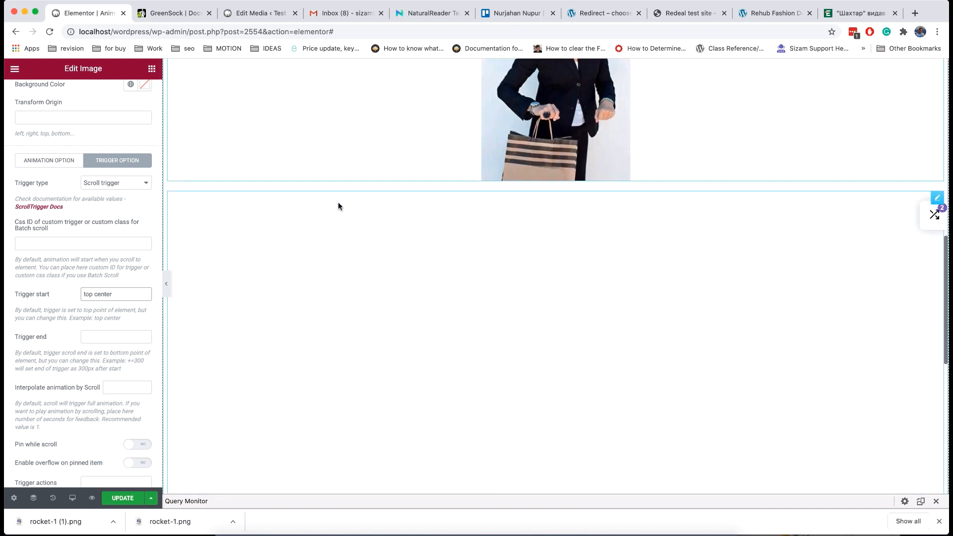
pyautogui.scroll(-3, 338, 206)
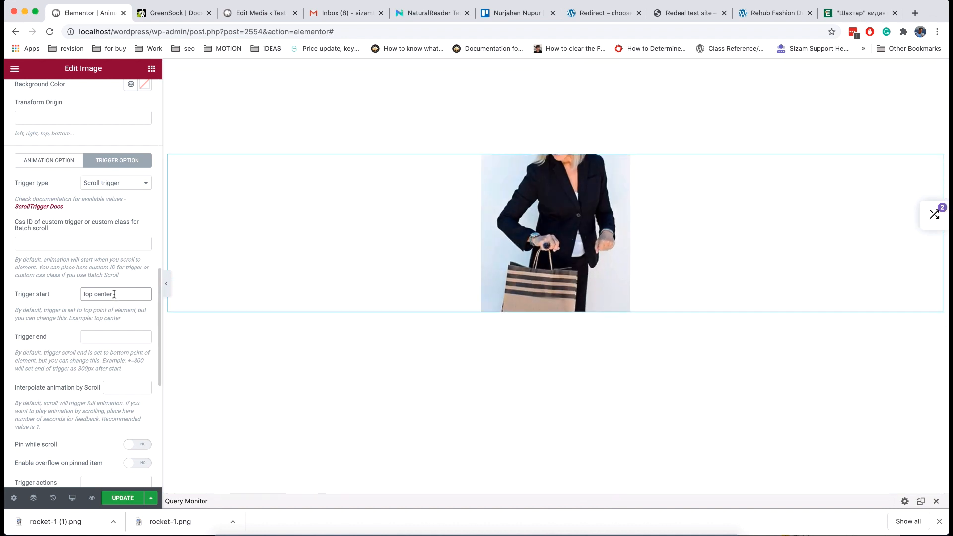
# Clear the Trigger start value, set Interpolate animation by Scroll to 1, and test the image's scroll-driven animation
pyautogui.press('BackSpace')
pyautogui.scroll(-2, 86, 323)
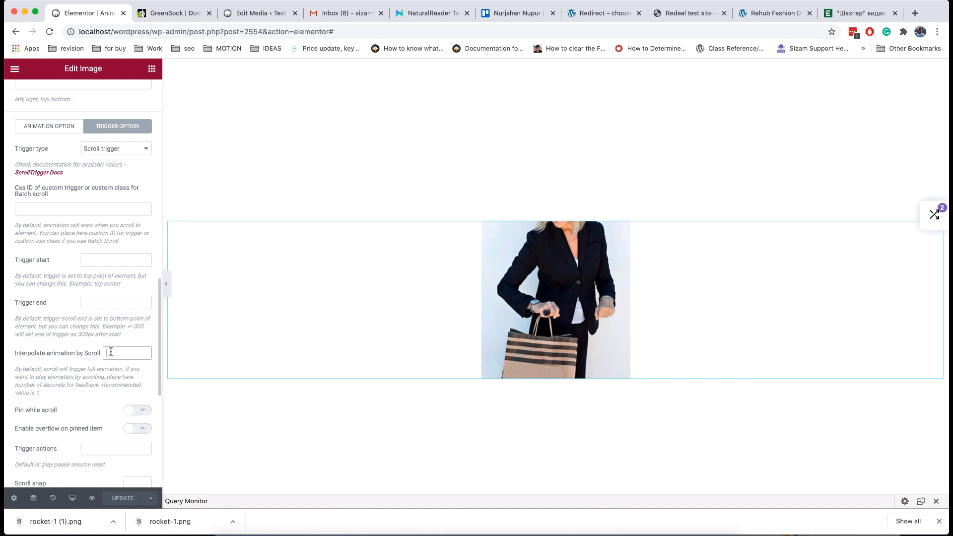
pyautogui.write('1')
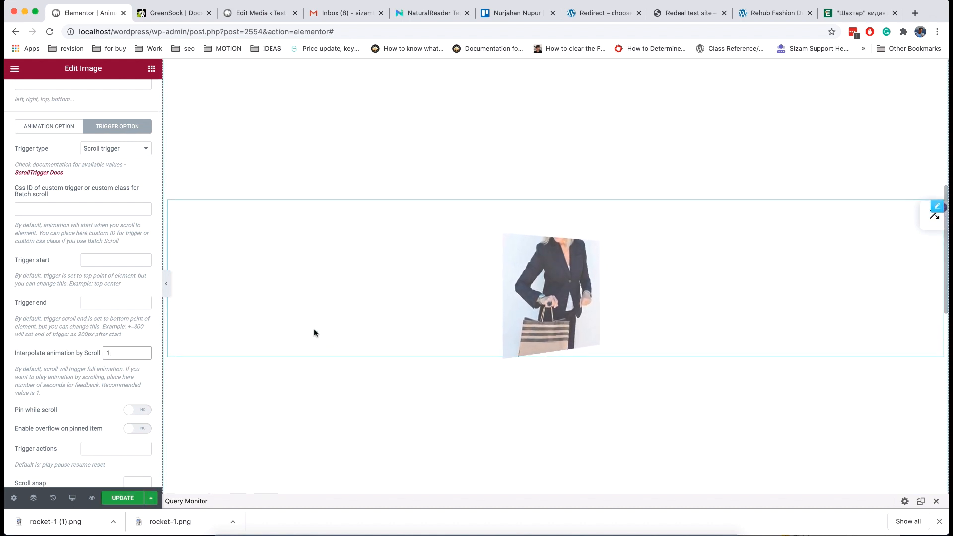
pyautogui.scroll(3, 314, 332)
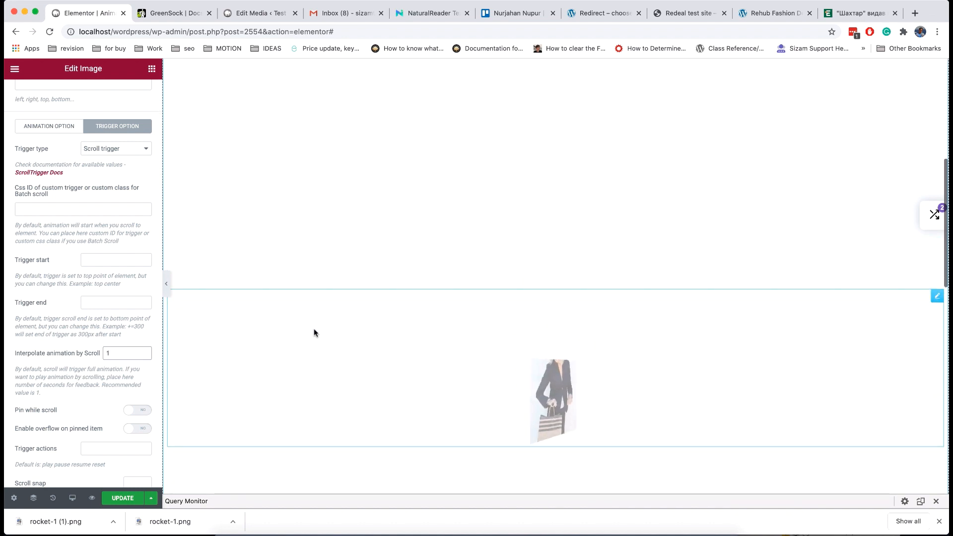
pyautogui.scroll(-5, 314, 333)
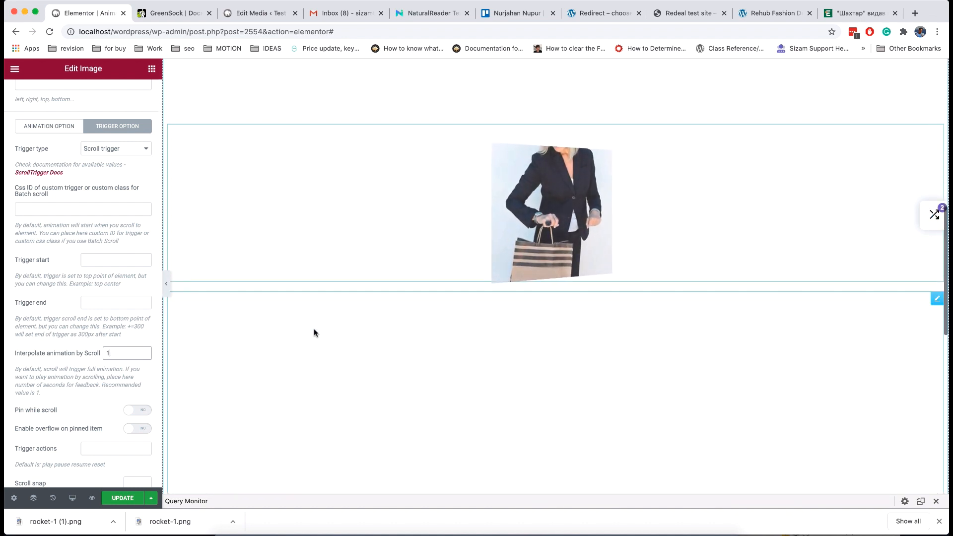
# Set the image's Trigger end to +=500 and test the extended scroll animation in both directions
pyautogui.click(91, 302)
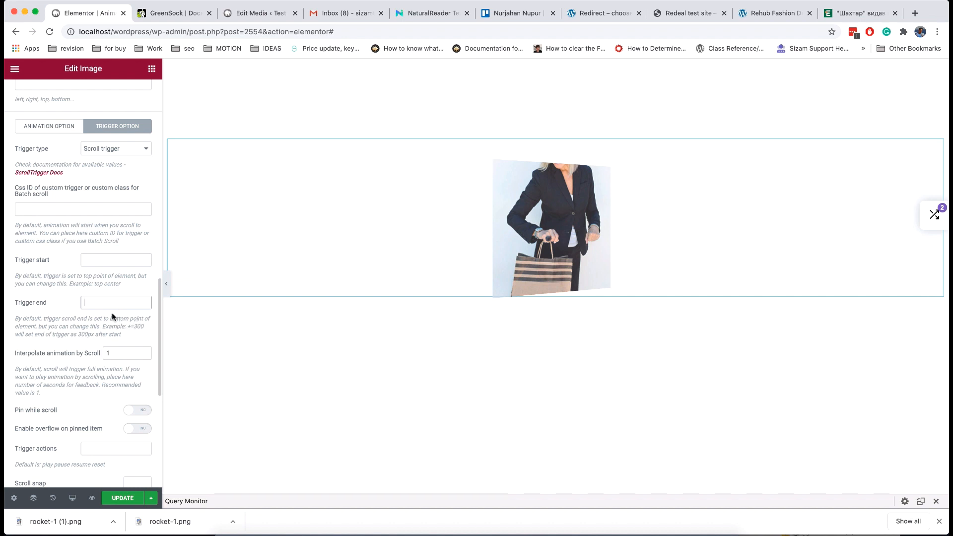
pyautogui.write('+')
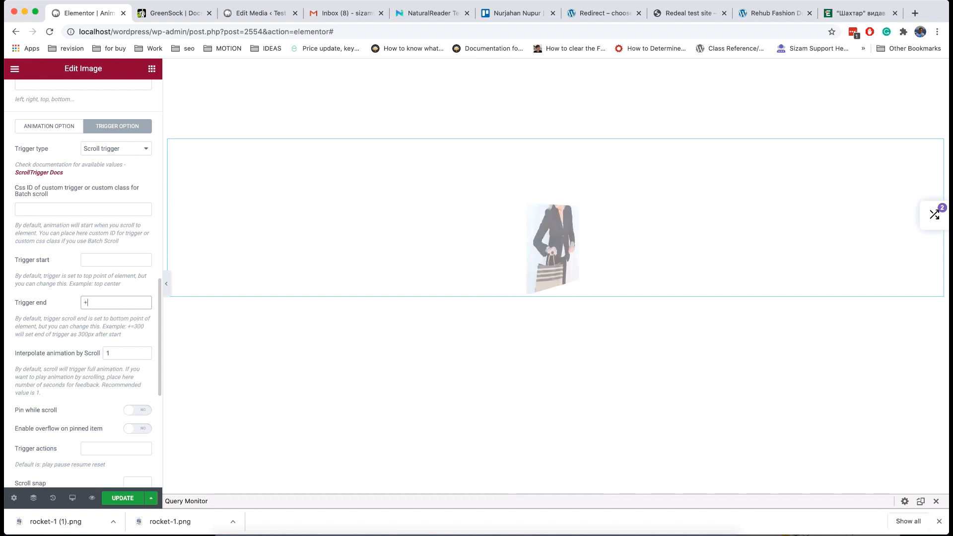
pyautogui.write('=500')
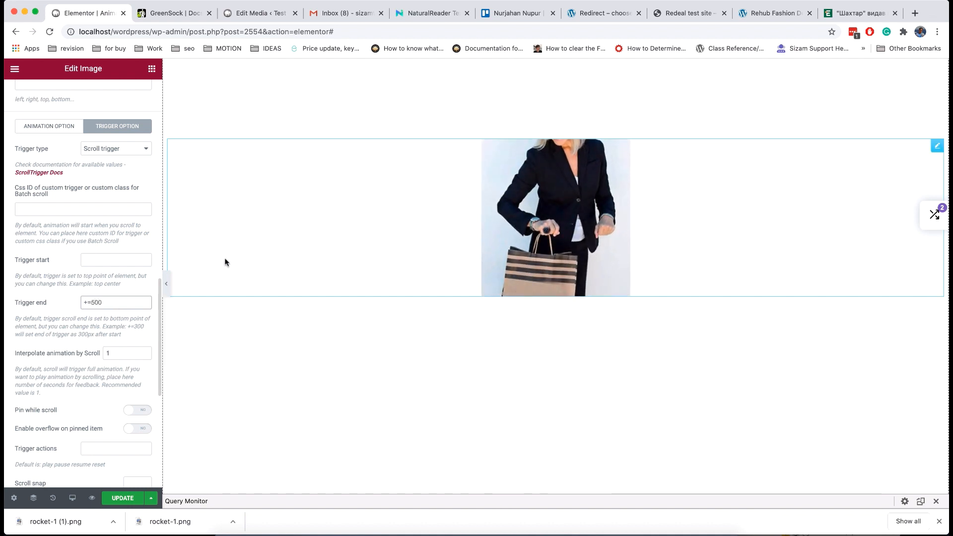
pyautogui.scroll(6, 298, 247)
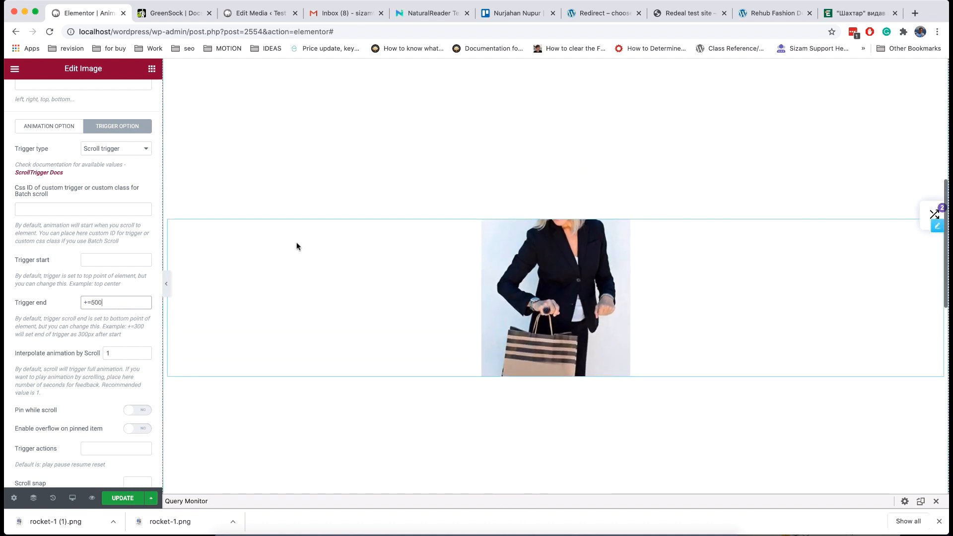
pyautogui.scroll(-1, 298, 246)
pyautogui.scroll(-5, 297, 246)
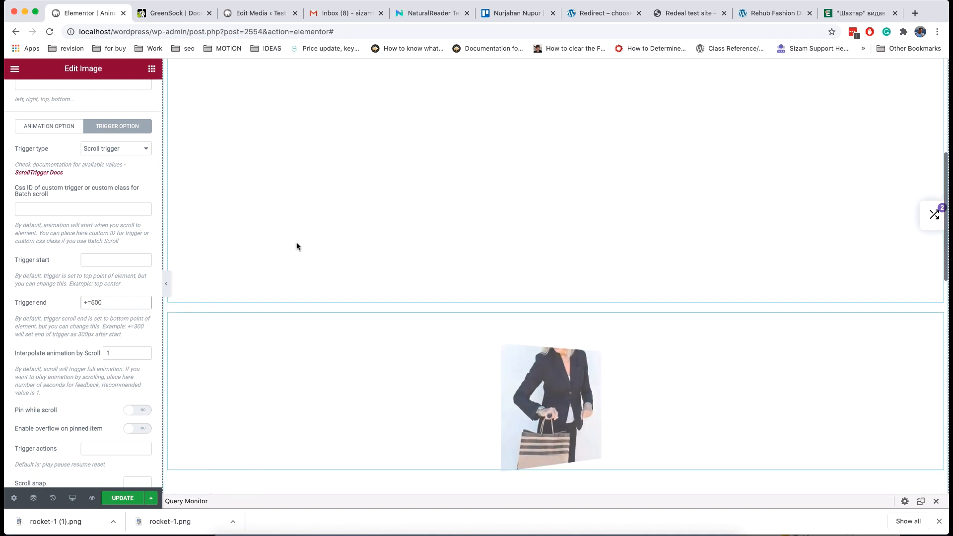
pyautogui.scroll(-5, 296, 247)
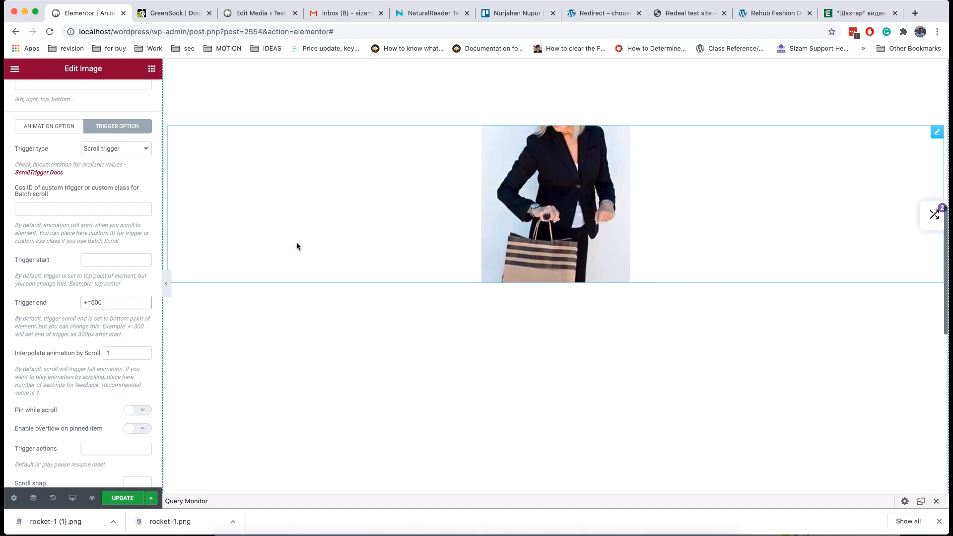
pyautogui.scroll(5, 296, 247)
pyautogui.scroll(6, 296, 245)
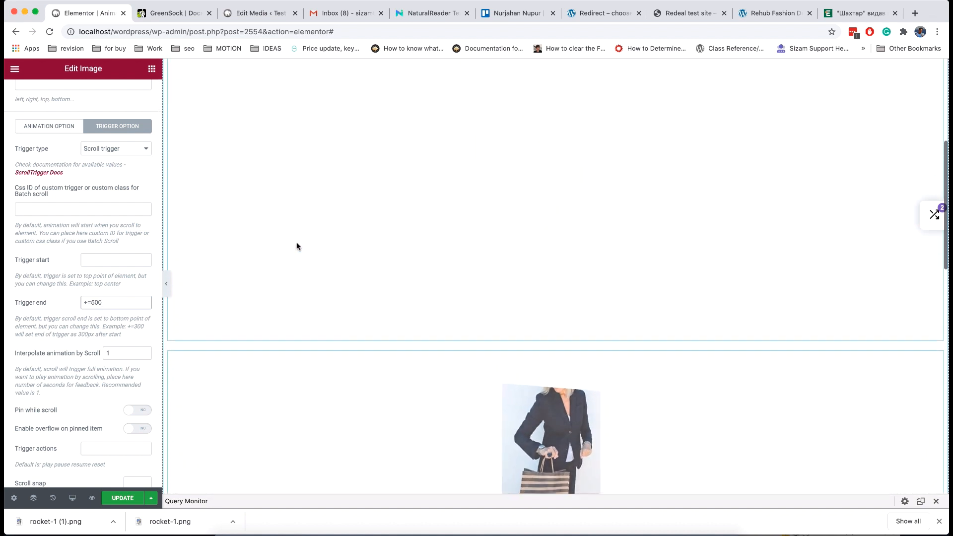
pyautogui.scroll(-5, 296, 246)
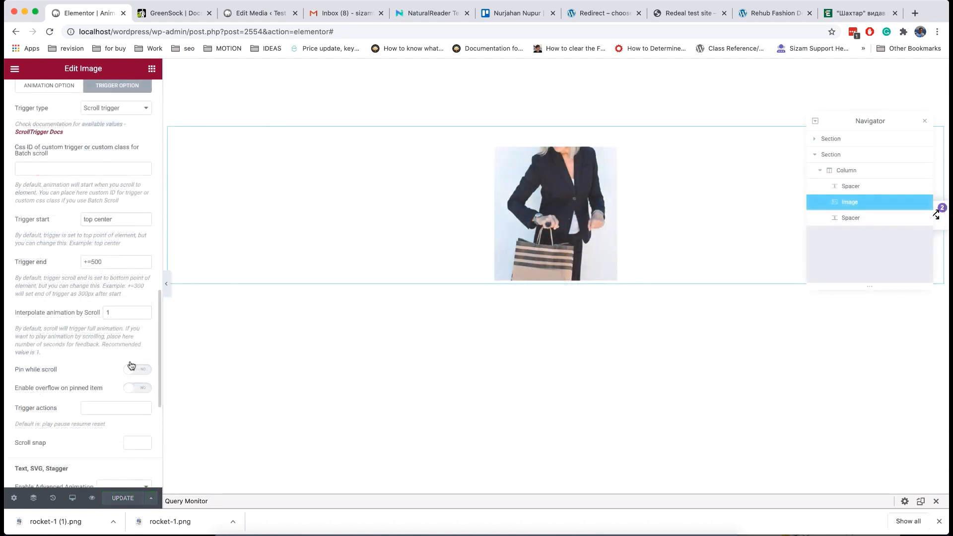
# Turn on Pin while scroll for the image and test the pinned animation by scrolling through the page
pyautogui.click(137, 370)
pyautogui.scroll(-5, 342, 355)
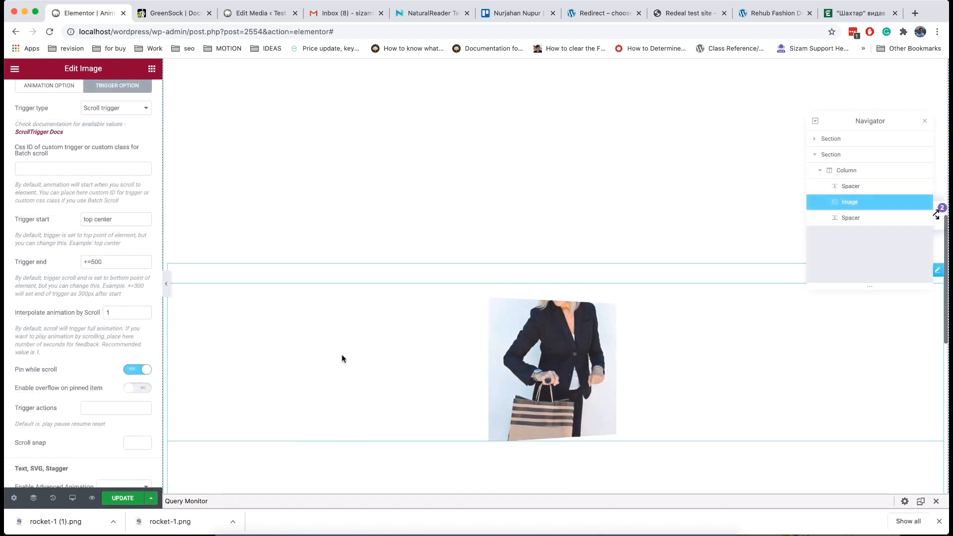
pyautogui.scroll(-4, 342, 354)
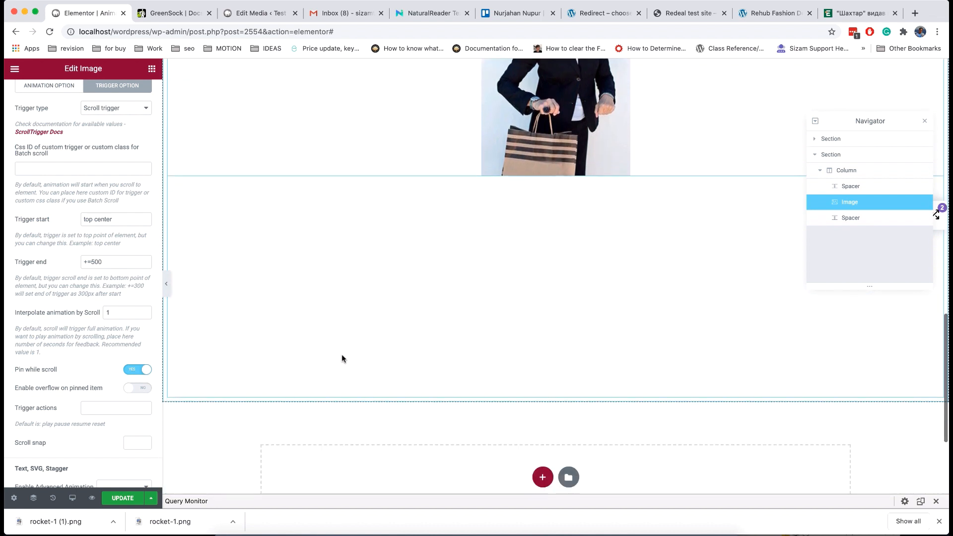
pyautogui.scroll(7, 342, 353)
pyautogui.scroll(5, 341, 359)
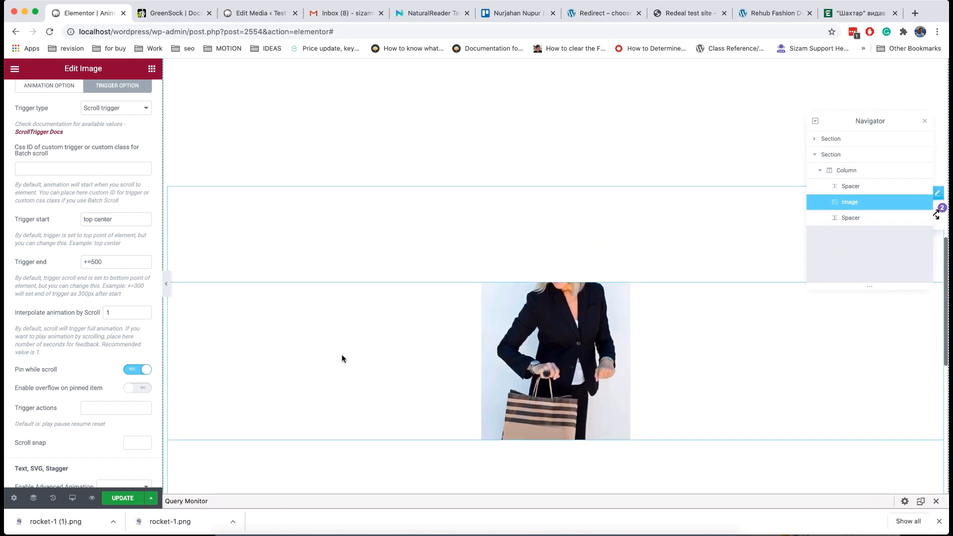
pyautogui.scroll(5, 341, 353)
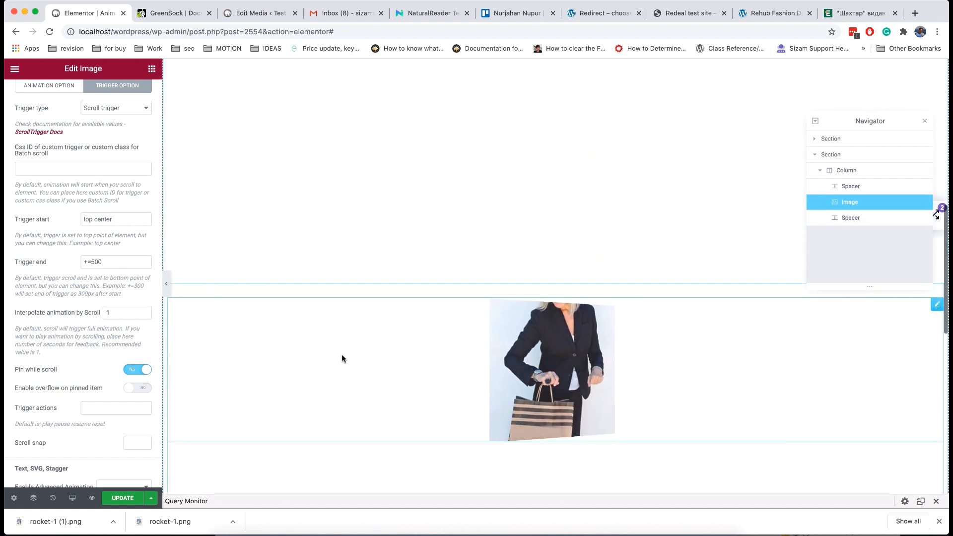
pyautogui.scroll(3, 342, 359)
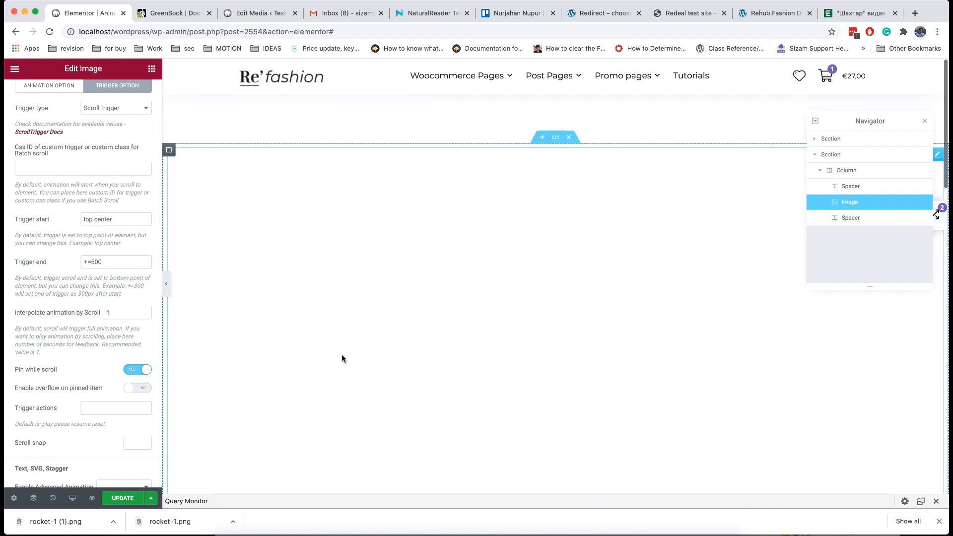
pyautogui.scroll(-6, 342, 358)
pyautogui.scroll(-10, 341, 358)
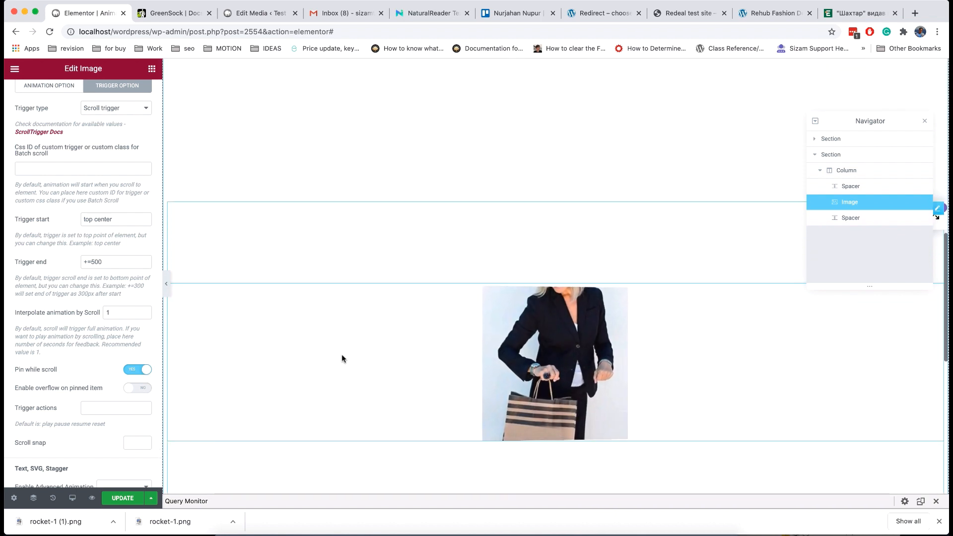
# Preview the page in a new browser tab and test the pinned image animation by scrolling through it in both directions
pyautogui.scroll(-2, 341, 354)
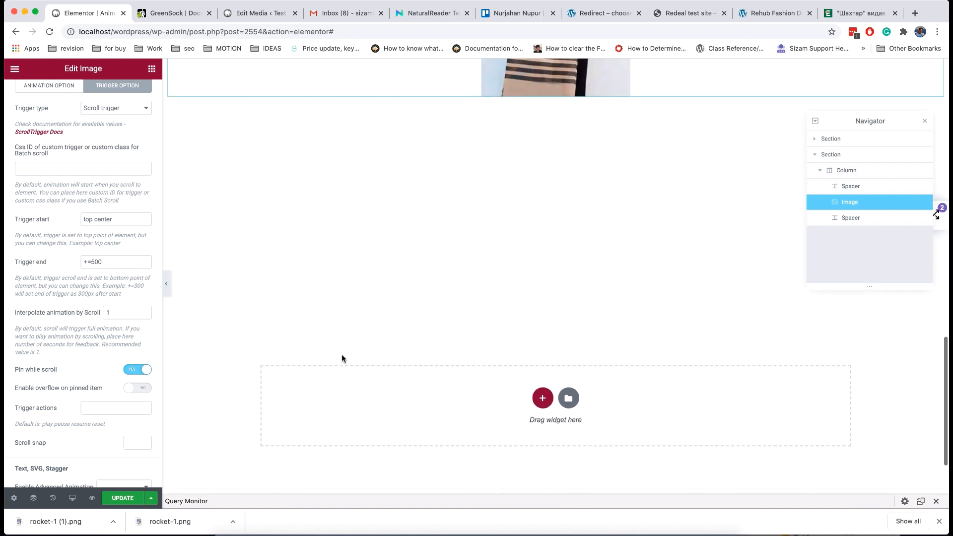
pyautogui.scroll(6, 341, 354)
pyautogui.scroll(-3, 350, 314)
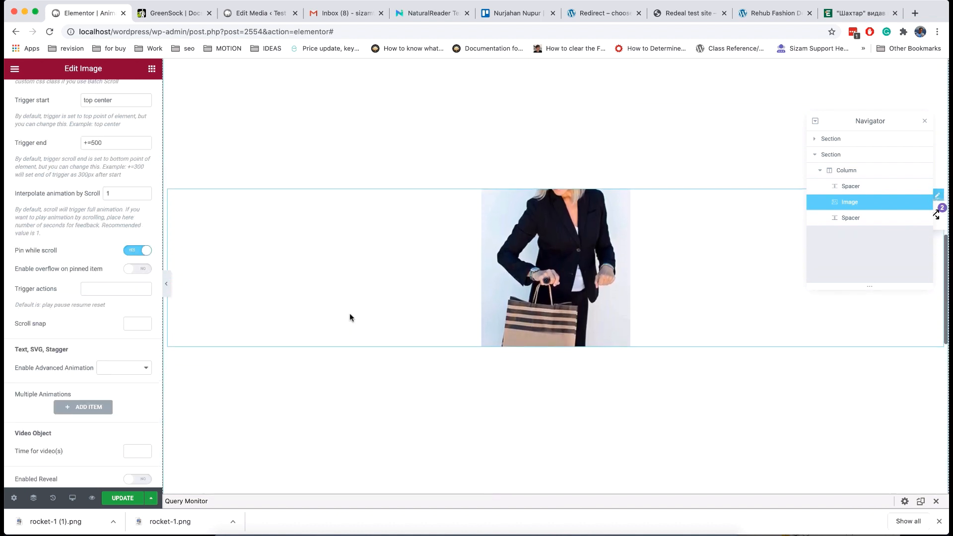
pyautogui.click(92, 499)
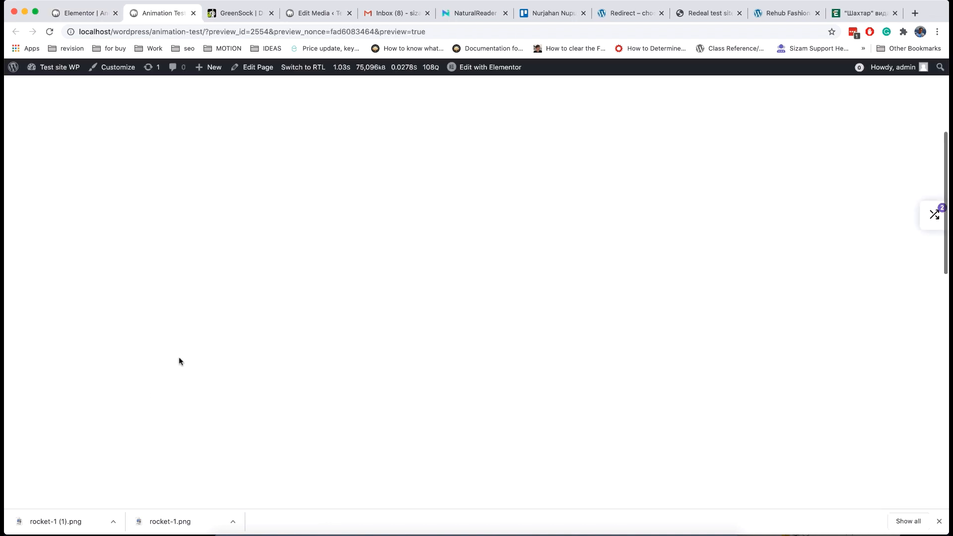
pyautogui.scroll(-10, 179, 357)
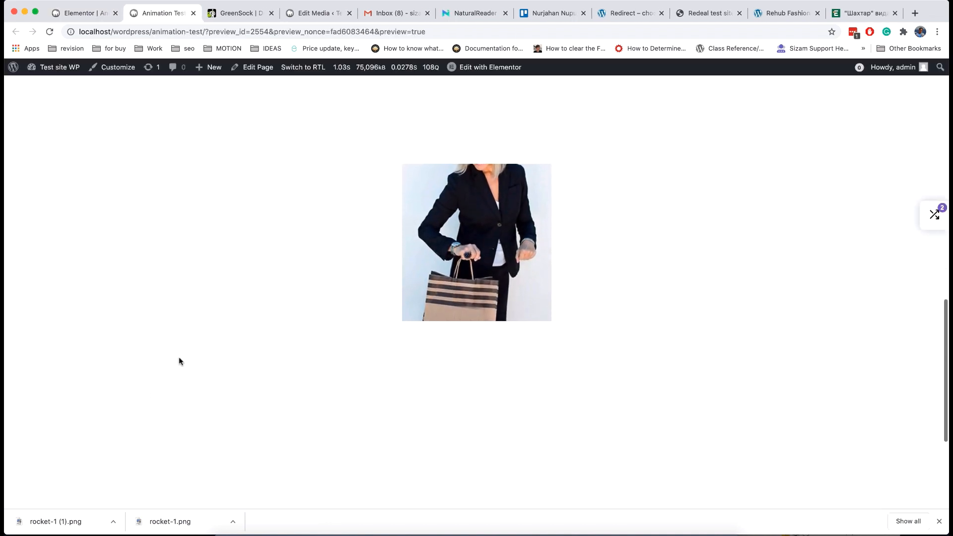
pyautogui.scroll(5, 179, 358)
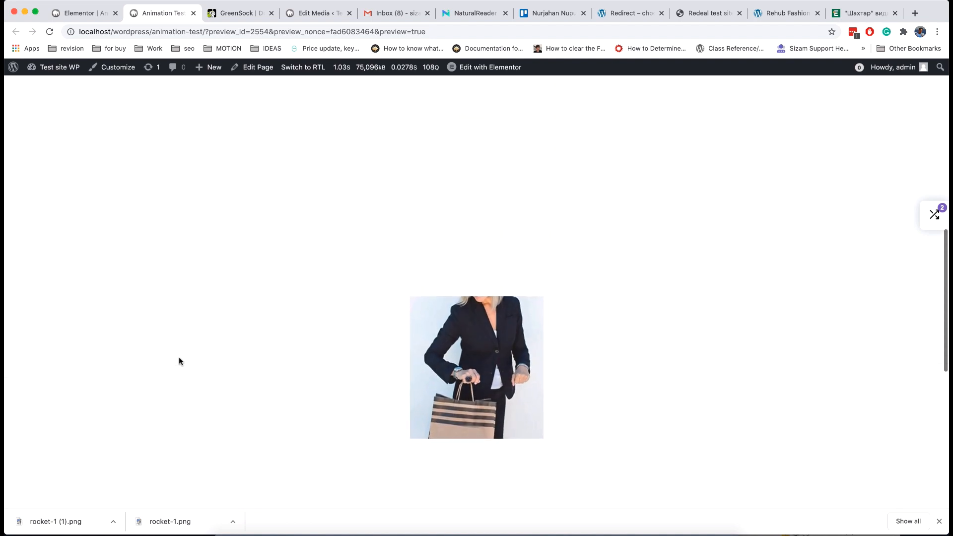
pyautogui.scroll(5, 179, 358)
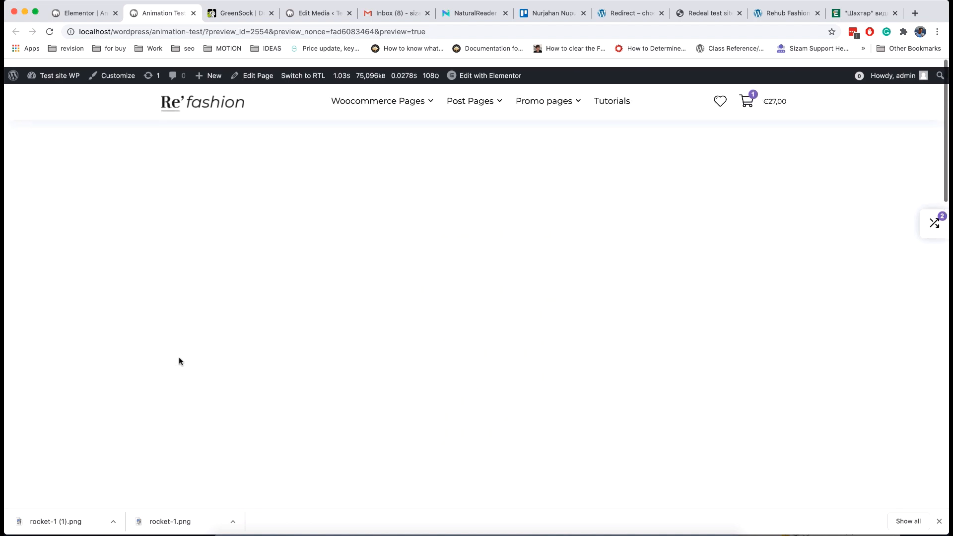
pyautogui.scroll(-5, 178, 358)
pyautogui.scroll(-5, 179, 362)
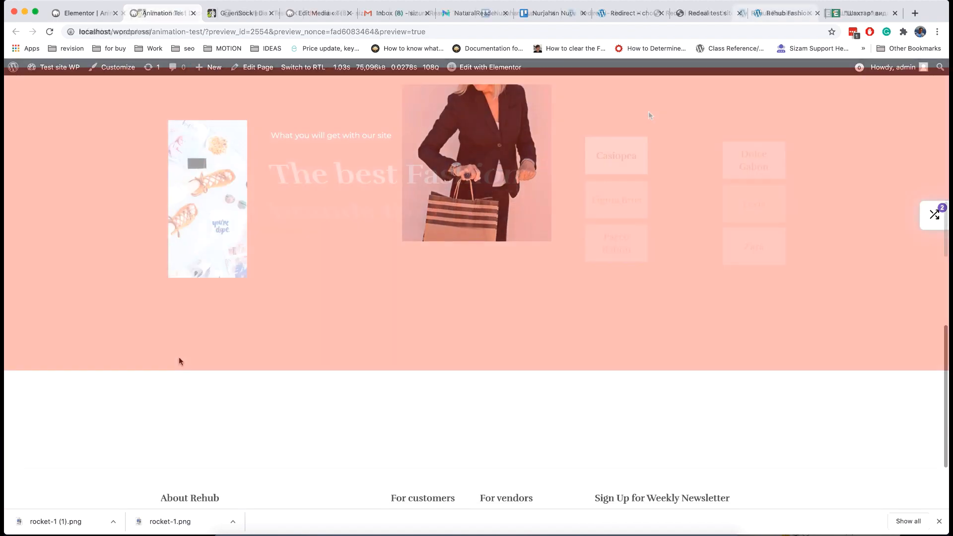
# Switch to the Rehub Fashion demo site and examine the scroll-driven animation of the woman in the red sweater
pyautogui.scroll(-12, 649, 116)
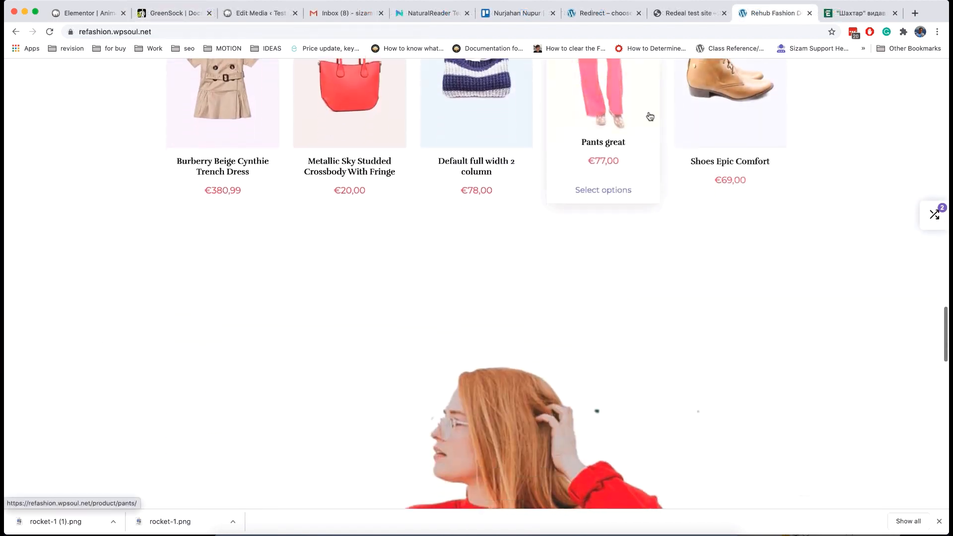
pyautogui.scroll(-5, 648, 116)
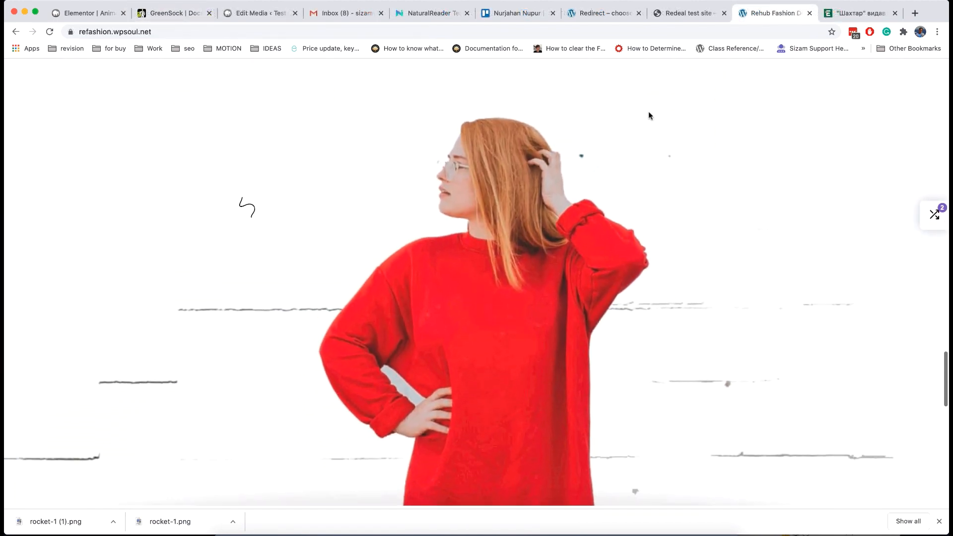
pyautogui.scroll(-3, 648, 116)
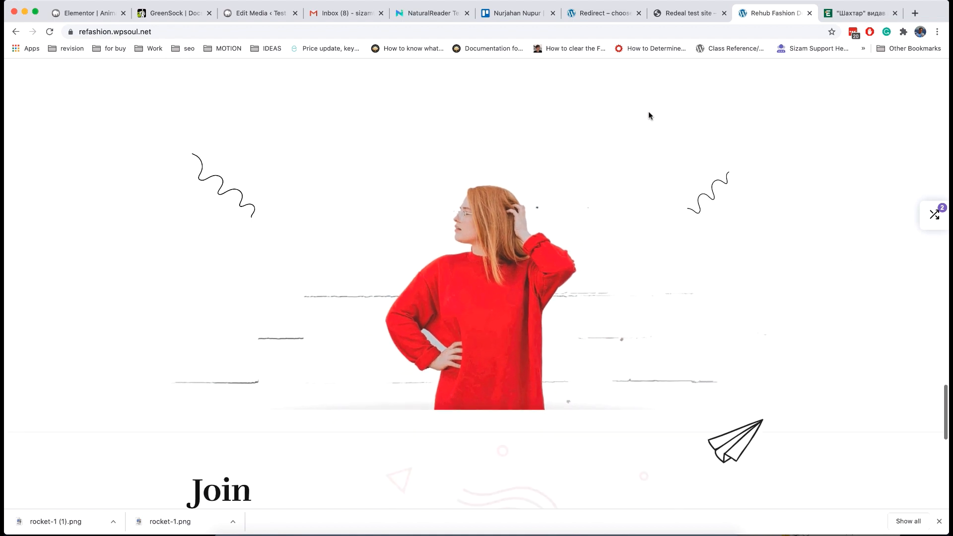
pyautogui.scroll(-10, 649, 116)
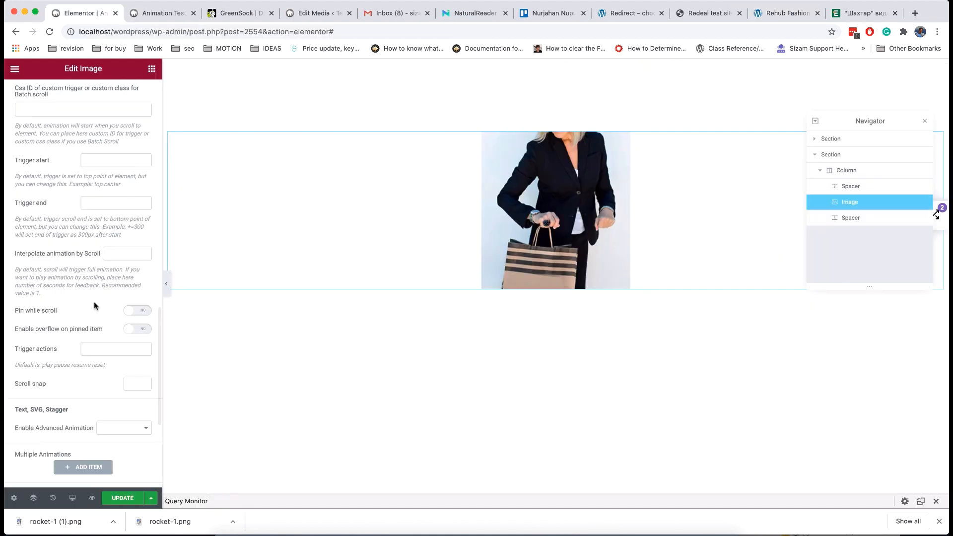
# Review the image's remaining trigger options, open the linked ScrollTrigger documentation and read its scrub, snap and start entries
pyautogui.scroll(-3, 95, 304)
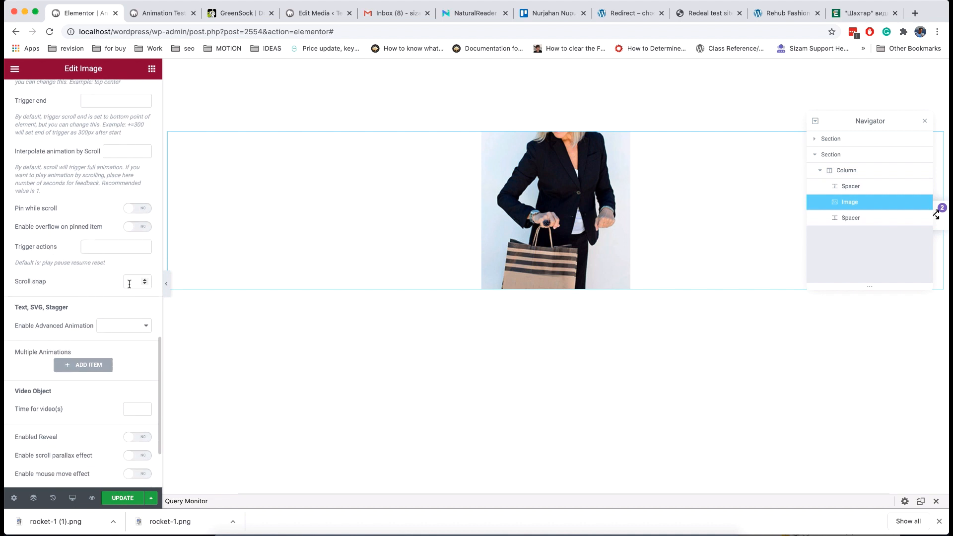
pyautogui.scroll(1, 100, 285)
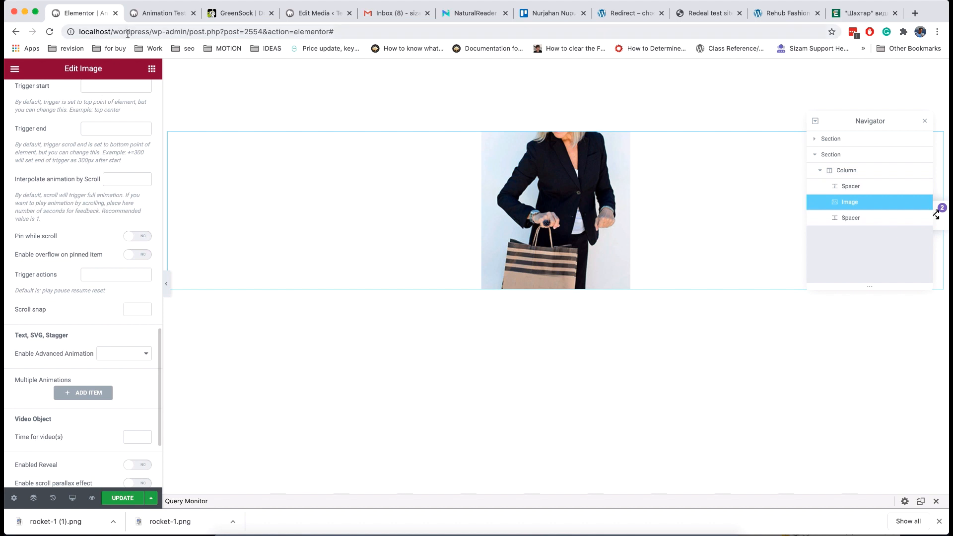
pyautogui.scroll(8, 78, 250)
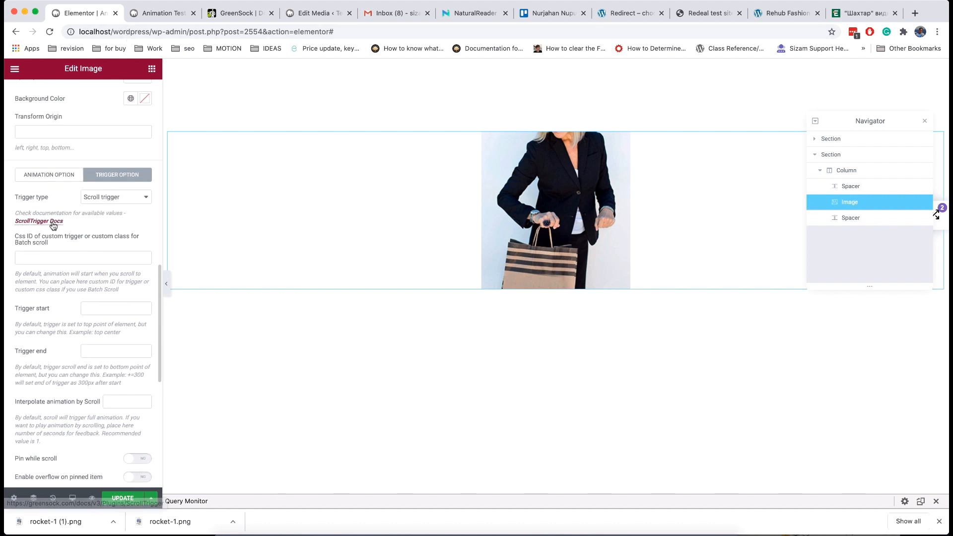
pyautogui.click(60, 222)
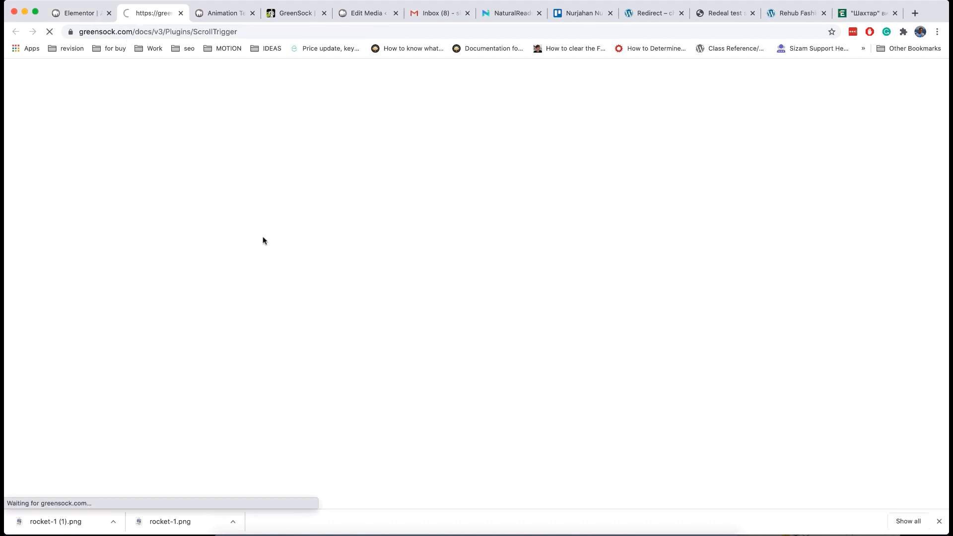
pyautogui.scroll(-6, 368, 313)
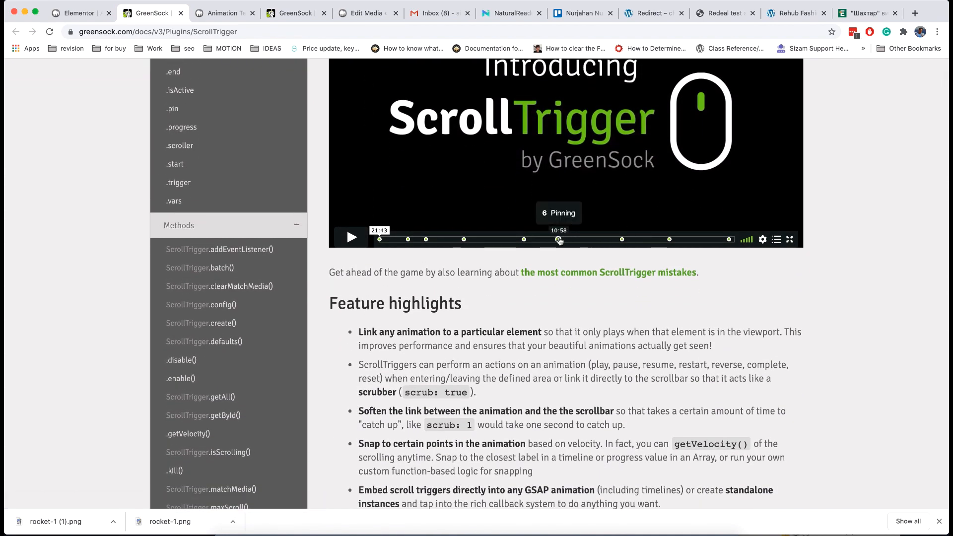
pyautogui.scroll(-15, 560, 240)
pyautogui.scroll(3, 559, 241)
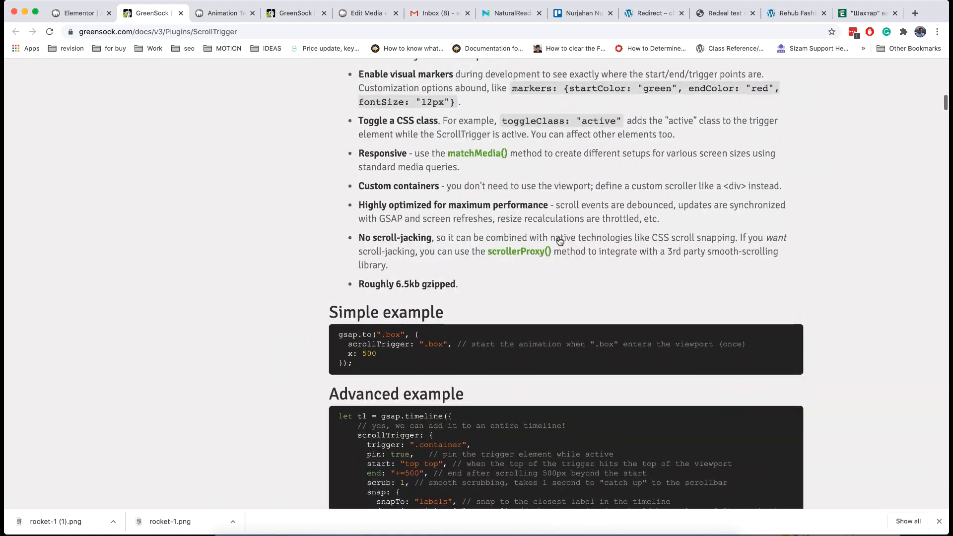
pyautogui.scroll(-20, 560, 240)
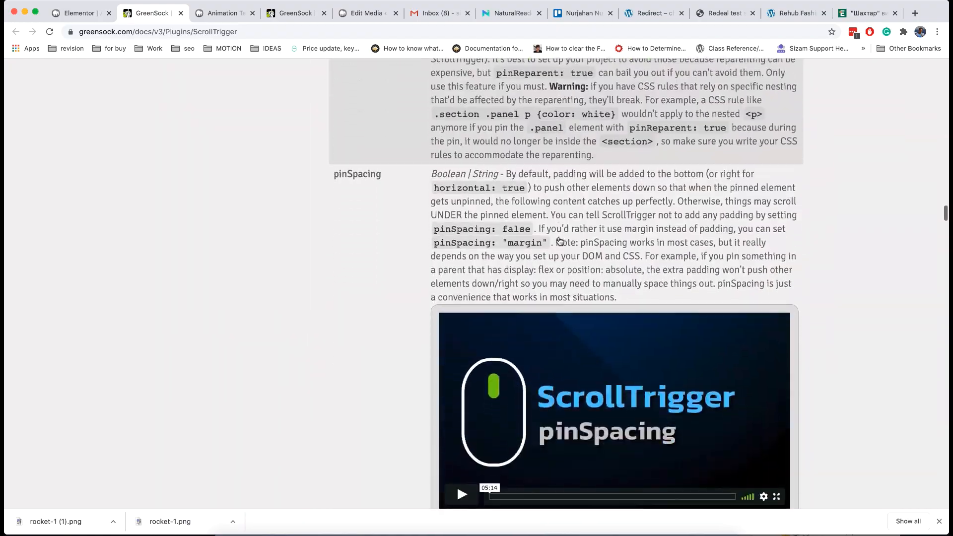
pyautogui.scroll(-15, 559, 240)
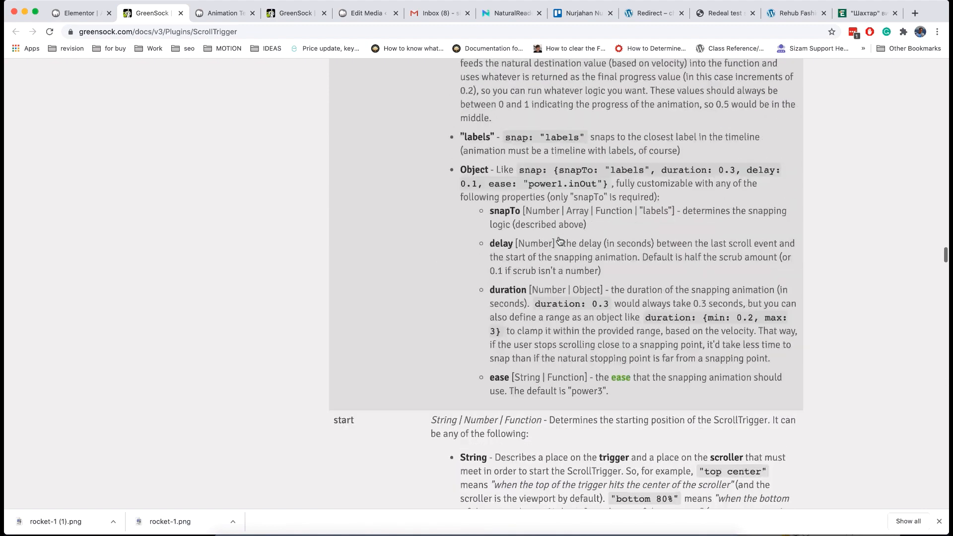
pyautogui.scroll(10, 560, 241)
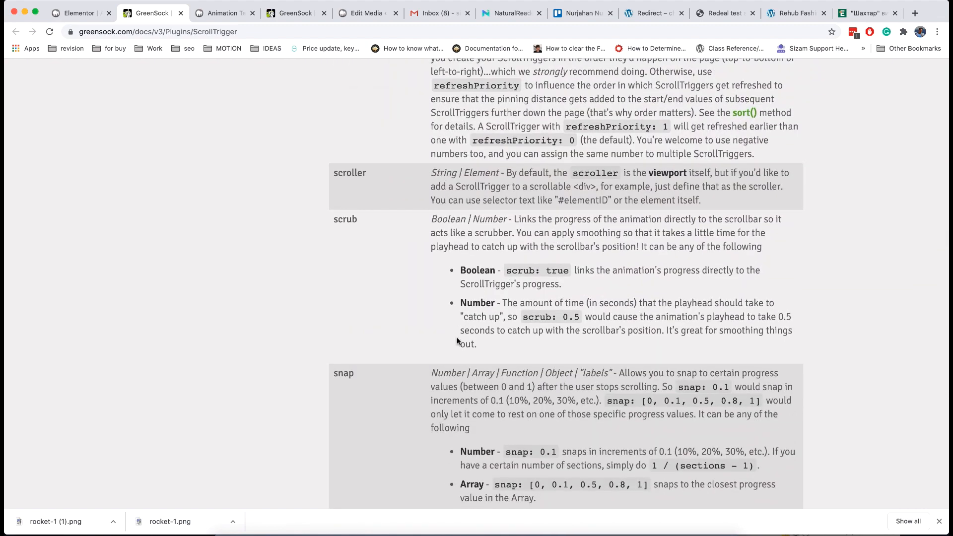
pyautogui.scroll(-20, 454, 372)
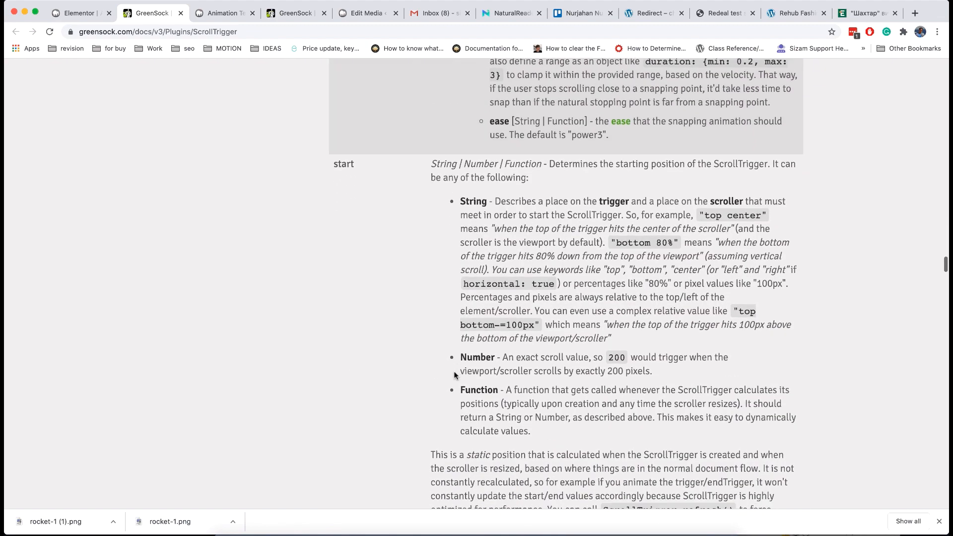
pyautogui.scroll(2, 453, 375)
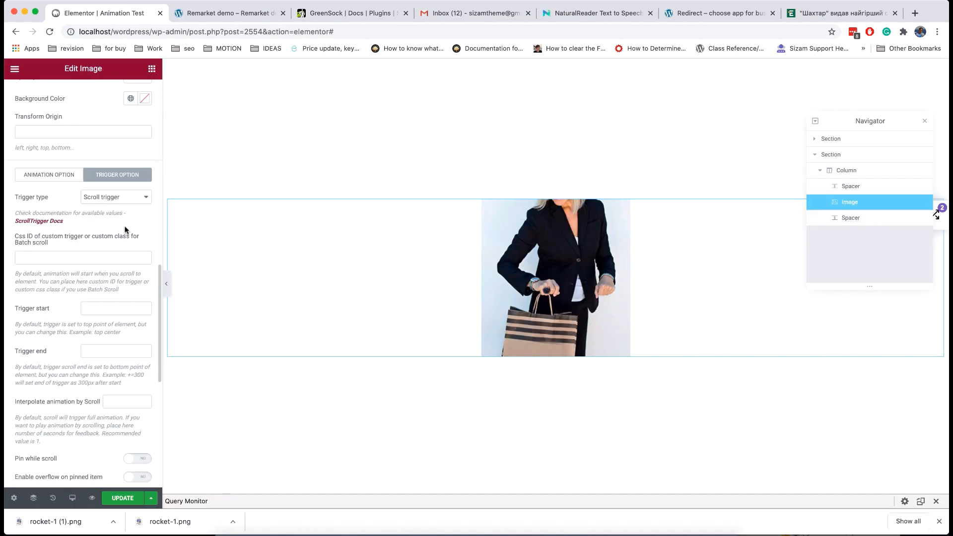
# Check the image's trigger type setting and view the animated hero banner on the Remarket demo site
pyautogui.scroll(1, 126, 230)
pyautogui.click(114, 227)
pyautogui.click(114, 234)
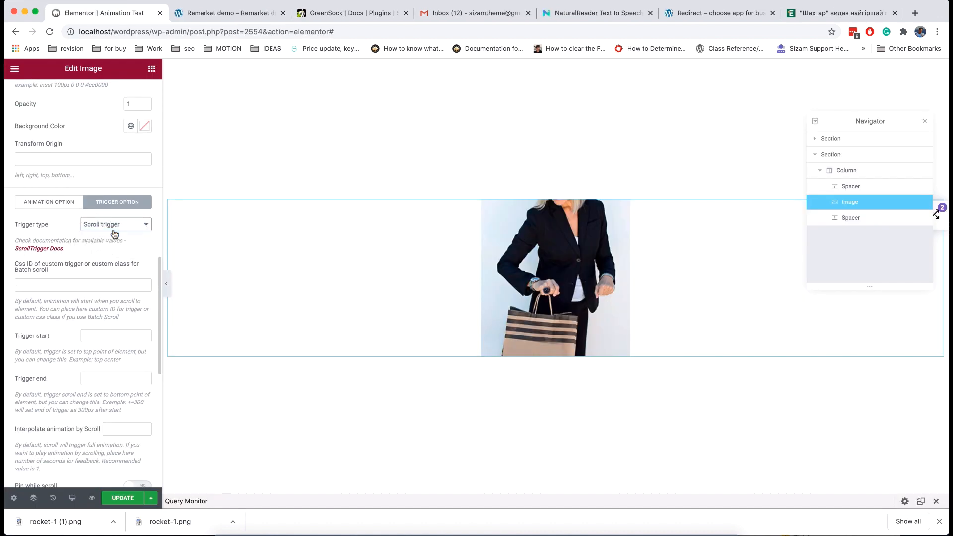
pyautogui.click(242, 14)
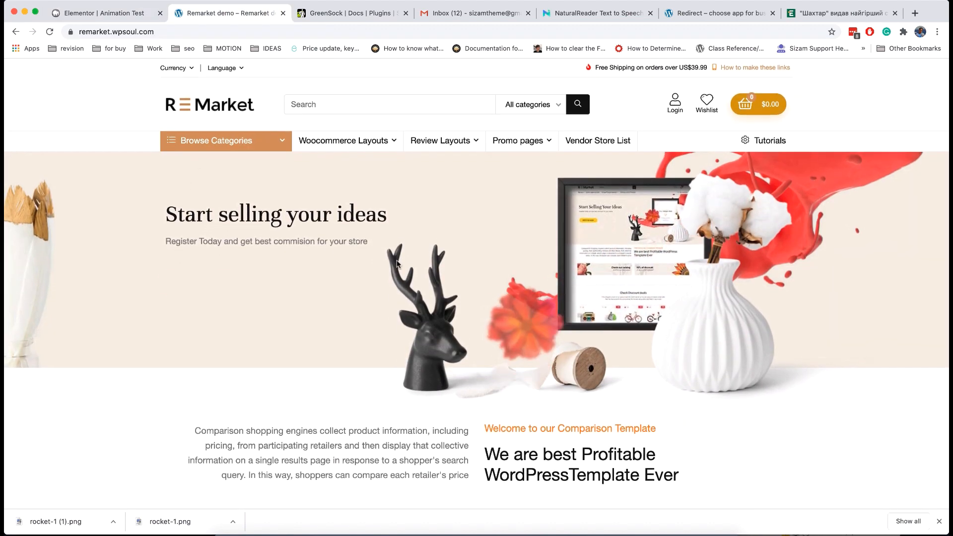
pyautogui.click(76, 20)
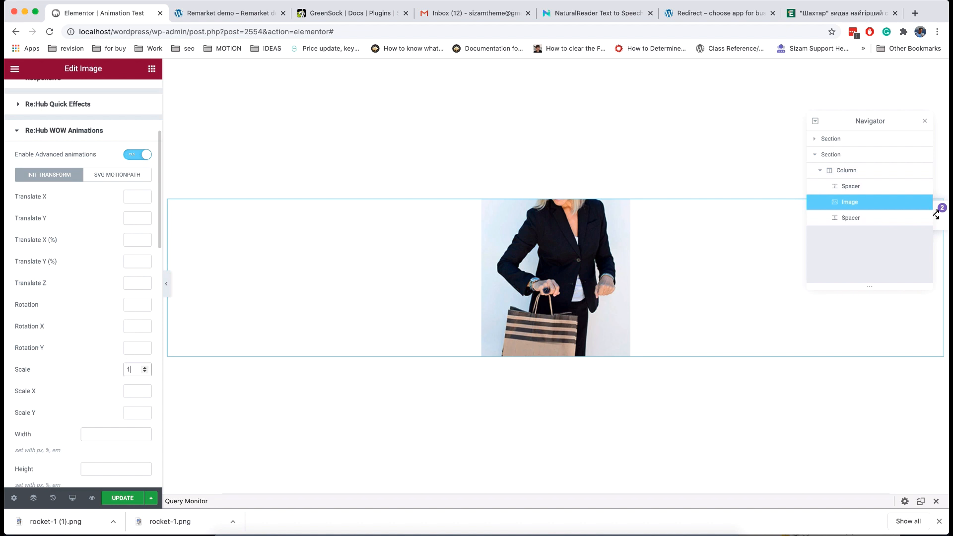
# Set the image's Scale to 1.5 and turn off Set direction as FROM in its animation options
pyautogui.write('.5')
pyautogui.scroll(-5, 129, 362)
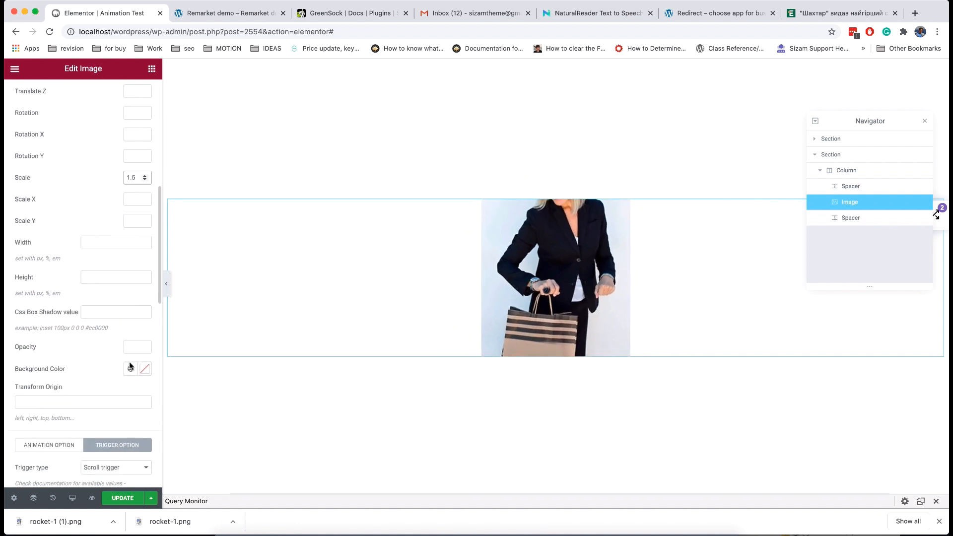
pyautogui.scroll(-15, 129, 361)
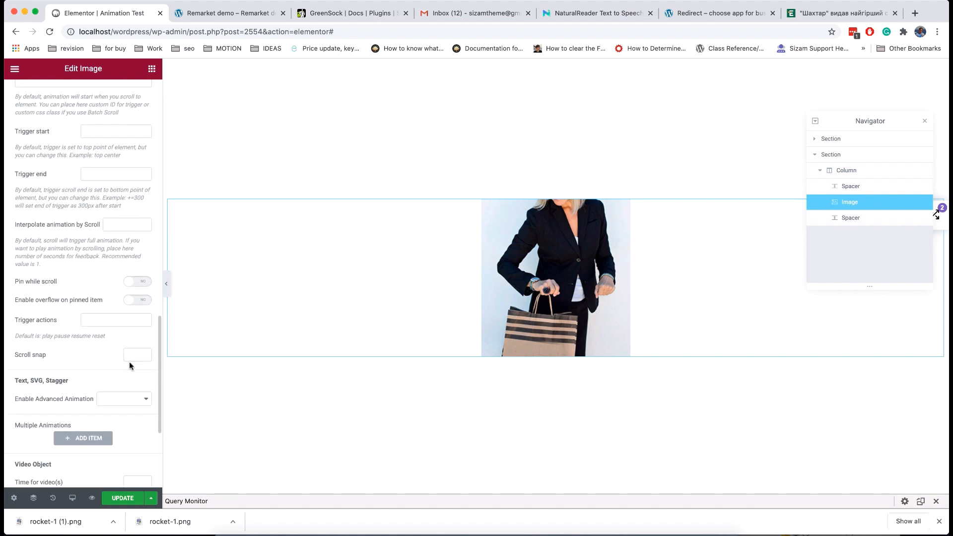
pyautogui.scroll(10, 120, 333)
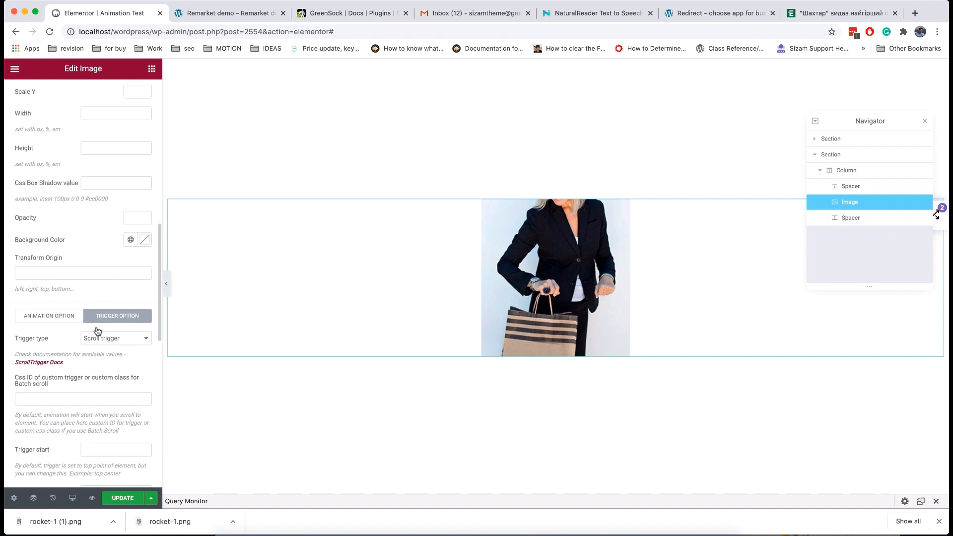
pyautogui.click(69, 317)
pyautogui.scroll(-5, 69, 317)
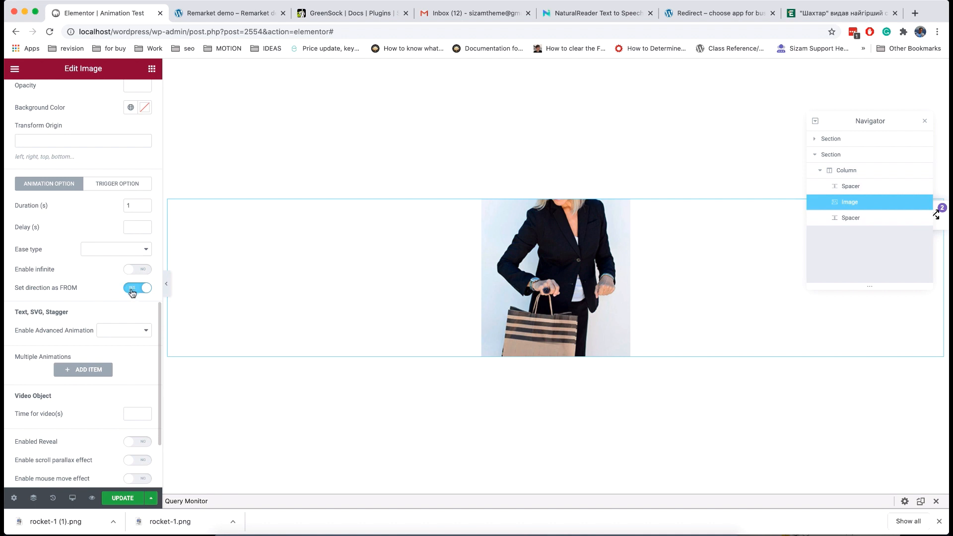
pyautogui.click(137, 288)
pyautogui.scroll(1, 94, 285)
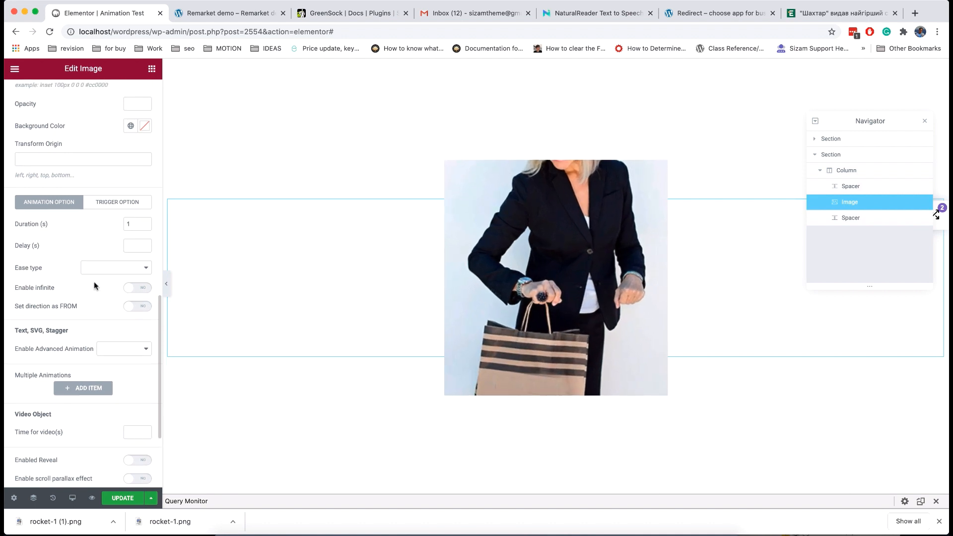
# Set the image animation's trigger type to On Hover
pyautogui.click(109, 206)
pyautogui.click(108, 227)
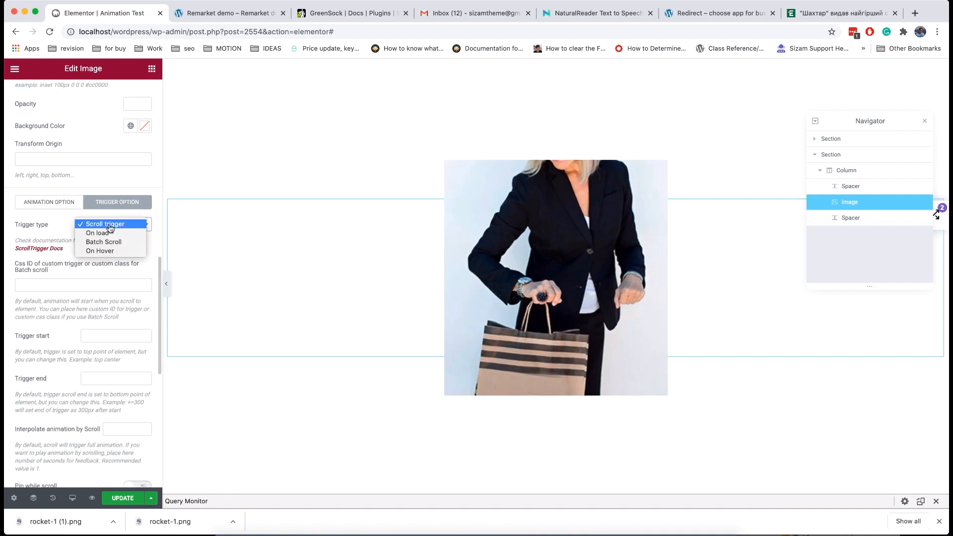
pyautogui.click(120, 250)
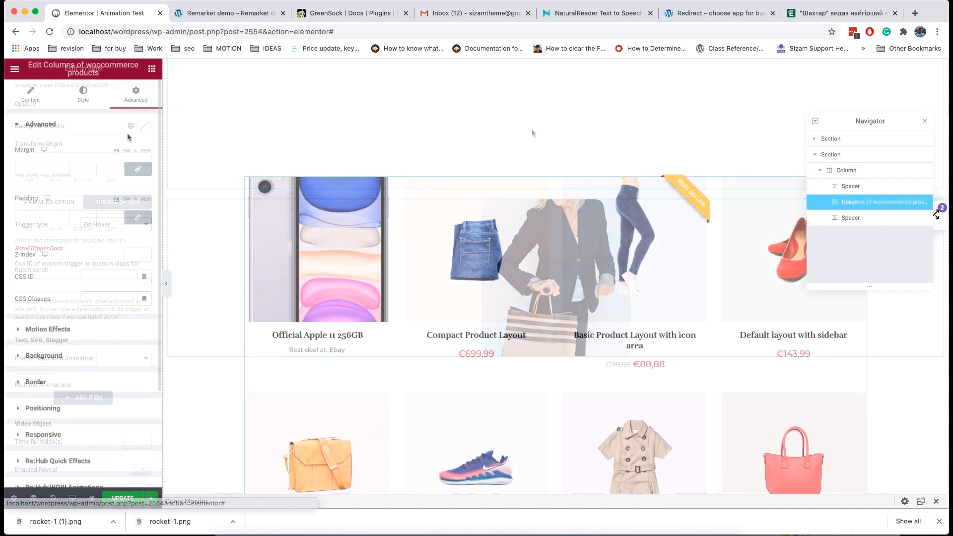
# Enable advanced animations in the Re:Hub WOW Animations settings of the WooCommerce product columns
pyautogui.scroll(-3, 99, 240)
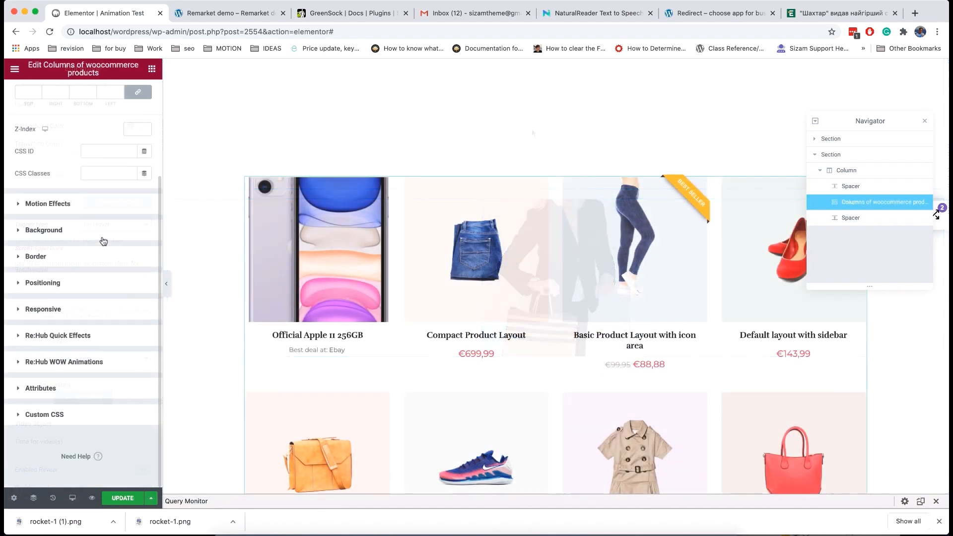
pyautogui.click(85, 336)
pyautogui.scroll(-5, 85, 338)
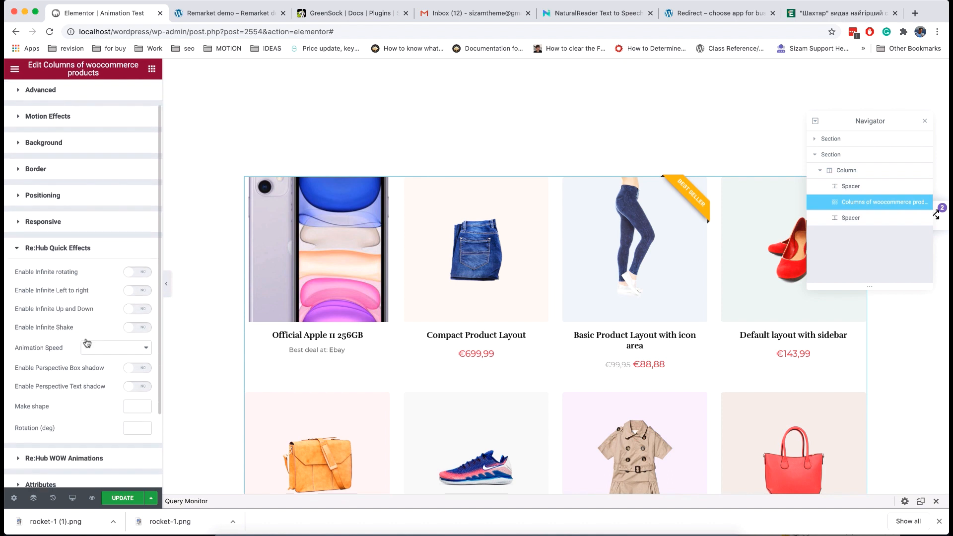
pyautogui.scroll(5, 86, 338)
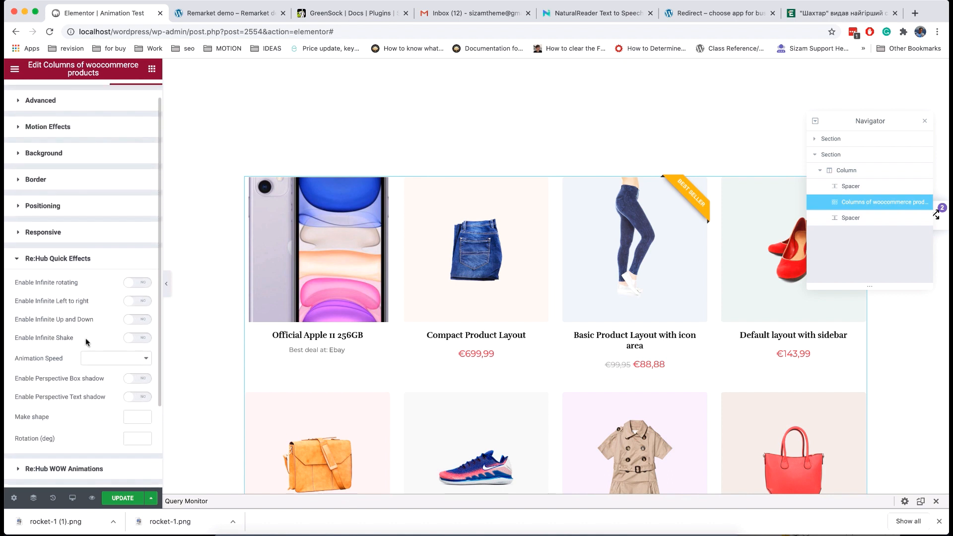
pyautogui.click(77, 253)
pyautogui.click(78, 308)
pyautogui.scroll(-1, 91, 300)
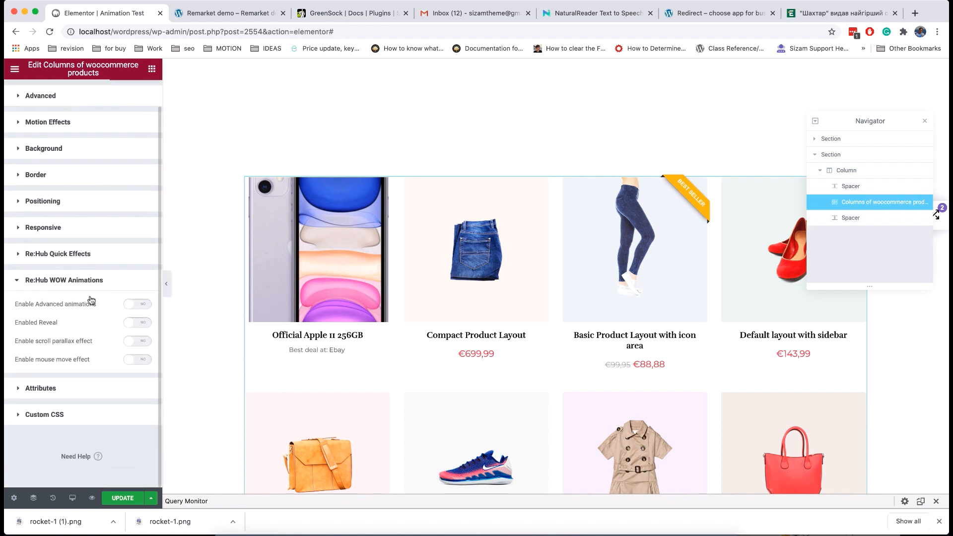
pyautogui.click(143, 308)
# Set the product columns' initial transform to Translate Y 20 and Opacity 1
pyautogui.scroll(-3, 109, 324)
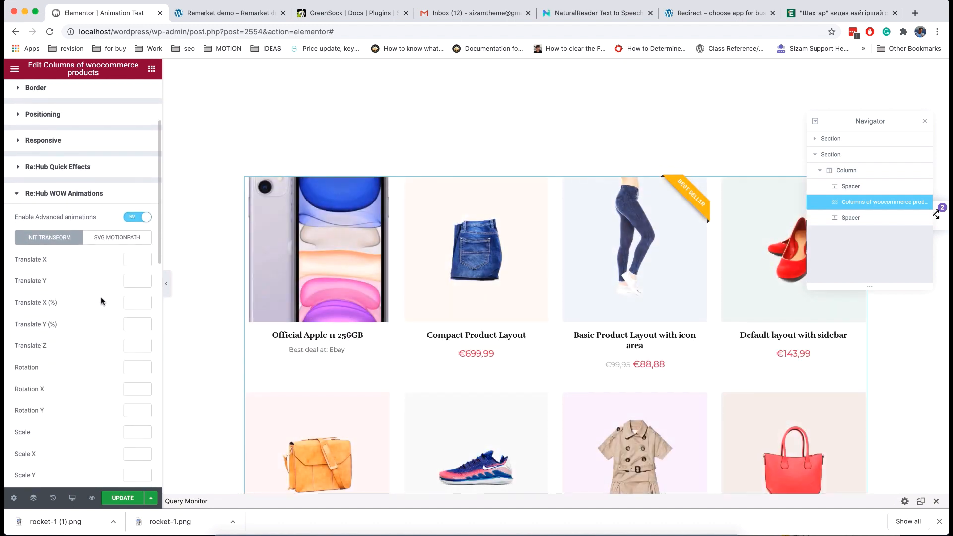
pyautogui.click(136, 282)
pyautogui.write('20')
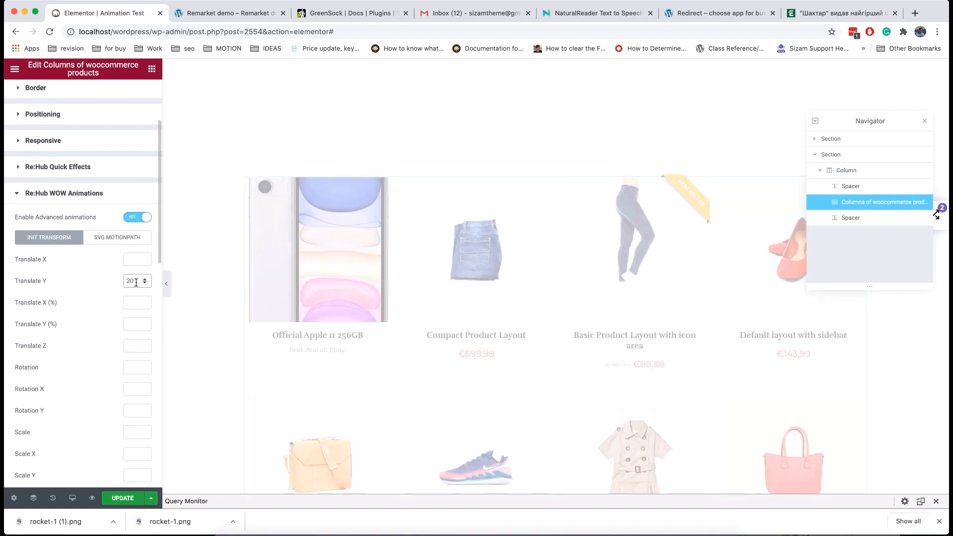
pyautogui.scroll(-5, 136, 282)
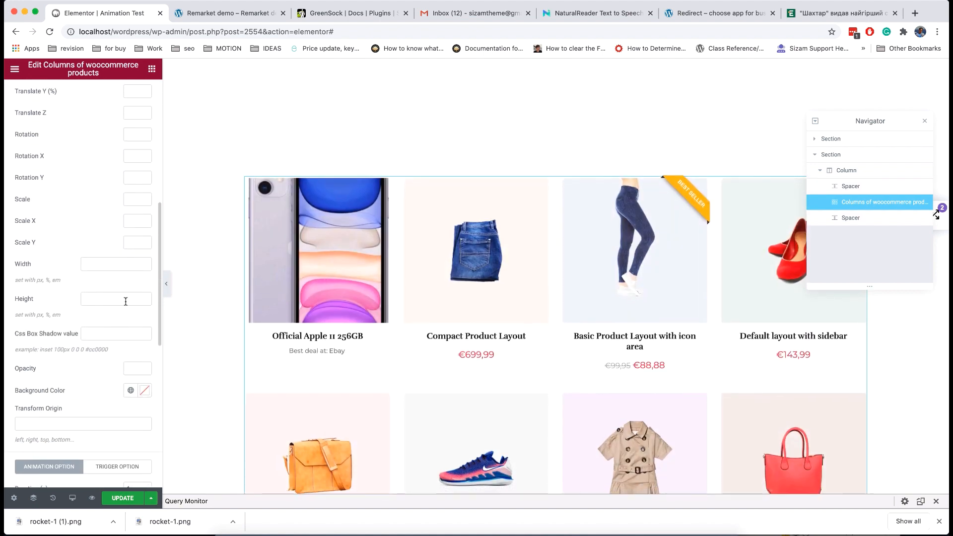
pyautogui.write('1')
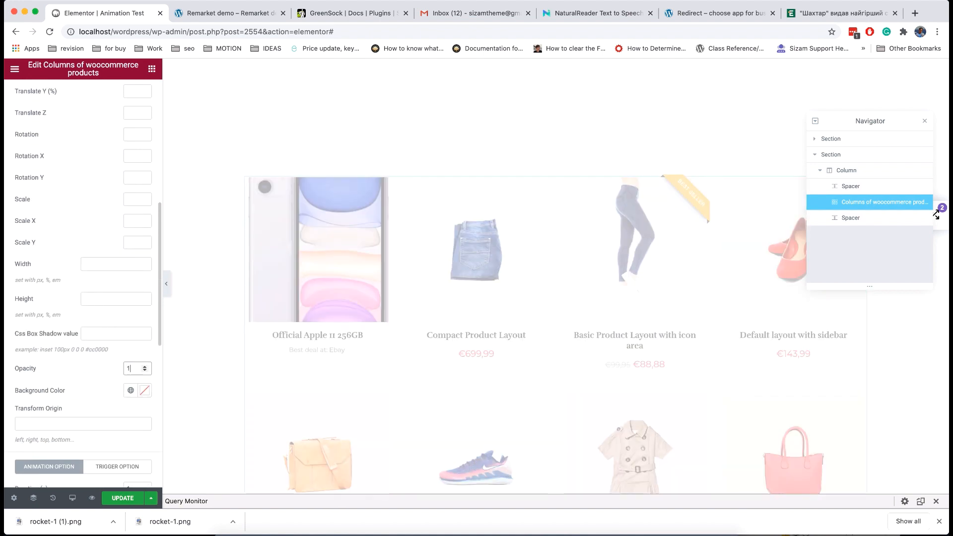
# Set the product columns animation's trigger type to Batch Scroll
pyautogui.scroll(-4, 84, 283)
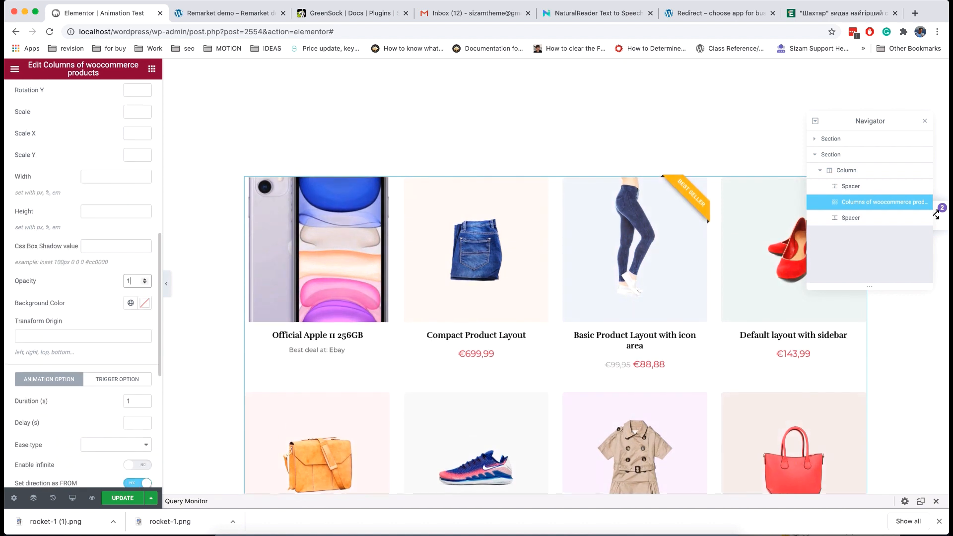
pyautogui.scroll(-2, 83, 283)
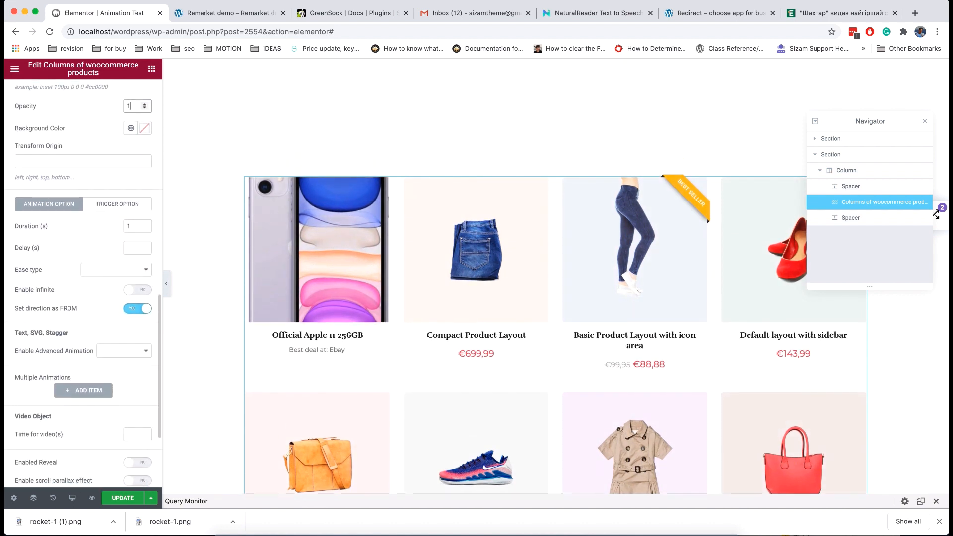
pyautogui.click(113, 211)
pyautogui.click(113, 227)
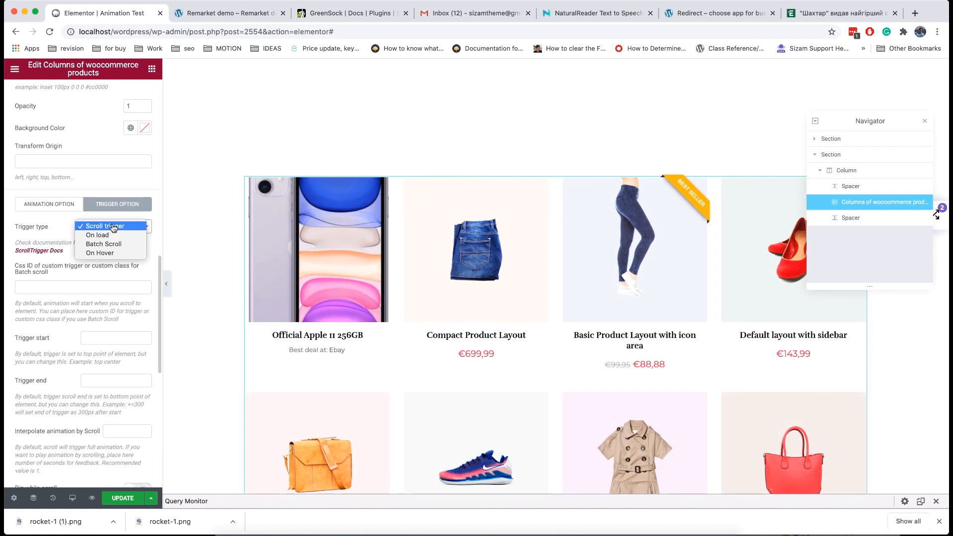
pyautogui.click(118, 244)
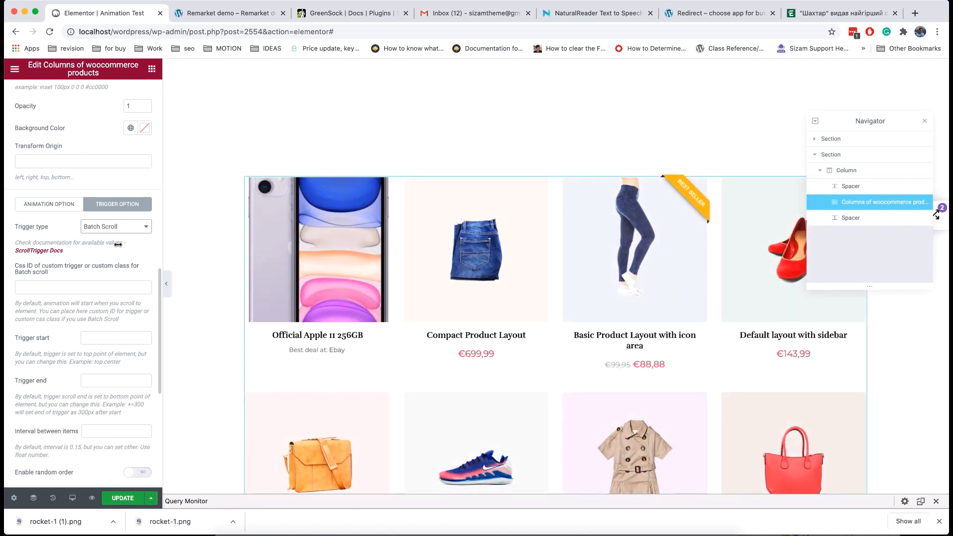
# Set the product columns' pagination type to Infinite scroll in their data settings
pyautogui.scroll(-8, 216, 323)
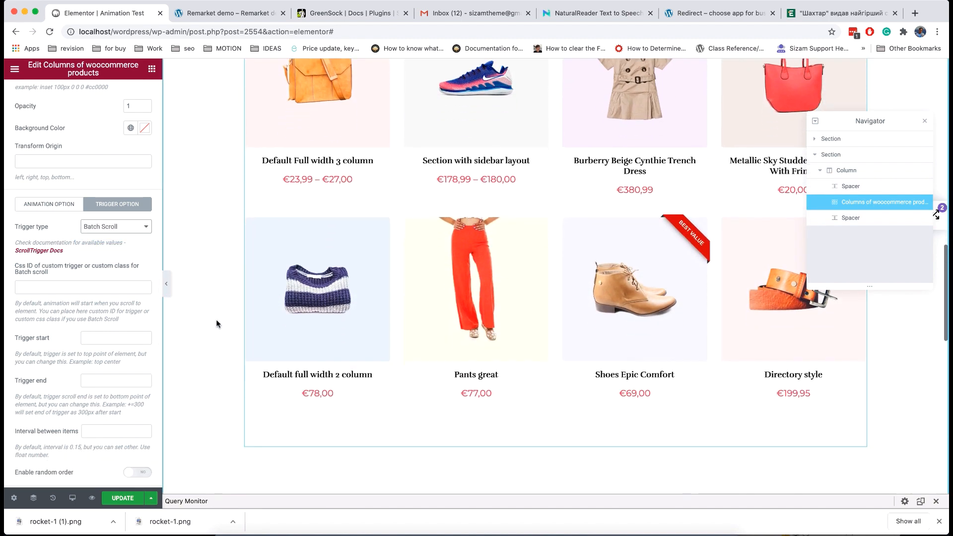
pyautogui.scroll(10, 130, 268)
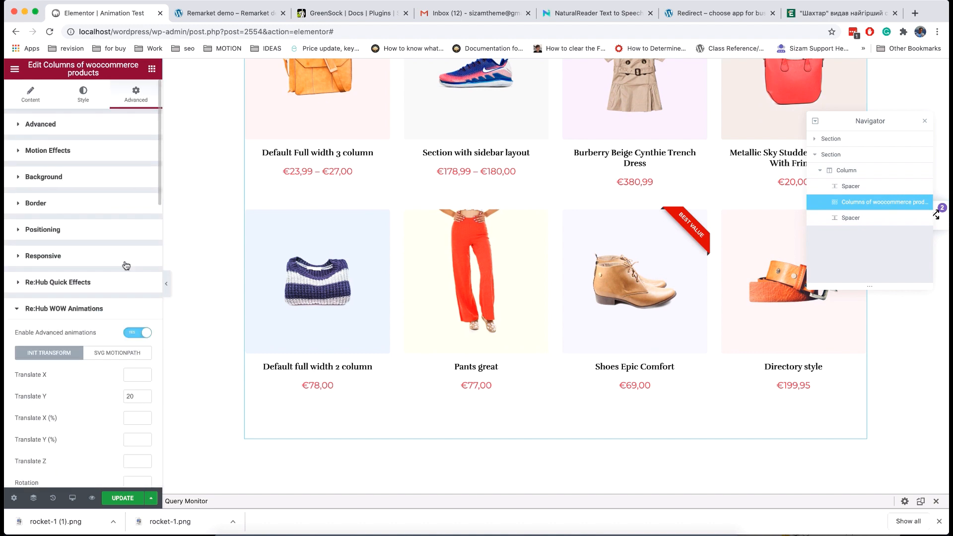
pyautogui.click(42, 94)
pyautogui.scroll(-2, 69, 291)
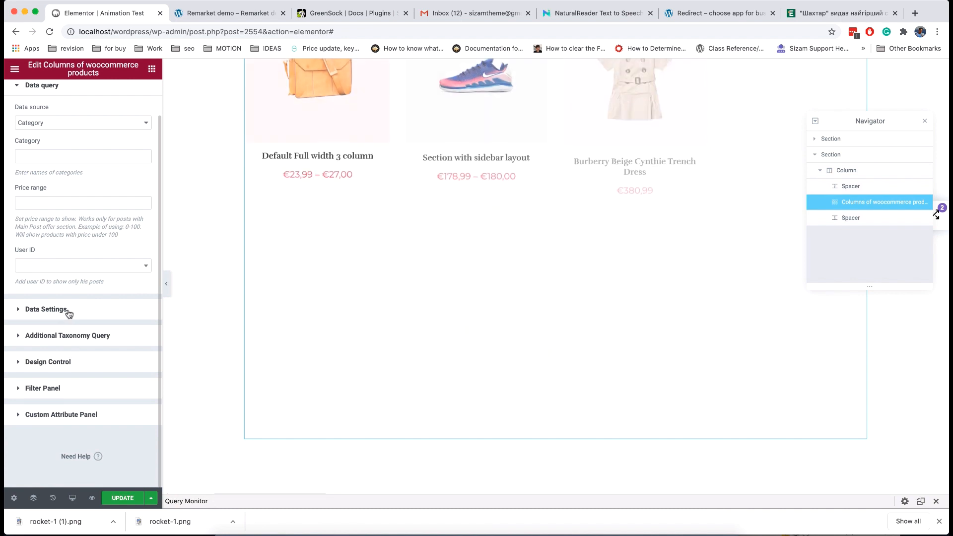
pyautogui.click(67, 308)
pyautogui.click(75, 370)
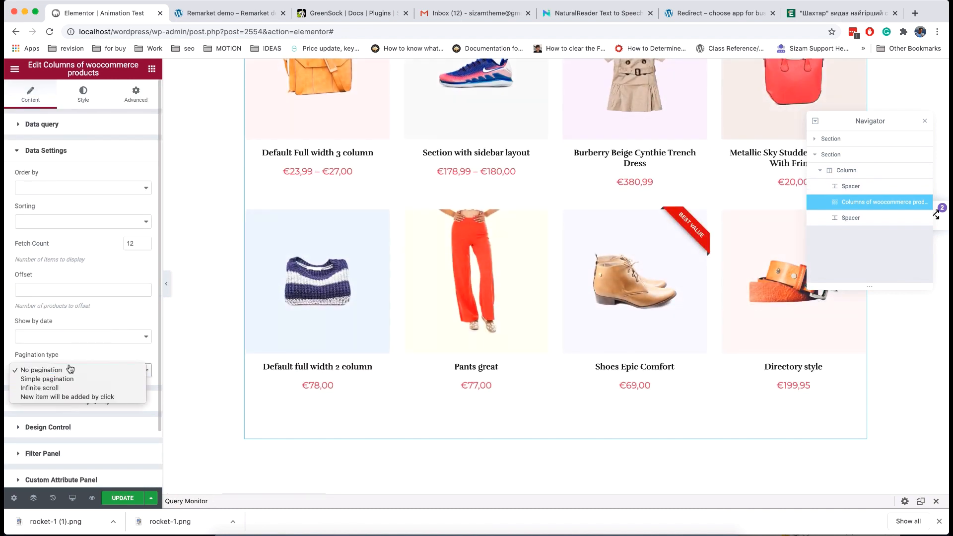
pyautogui.click(75, 389)
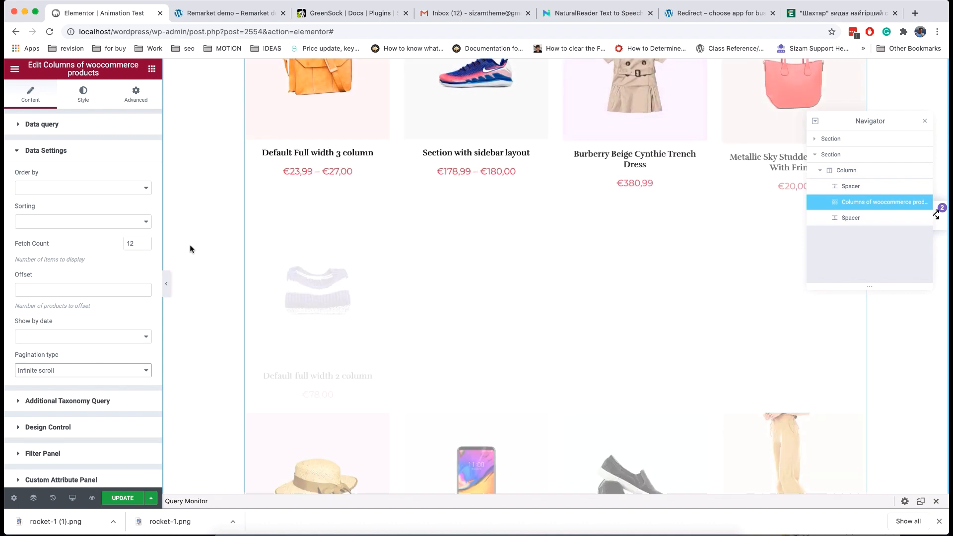
# Preview the Animation Test page and examine the batch scroll animation through the whole product grid in both directions
pyautogui.click(92, 499)
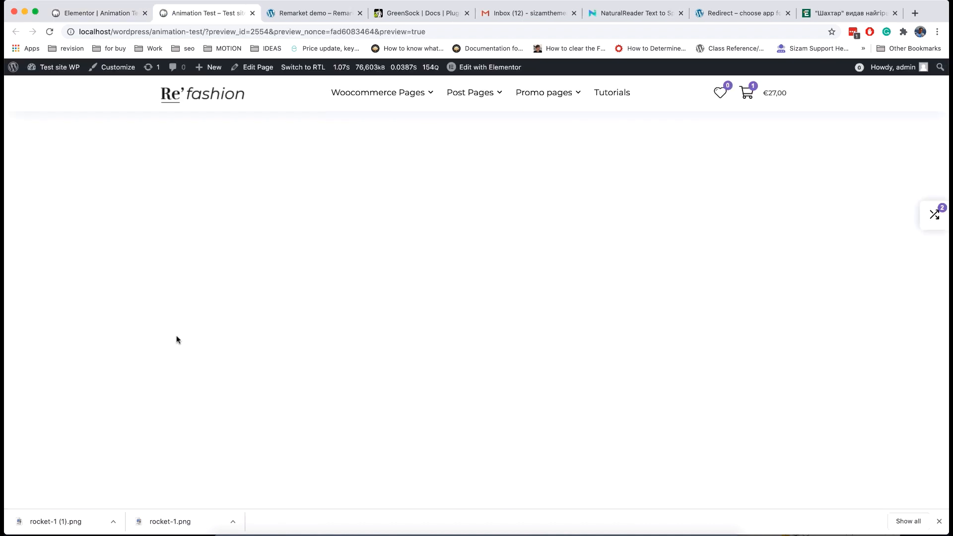
pyautogui.scroll(-10, 177, 340)
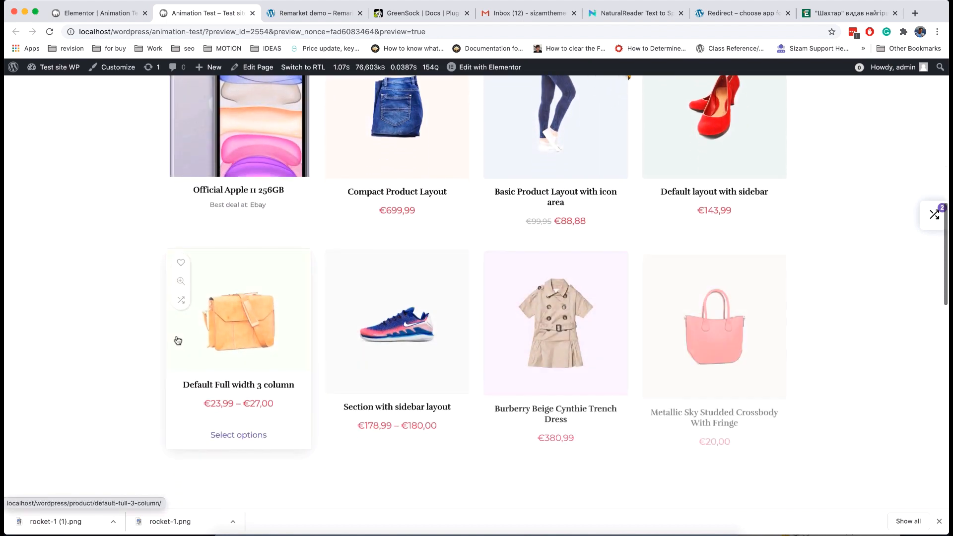
pyautogui.scroll(-7, 176, 339)
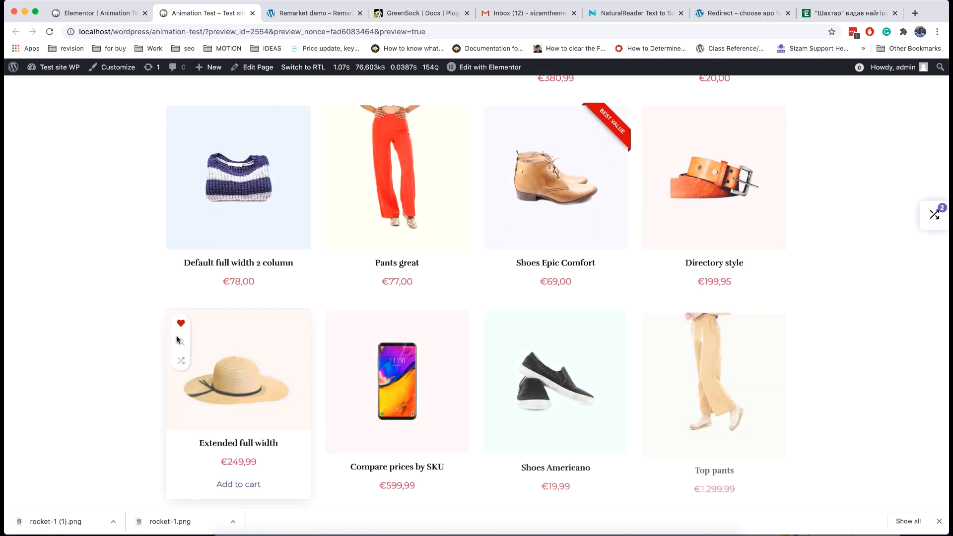
pyautogui.scroll(-10, 177, 340)
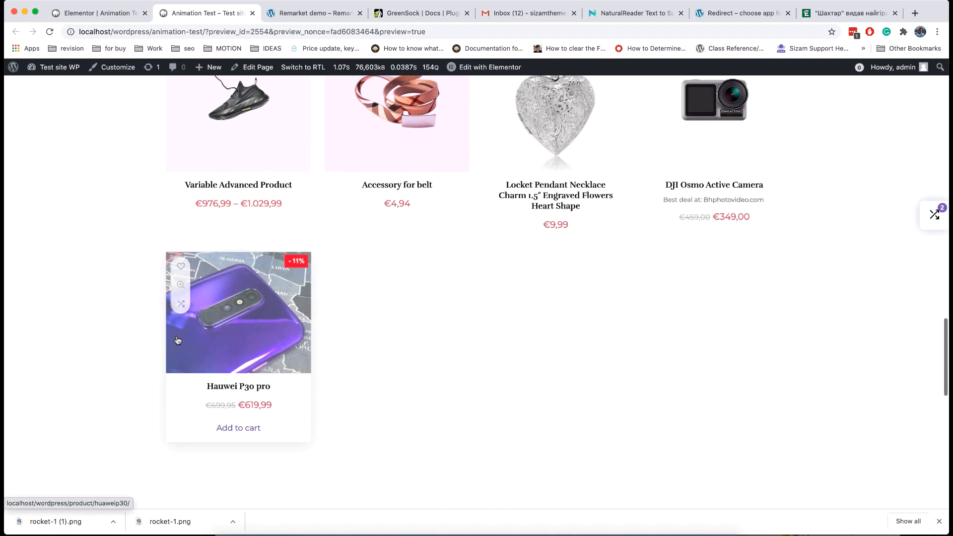
pyautogui.scroll(10, 176, 340)
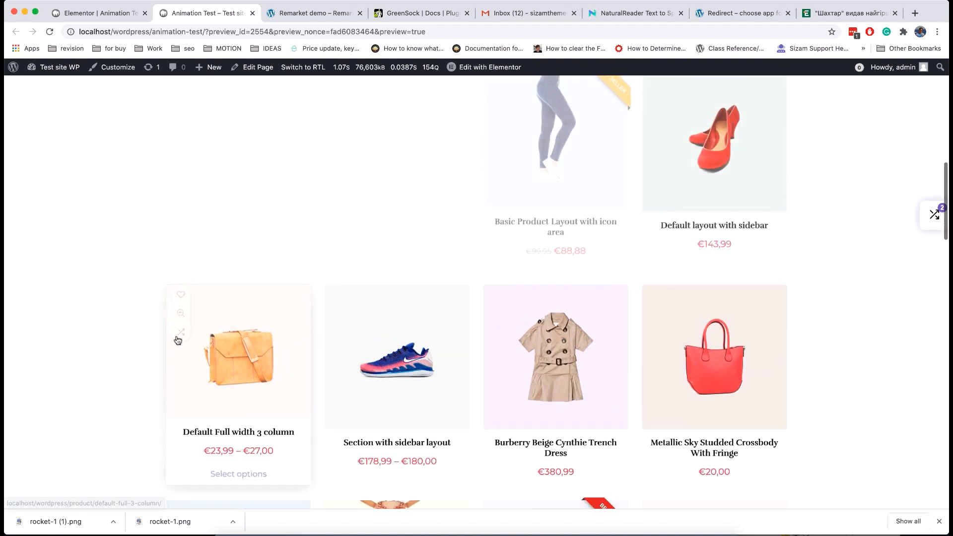
pyautogui.scroll(8, 177, 340)
pyautogui.scroll(-10, 177, 340)
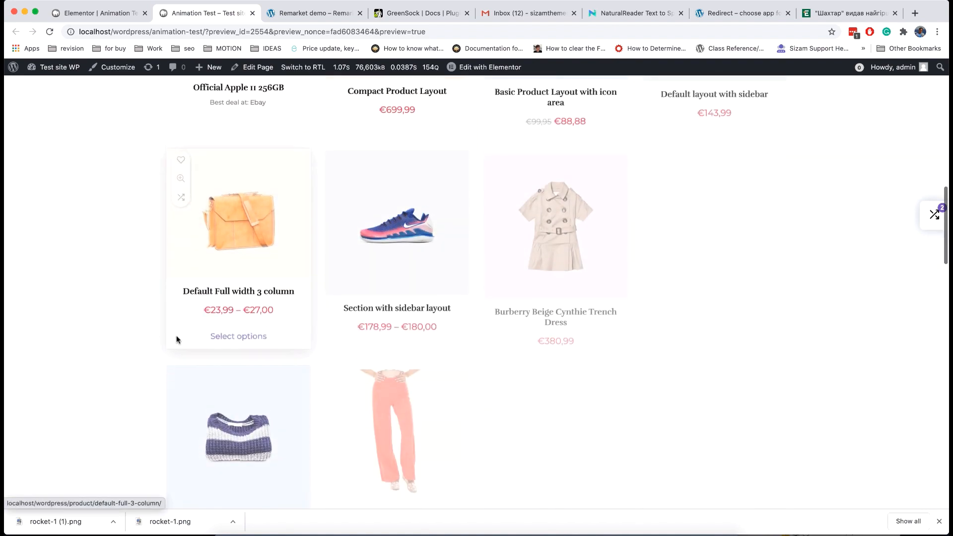
pyautogui.scroll(-12, 177, 339)
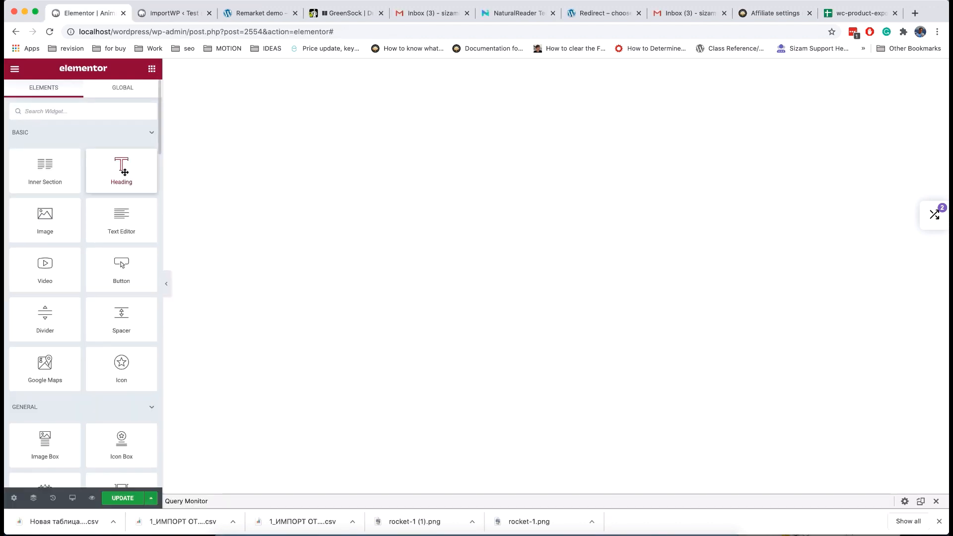
# Add a Heading widget to the page and enable advanced animations for it in Re:Hub WOW Animations
pyautogui.moveTo(121, 168); pyautogui.dragTo(496, 332)
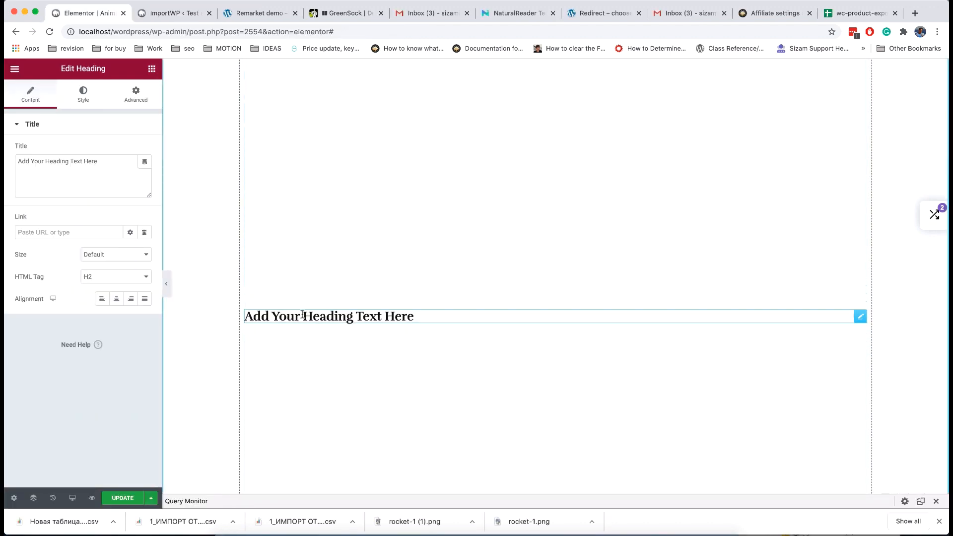
pyautogui.click(136, 93)
pyautogui.scroll(-3, 97, 282)
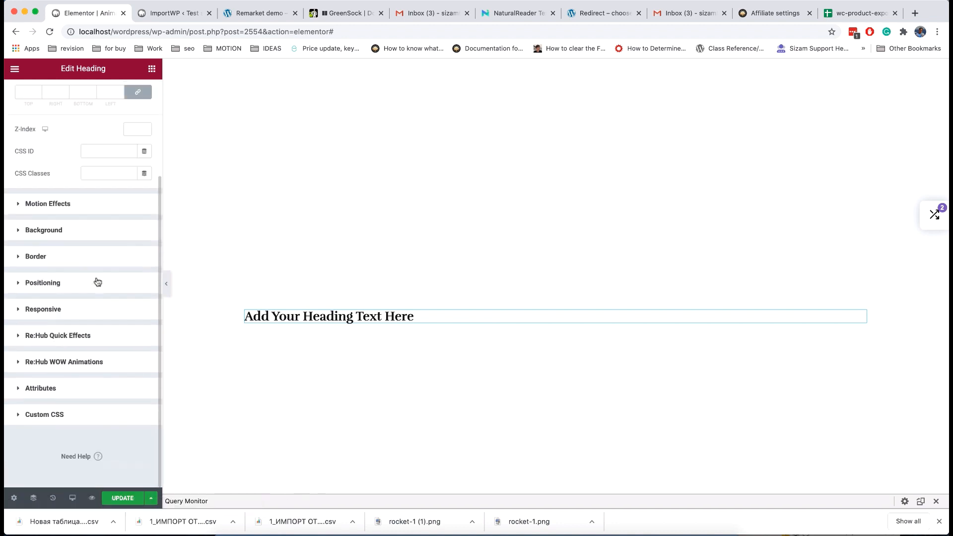
pyautogui.click(89, 358)
pyautogui.click(138, 304)
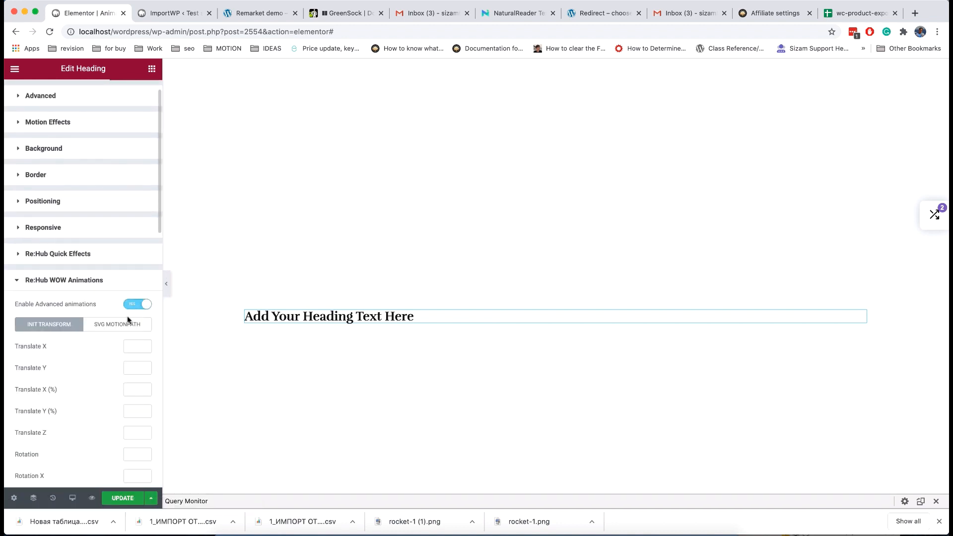
# Set the heading's advanced animation to On Text with Lines as the break type for text
pyautogui.scroll(-6, 103, 345)
pyautogui.scroll(-5, 103, 346)
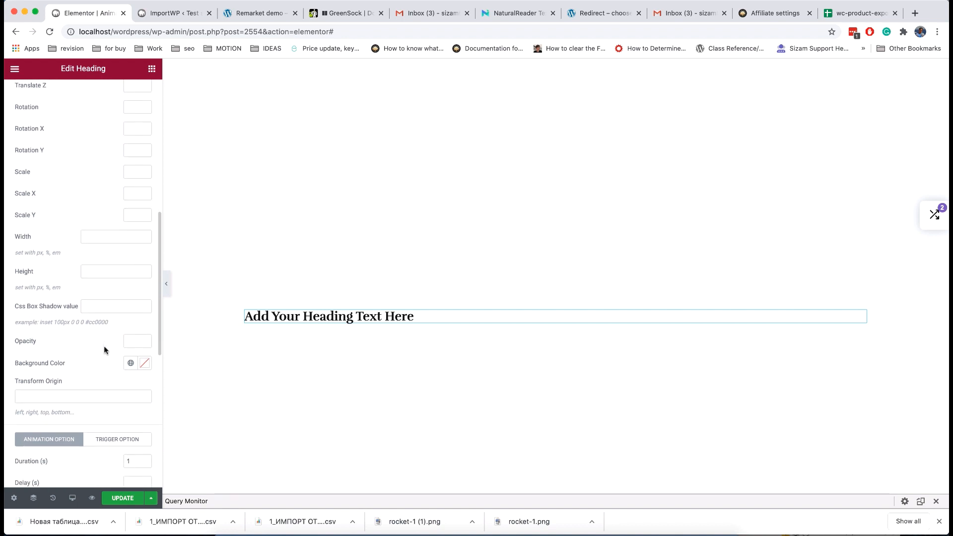
pyautogui.scroll(-1, 103, 346)
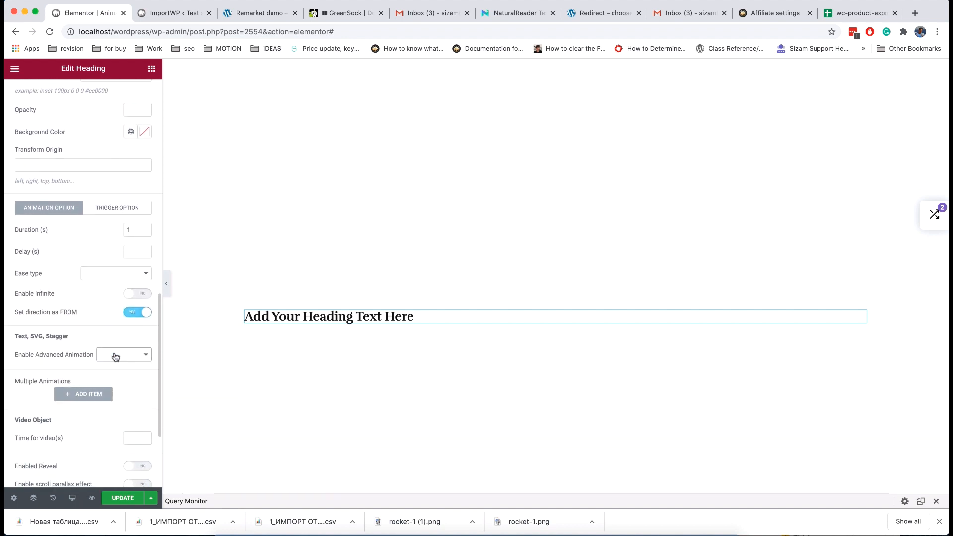
pyautogui.click(115, 354)
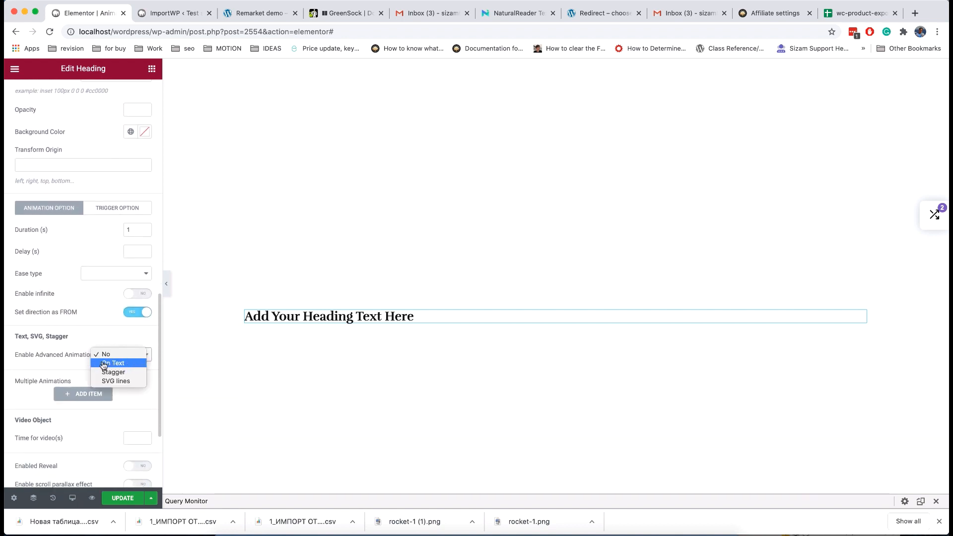
pyautogui.click(117, 364)
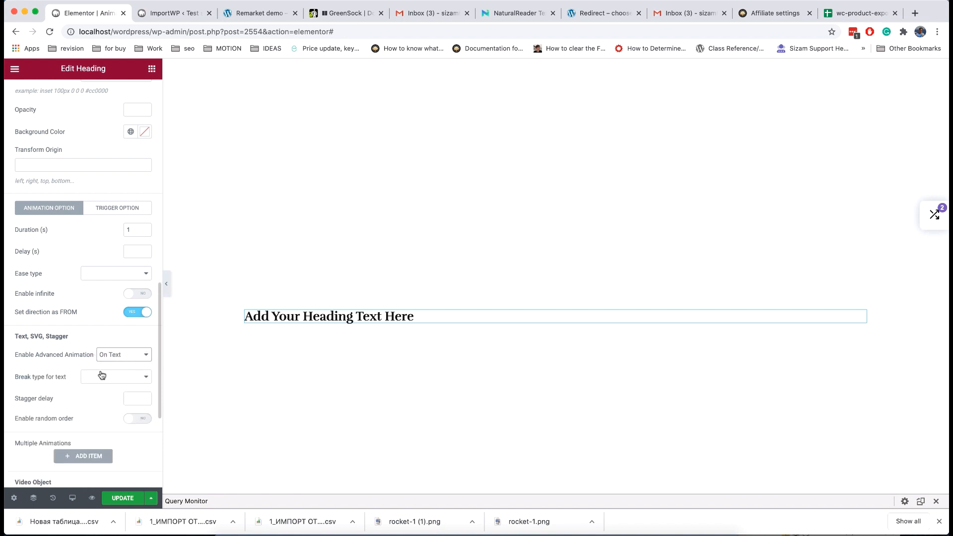
pyautogui.scroll(-1, 101, 375)
pyautogui.click(114, 333)
pyautogui.click(115, 334)
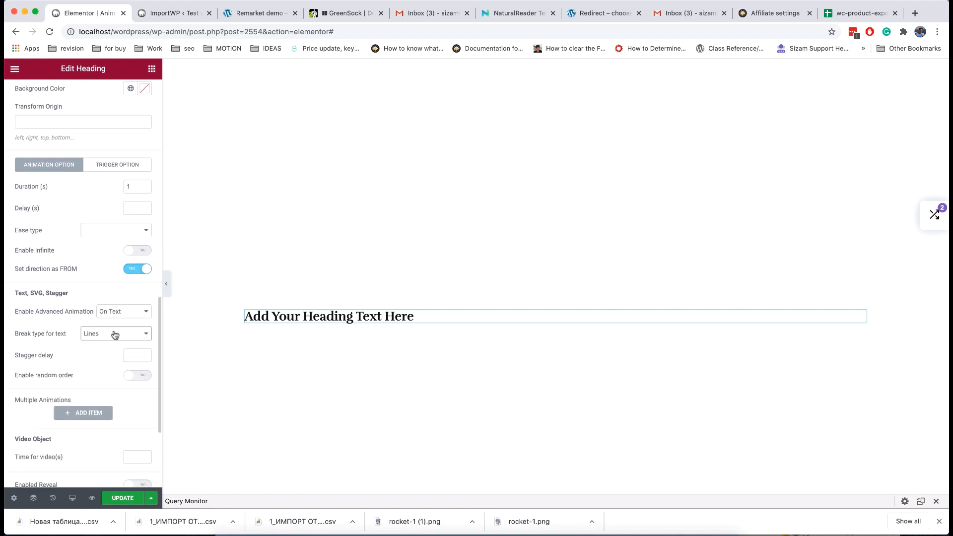
# Set the heading's initial transform to Translate Y 15 and Opacity 1
pyautogui.scroll(10, 85, 296)
pyautogui.click(134, 209)
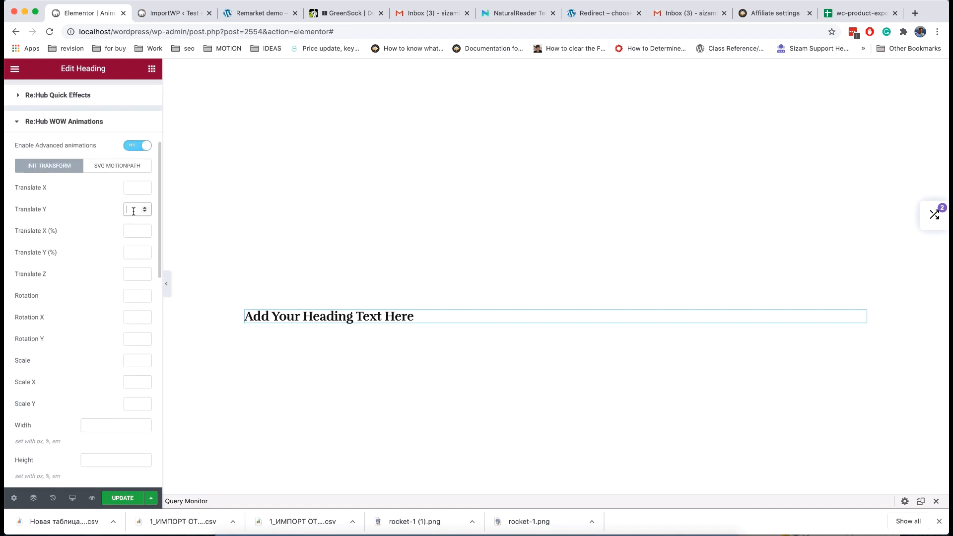
pyautogui.scroll(-2, 137, 255)
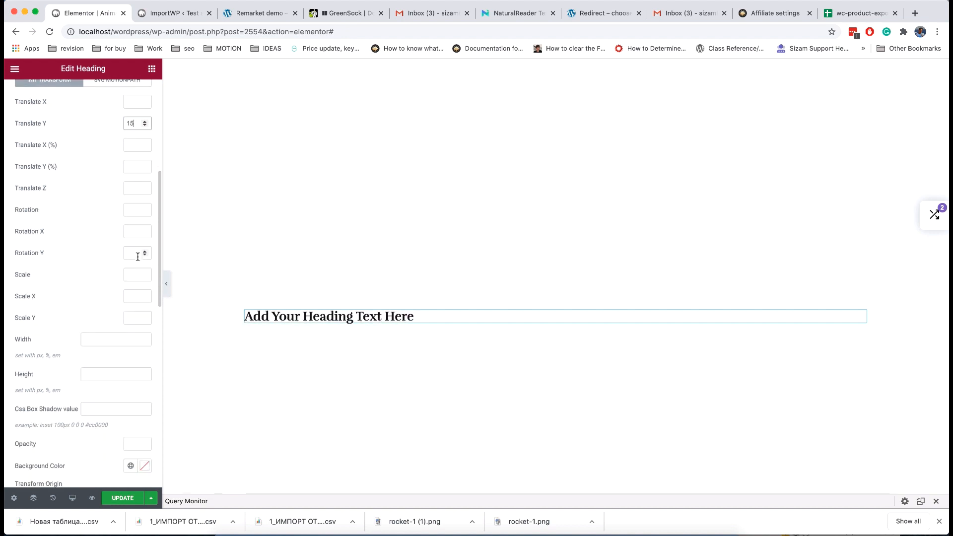
pyautogui.scroll(-2, 120, 341)
pyautogui.click(137, 368)
pyautogui.write('1')
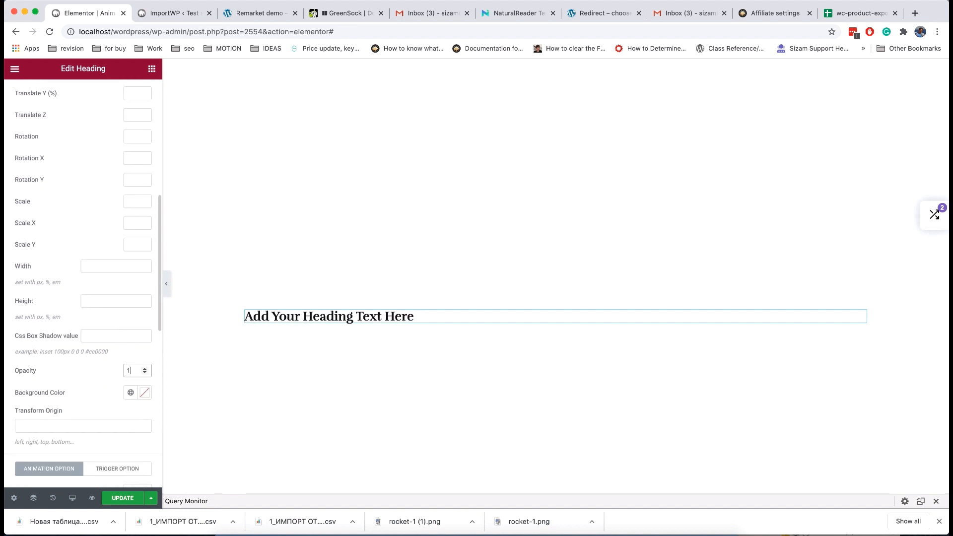
# Try Chars and Words as the break type for the heading's text animation
pyautogui.scroll(-3, 137, 368)
pyautogui.scroll(-3, 129, 372)
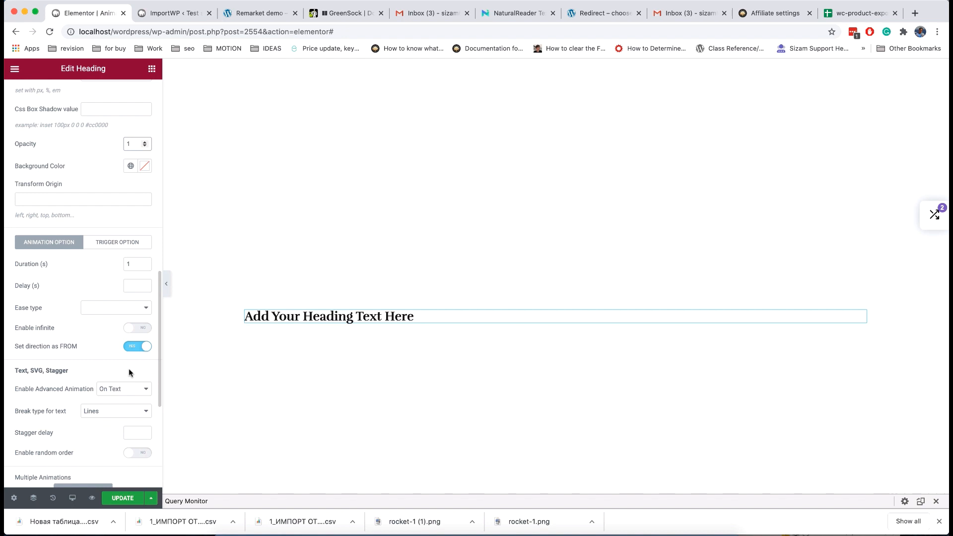
pyautogui.click(110, 411)
pyautogui.click(109, 421)
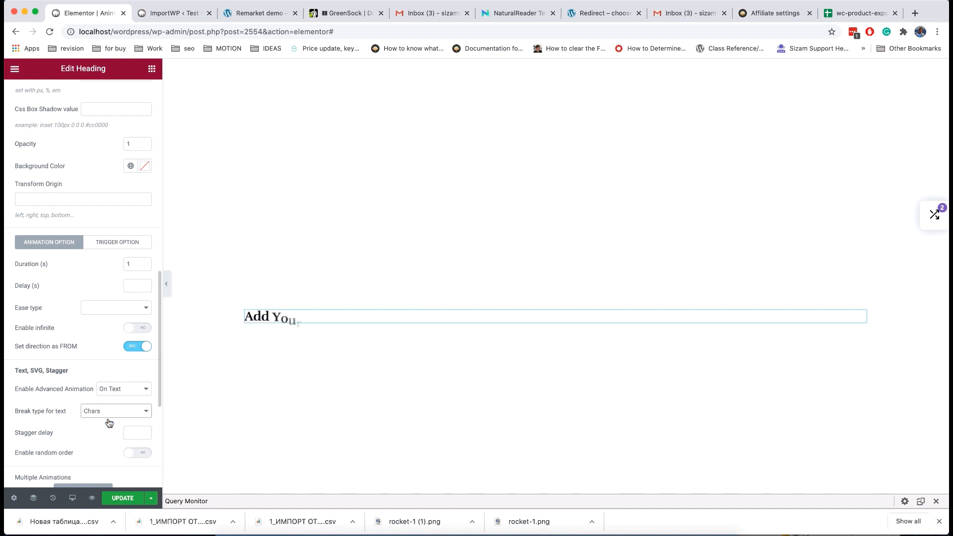
pyautogui.click(113, 415)
pyautogui.click(113, 423)
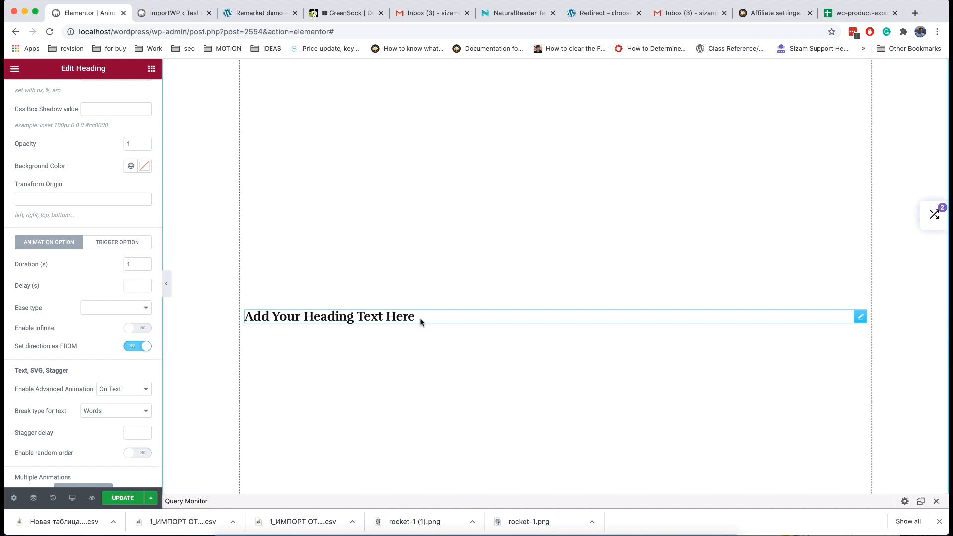
# Add "This is second line of text" as a second line of the heading and set its text break type to Lines
pyautogui.press('Return')
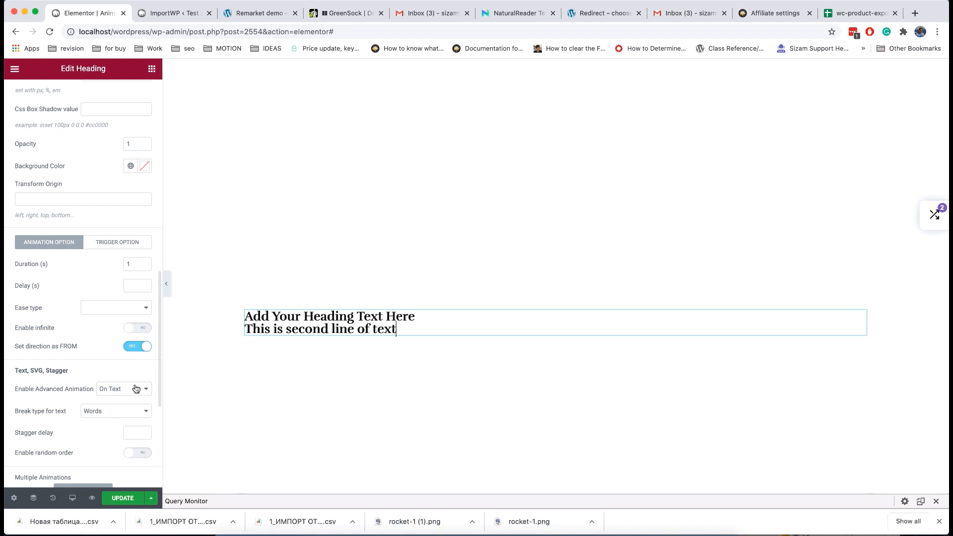
pyautogui.click(117, 388)
pyautogui.click(115, 390)
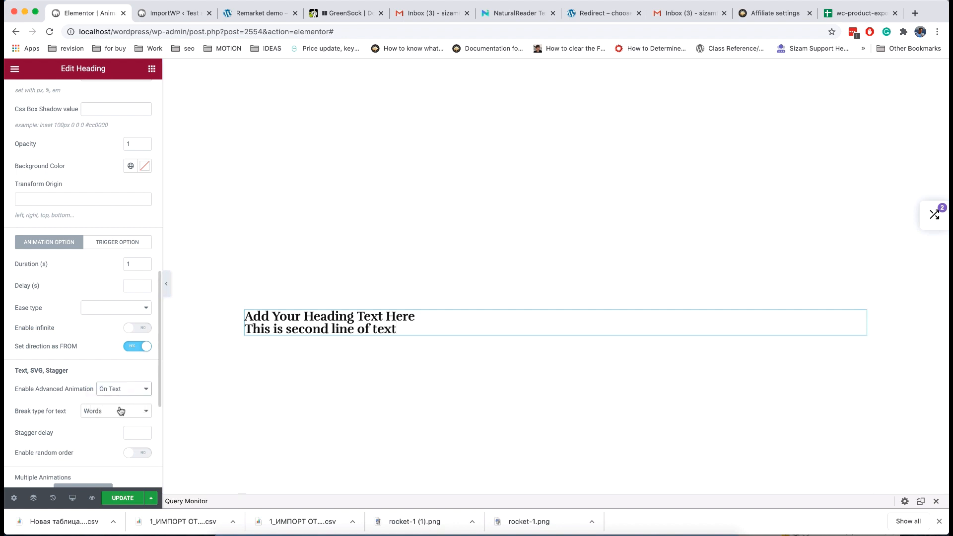
pyautogui.click(117, 411)
pyautogui.click(117, 395)
# Set the heading animation's stagger delay to 2 and its break type for text to Chars
pyautogui.scroll(-2, 121, 379)
pyautogui.click(134, 374)
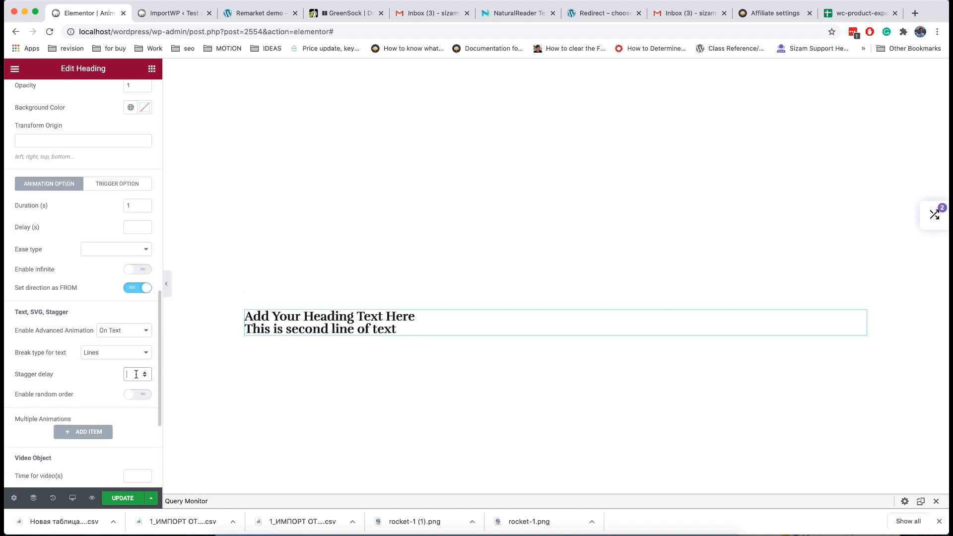
pyautogui.write('2')
pyautogui.click(116, 353)
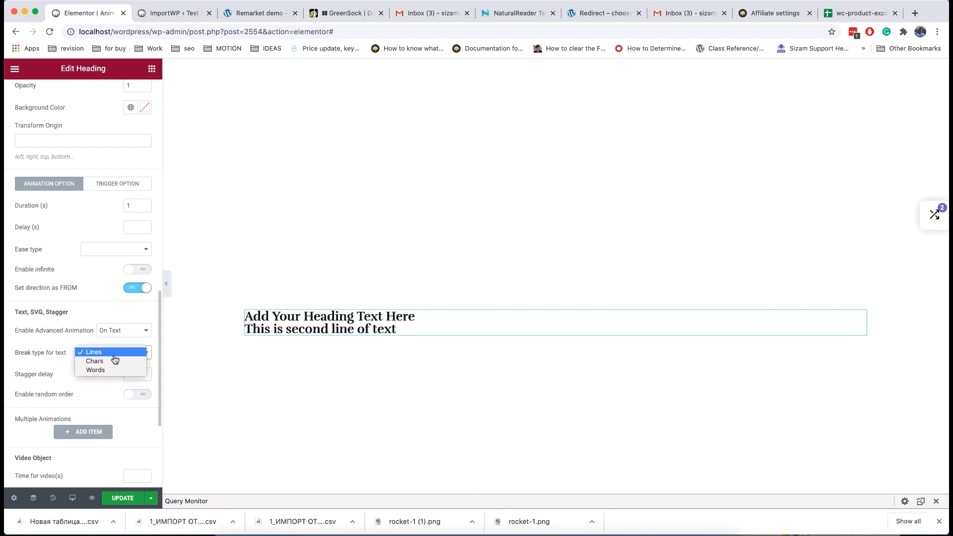
pyautogui.click(115, 361)
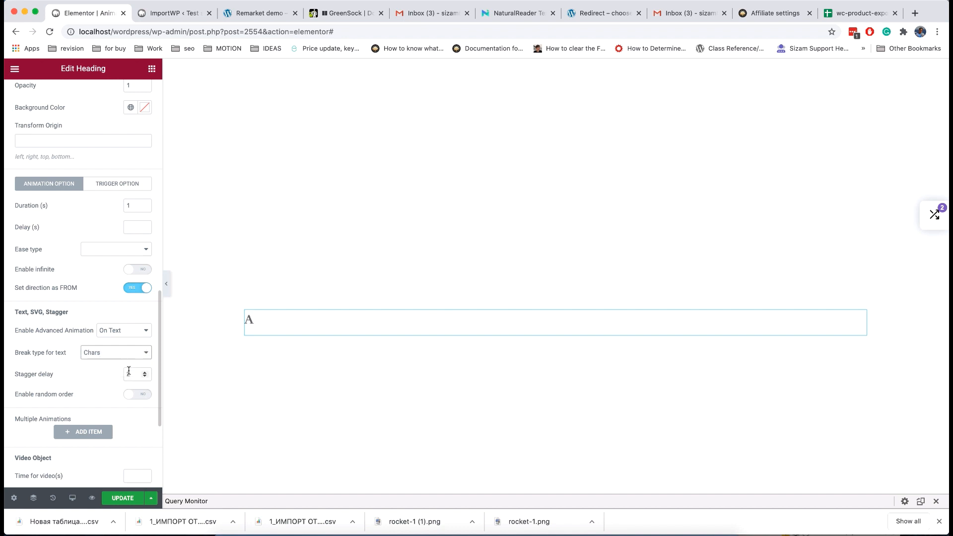
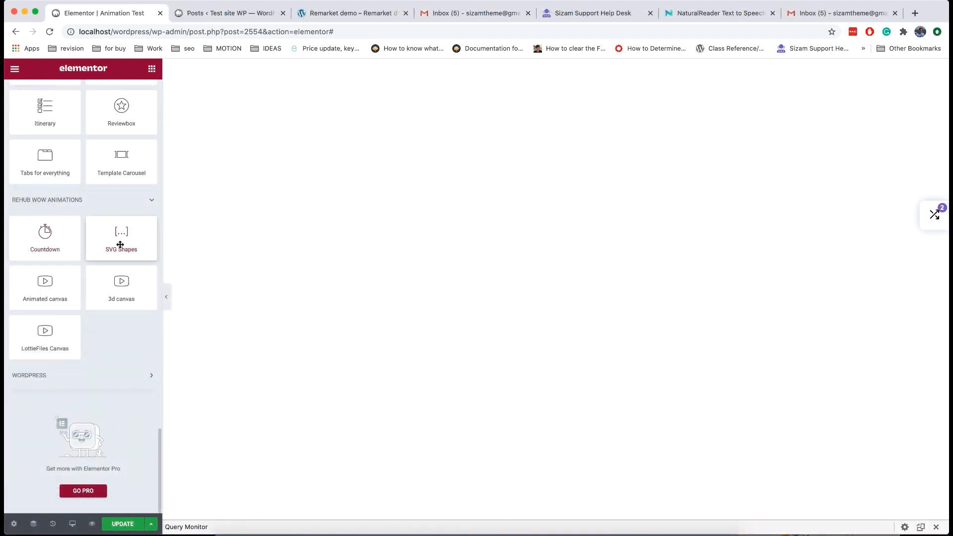
# Add an SVG Shapes widget to the page, try Caligraphic divider 1, and set its shape to Caligraphic doodle 1
pyautogui.moveTo(120, 244); pyautogui.dragTo(474, 272)
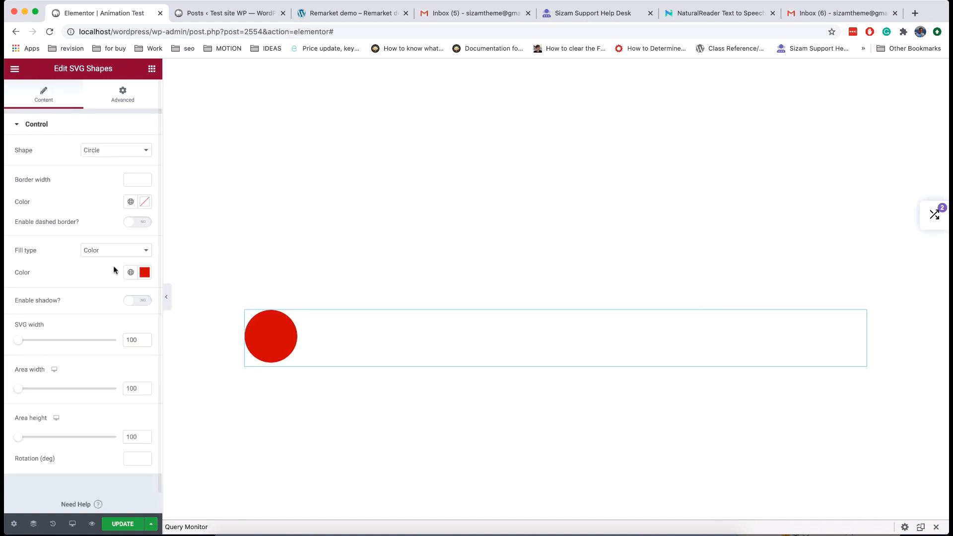
pyautogui.click(82, 151)
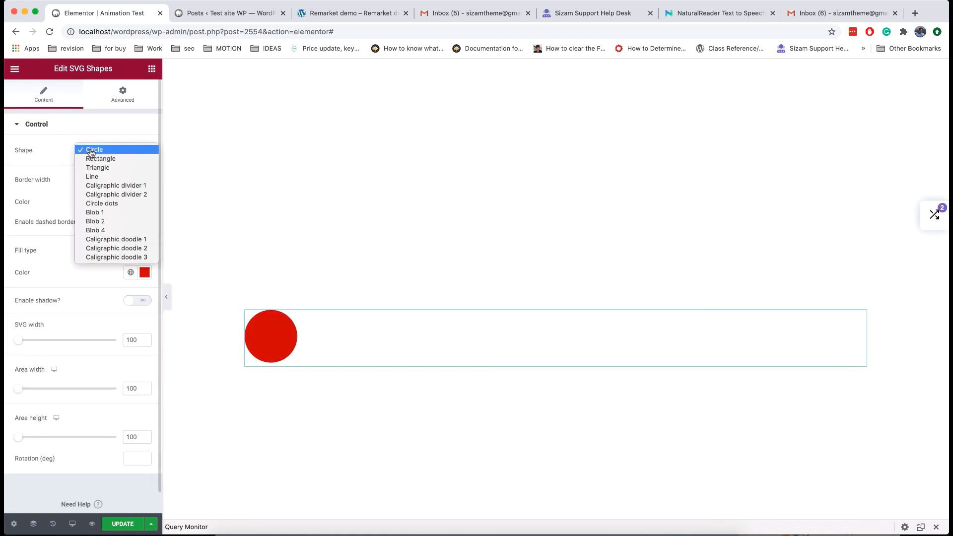
pyautogui.click(116, 186)
pyautogui.click(111, 151)
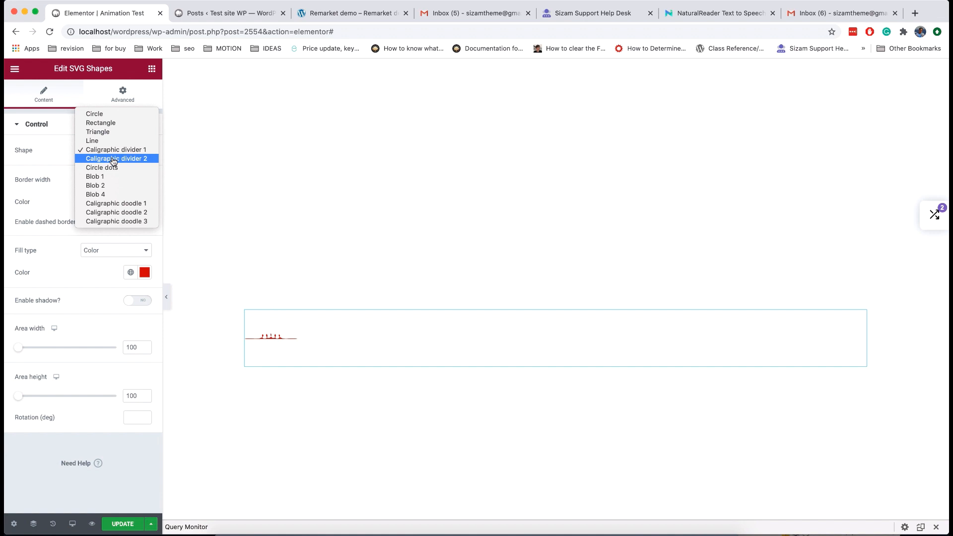
pyautogui.click(118, 204)
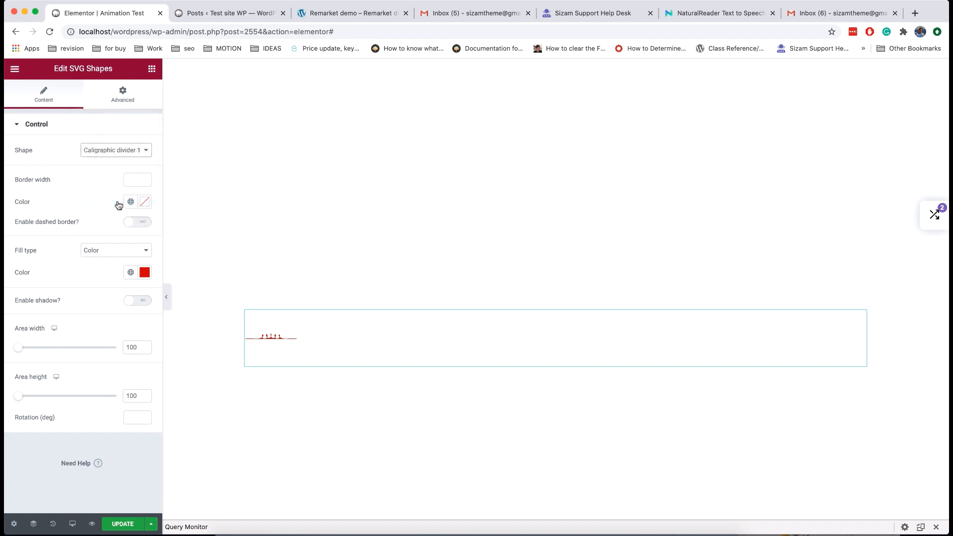
# Set the shape's fill type to No fill and give it a black border with a width of 1
pyautogui.click(144, 274)
pyautogui.click(88, 278)
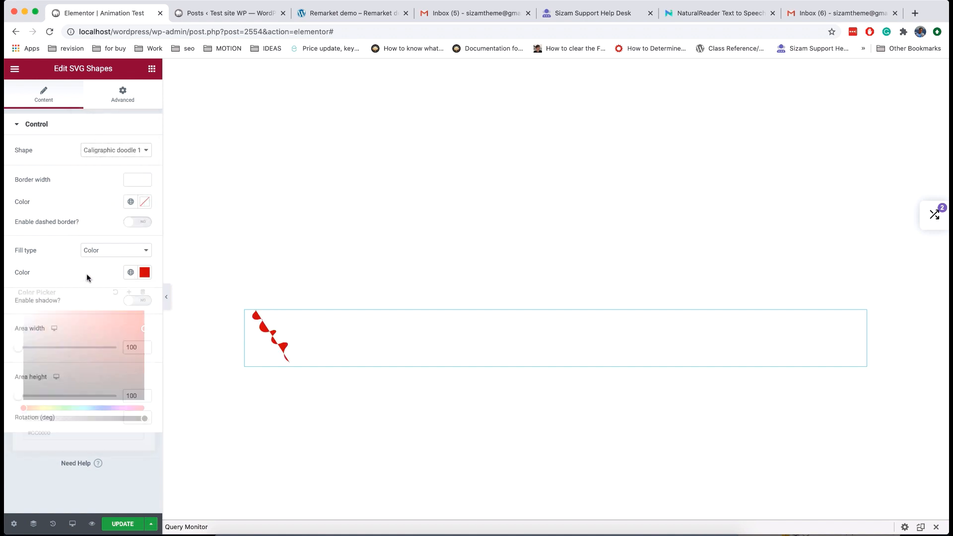
pyautogui.click(112, 250)
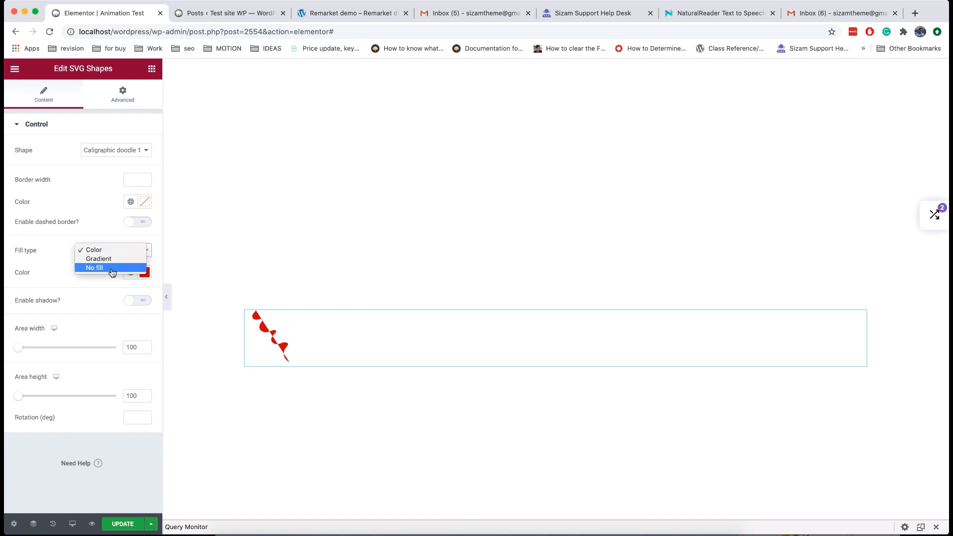
pyautogui.click(111, 268)
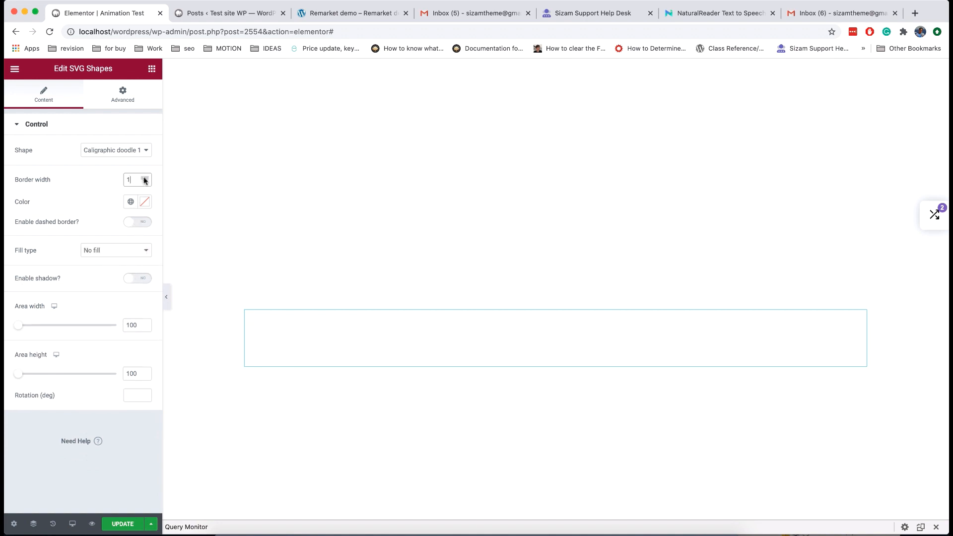
pyautogui.click(144, 201)
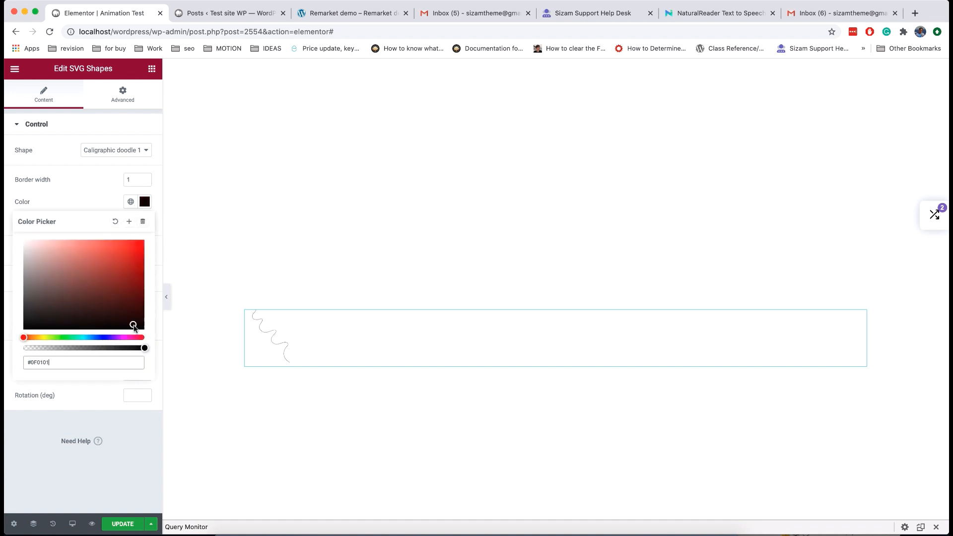
pyautogui.click(92, 201)
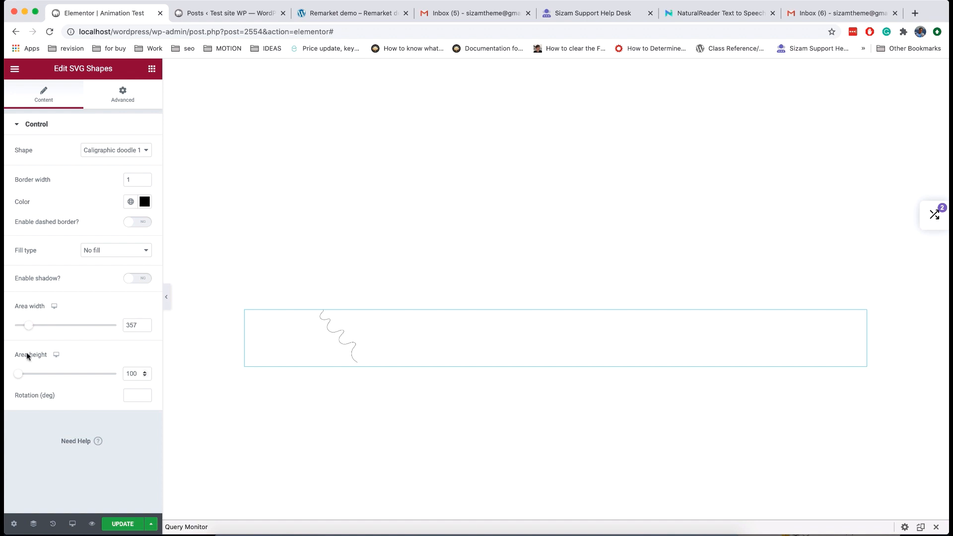
# Enlarge the shape's area to a width of about 357 and a height of about 267, and set its border width to 2
pyautogui.moveTo(20, 377); pyautogui.dragTo(27, 379)
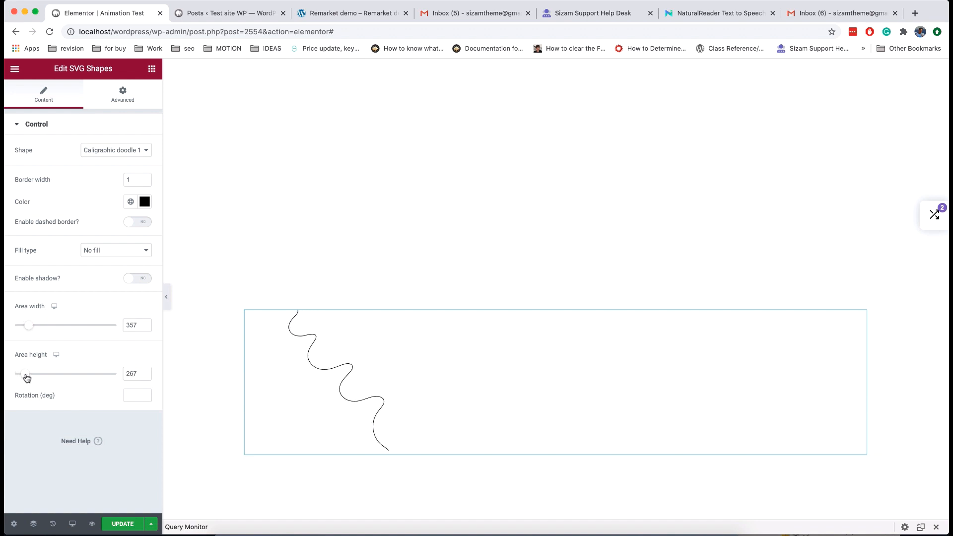
pyautogui.click(145, 179)
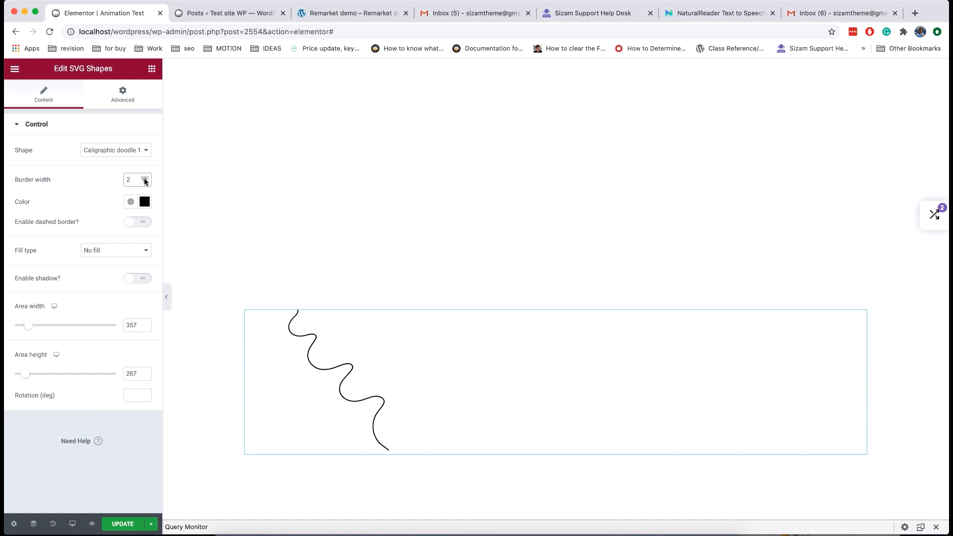
# Try Caligraphic doodle 2 and Caligraphic divider 2 as the shape, and settle on Caligraphic divider 1
pyautogui.click(130, 155)
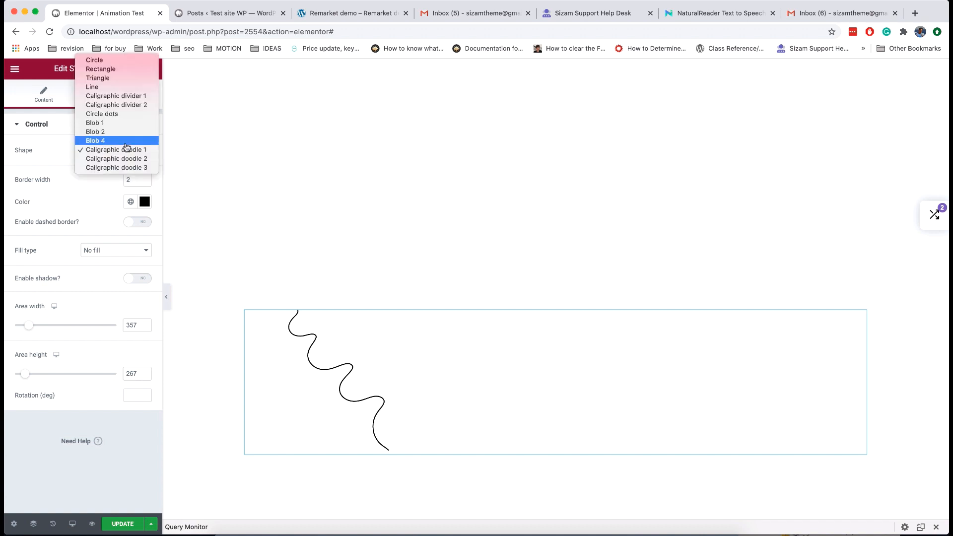
pyautogui.click(129, 159)
pyautogui.click(124, 149)
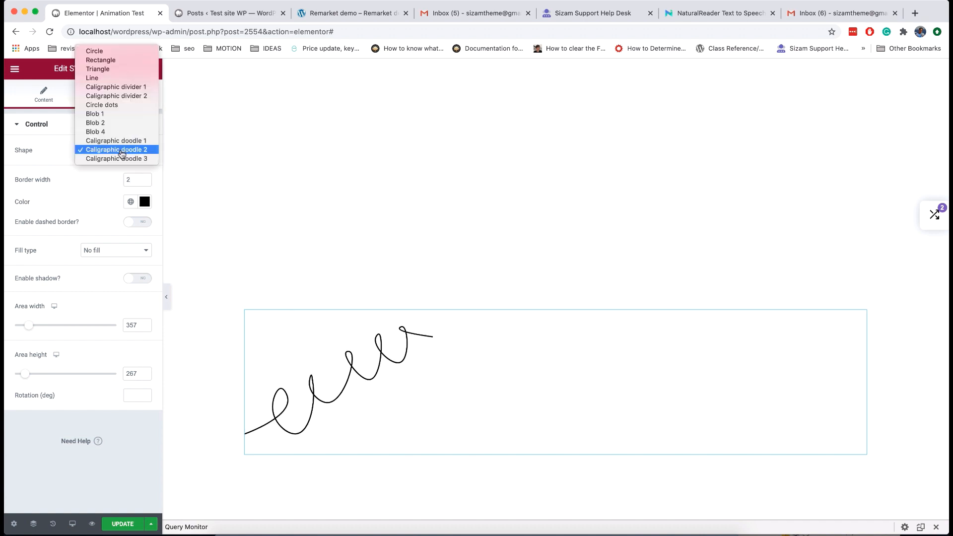
pyautogui.click(128, 96)
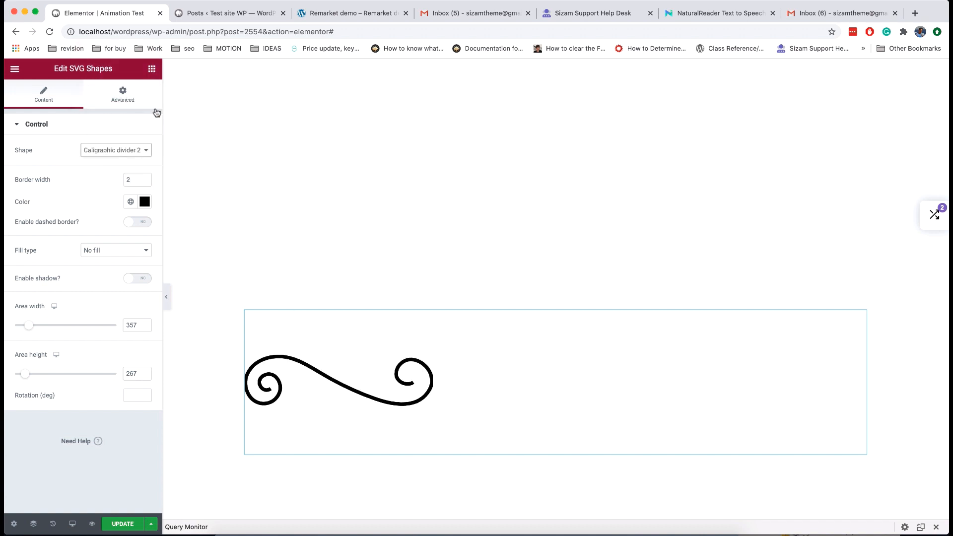
pyautogui.click(126, 144)
pyautogui.click(126, 142)
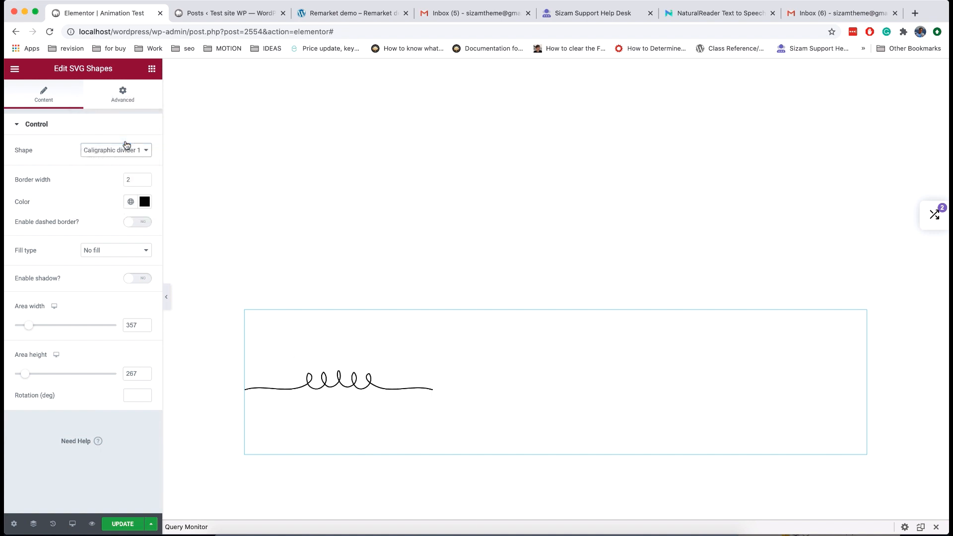
# Enable advanced animations for the shape in Re:Hub WOW Animations, choose SVG lines as the advanced animation, and increase its duration
pyautogui.click(128, 104)
pyautogui.scroll(-3, 111, 269)
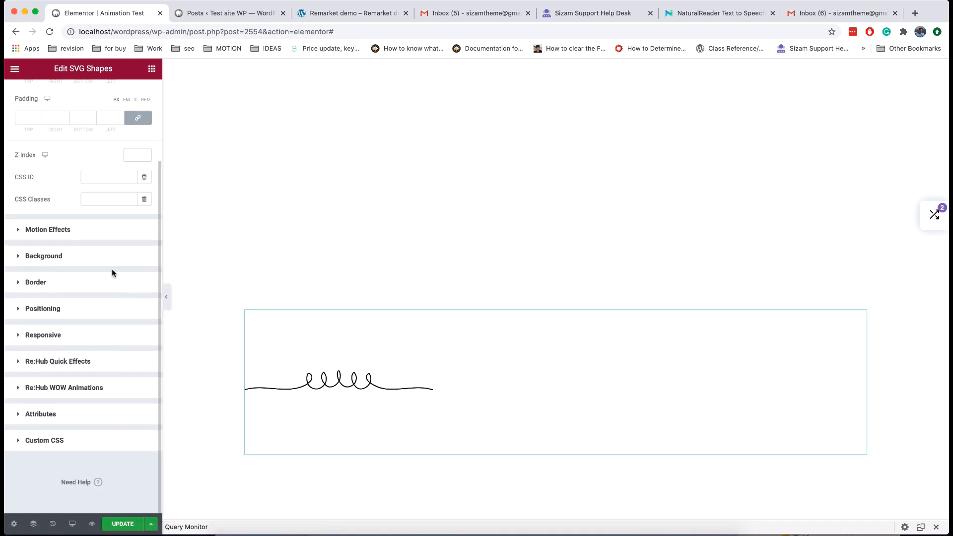
pyautogui.click(94, 386)
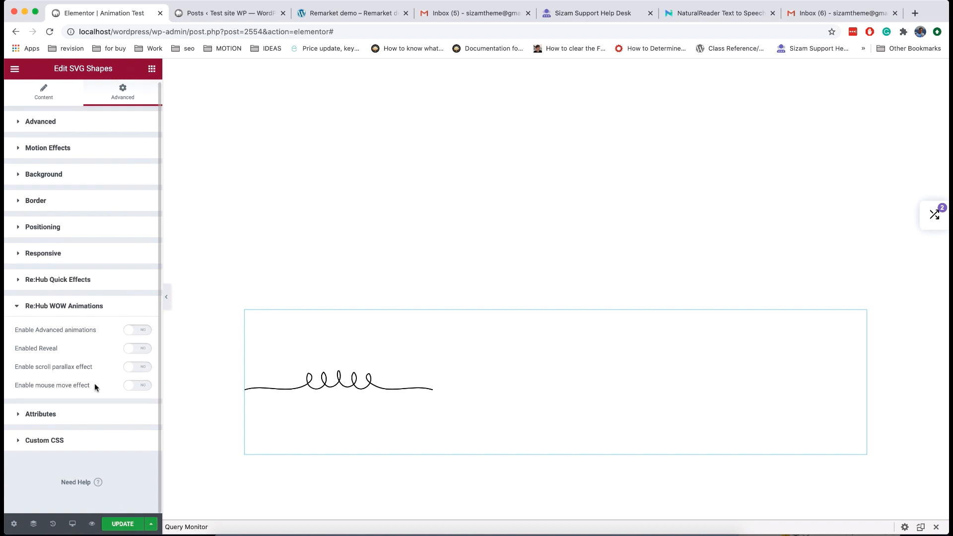
pyautogui.click(142, 331)
pyautogui.scroll(-10, 94, 377)
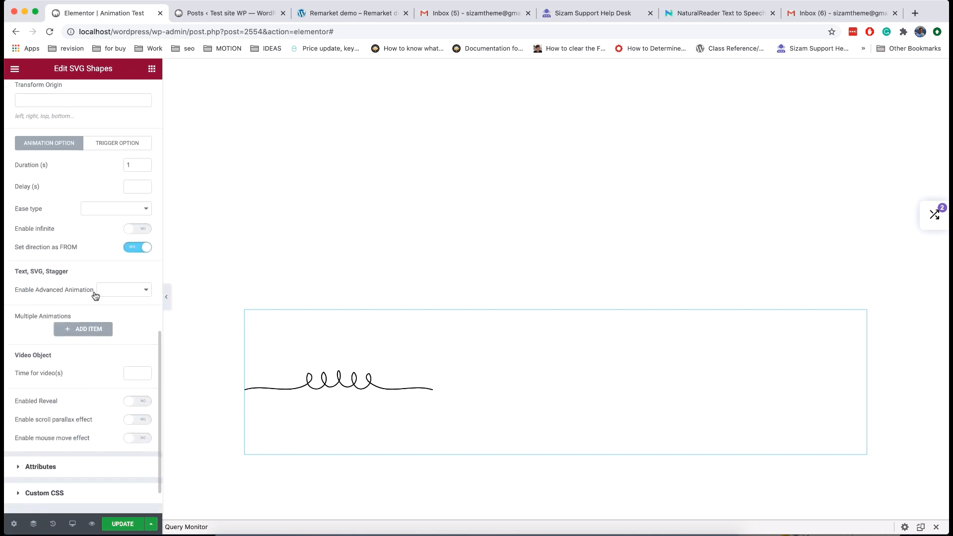
pyautogui.click(100, 290)
pyautogui.click(119, 316)
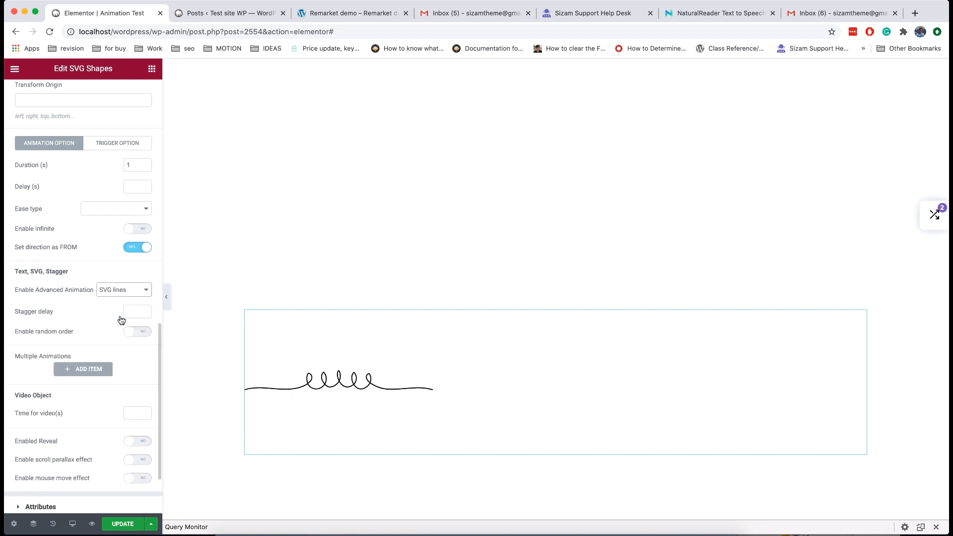
pyautogui.click(143, 163)
pyautogui.click(144, 163)
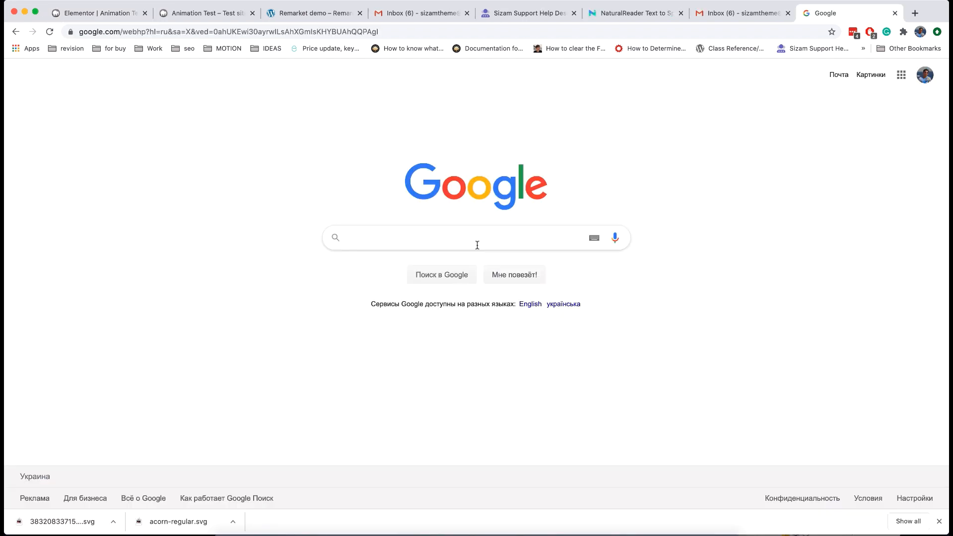
# Search Google for "svg icon" and open the freeicons.io website
pyautogui.click(476, 246)
pyautogui.write('svg icon')
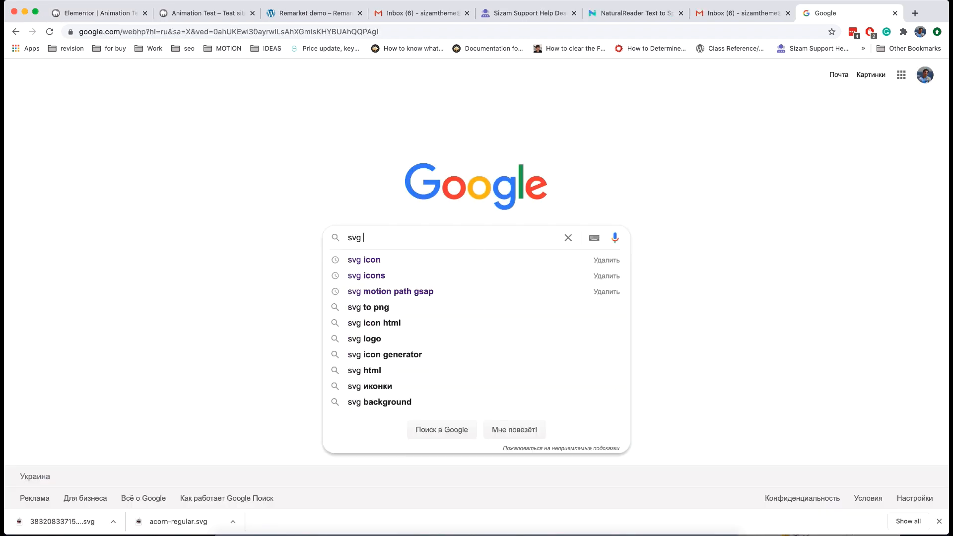
pyautogui.press('Return')
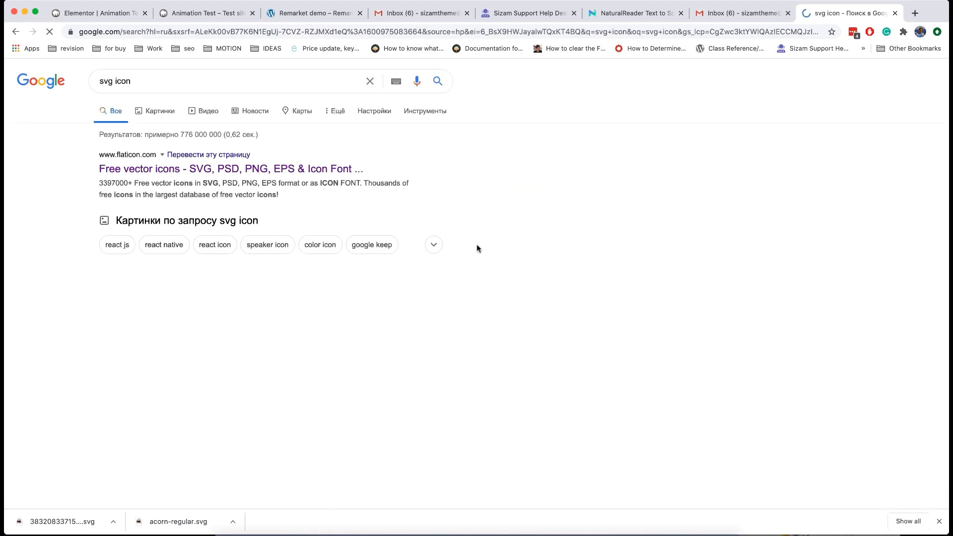
pyautogui.scroll(-3, 478, 181)
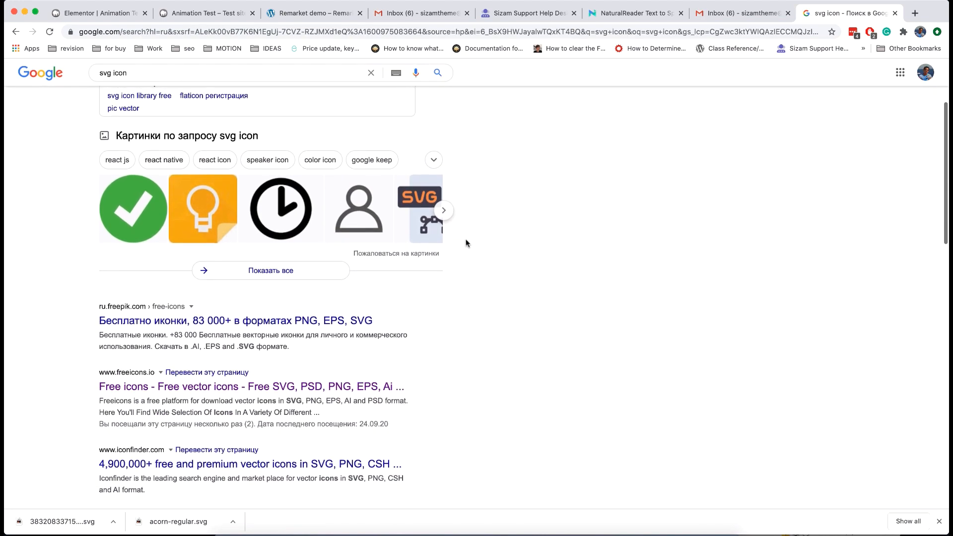
pyautogui.click(326, 386)
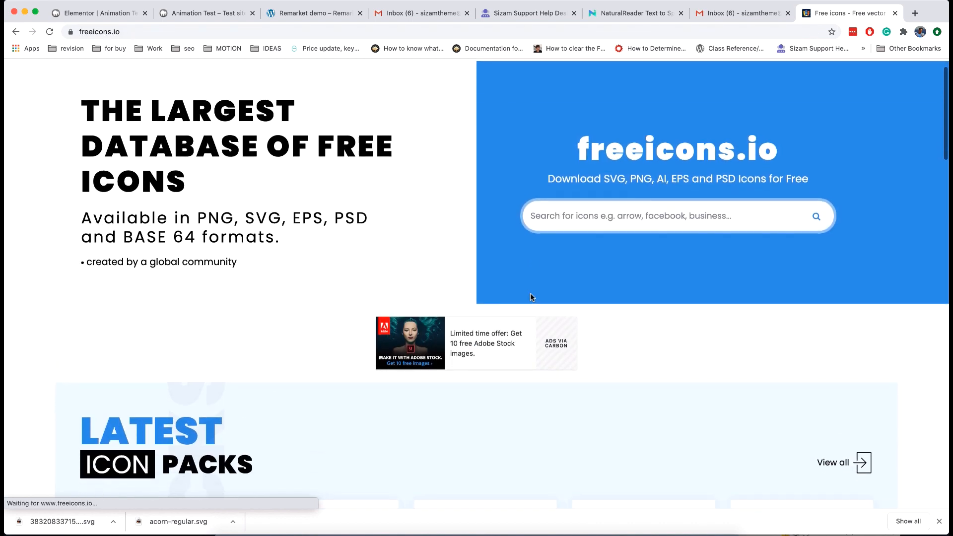
# Open the Cleaning icon pack on freeicons.io and download the washing machine icon as SVG
pyautogui.scroll(-7, 530, 297)
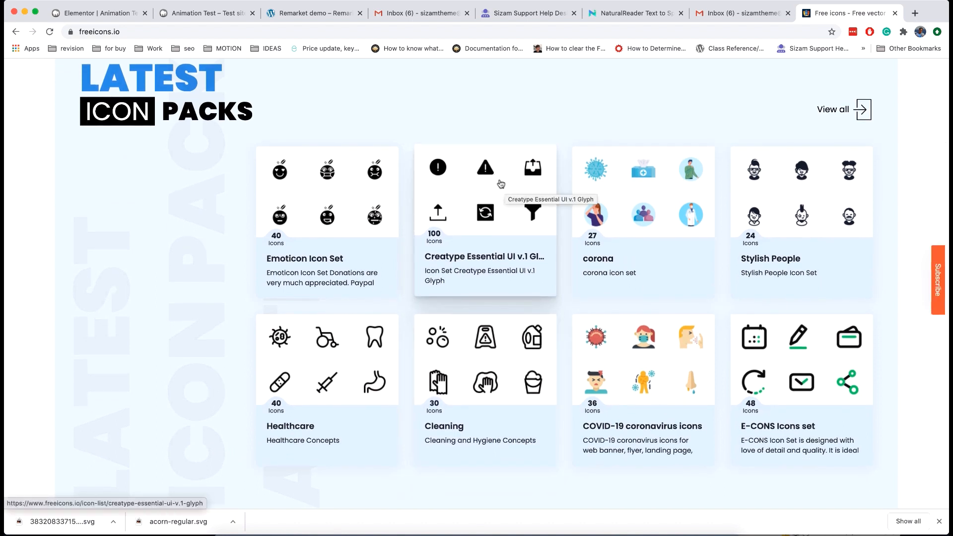
pyautogui.click(489, 346)
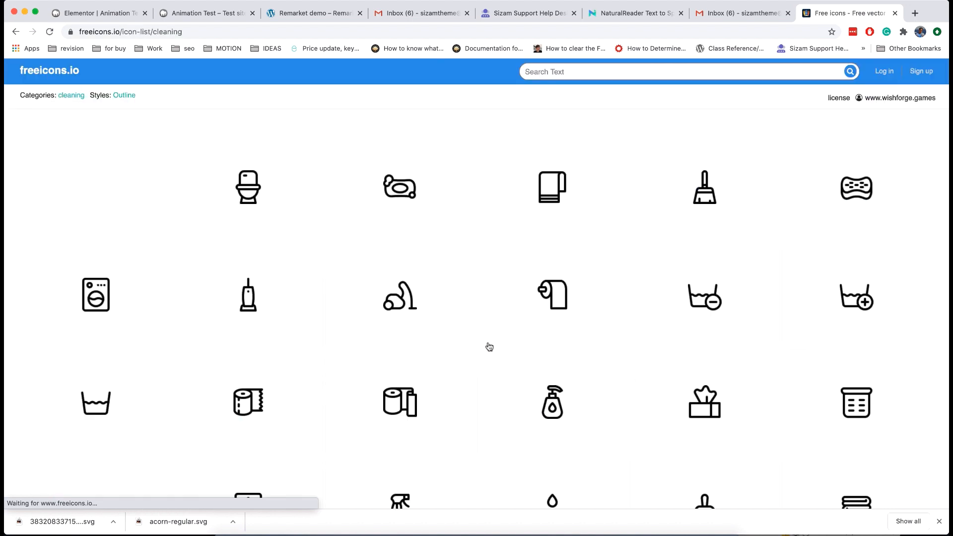
pyautogui.moveTo(123, 308)
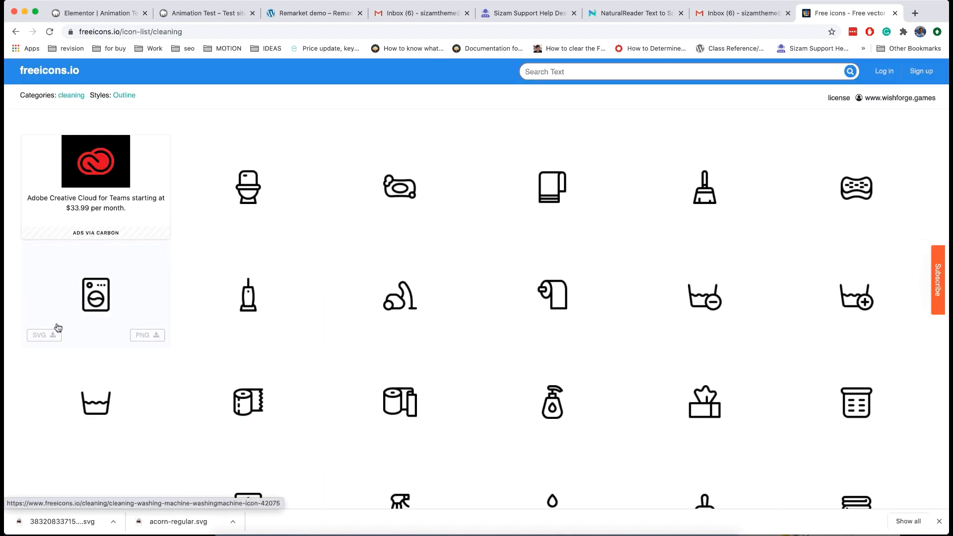
pyautogui.click(44, 335)
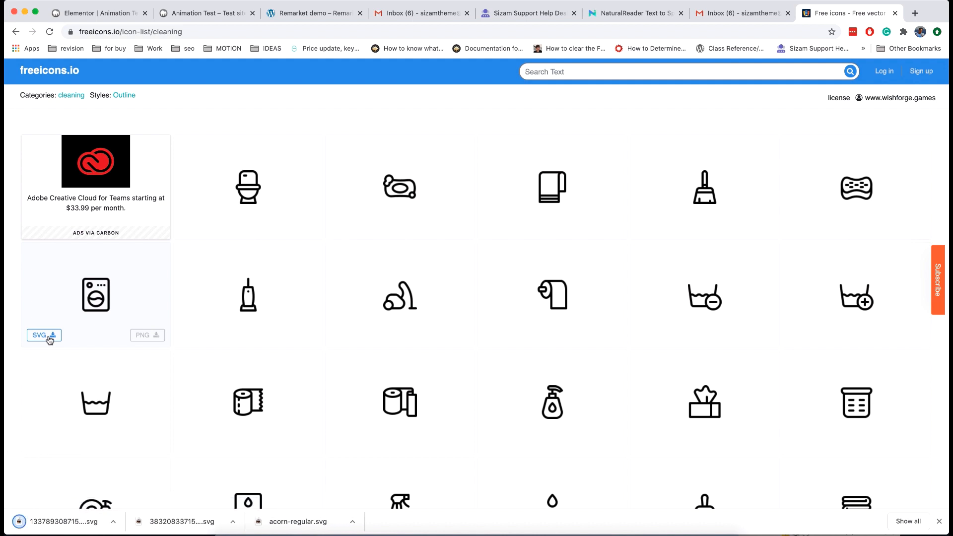
# Show the downloaded washing machine SVG in its folder, open it with TextEdit, and copy all of its code
pyautogui.rightClick(70, 524)
pyautogui.click(77, 508)
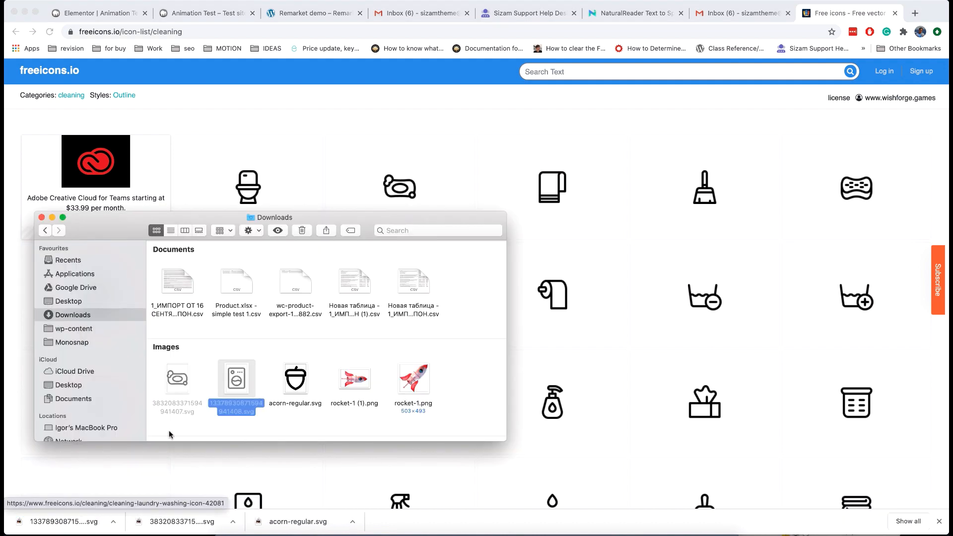
pyautogui.rightClick(241, 381)
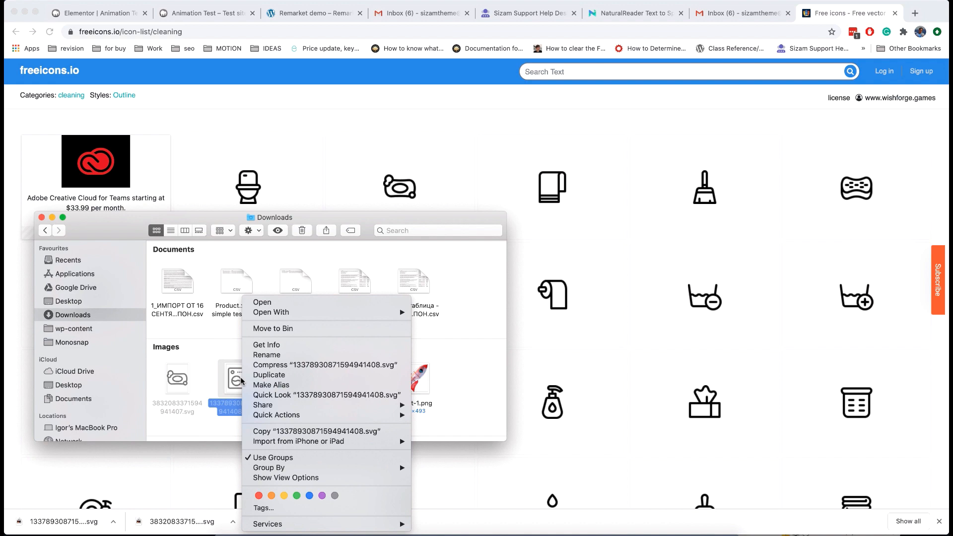
pyautogui.moveTo(325, 314)
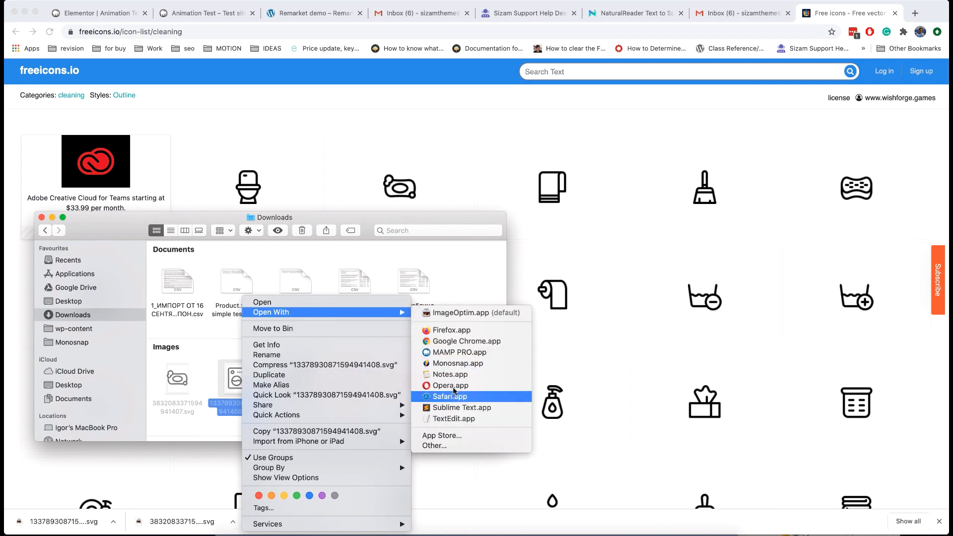
pyautogui.click(452, 419)
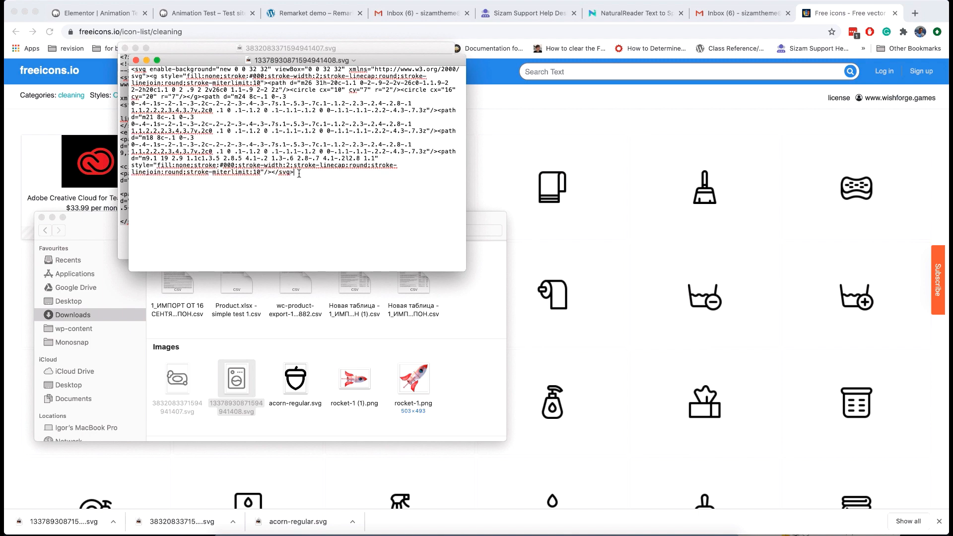
pyautogui.press('super+a')
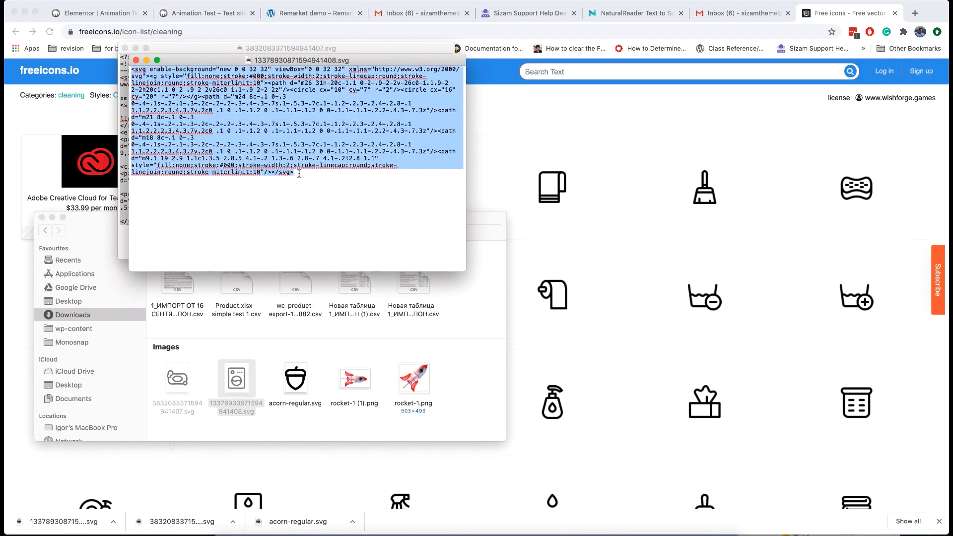
# Switch to the Elementor editor, add an HTML widget to the page, and paste the SVG code into it
pyautogui.click(97, 13)
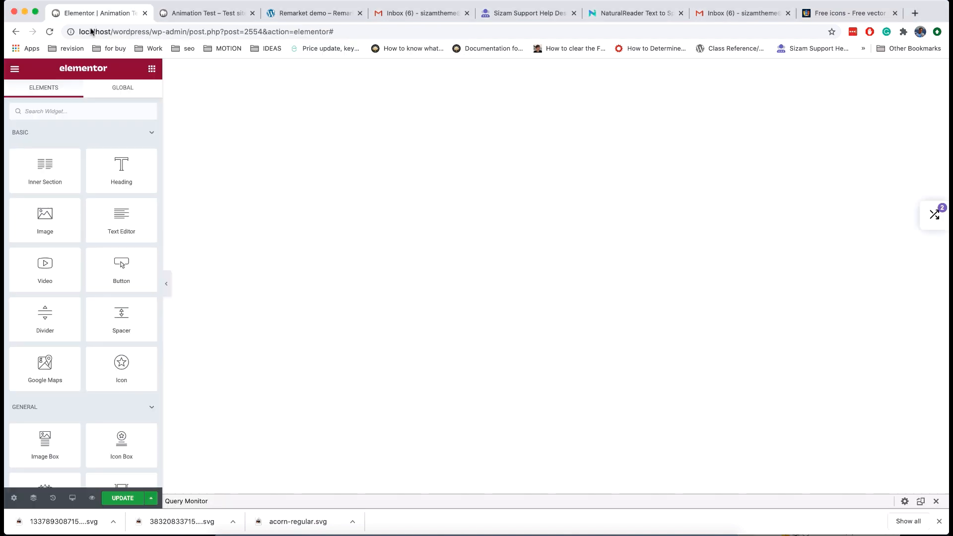
pyautogui.scroll(-5, 79, 285)
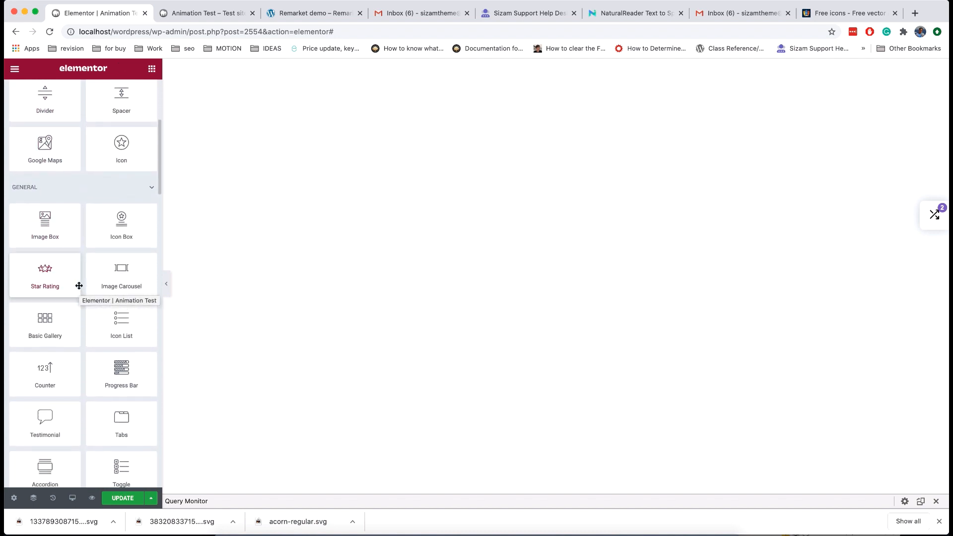
pyautogui.scroll(-4, 79, 285)
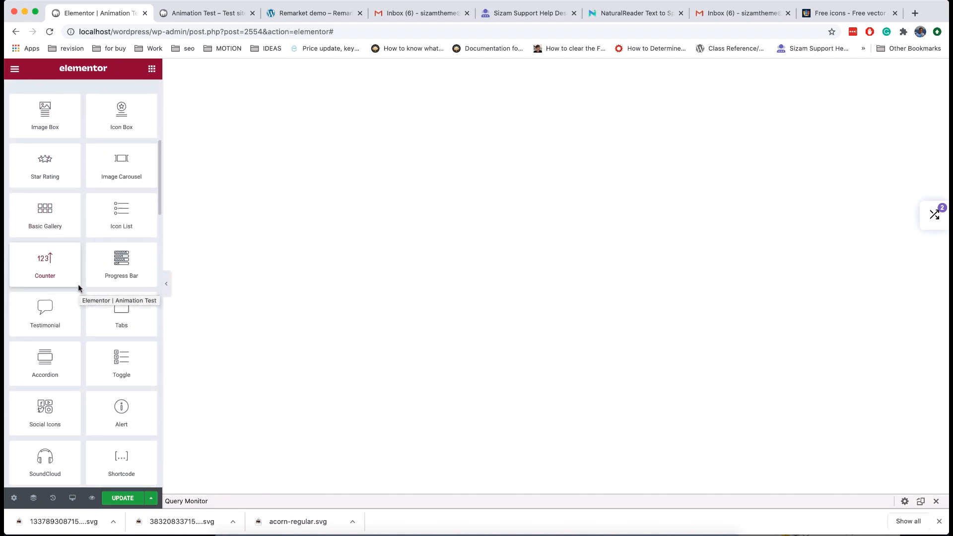
pyautogui.moveTo(46, 393); pyautogui.dragTo(443, 256)
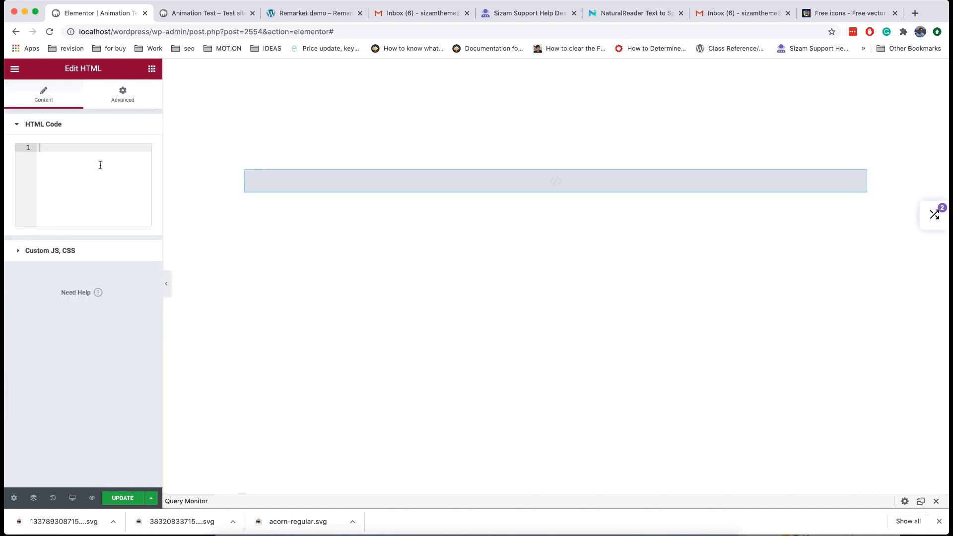
pyautogui.hotkey('ctrl', 'v')
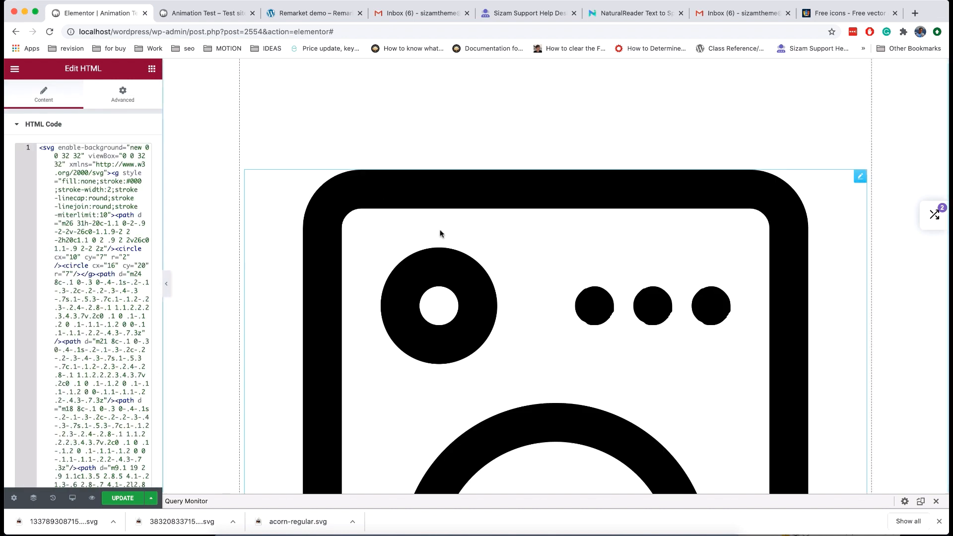
pyautogui.scroll(-5, 440, 236)
pyautogui.scroll(6, 440, 236)
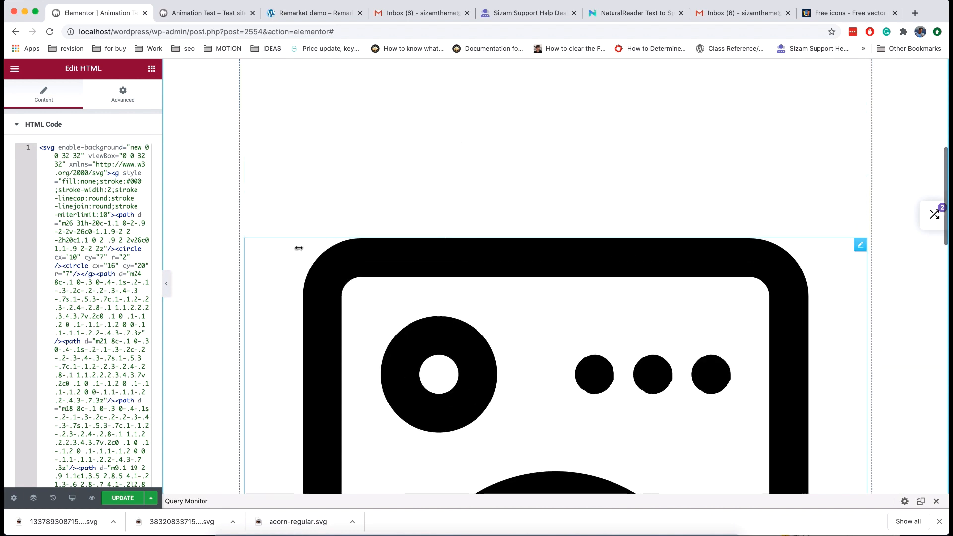
# Add the attribute width=100 to the opening svg tag of the washing machine code
pyautogui.click(56, 149)
pyautogui.write('wi')
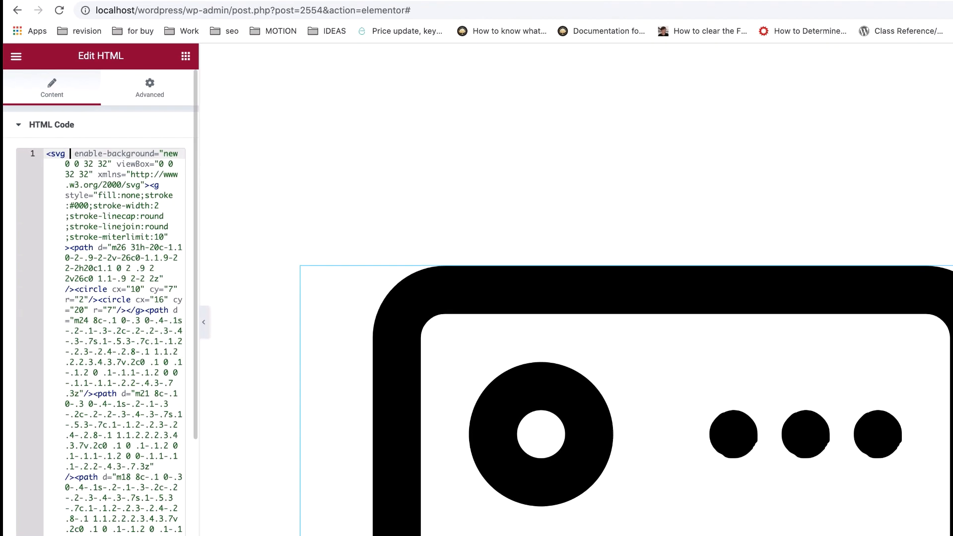
pyautogui.write('dth=100 enable')
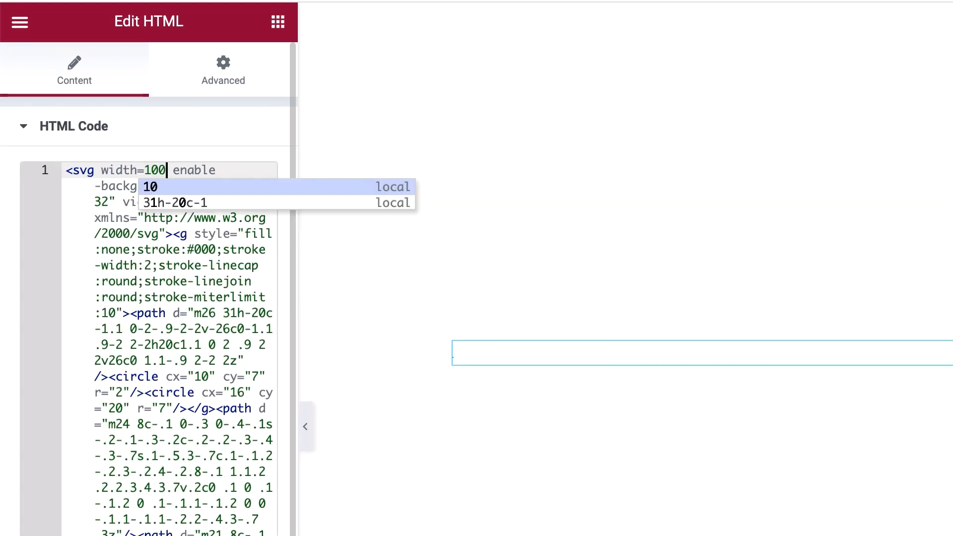
# Enable advanced animations for the washing machine's HTML widget under its Re:Hub WOW Animations settings
pyautogui.click(208, 87)
pyautogui.scroll(-5, 128, 511)
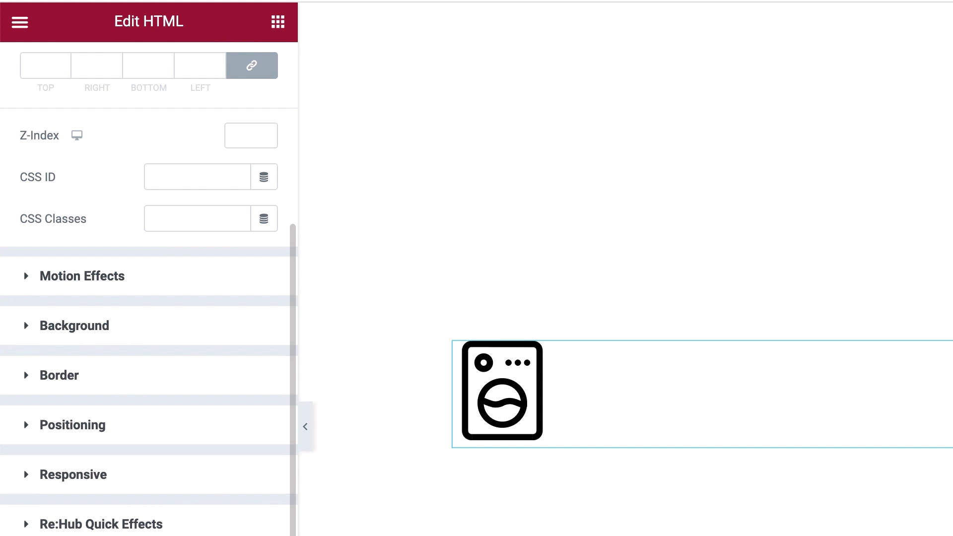
pyautogui.click(137, 535)
pyautogui.scroll(-2, 136, 535)
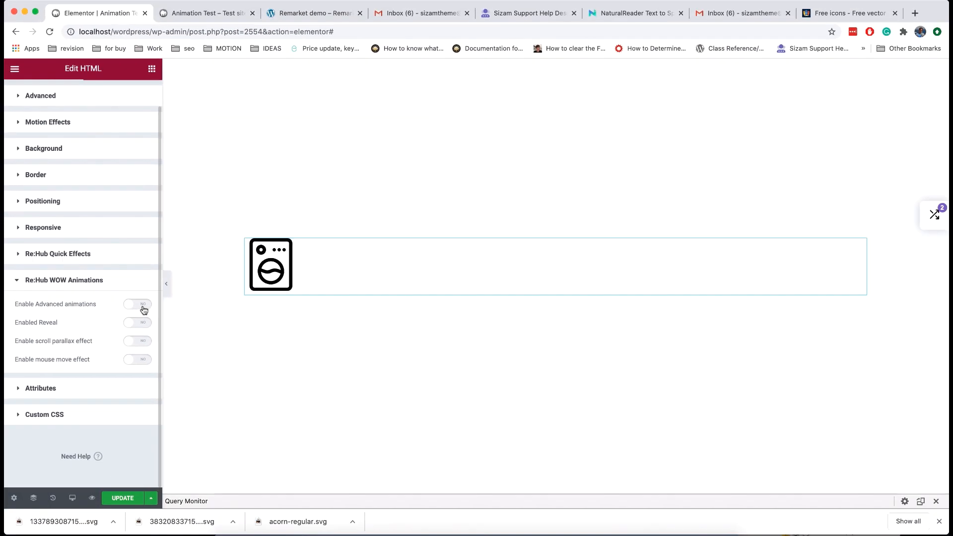
pyautogui.click(143, 307)
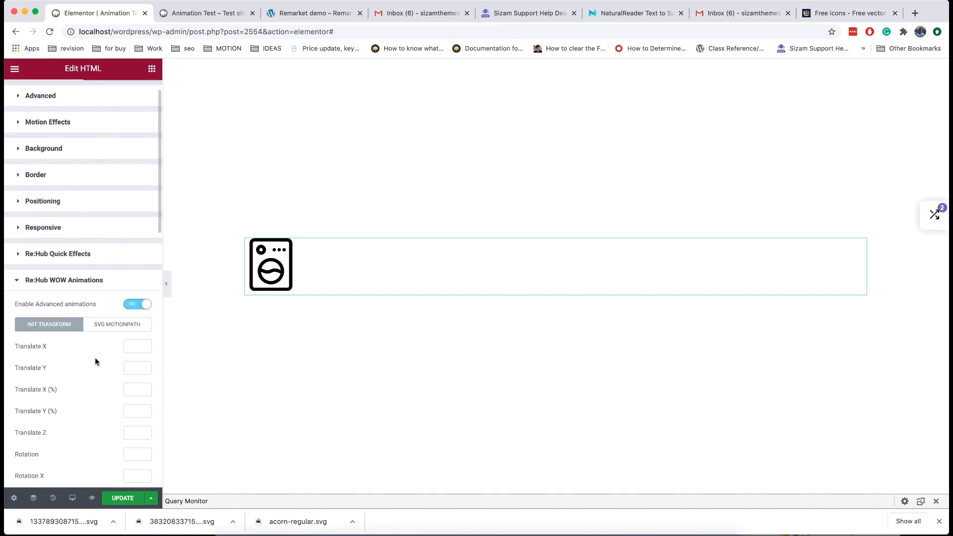
# Set the washing machine widget's Text, SVG, Stagger advanced animation to SVG lines
pyautogui.scroll(-10, 95, 358)
pyautogui.scroll(-5, 95, 358)
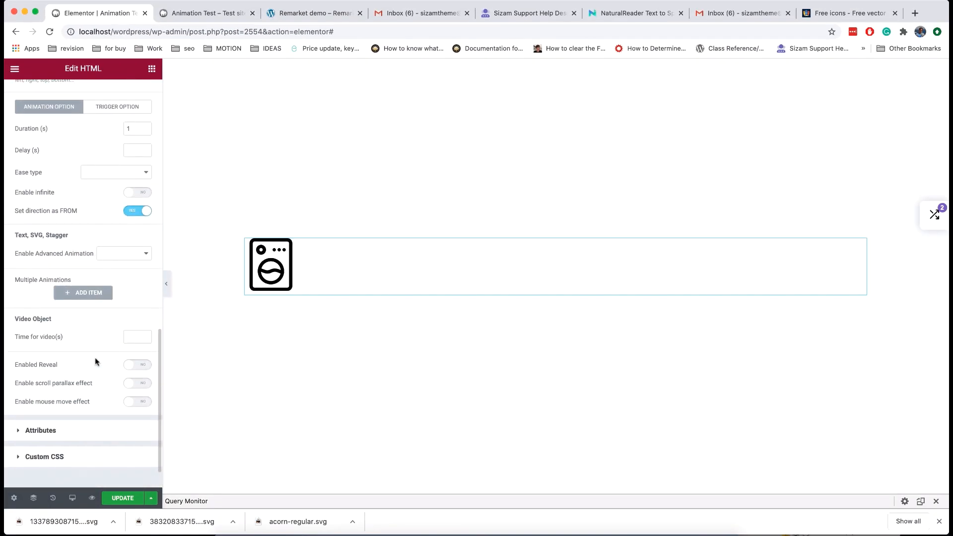
pyautogui.click(111, 252)
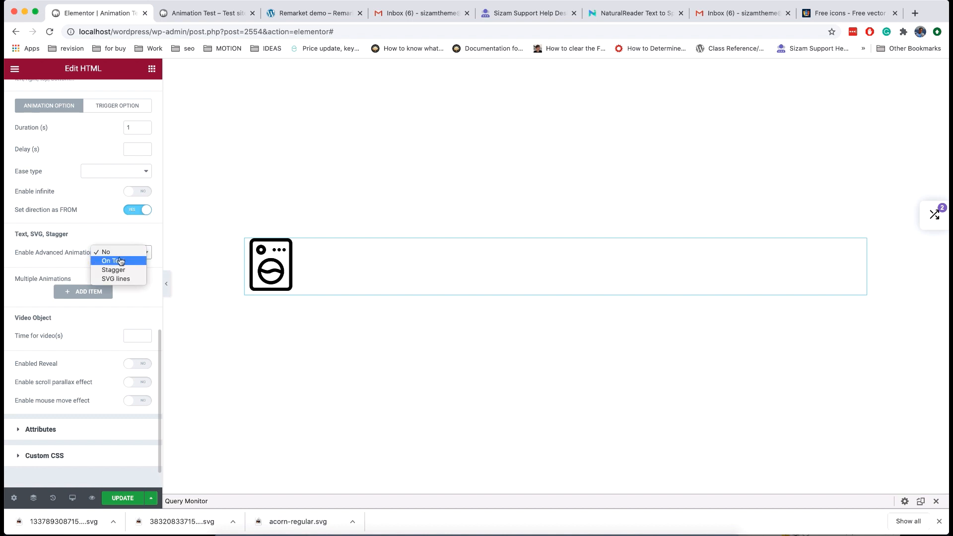
pyautogui.click(137, 280)
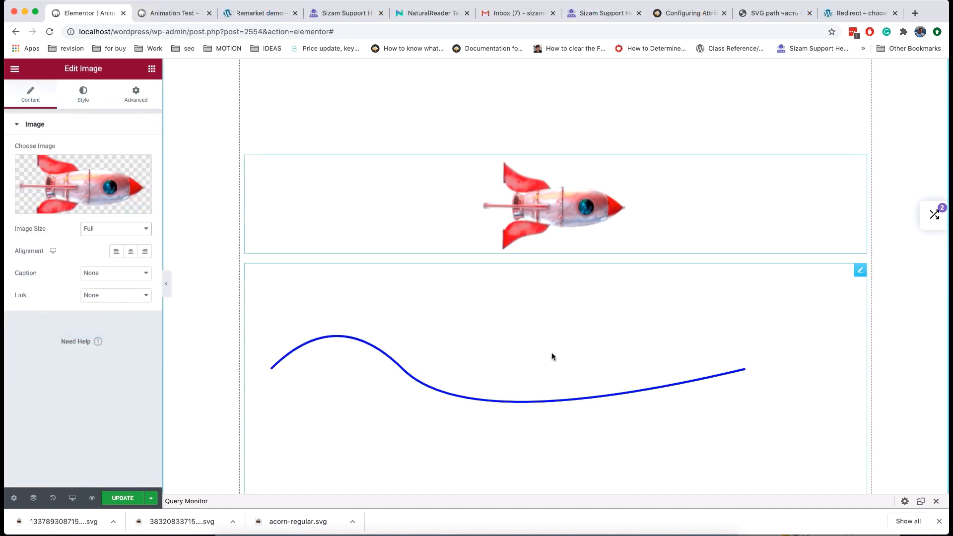
# View the blue curve's HTML code, and set the rocket image's positioning width to Inline (auto)
pyautogui.click(550, 355)
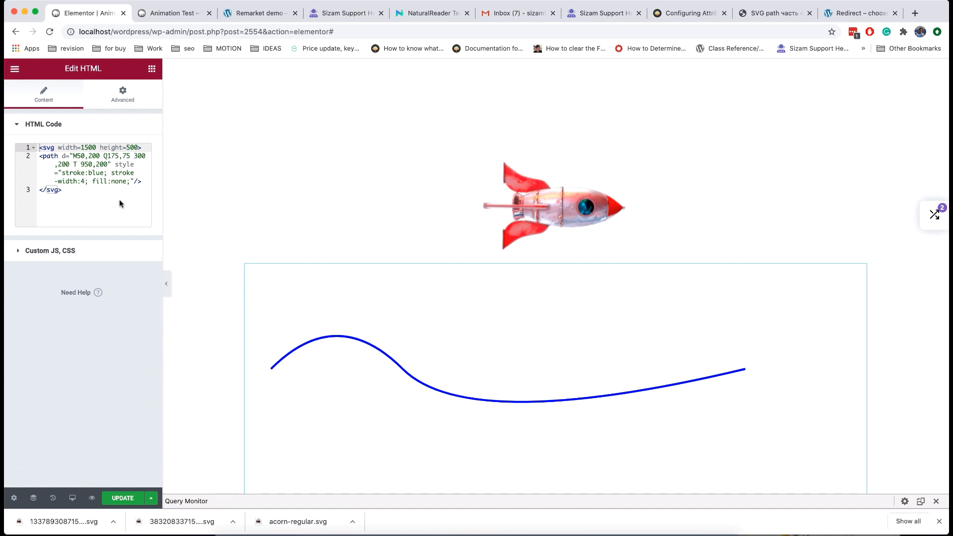
pyautogui.click(529, 207)
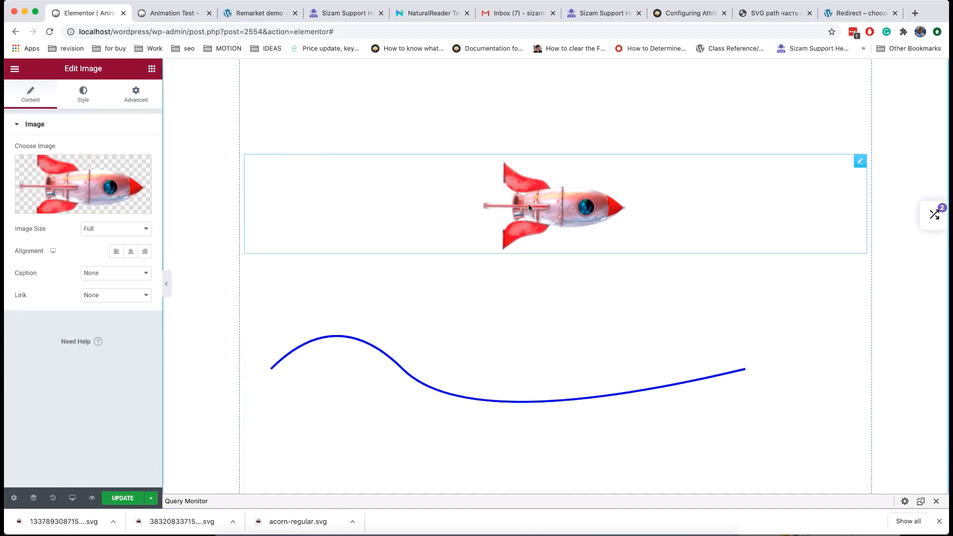
pyautogui.click(135, 95)
pyautogui.scroll(-5, 73, 334)
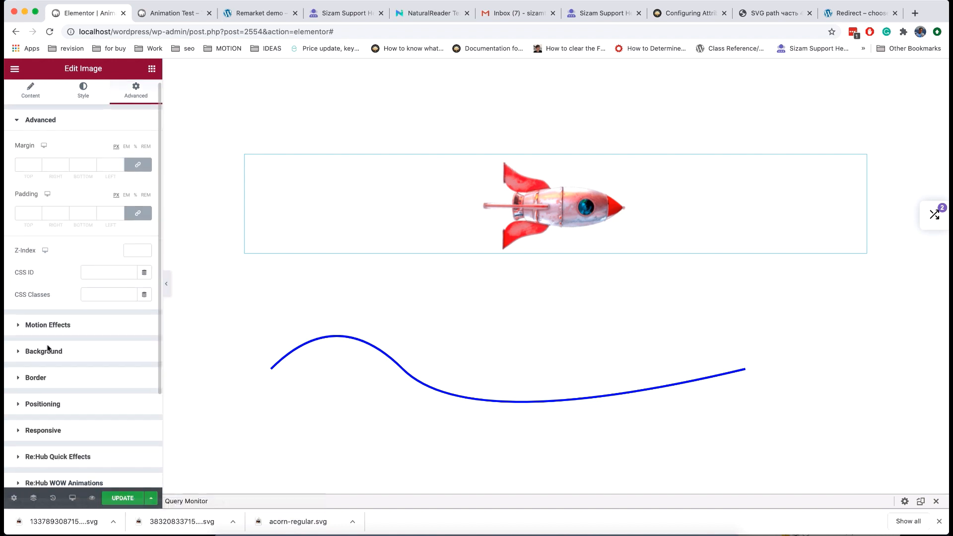
pyautogui.click(77, 307)
pyautogui.click(101, 259)
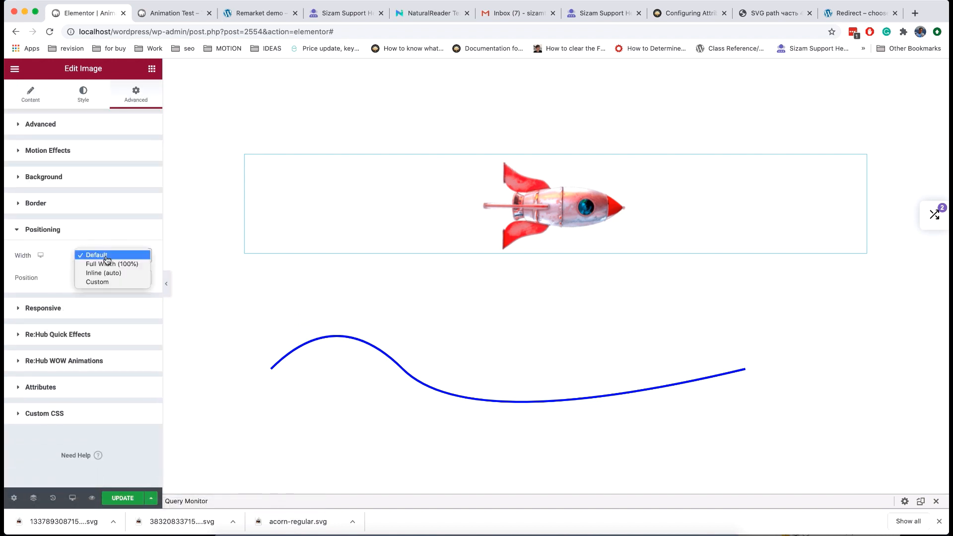
pyautogui.click(113, 274)
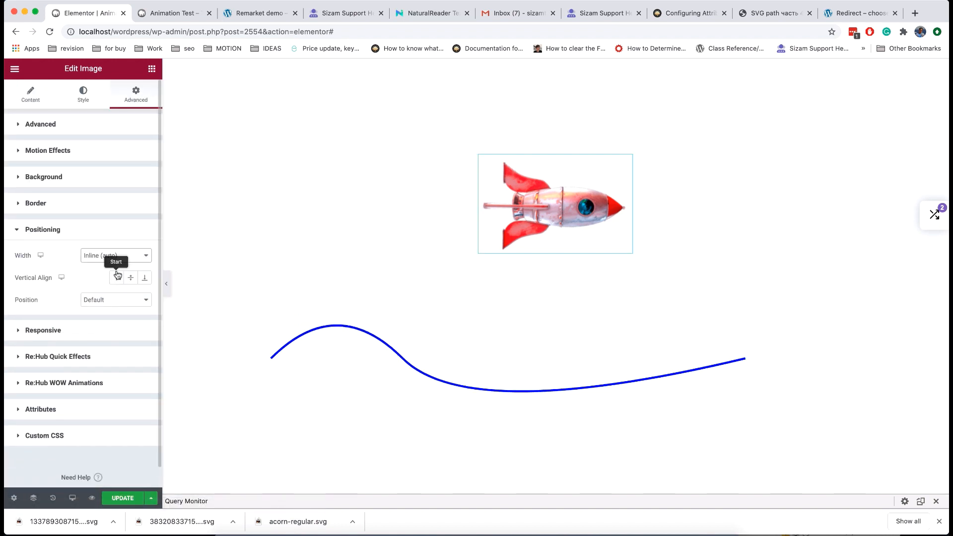
# Add id="mypath" to the path element in the blue curve's HTML code and copy the ID name
pyautogui.click(407, 338)
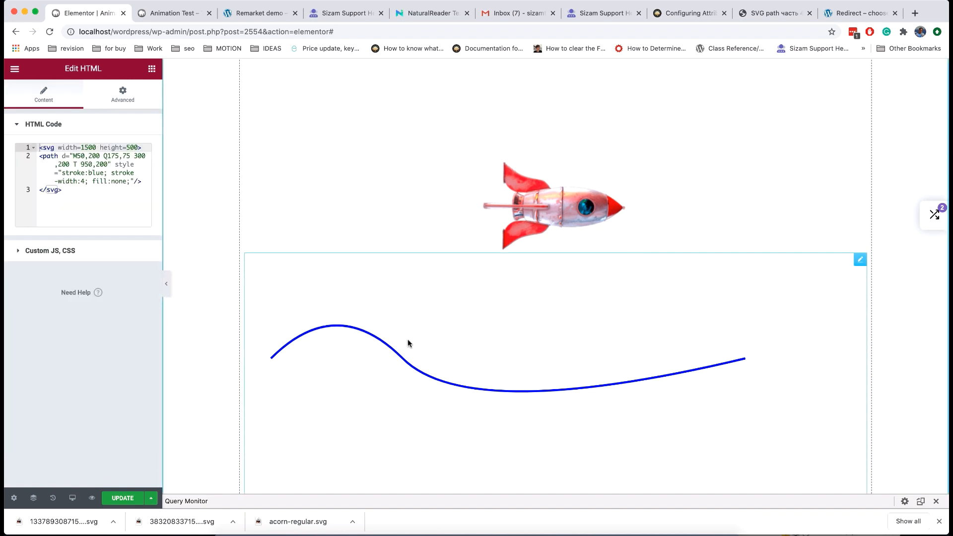
pyautogui.click(62, 156)
pyautogui.write('id=')
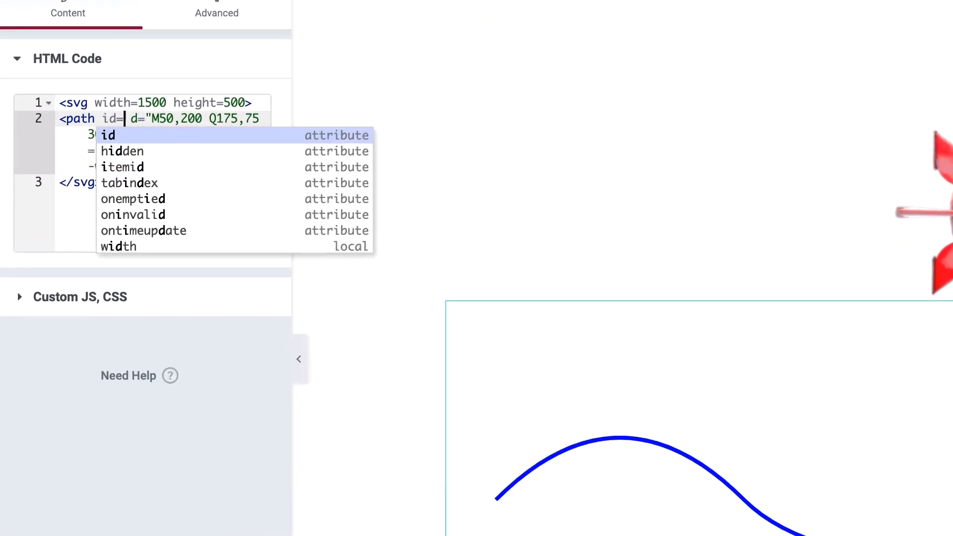
pyautogui.write('"mypath')
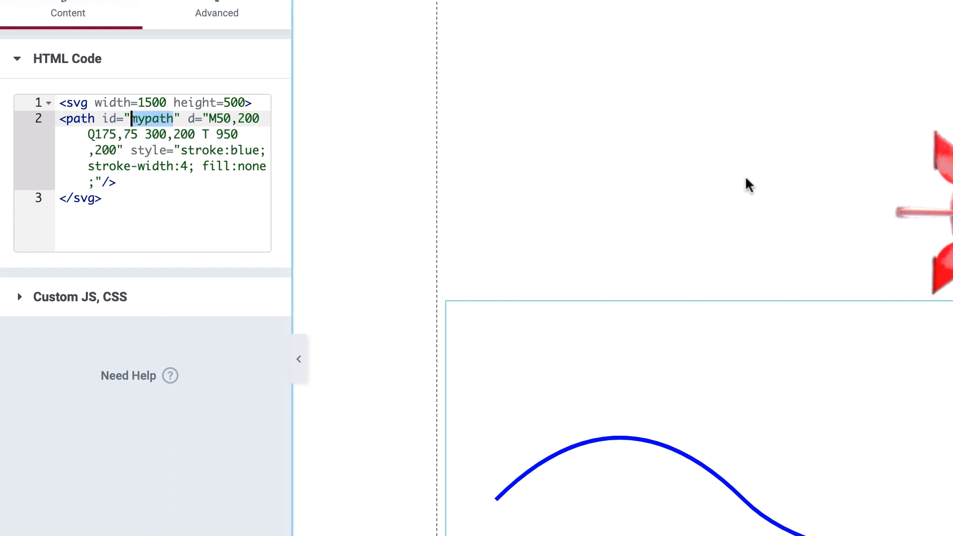
# Enable Re:Hub WOW advanced animations for the rocket image
pyautogui.click(928, 209)
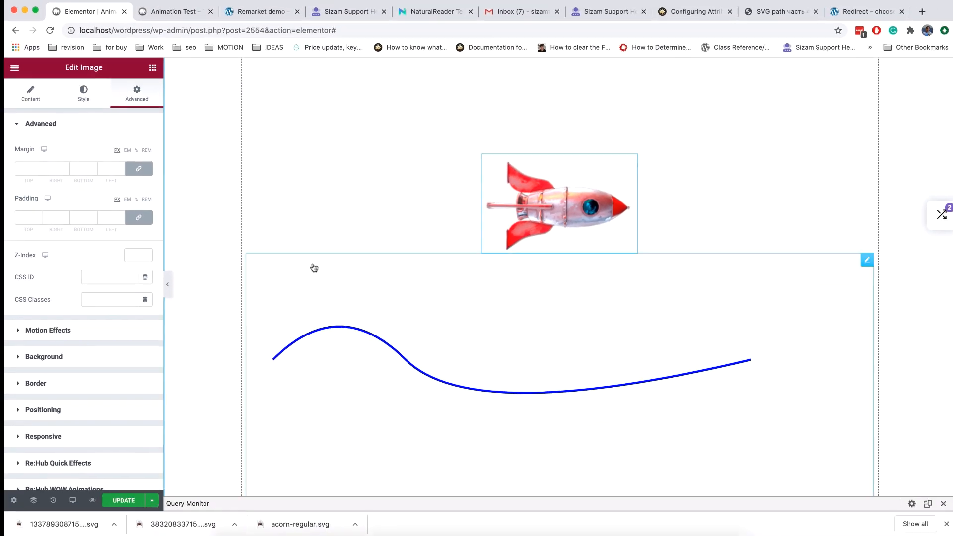
pyautogui.scroll(-3, 6, 401)
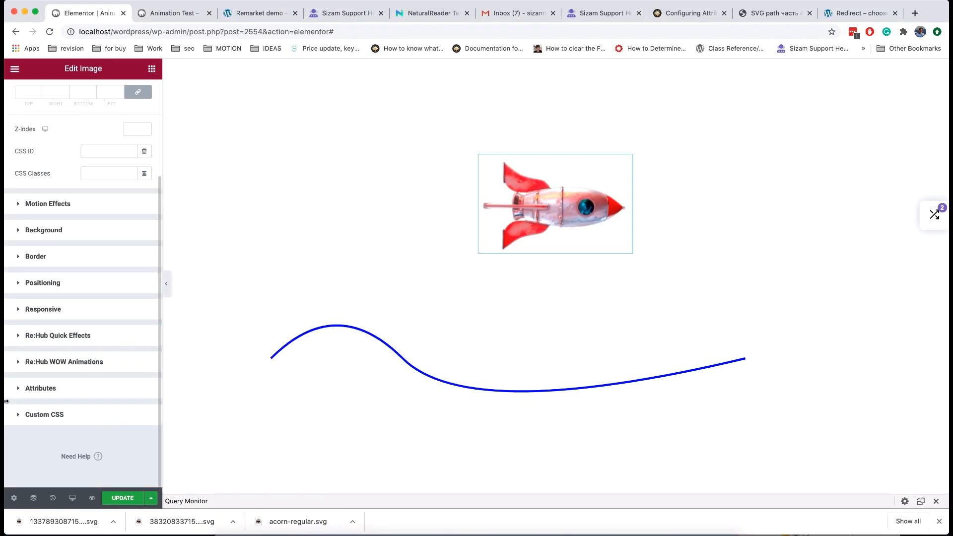
pyautogui.click(77, 363)
pyautogui.click(138, 305)
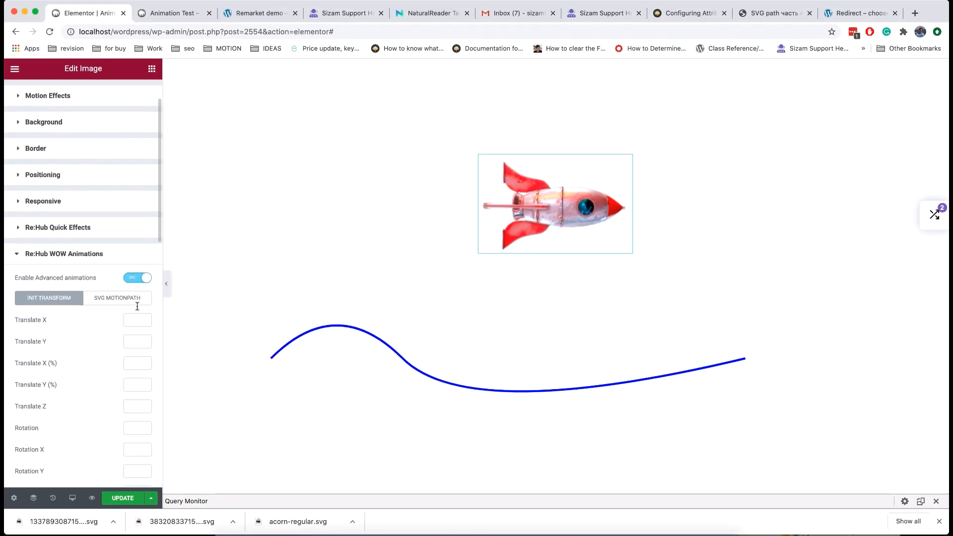
# Set the rocket image's SVG motion path to #mypath
pyautogui.scroll(-4, 42, 325)
pyautogui.scroll(2, 58, 257)
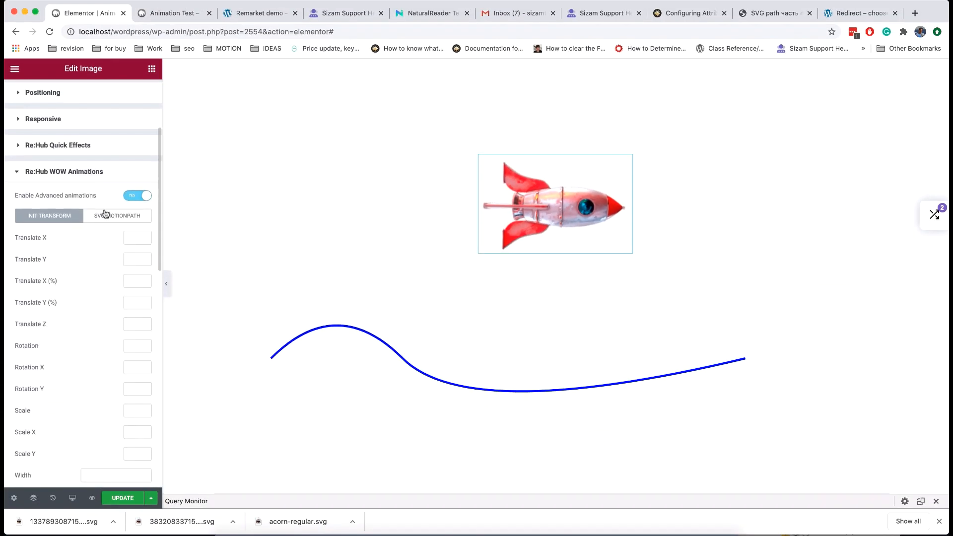
pyautogui.click(106, 215)
pyautogui.click(63, 249)
pyautogui.write('#mypath')
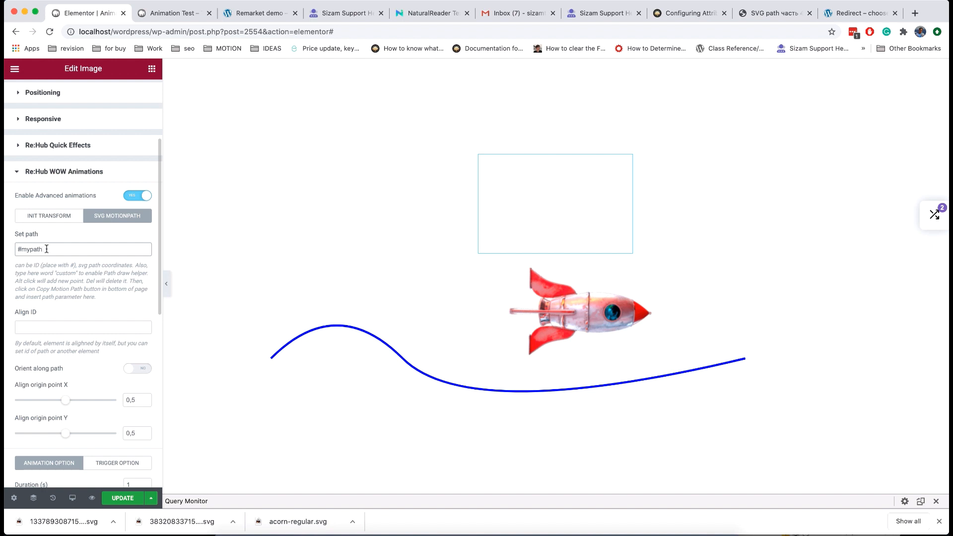
# Set the rocket's Align ID to #mypath and turn on Orient along path
pyautogui.click(36, 325)
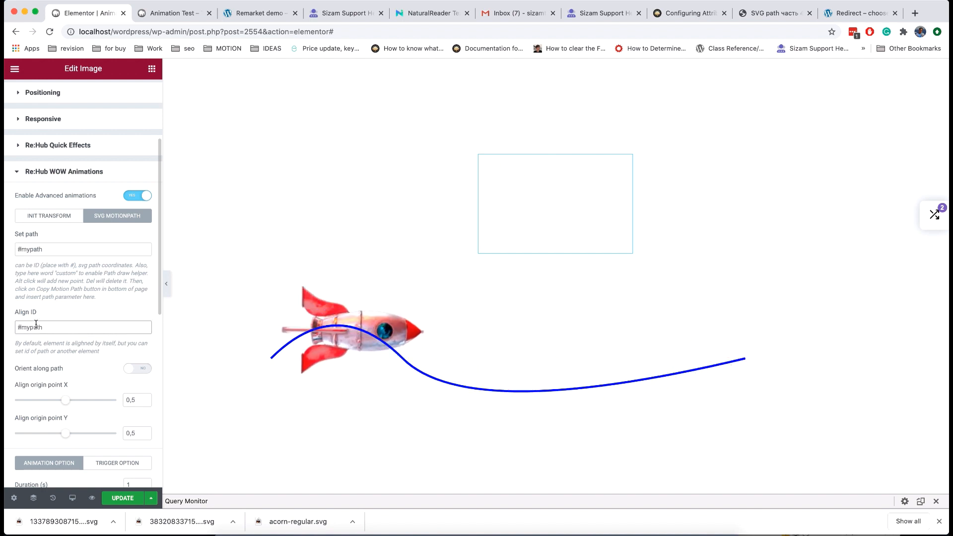
pyautogui.click(144, 368)
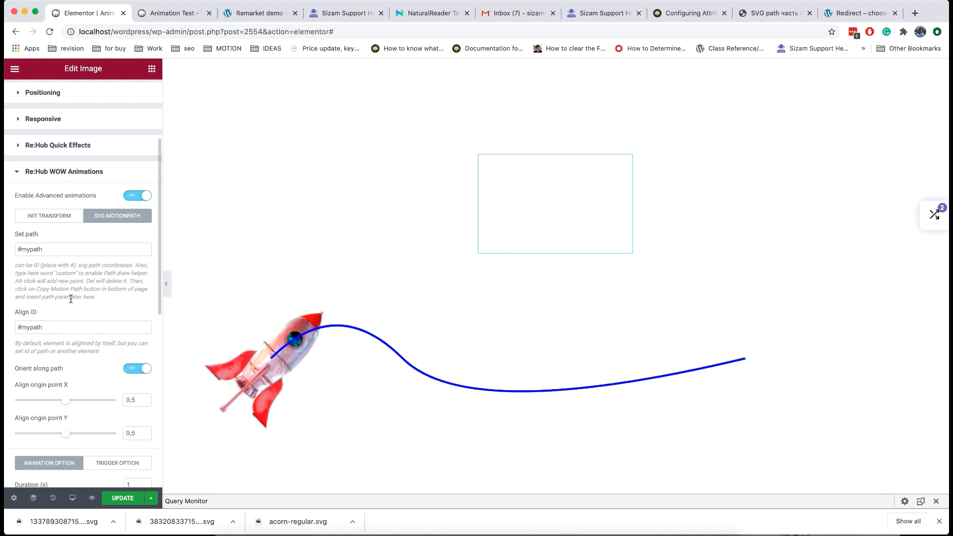
pyautogui.scroll(-6, 70, 298)
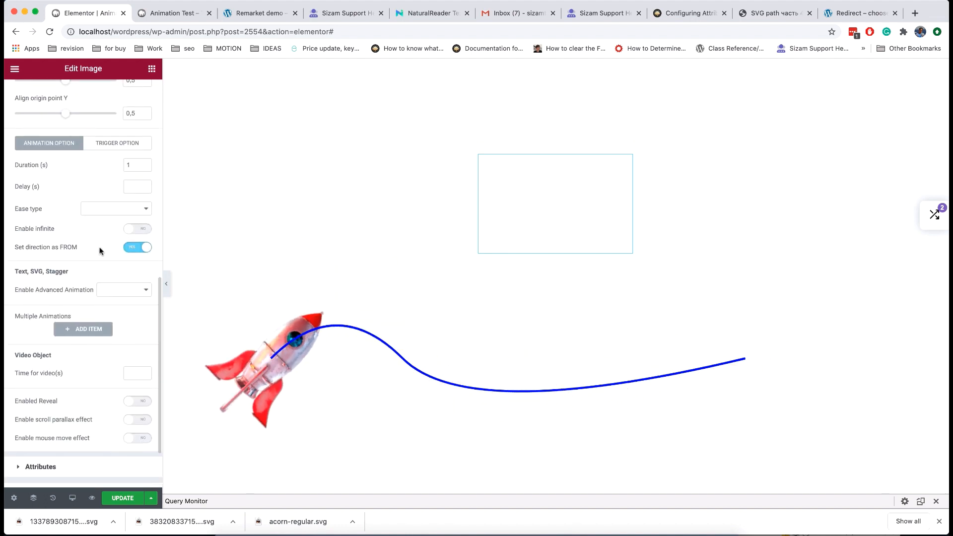
# Turn off Set direction as FROM for the rocket's animation and enable infinite looping with Yoyo style off
pyautogui.click(128, 249)
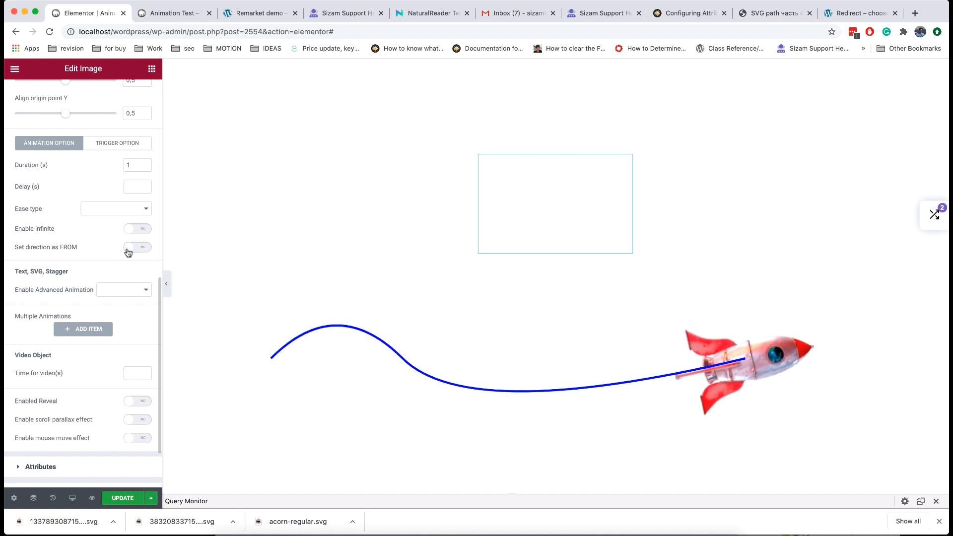
pyautogui.scroll(2, 110, 203)
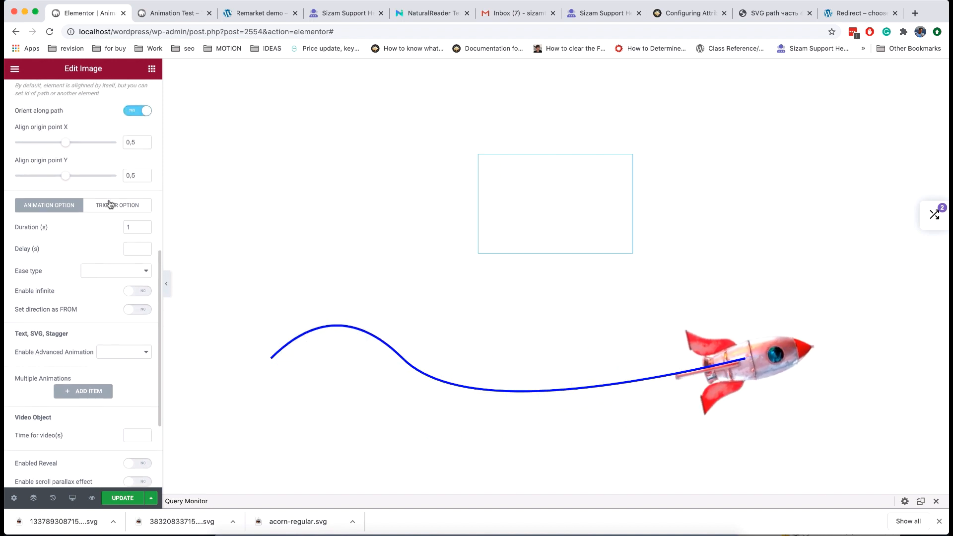
pyautogui.click(143, 291)
pyautogui.click(130, 312)
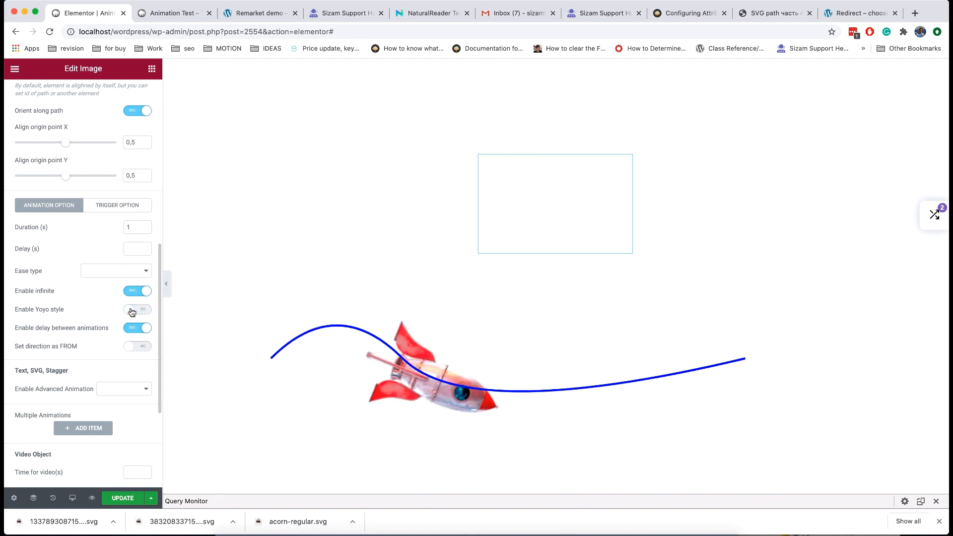
# Set the rocket animation's duration to 3 seconds and its delay to 2 seconds
pyautogui.doubleClick(130, 227)
pyautogui.write('3')
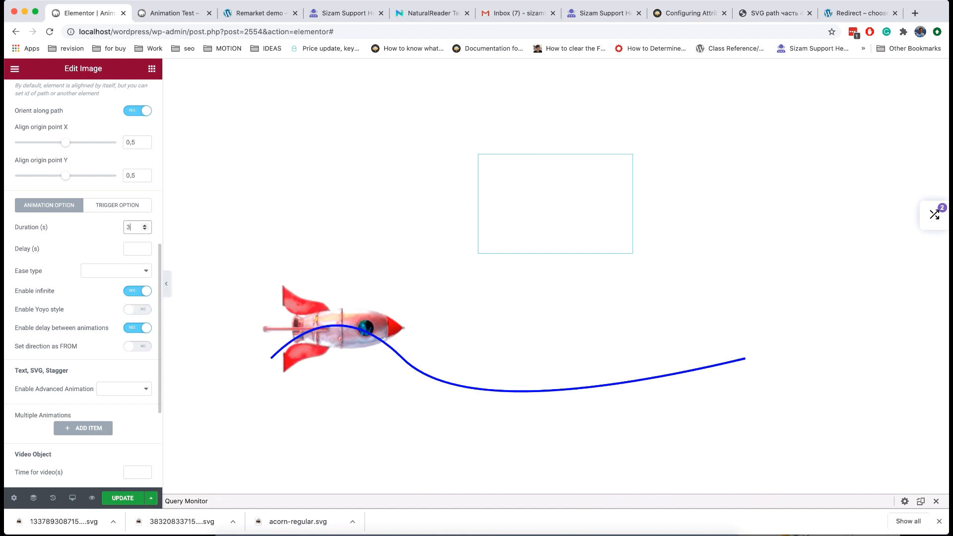
pyautogui.click(135, 248)
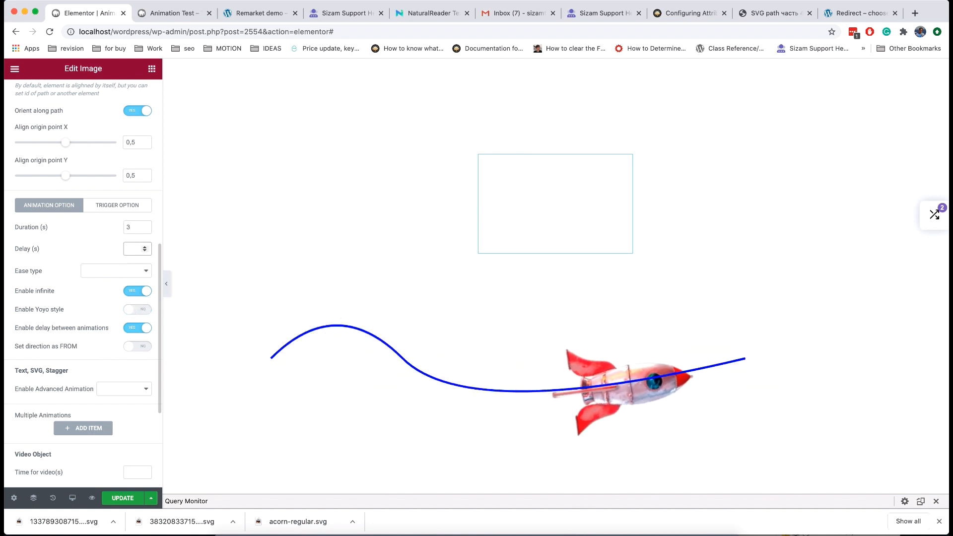
pyautogui.write('2')
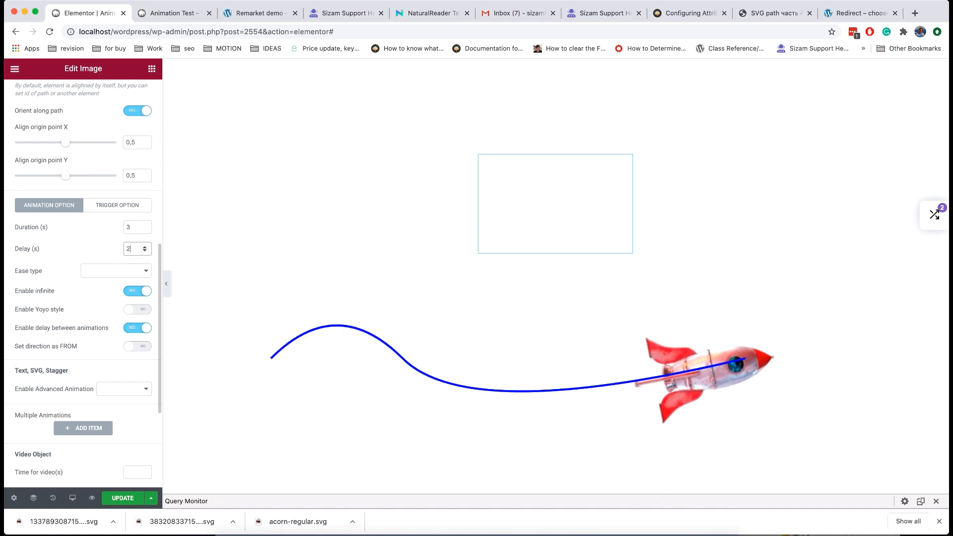
# Try an opacity of 1 in the rocket's initial transform and clear the value again
pyautogui.scroll(15, 117, 249)
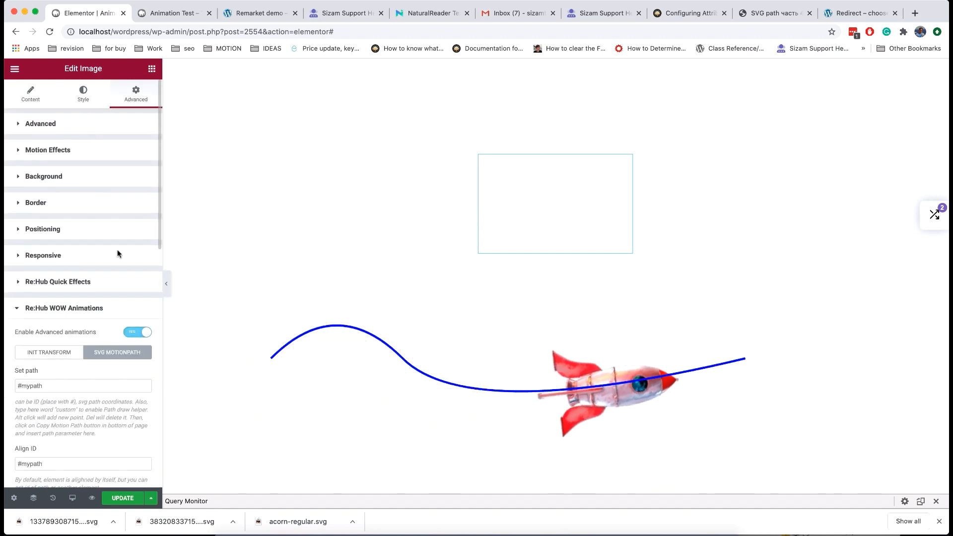
pyautogui.scroll(-5, 58, 155)
pyautogui.click(55, 145)
pyautogui.scroll(-5, 68, 274)
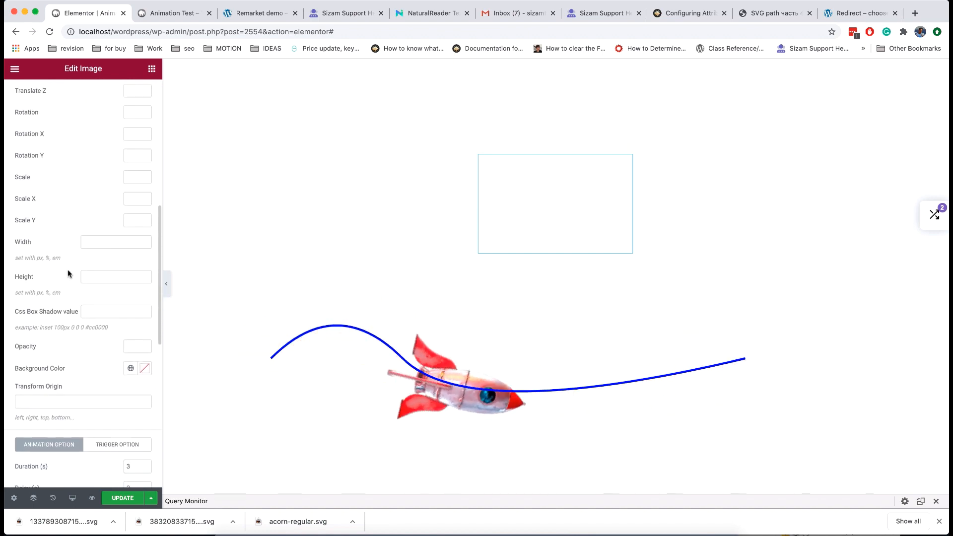
pyautogui.click(132, 340)
pyautogui.write('1')
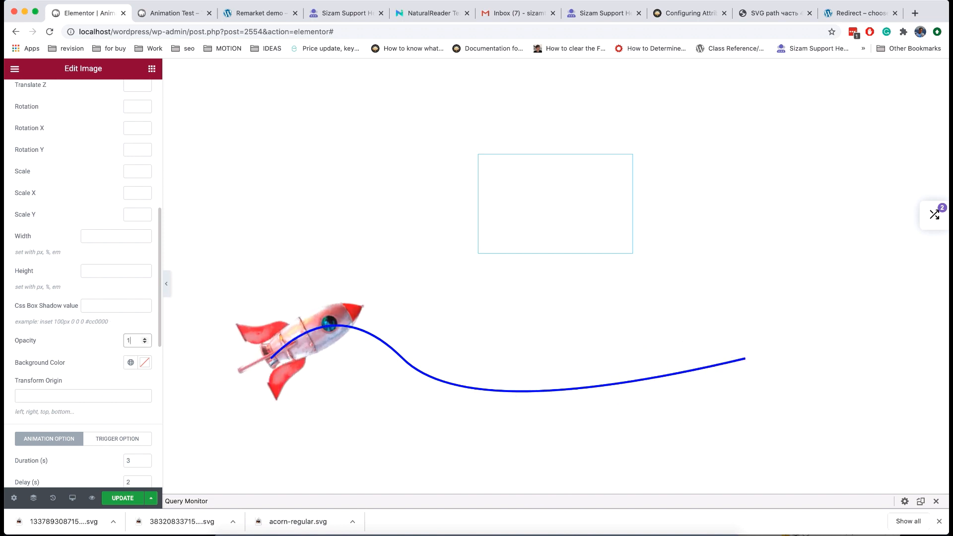
pyautogui.moveTo(131, 341); pyautogui.dragTo(125, 341)
pyautogui.press('BackSpace')
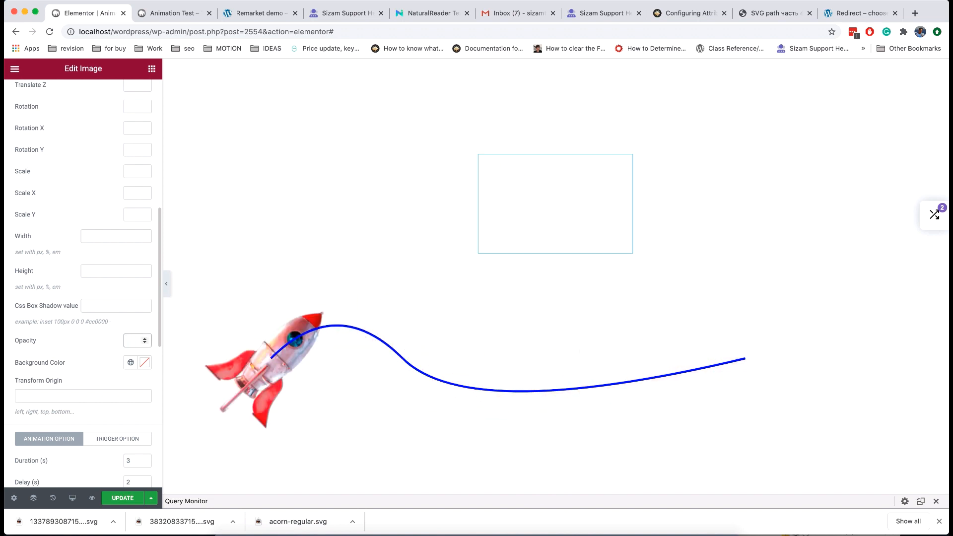
# Try a scale of 2 in the rocket's initial transform and clear the value again
pyautogui.scroll(4, 135, 293)
pyautogui.click(134, 255)
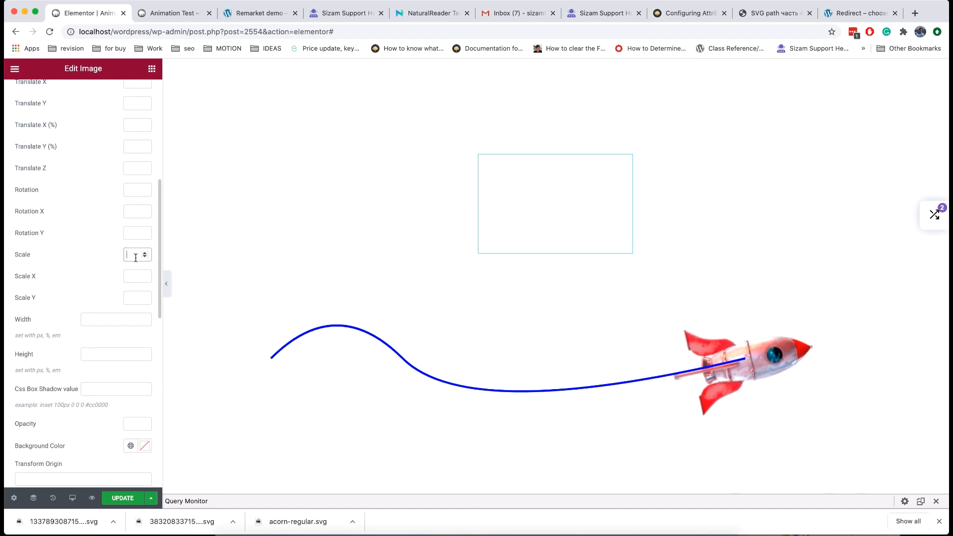
pyautogui.write('2')
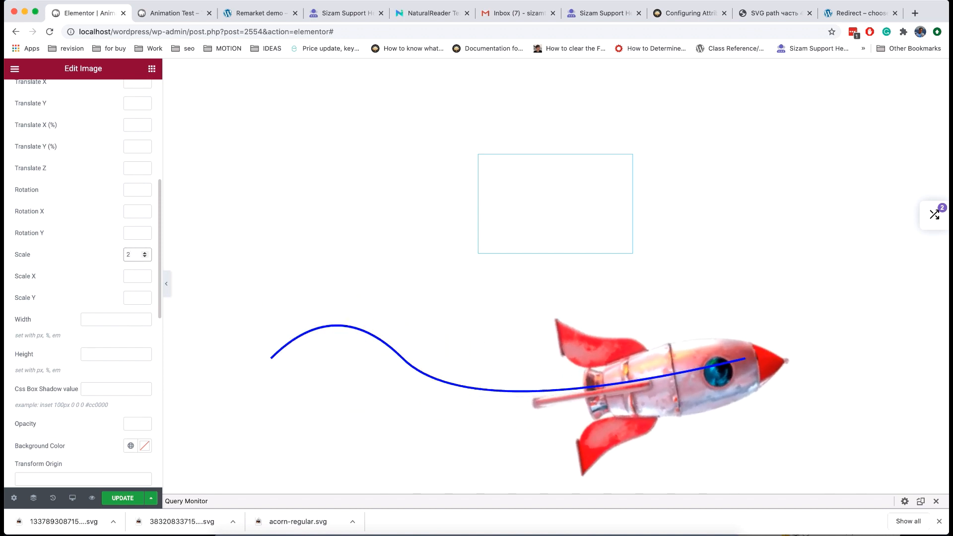
pyautogui.press('BackSpace')
pyautogui.scroll(4, 82, 264)
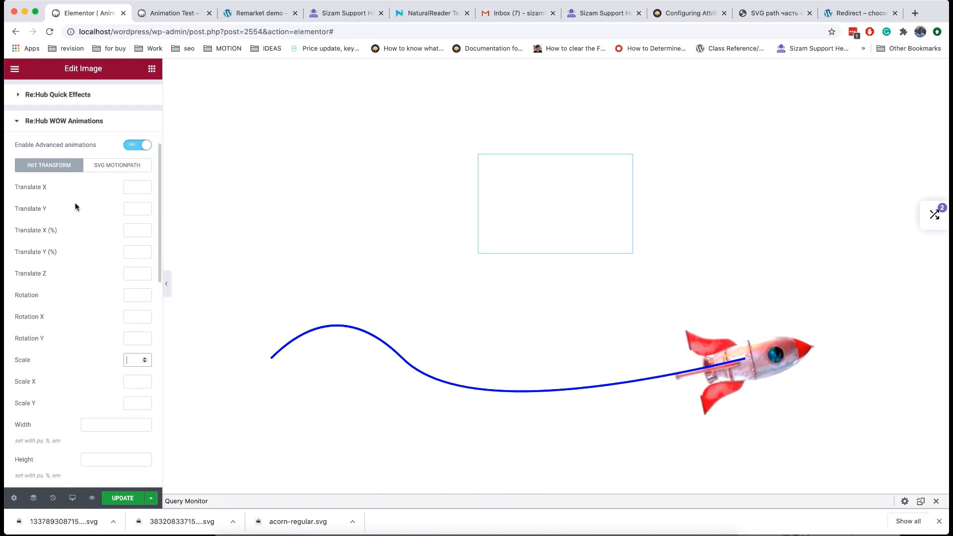
pyautogui.scroll(-10, 76, 203)
pyautogui.scroll(-5, 75, 202)
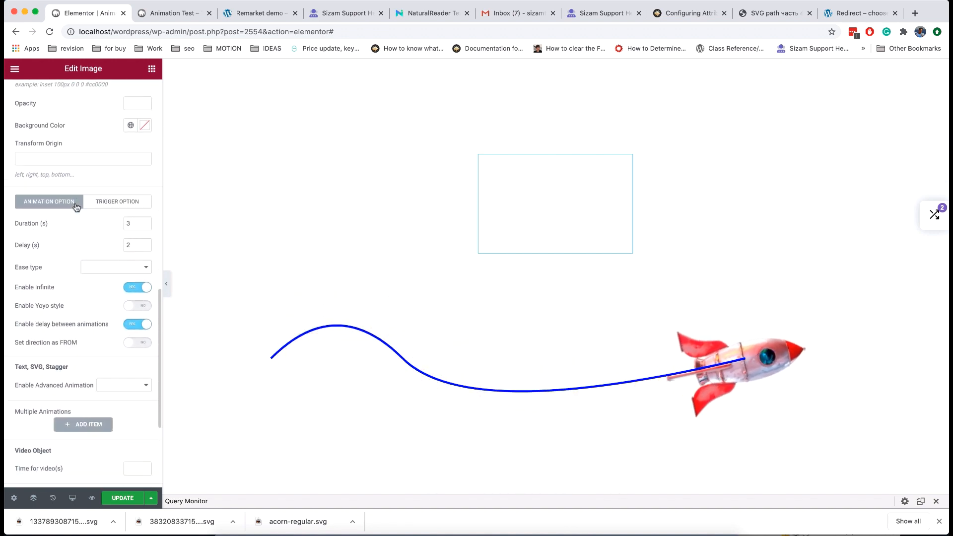
pyautogui.scroll(10, 76, 203)
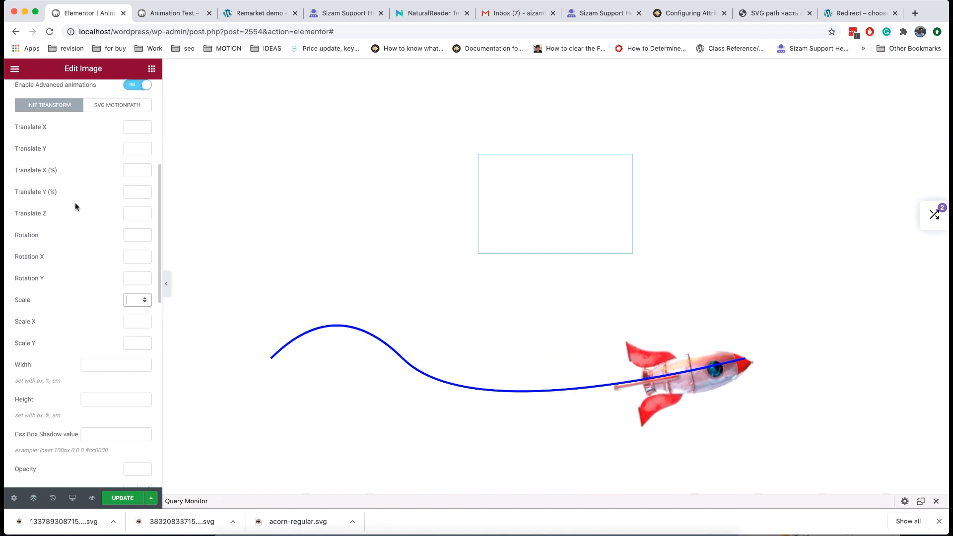
# Hide the blue curve by deleting stroke:blue; from the path style in its HTML code
pyautogui.click(340, 359)
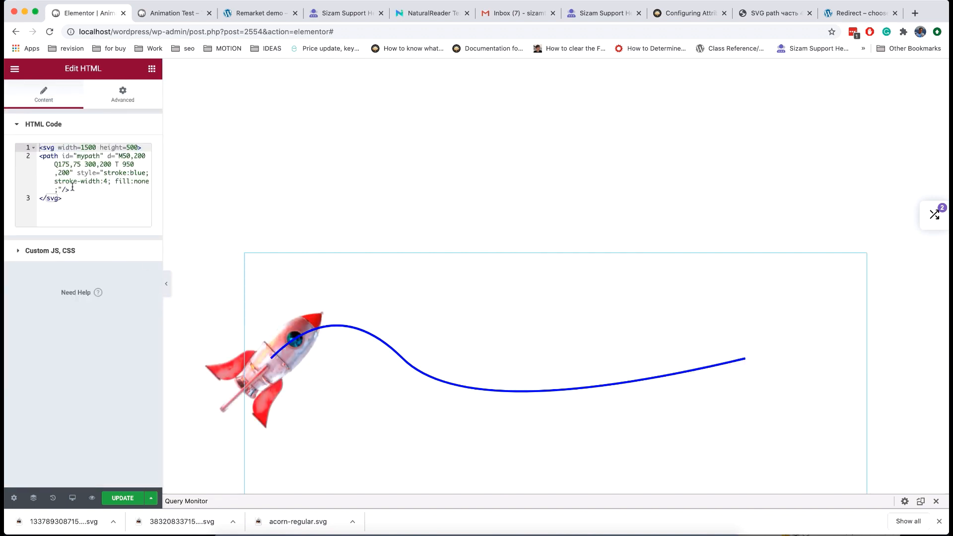
pyautogui.click(110, 182)
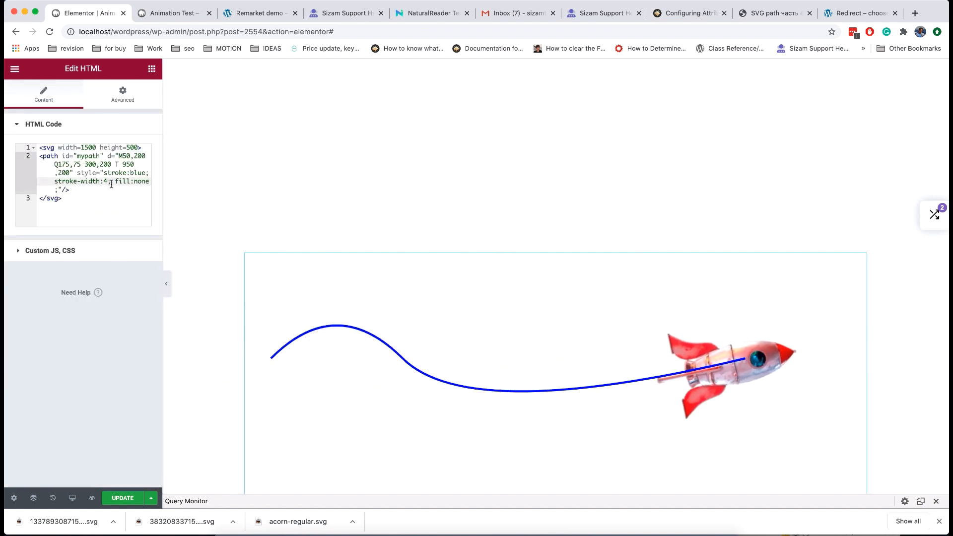
pyautogui.click(149, 172)
pyautogui.moveTo(119, 173); pyautogui.dragTo(106, 173)
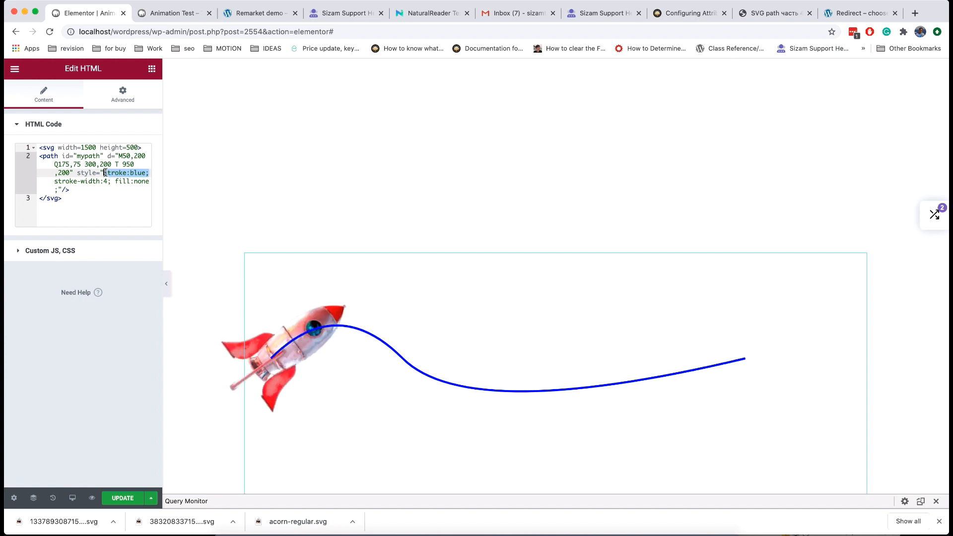
pyautogui.press('BackSpace')
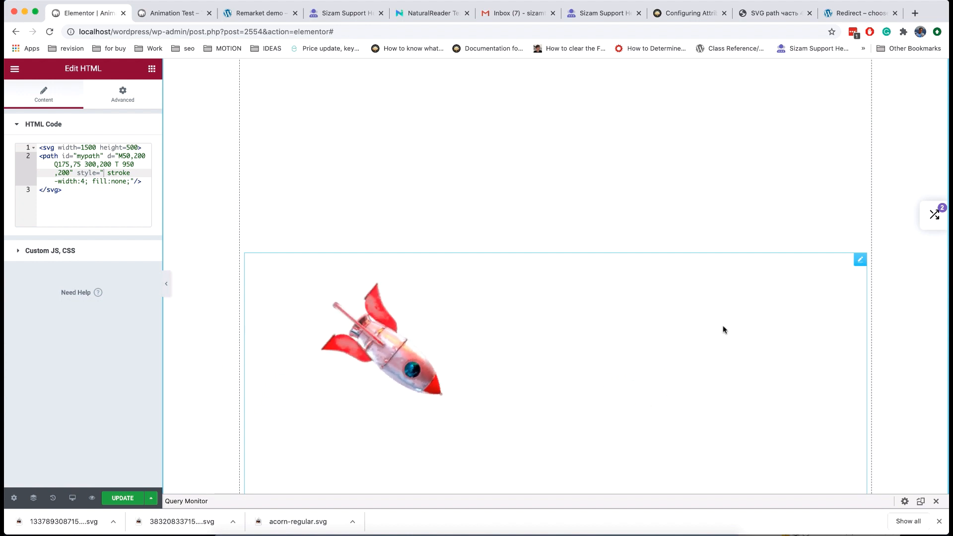
# Open the Navigator for the rocket image and select the elements in its column, ending on the image
pyautogui.click(605, 218)
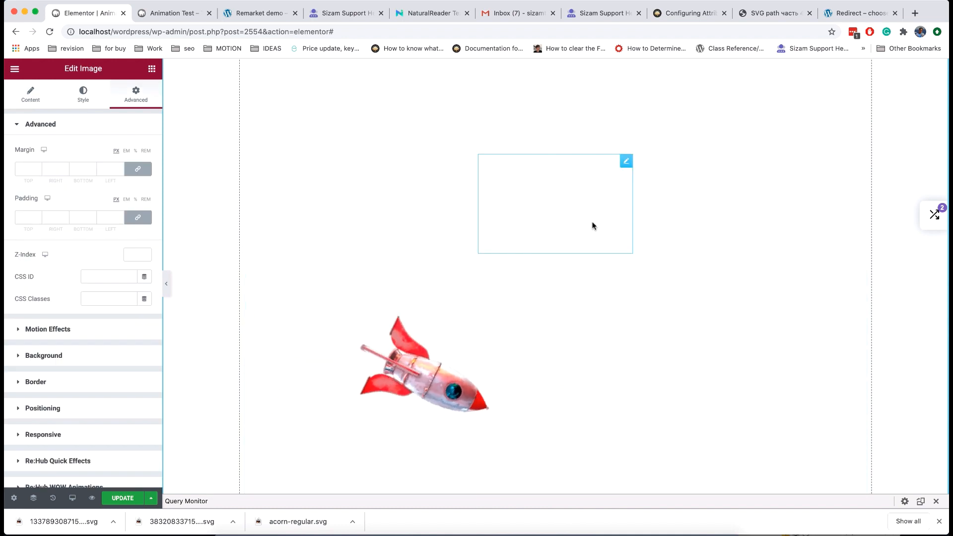
pyautogui.rightClick(569, 187)
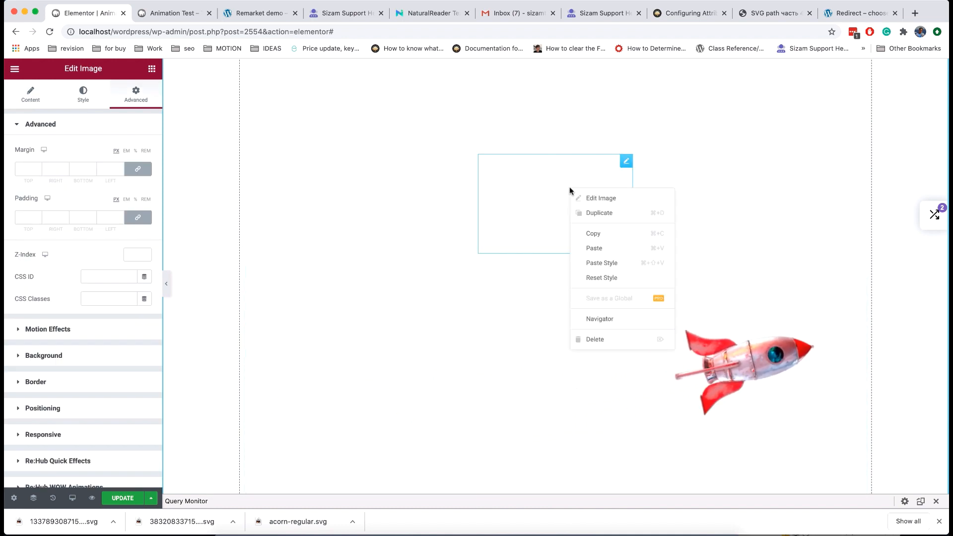
pyautogui.click(617, 319)
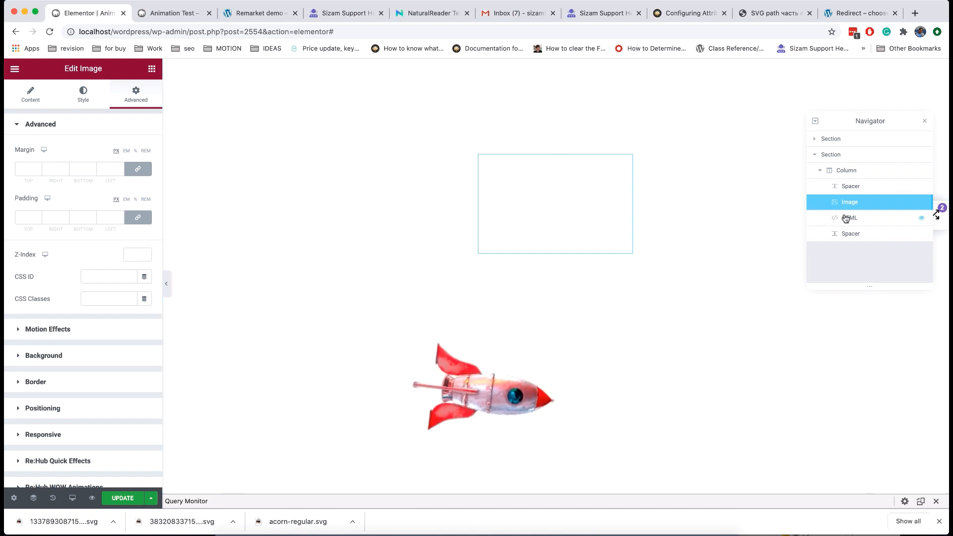
pyautogui.click(856, 187)
pyautogui.click(862, 203)
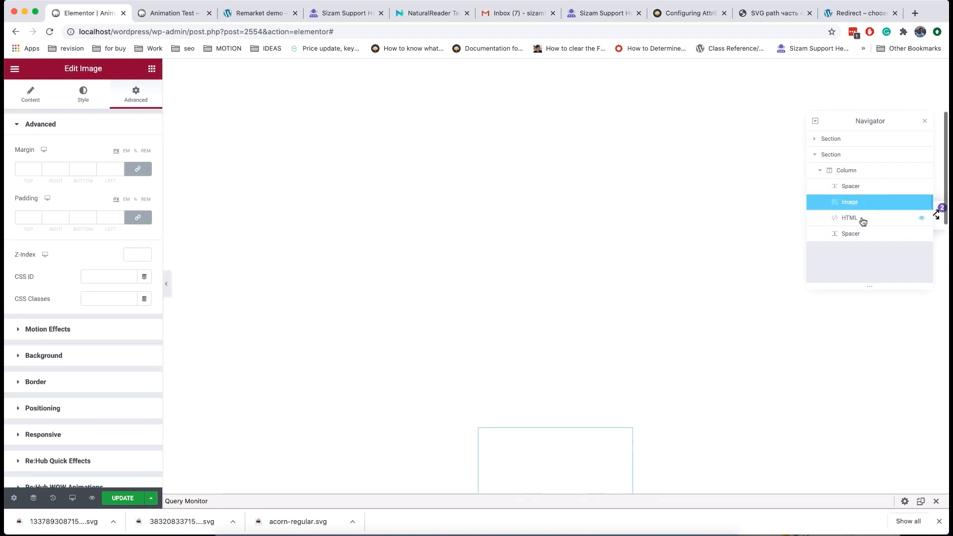
pyautogui.click(863, 219)
pyautogui.click(863, 204)
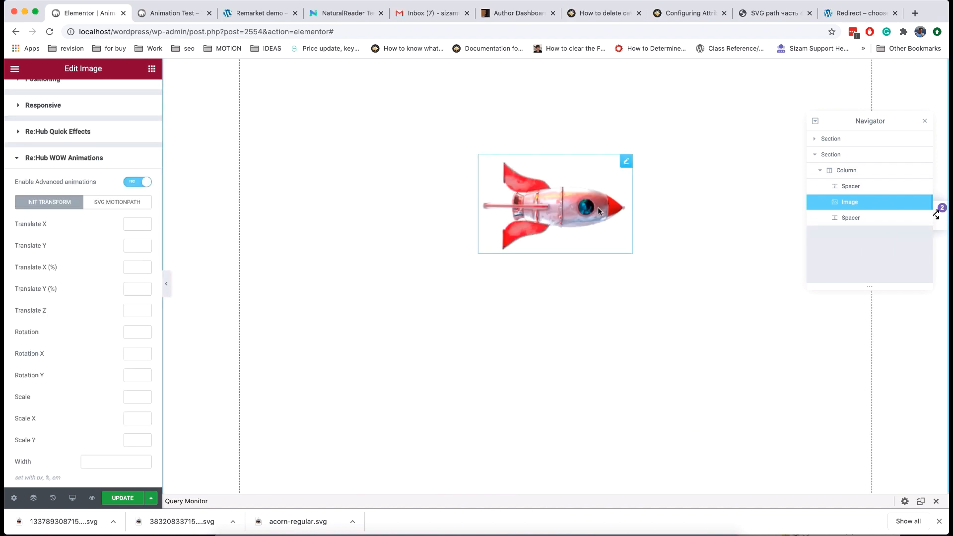
# Set the rocket image's SVG motion path to custom, then save the page and reload the editor
pyautogui.click(107, 208)
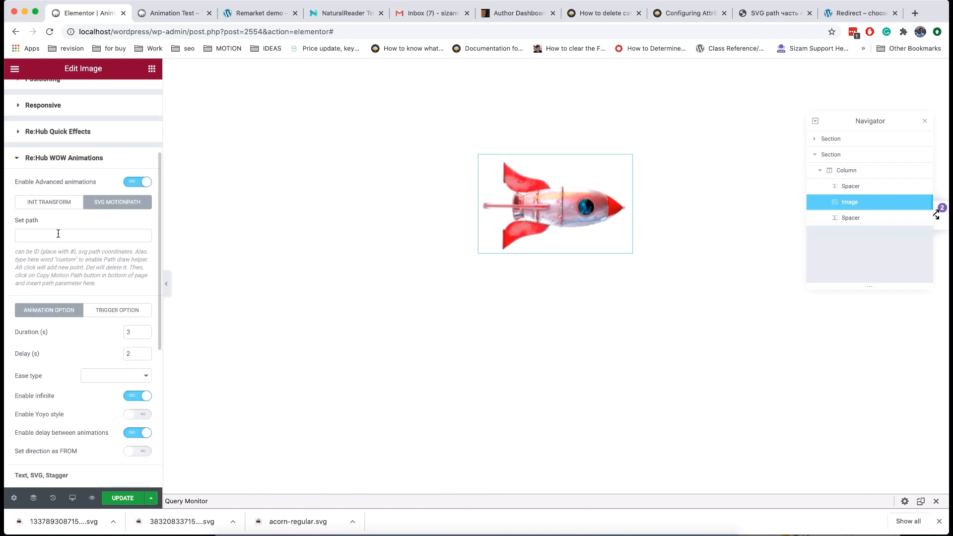
pyautogui.write('custom')
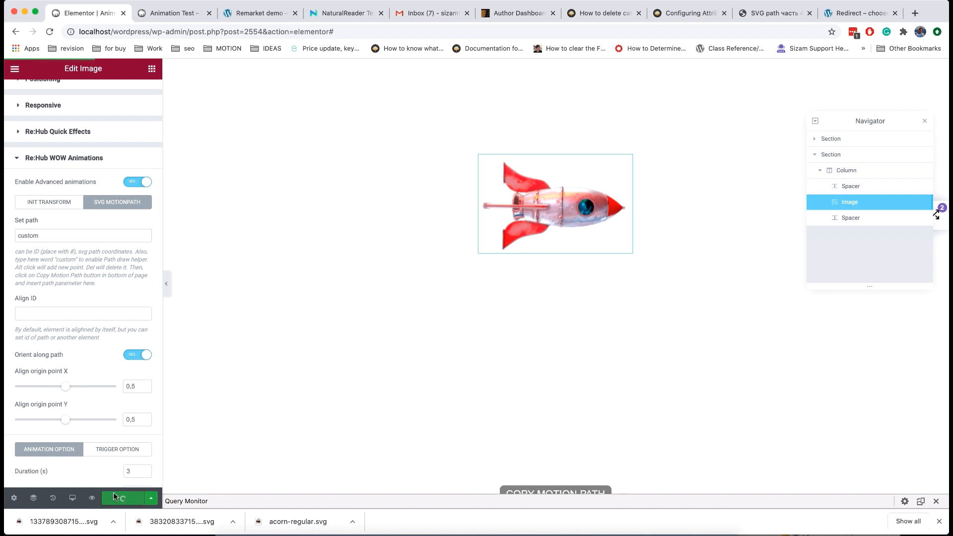
pyautogui.click(938, 521)
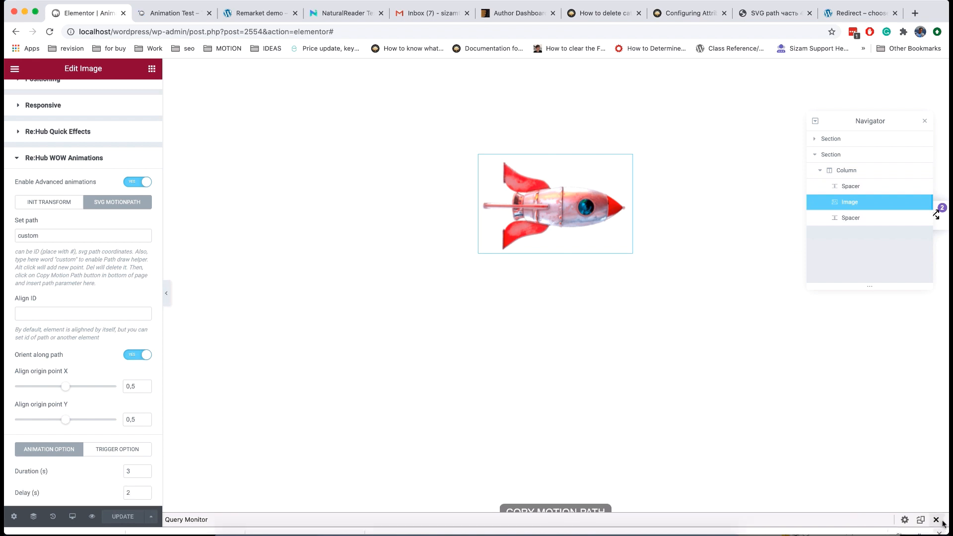
pyautogui.click(50, 33)
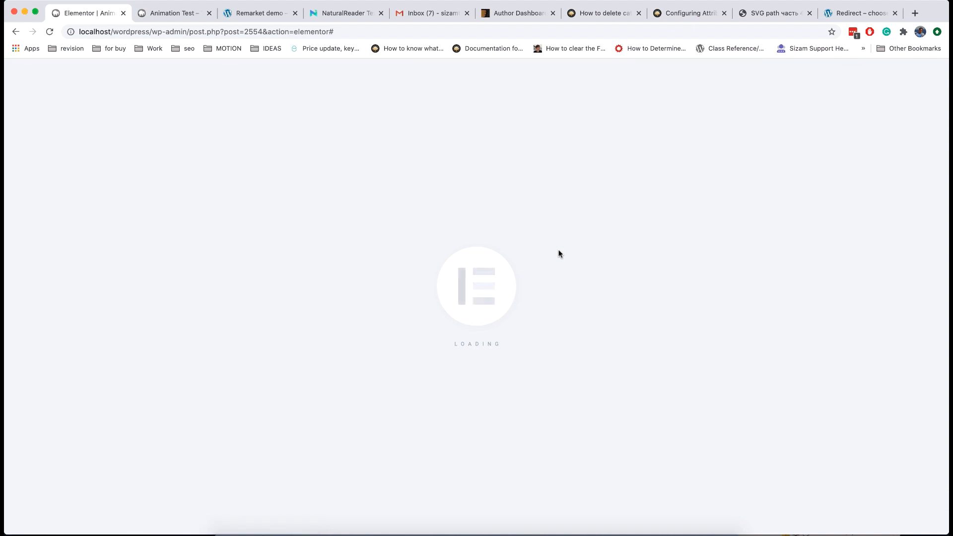
# Reshape the rocket's custom motion path into a wave by adding a peak point, lowering the middle point and extending both ends outward
pyautogui.scroll(-4, 558, 253)
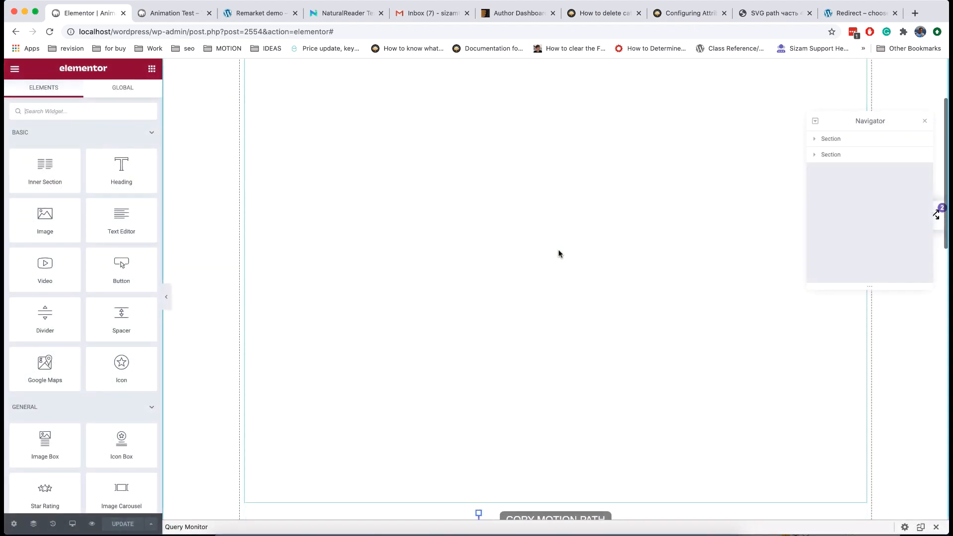
pyautogui.scroll(-4, 559, 254)
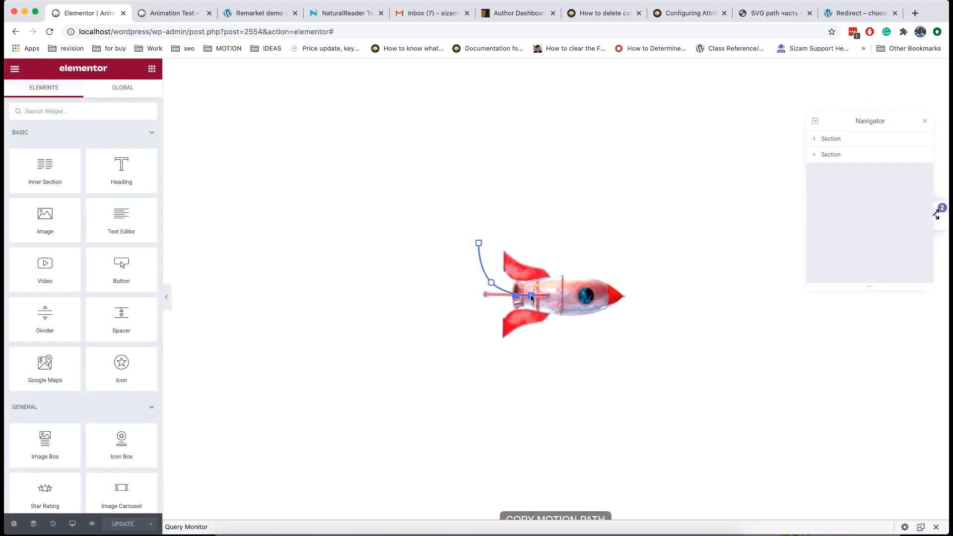
pyautogui.moveTo(530, 296); pyautogui.dragTo(625, 353)
pyautogui.moveTo(491, 282); pyautogui.dragTo(476, 330)
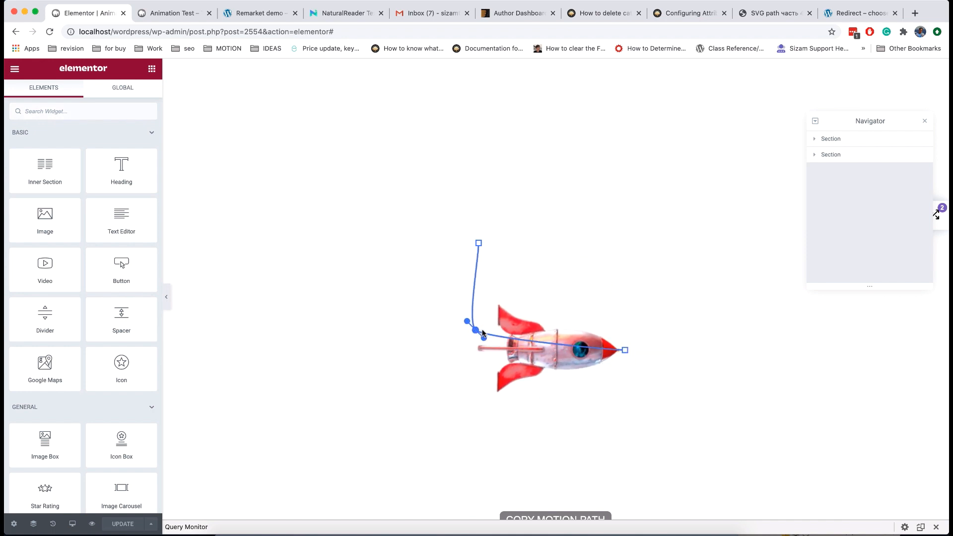
pyautogui.moveTo(539, 344); pyautogui.dragTo(635, 225)
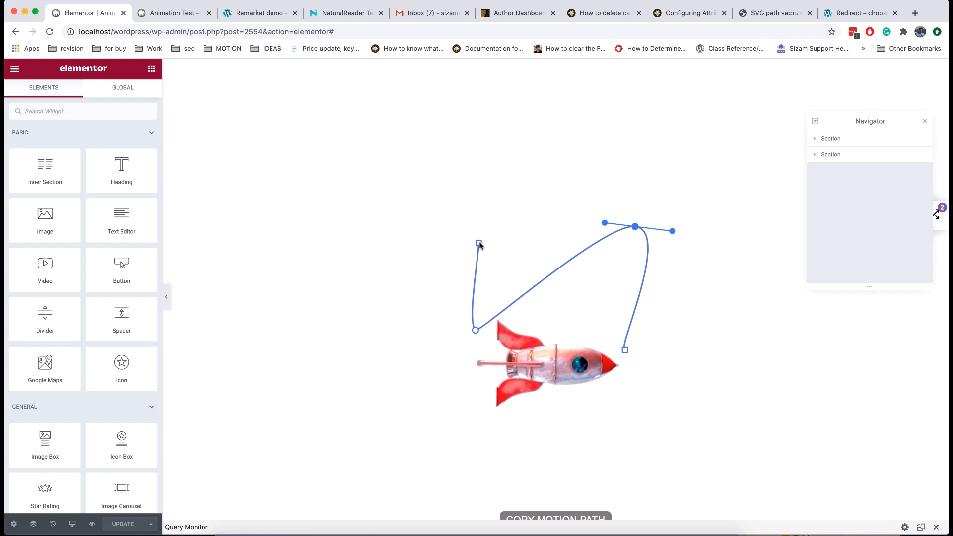
pyautogui.moveTo(478, 243); pyautogui.dragTo(347, 295)
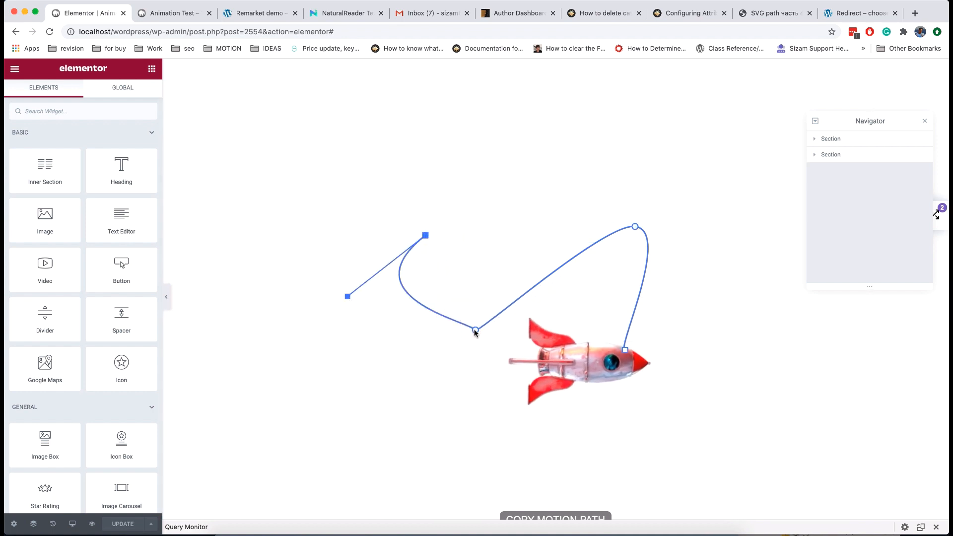
pyautogui.click(475, 330)
pyautogui.moveTo(625, 350); pyautogui.dragTo(721, 338)
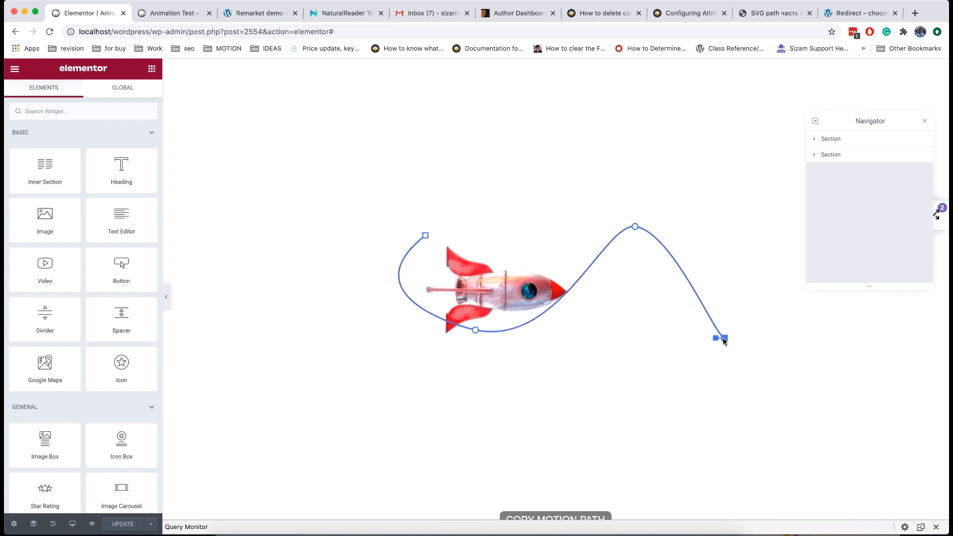
# Reopen the rocket image's SVG motion path settings and copy the custom-drawn motion path
pyautogui.click(572, 266)
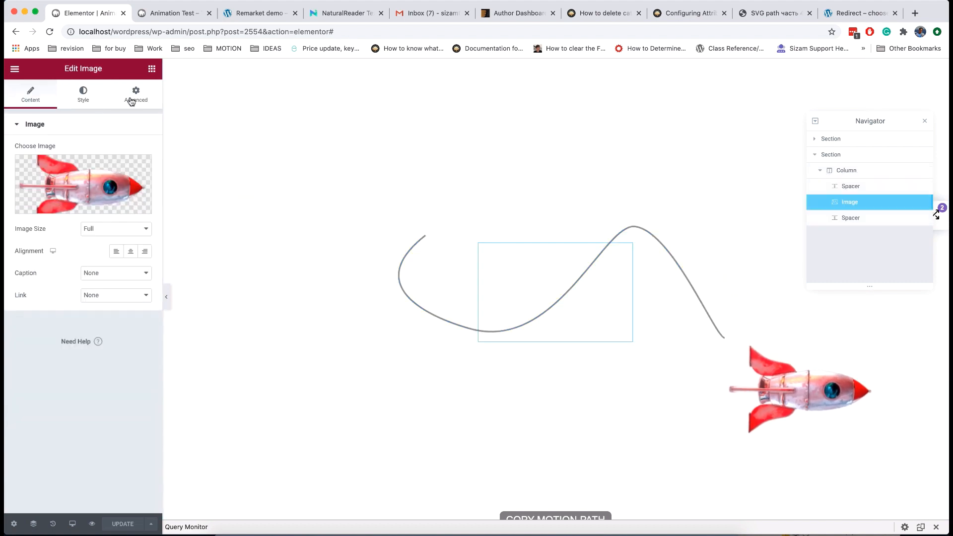
pyautogui.click(131, 99)
pyautogui.scroll(-4, 100, 331)
pyautogui.click(103, 386)
pyautogui.scroll(-1, 102, 387)
pyautogui.click(111, 249)
pyautogui.scroll(-1, 101, 328)
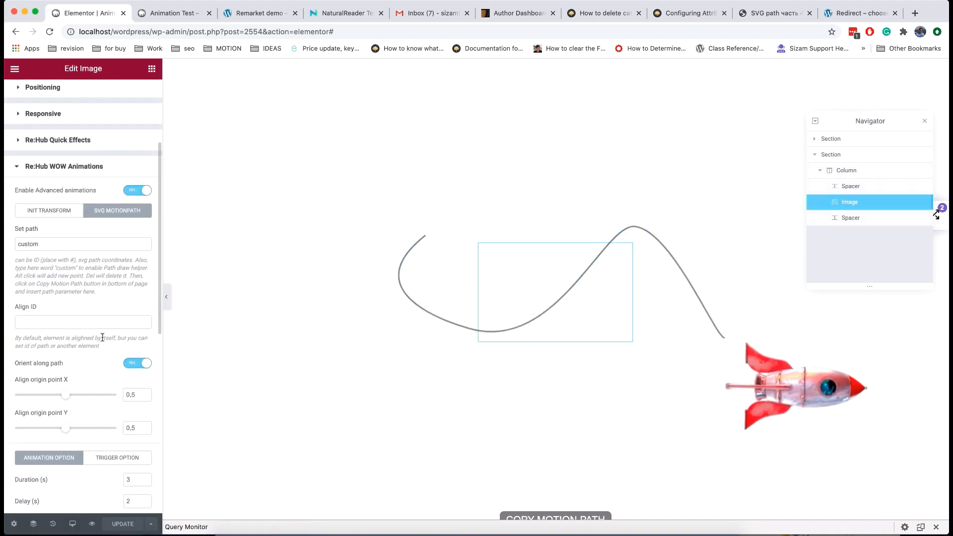
pyautogui.click(605, 519)
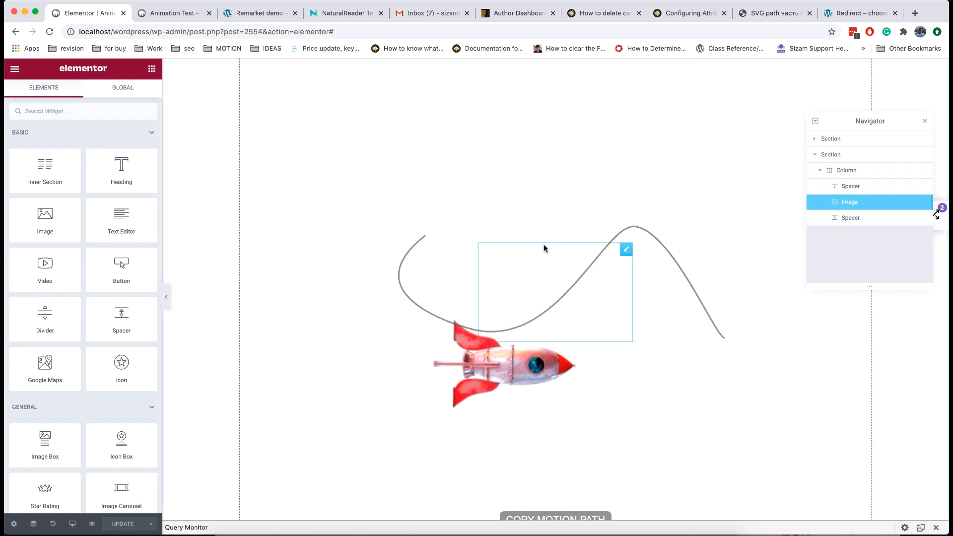
# Replace custom in the rocket image's SVG motion path setting with the copied path coordinates
pyautogui.click(544, 248)
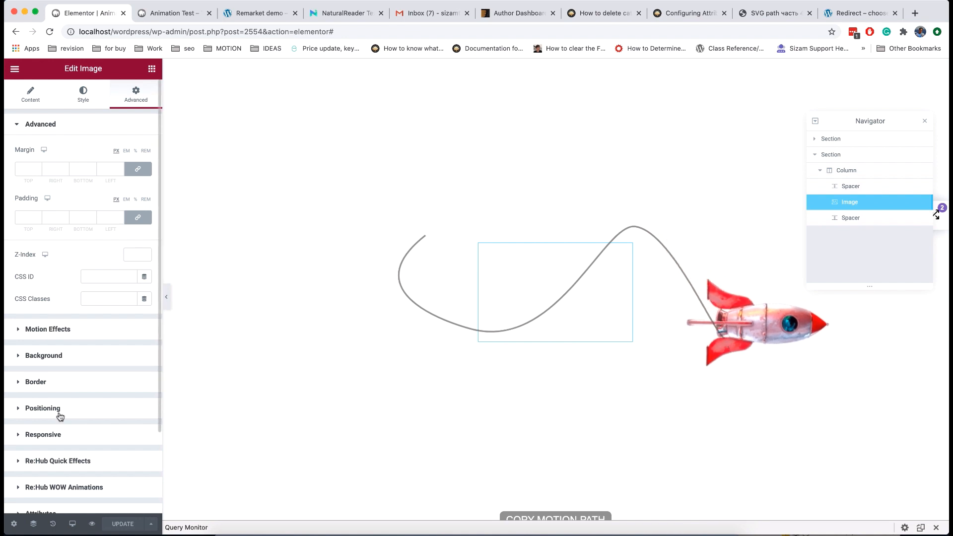
pyautogui.scroll(-3, 57, 412)
pyautogui.click(77, 382)
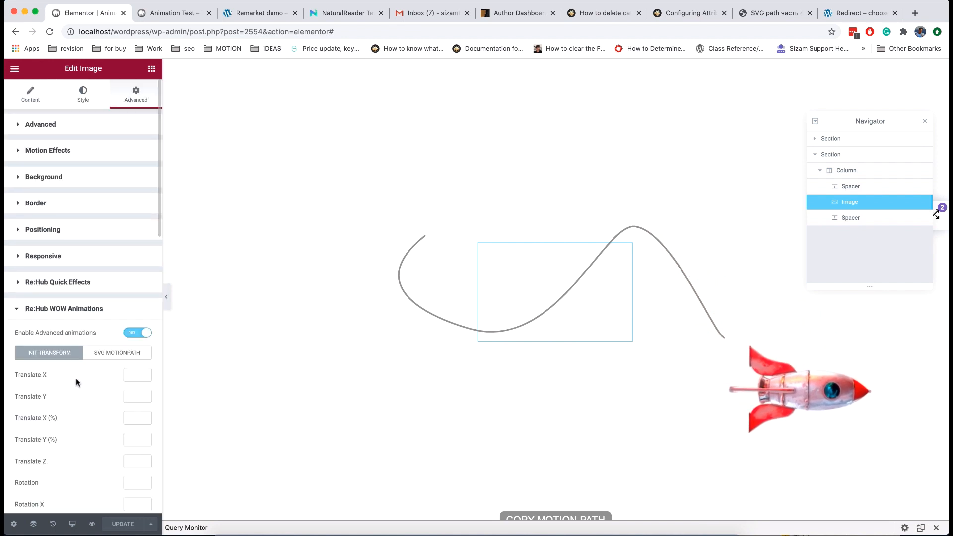
pyautogui.click(108, 351)
pyautogui.scroll(-2, 107, 351)
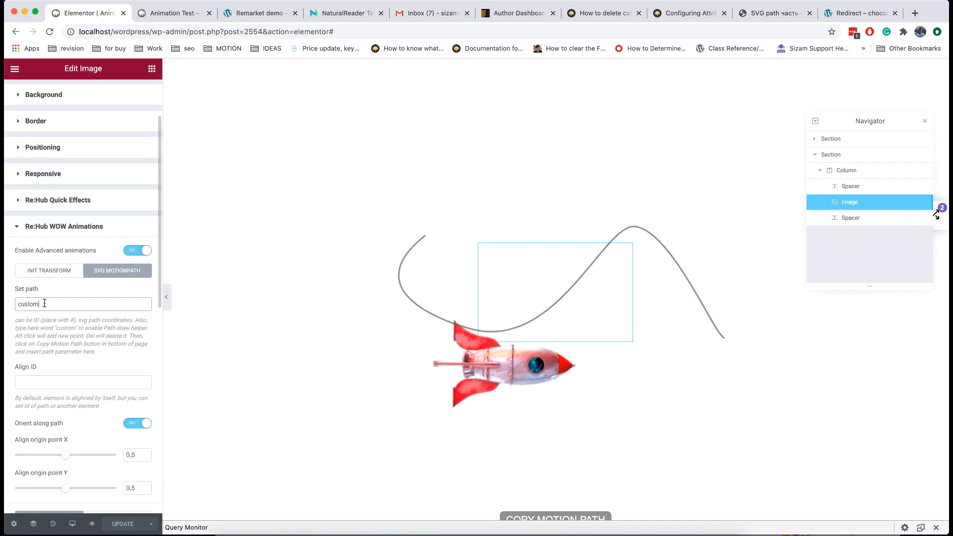
pyautogui.moveTo(44, 304); pyautogui.dragTo(7, 305)
pyautogui.press('super+v')
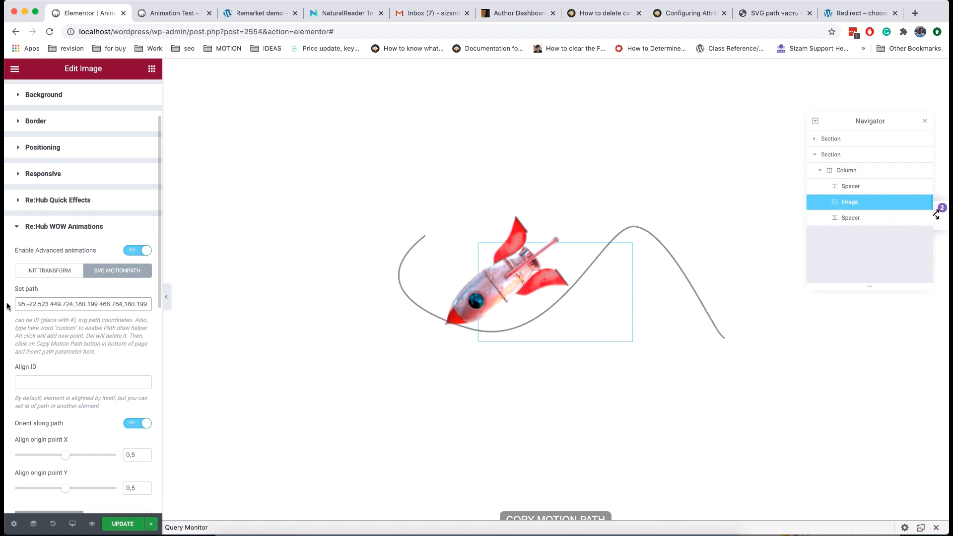
# Turn Orient along path off and back on for the rocket image
pyautogui.click(128, 423)
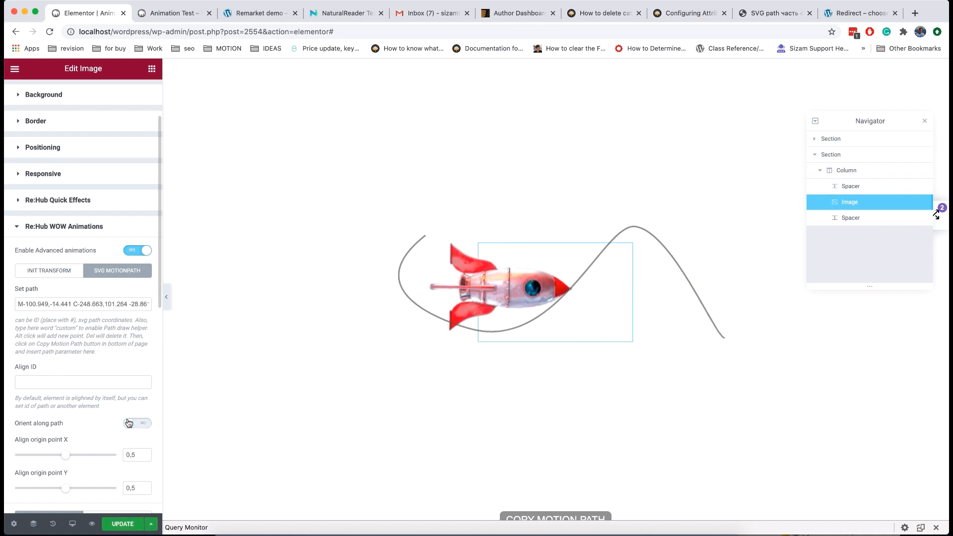
pyautogui.click(143, 424)
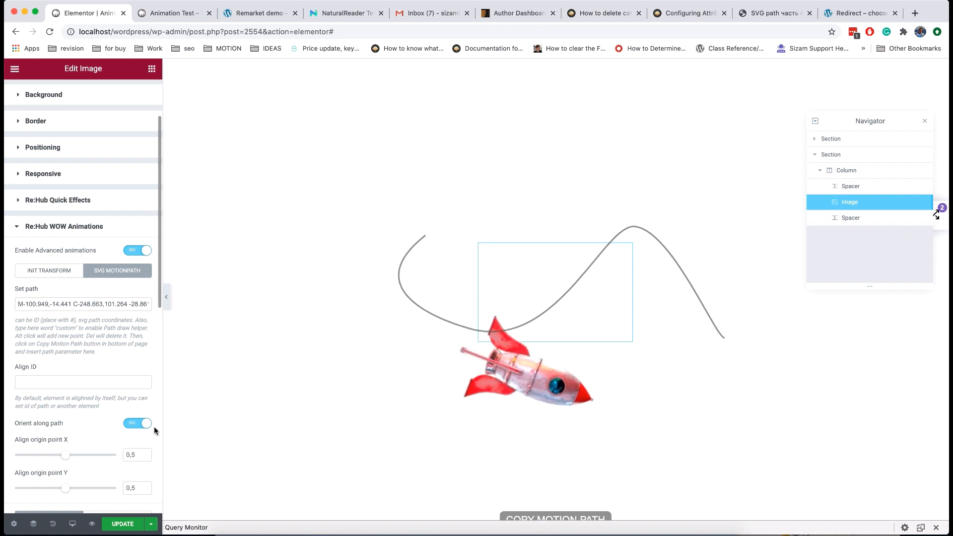
pyautogui.click(74, 304)
# Switch to the MultiVendor demo site and view its group of product images above the categories link
pyautogui.hotkey('ctrl', 'Right')
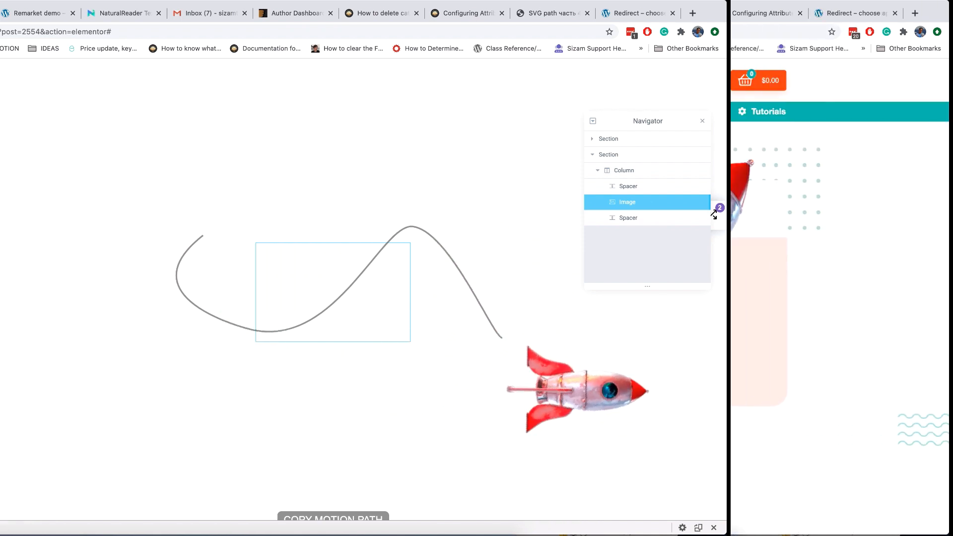
pyautogui.scroll(-4, 67, 103)
pyautogui.scroll(-6, 67, 102)
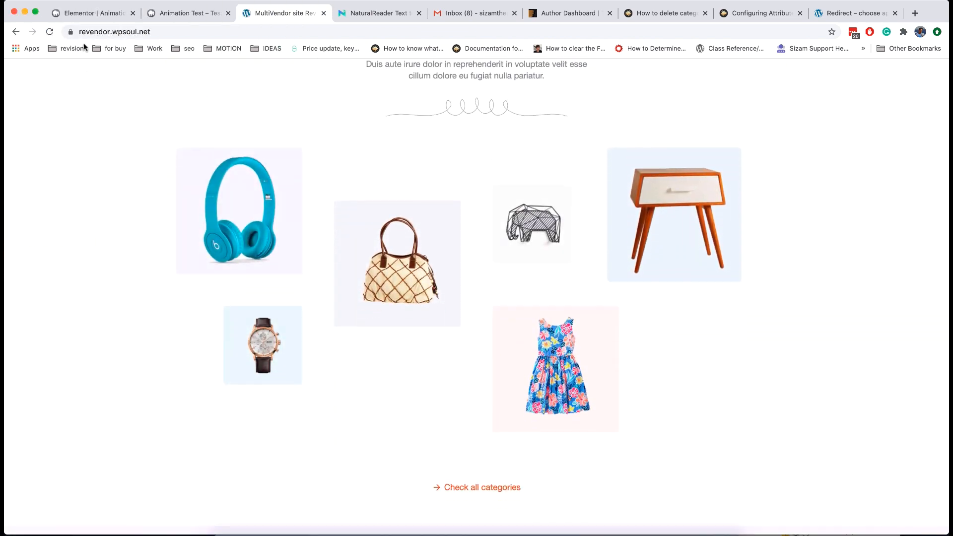
# Return to the Elementor editor and give the handbag image the CSS class stagme
pyautogui.click(74, 13)
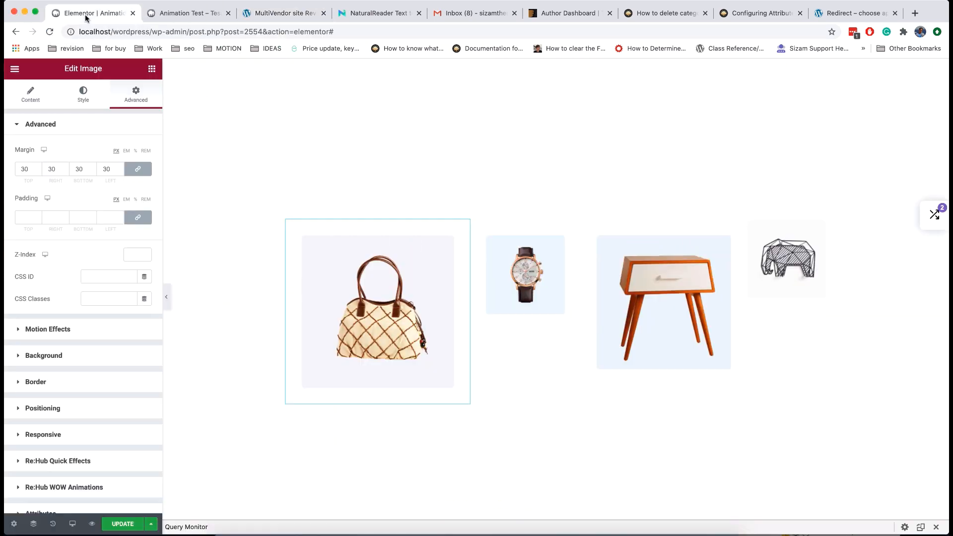
pyautogui.click(517, 279)
pyautogui.click(414, 272)
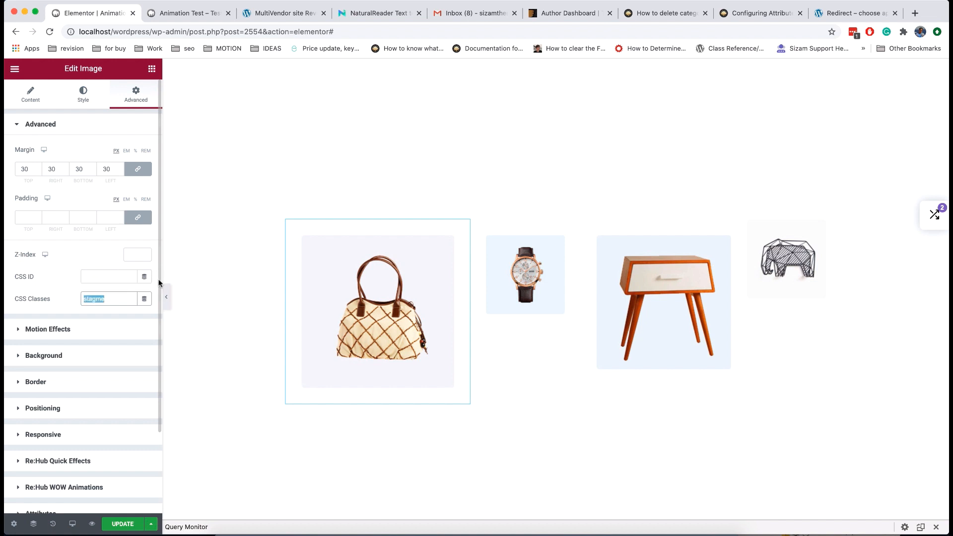
# Add the CSS class stagme to the watch, side table and elephant images
pyautogui.click(526, 274)
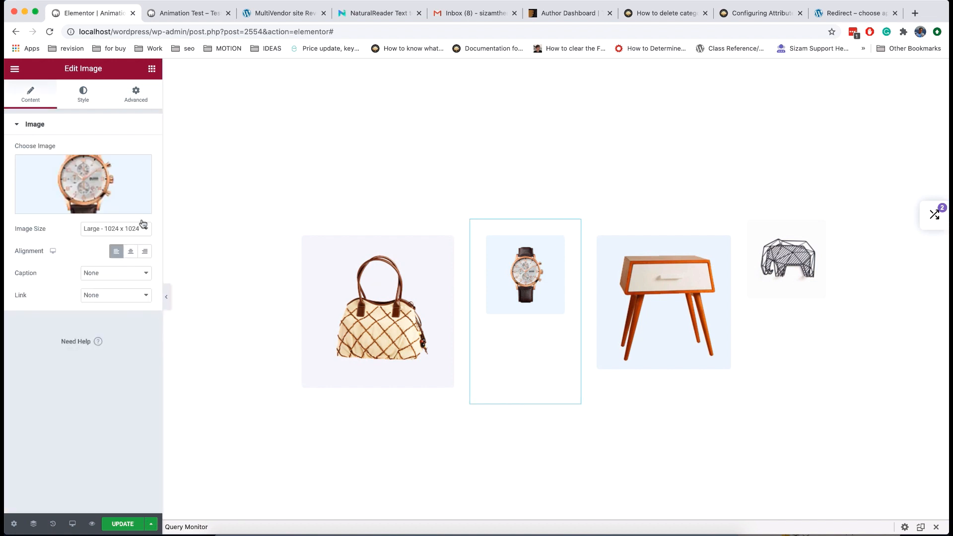
pyautogui.click(135, 94)
pyautogui.click(100, 298)
pyautogui.write('stagme')
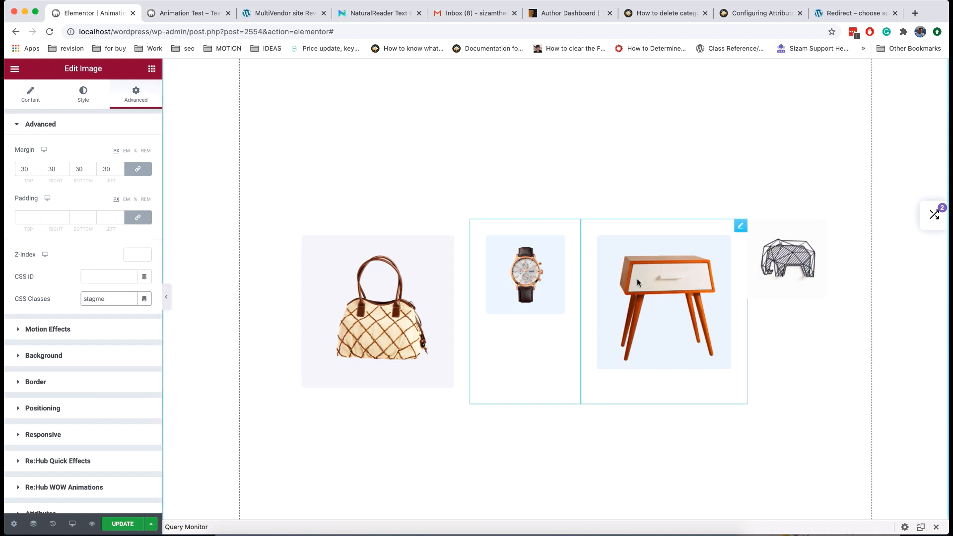
pyautogui.click(636, 279)
pyautogui.click(133, 100)
pyautogui.click(94, 300)
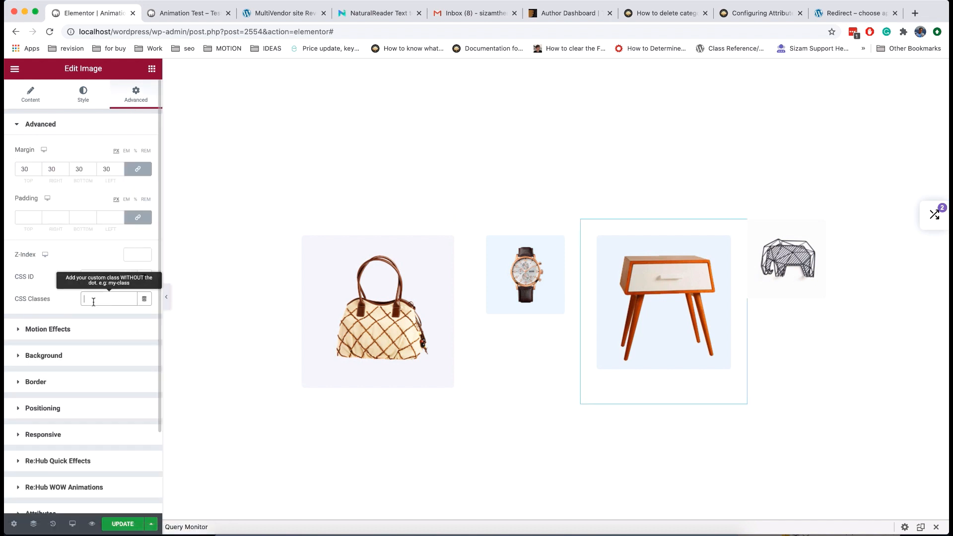
pyautogui.write('stagme')
pyautogui.click(764, 272)
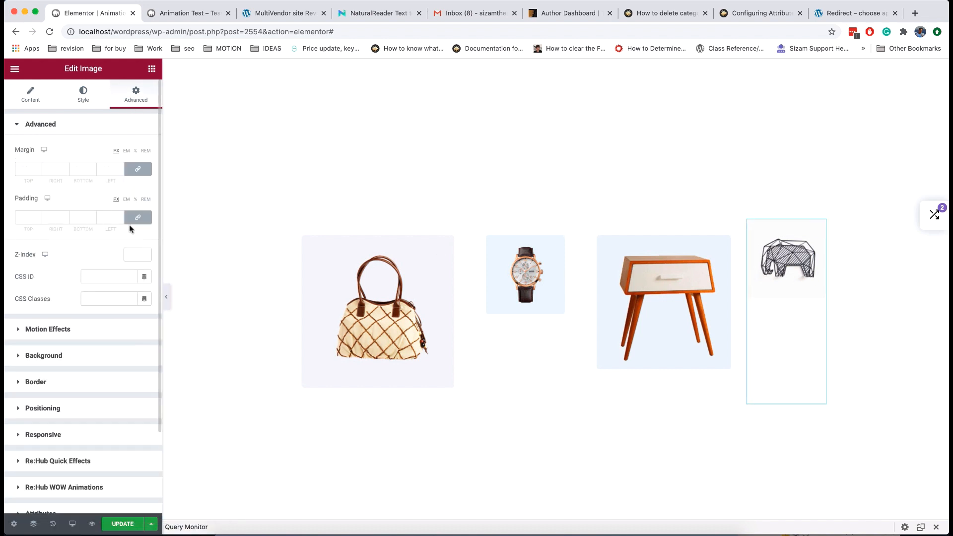
pyautogui.click(98, 296)
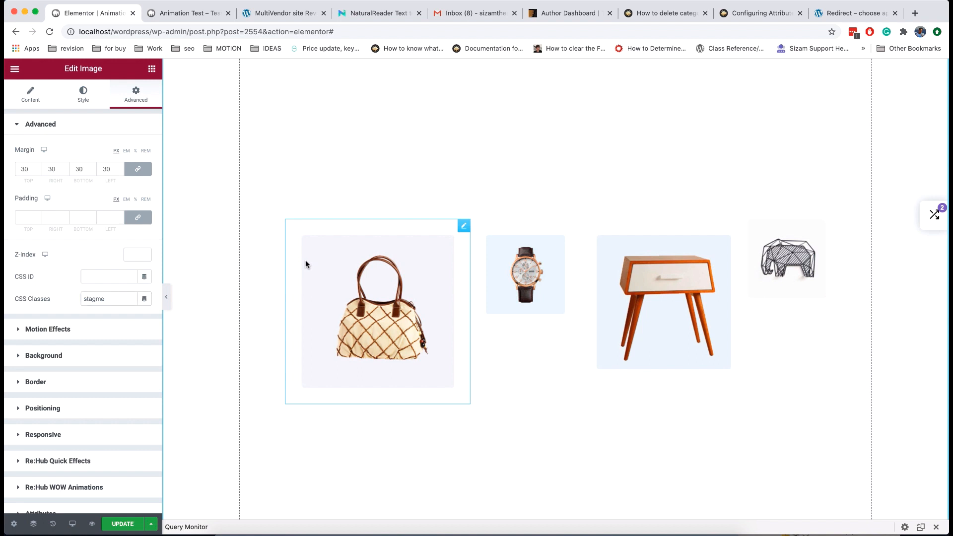
# Enable advanced Re:Hub WOW animations on the handbag image with Translate Y 25 and opacity 1
pyautogui.scroll(-3, 117, 391)
pyautogui.click(109, 386)
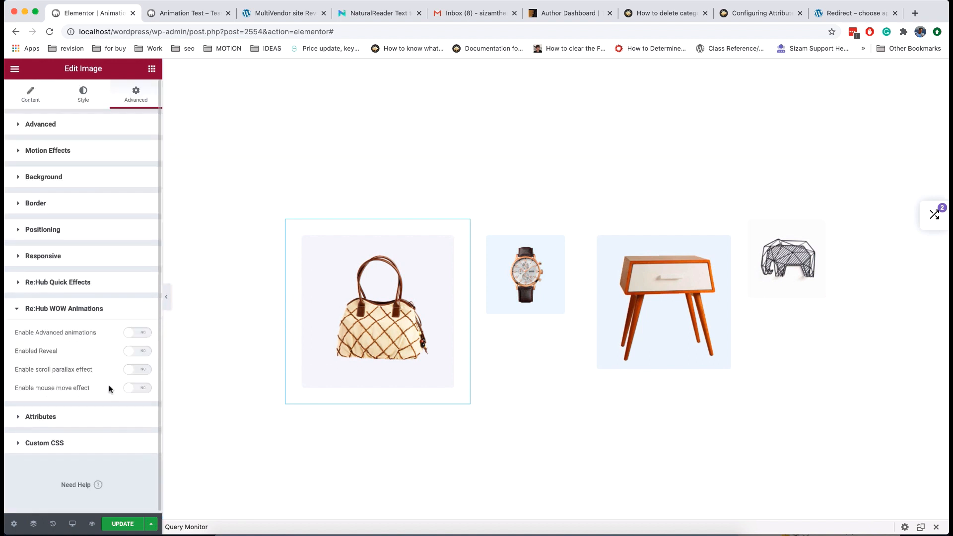
pyautogui.click(141, 333)
pyautogui.scroll(-3, 144, 332)
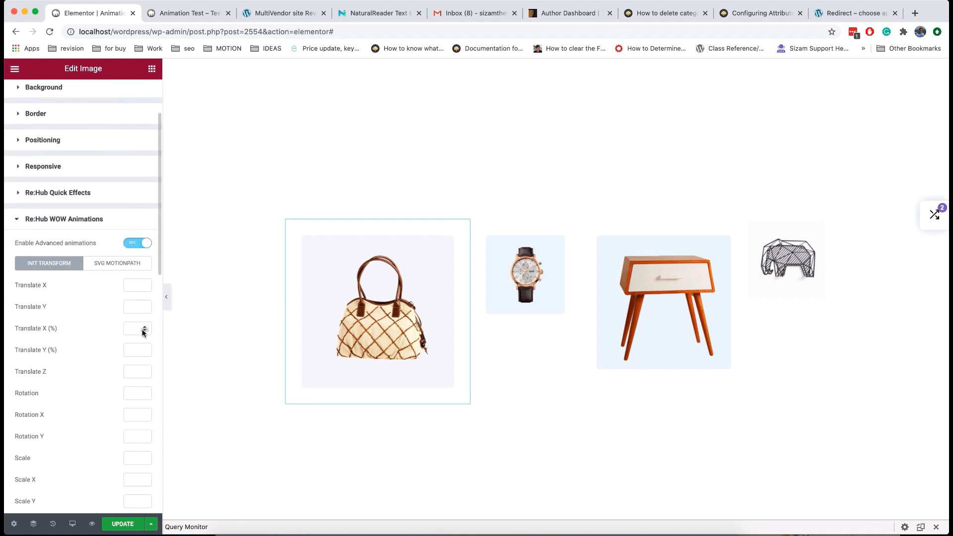
pyautogui.scroll(-2, 143, 332)
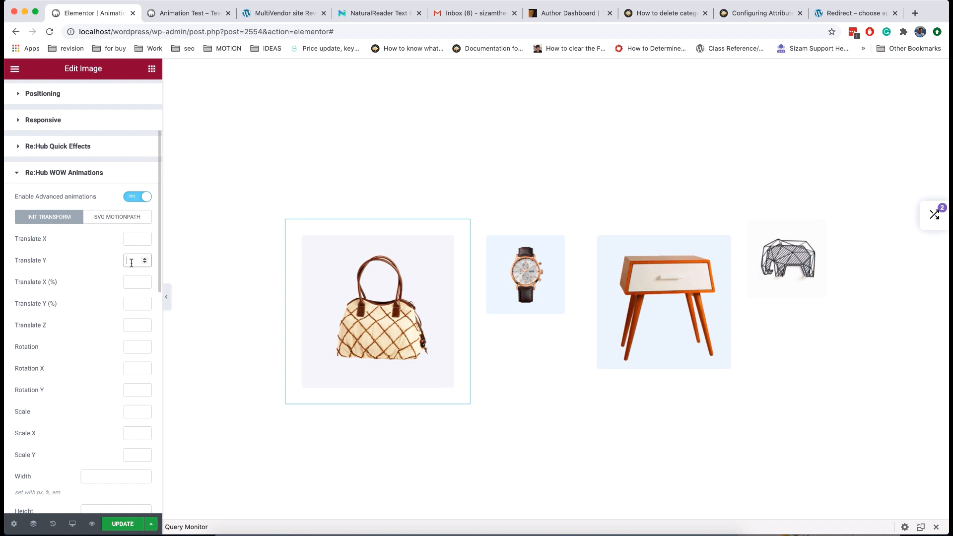
pyautogui.write('15')
pyautogui.scroll(-4, 119, 298)
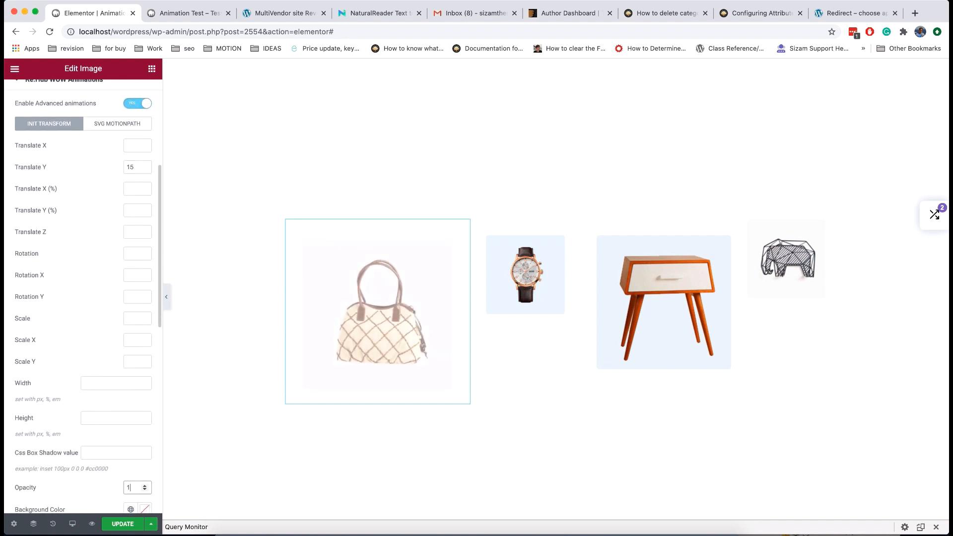
pyautogui.write('1')
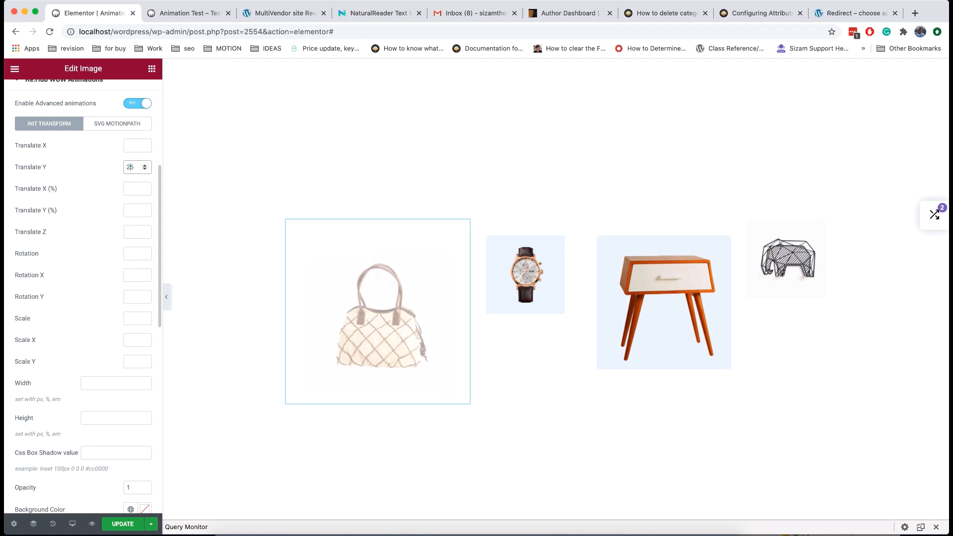
# Set the handbag image's advanced animation type to Stagger with stagme as the stagger class
pyautogui.scroll(-14, 127, 168)
pyautogui.scroll(-7, 92, 275)
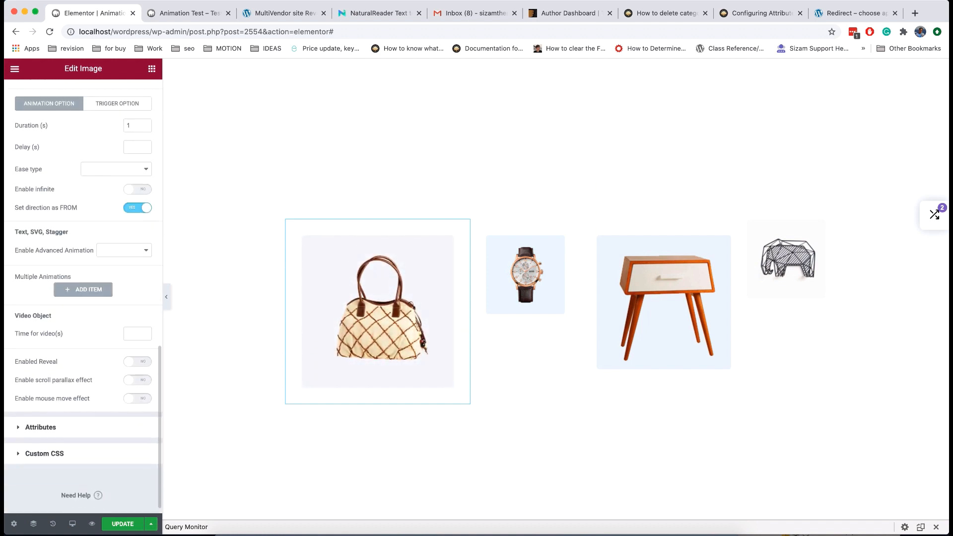
pyautogui.click(110, 237)
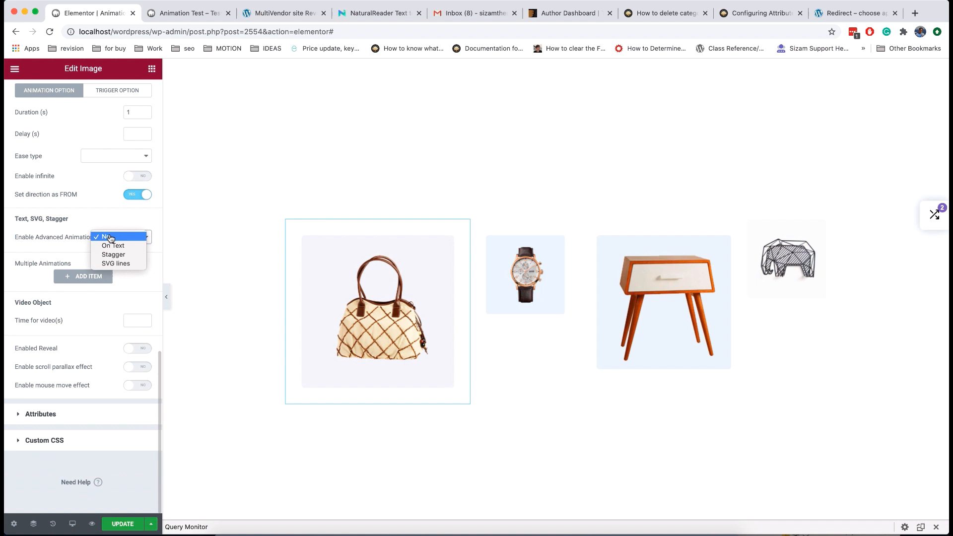
pyautogui.click(130, 256)
pyautogui.click(57, 270)
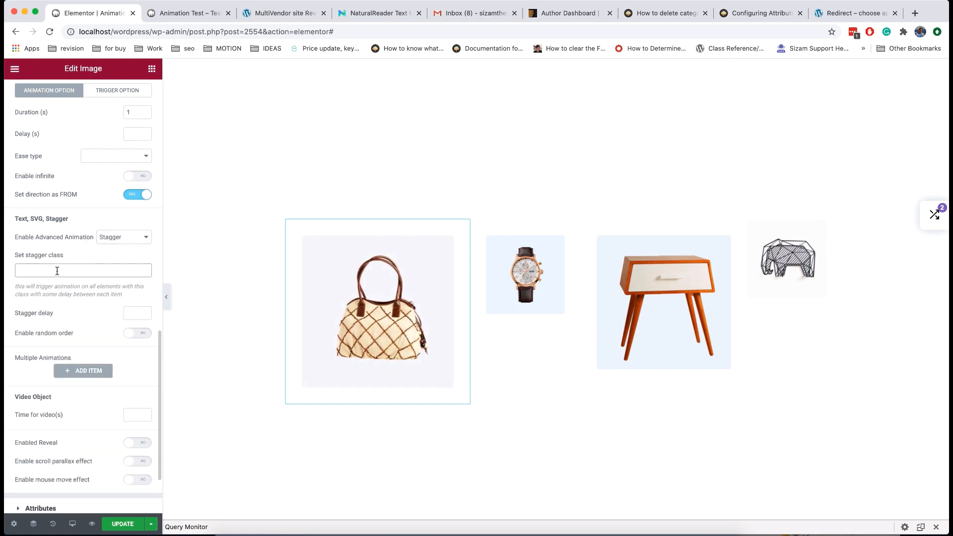
pyautogui.write('stagme')
# Set the stagger delay to 1 and enable random order for the handbag image's animation
pyautogui.click(145, 311)
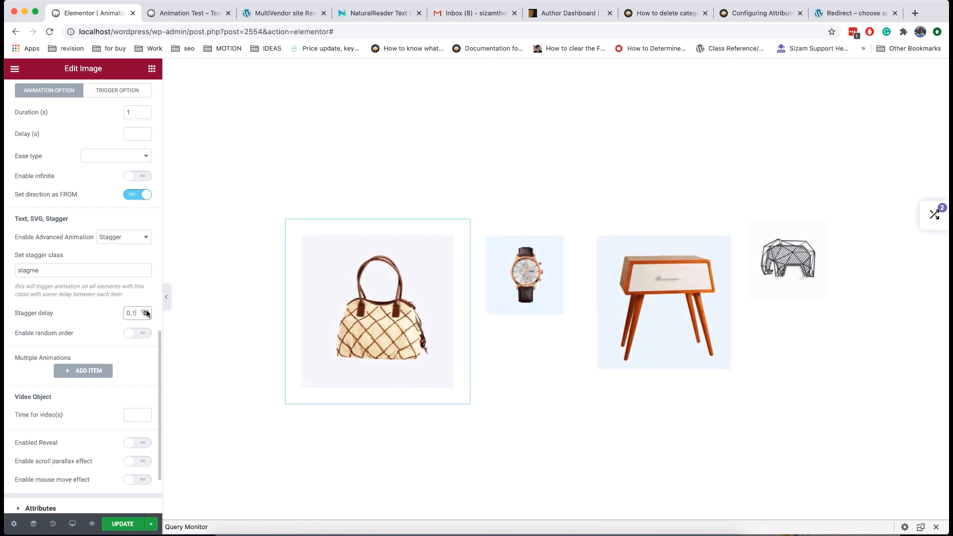
pyautogui.write('1')
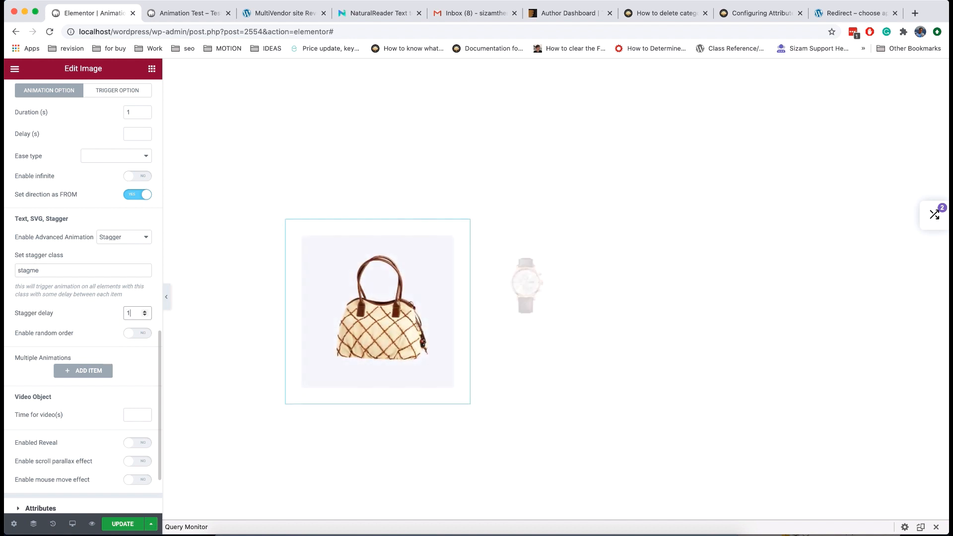
pyautogui.click(143, 337)
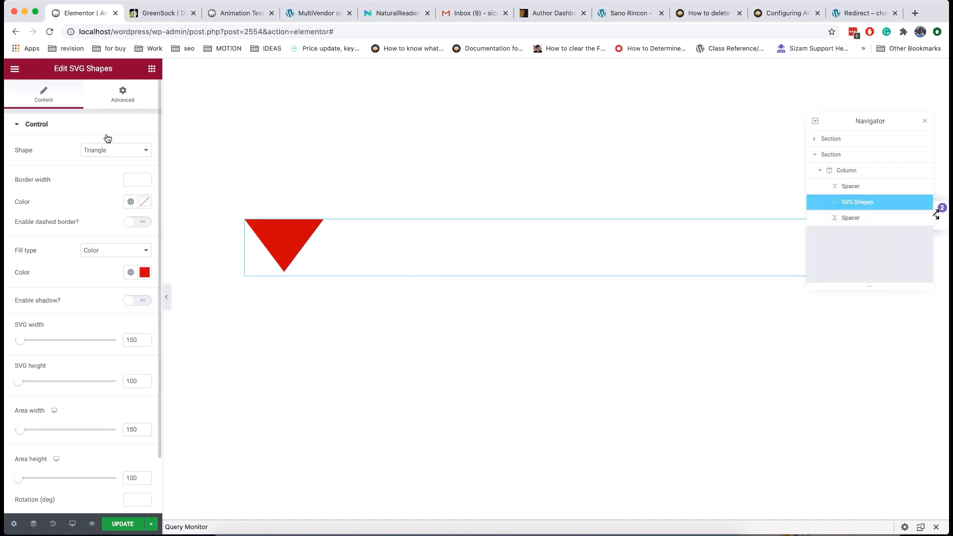
# Set the red triangle SVG shape's positioning width to Inline (auto) and close the Navigator
pyautogui.click(121, 92)
pyautogui.scroll(-2, 100, 282)
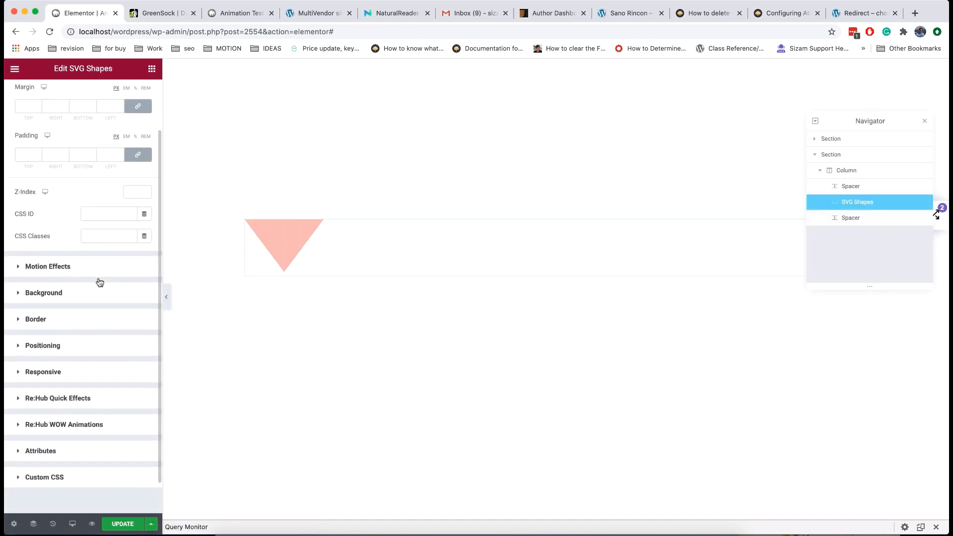
pyautogui.scroll(-1, 97, 307)
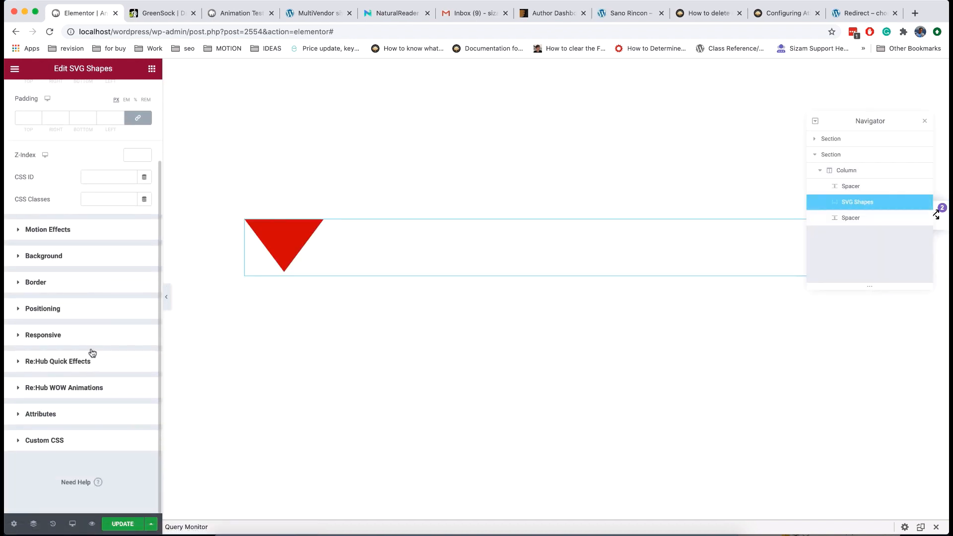
pyautogui.click(92, 315)
pyautogui.click(116, 256)
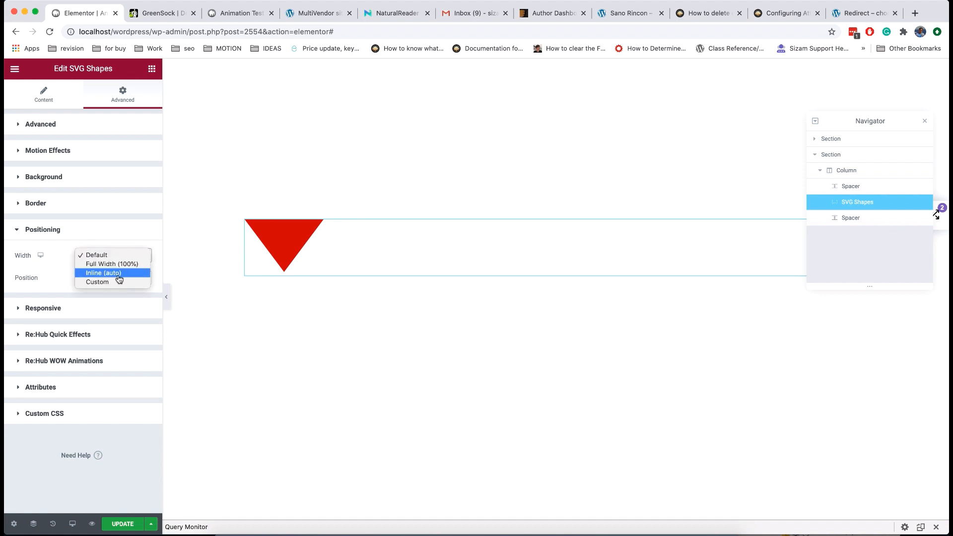
pyautogui.click(118, 273)
pyautogui.click(924, 121)
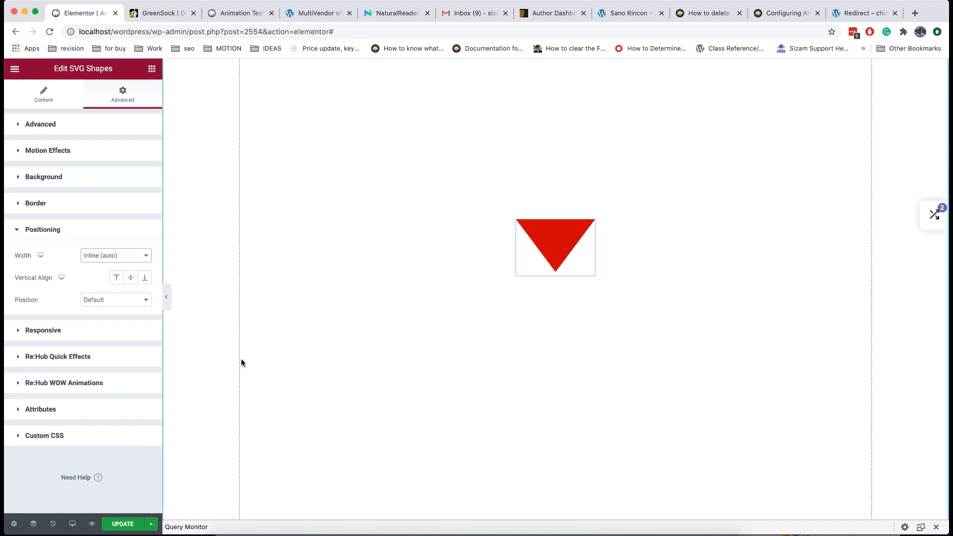
# Enable advanced Re:Hub WOW animations on the red triangle with Translate Y 30 and the FROM direction turned off
pyautogui.click(74, 383)
pyautogui.click(137, 333)
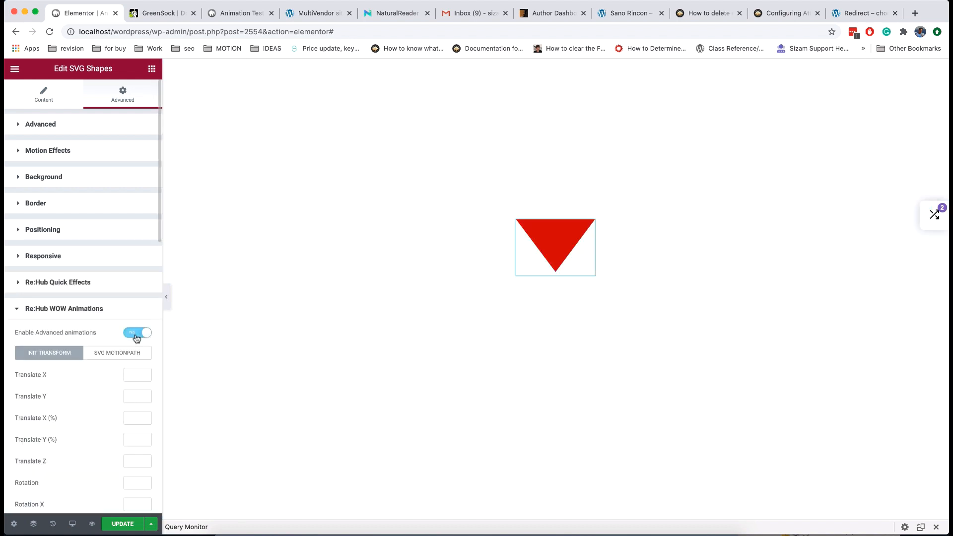
pyautogui.scroll(-6, 93, 363)
pyautogui.scroll(2, 93, 362)
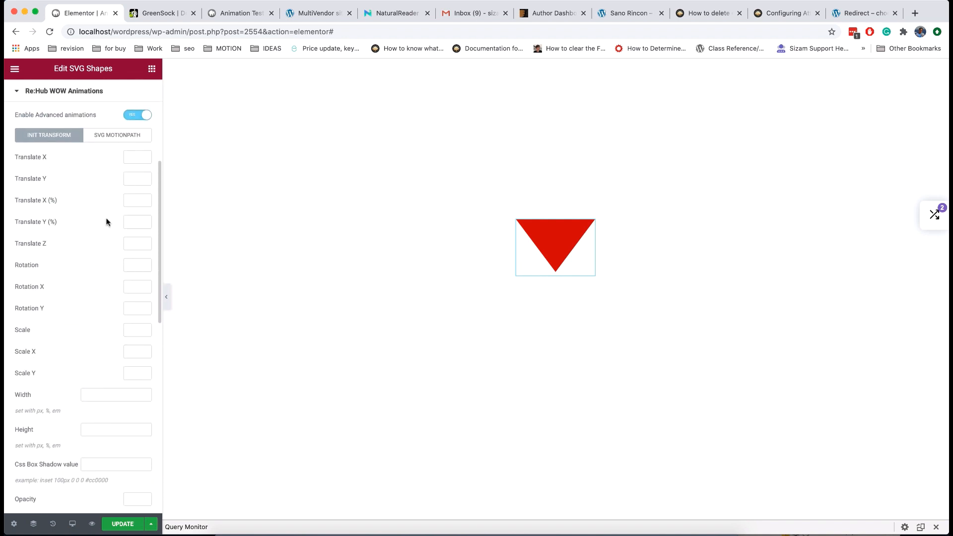
pyautogui.click(129, 181)
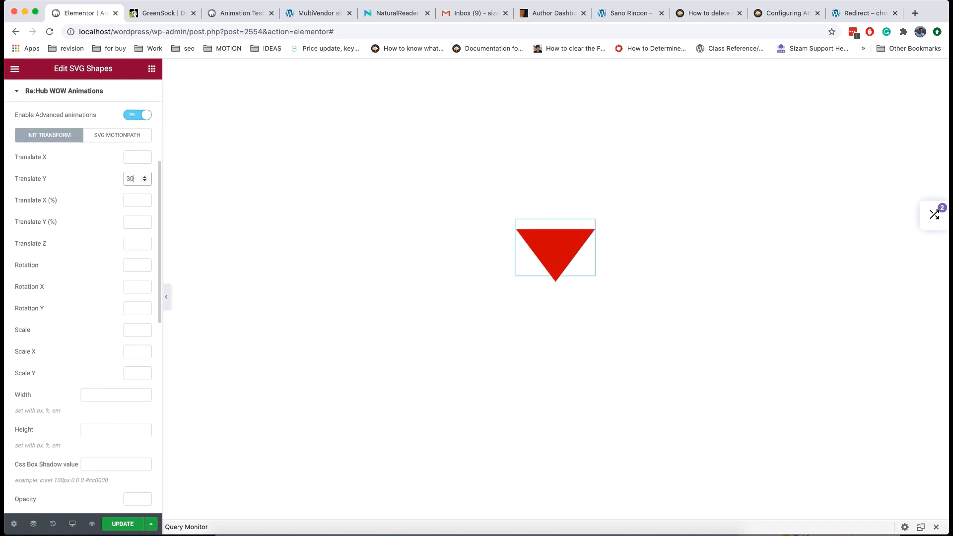
pyautogui.write('30')
pyautogui.scroll(-8, 134, 300)
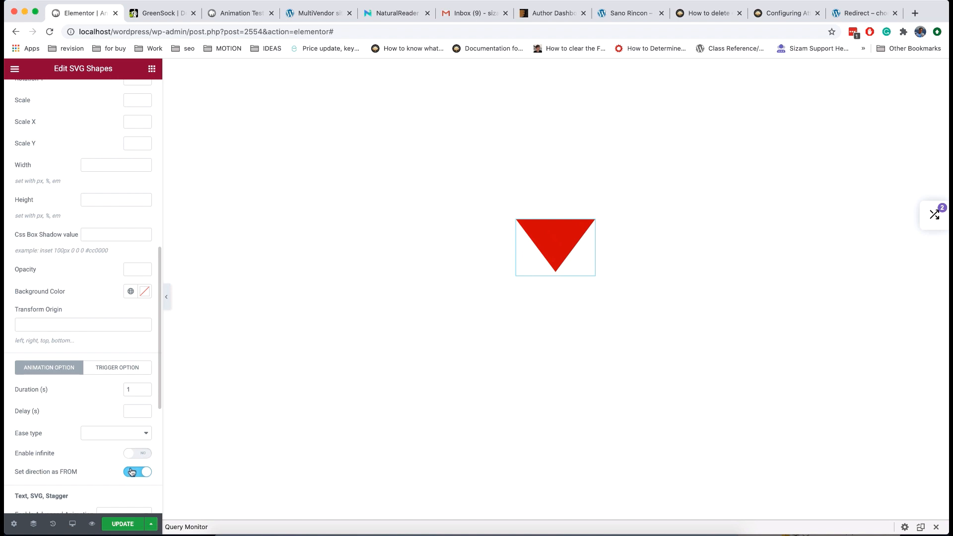
pyautogui.scroll(-5, 132, 472)
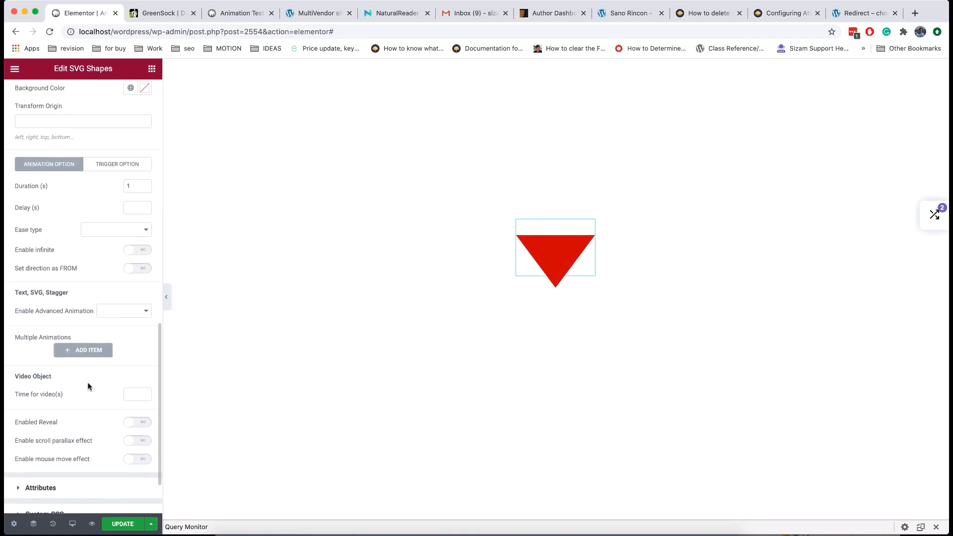
# Add a first item to the triangle's multiple animations with Translate X 50 and Rotation -90
pyautogui.click(97, 351)
pyautogui.scroll(-5, 113, 375)
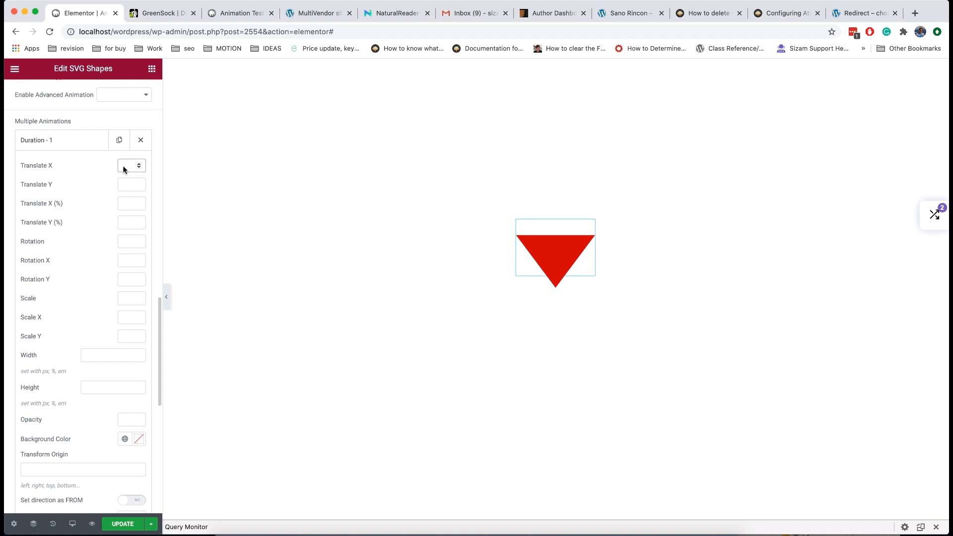
pyautogui.write('50')
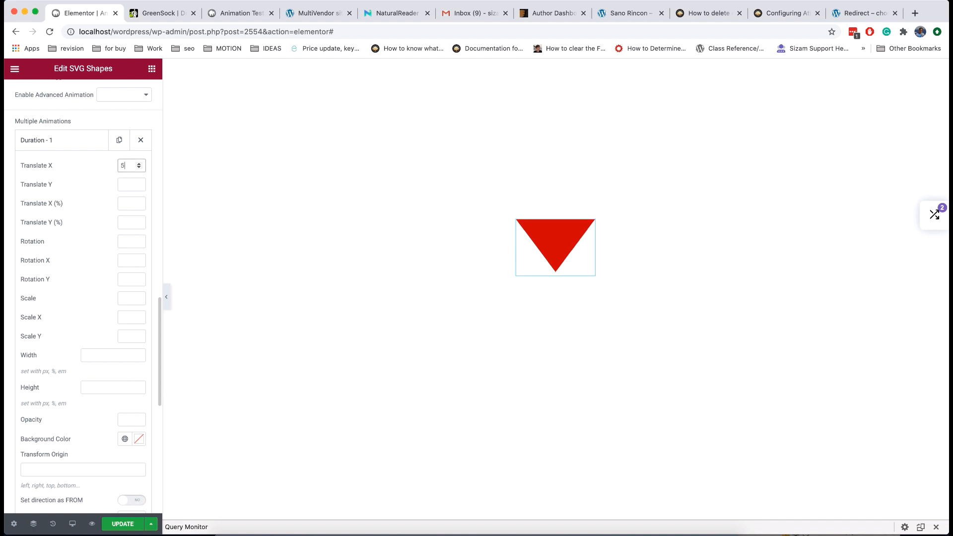
pyautogui.click(128, 243)
pyautogui.write('-9')
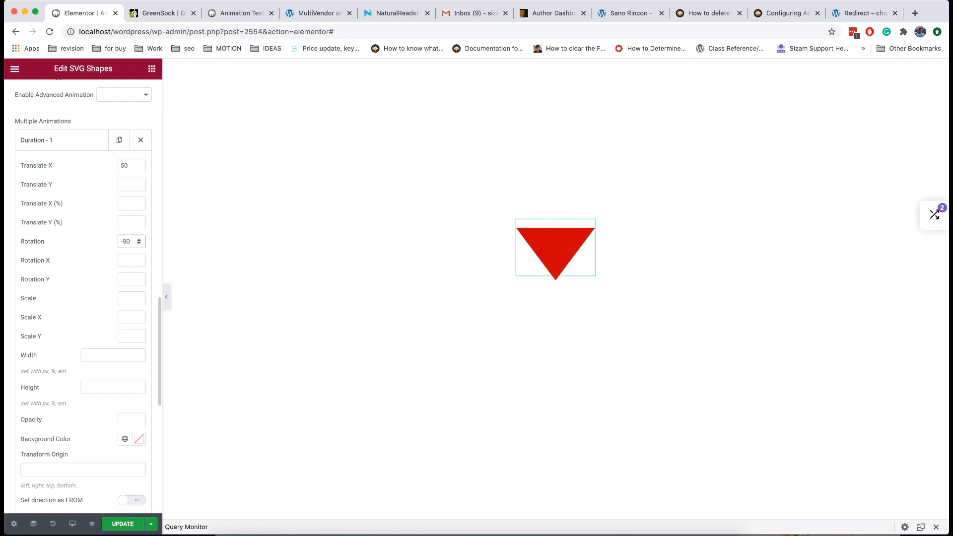
pyautogui.write('0')
pyautogui.scroll(-10, 132, 272)
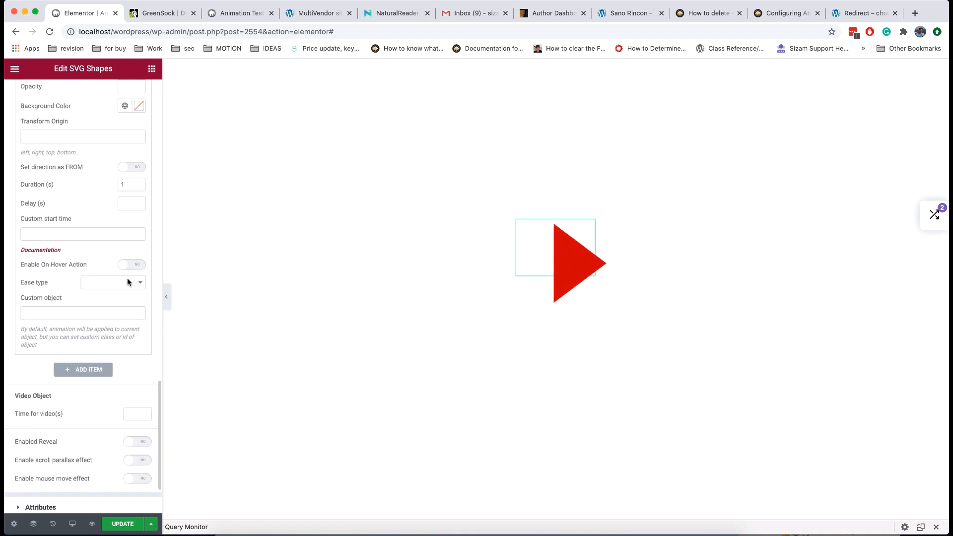
# Add a second item to the triangle's multiple animations with Translate X 200 and a duration of 5 seconds
pyautogui.click(85, 371)
pyautogui.scroll(10, 85, 366)
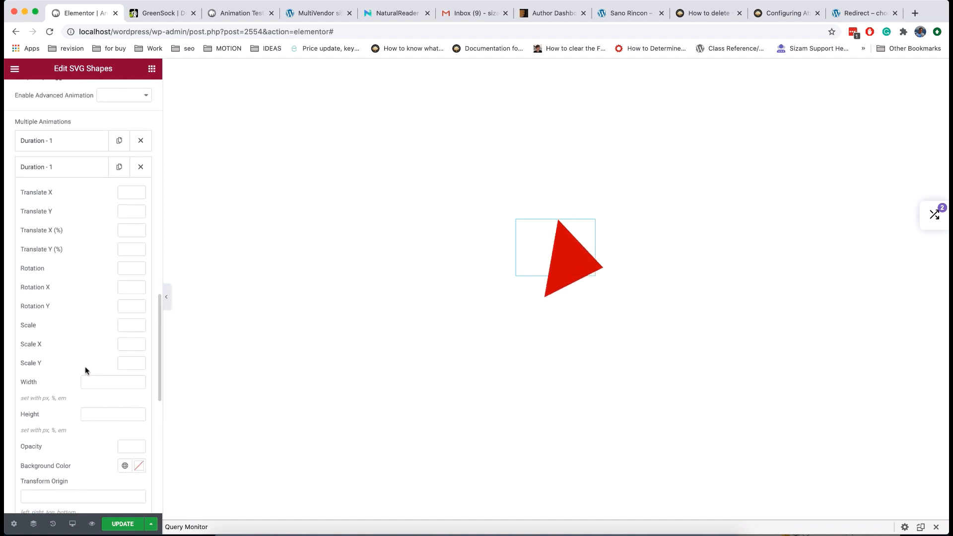
pyautogui.write('200')
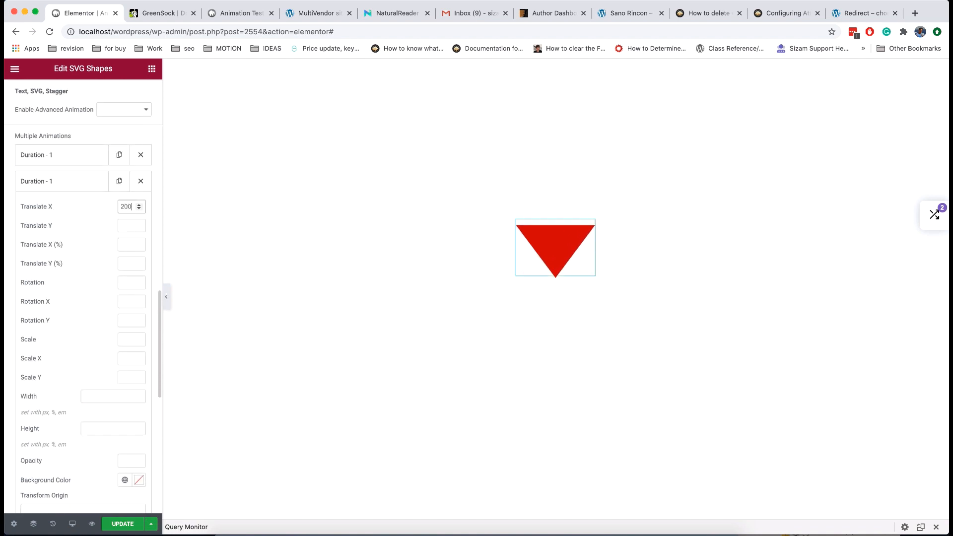
pyautogui.scroll(-5, 100, 264)
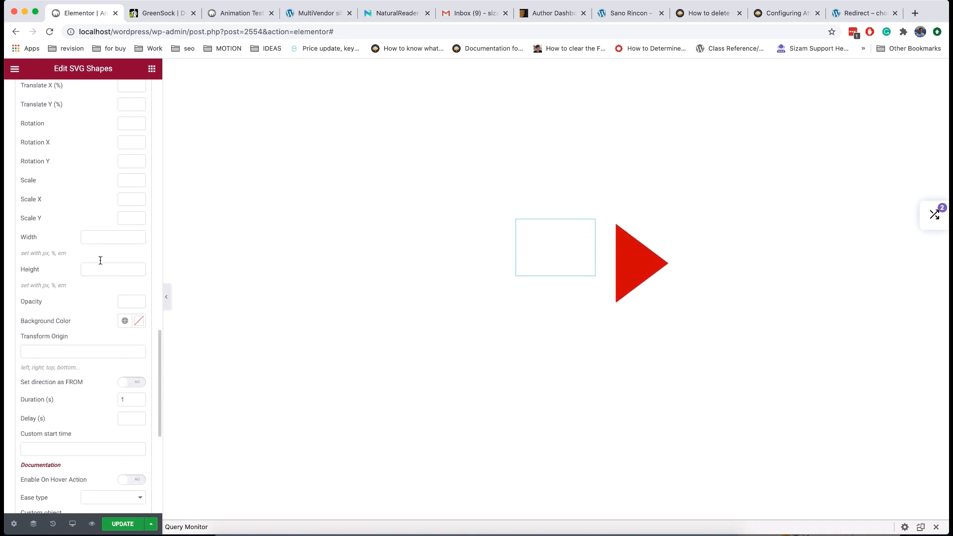
pyautogui.scroll(-1, 100, 264)
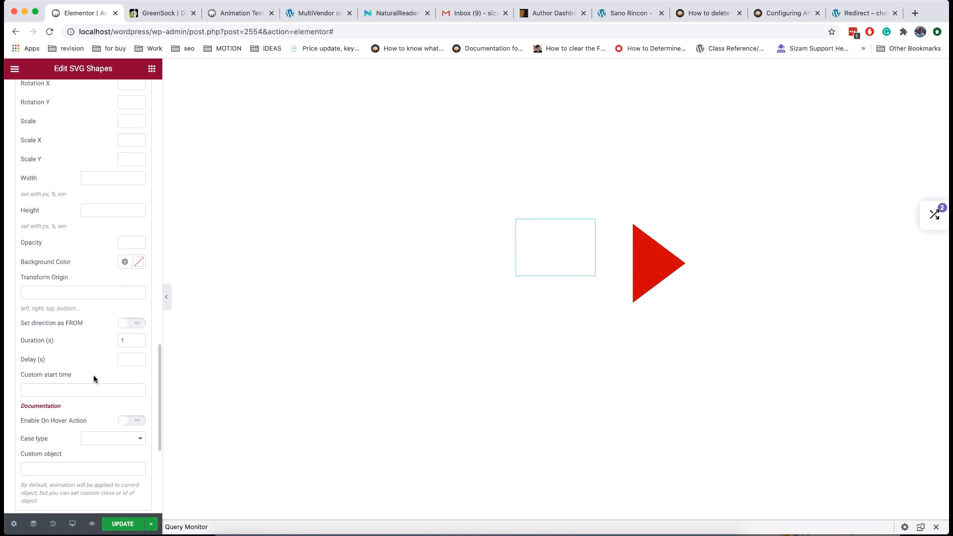
pyautogui.scroll(-1, 93, 379)
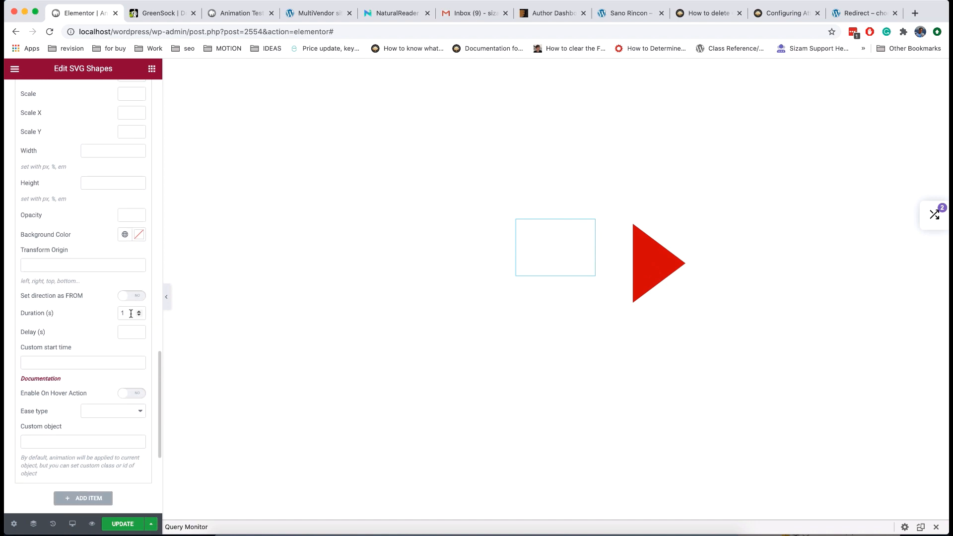
pyautogui.write('5')
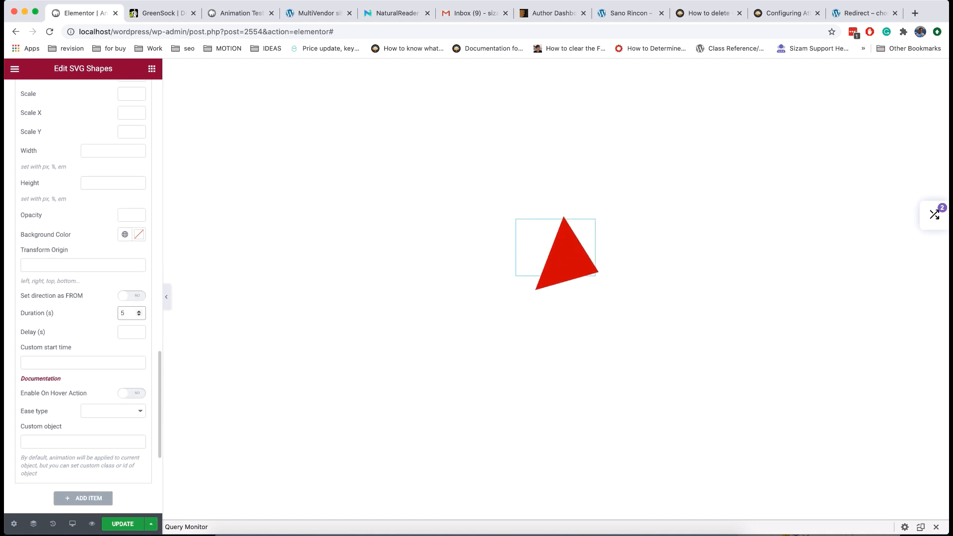
pyautogui.scroll(-3, 83, 293)
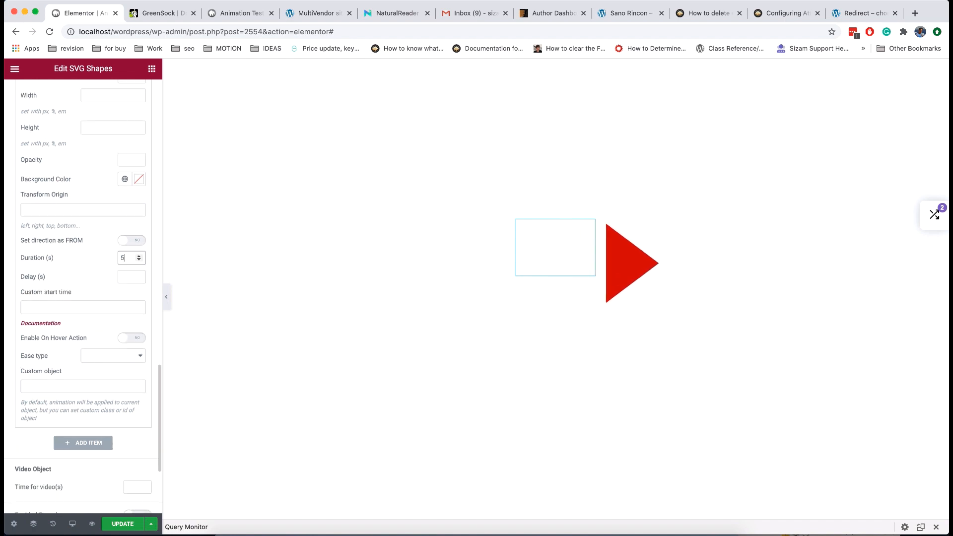
# Open the custom start time documentation in a new tab and examine the options for positioning animations in a timeline
pyautogui.rightClick(54, 324)
pyautogui.click(67, 328)
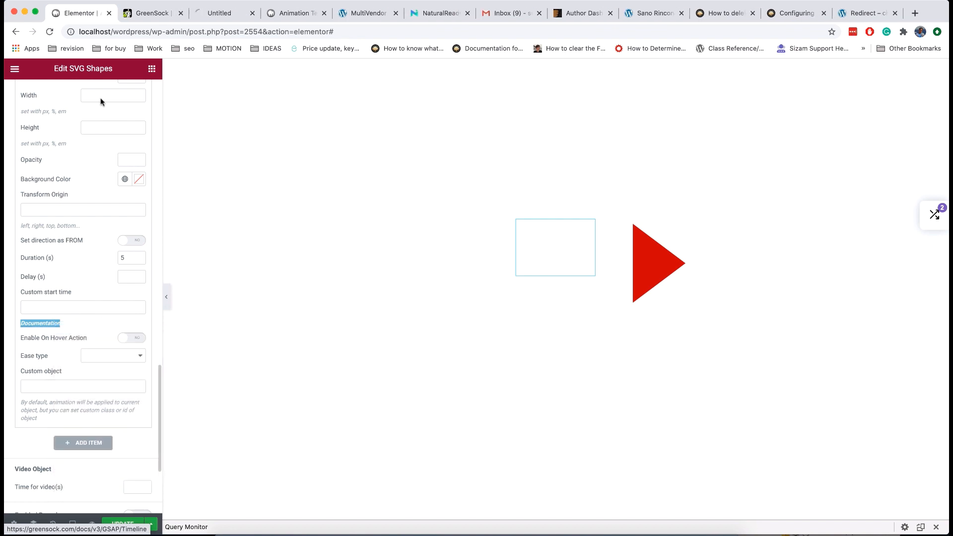
pyautogui.click(213, 13)
pyautogui.scroll(-15, 401, 188)
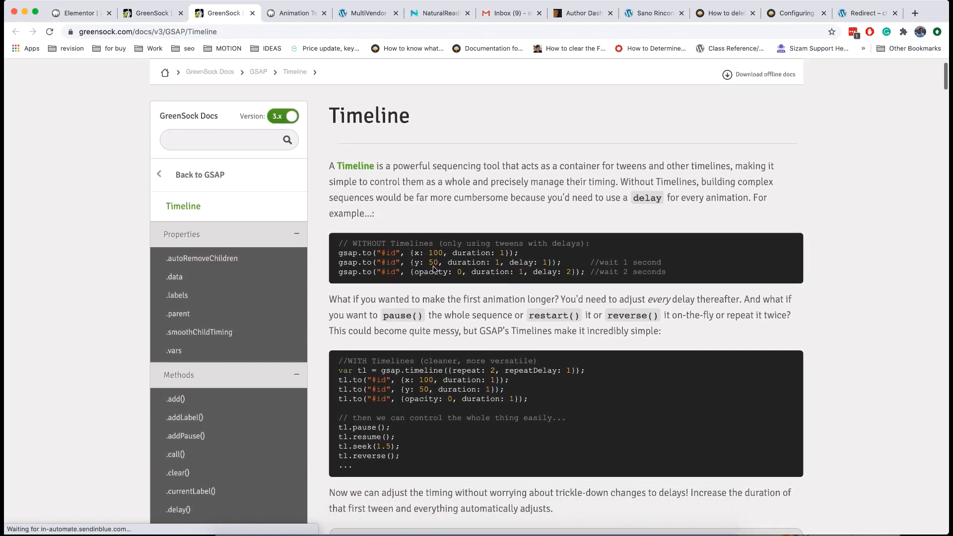
pyautogui.scroll(-3, 433, 267)
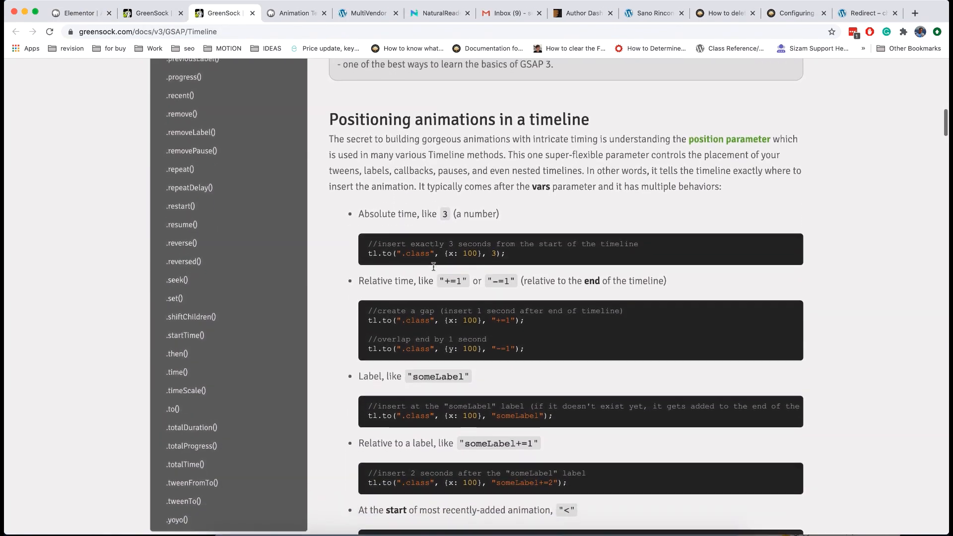
pyautogui.scroll(-6, 511, 216)
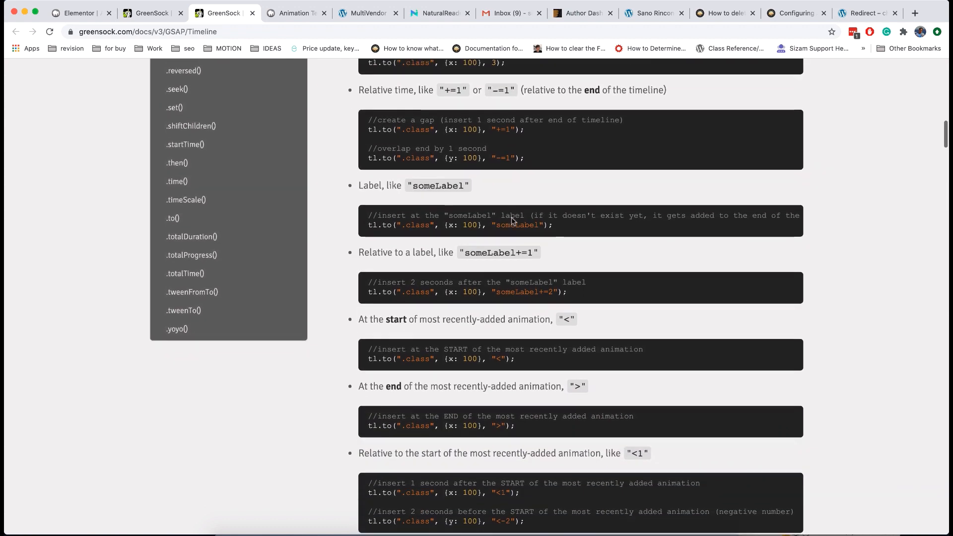
pyautogui.scroll(-2, 472, 272)
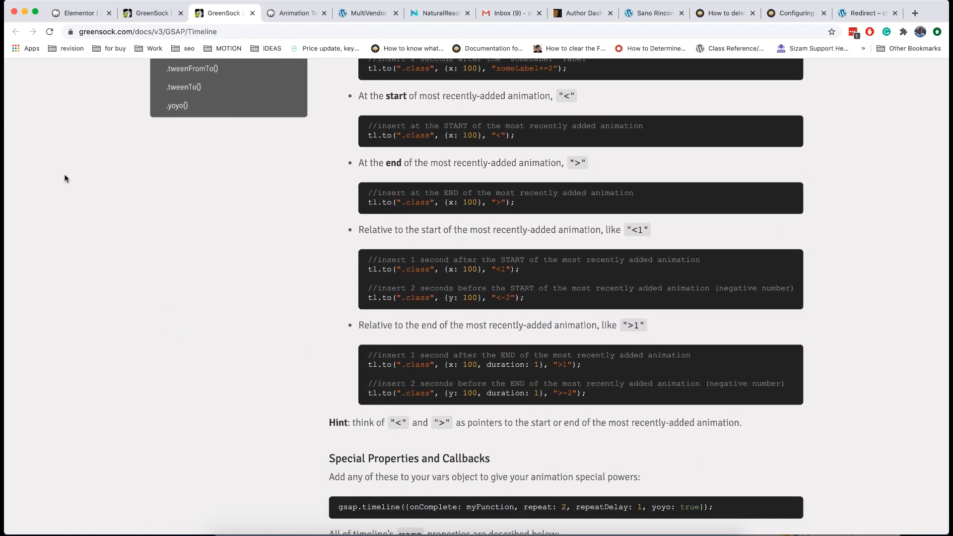
# Return to the Elementor editor and set the second animation item's custom start time to >3
pyautogui.click(77, 15)
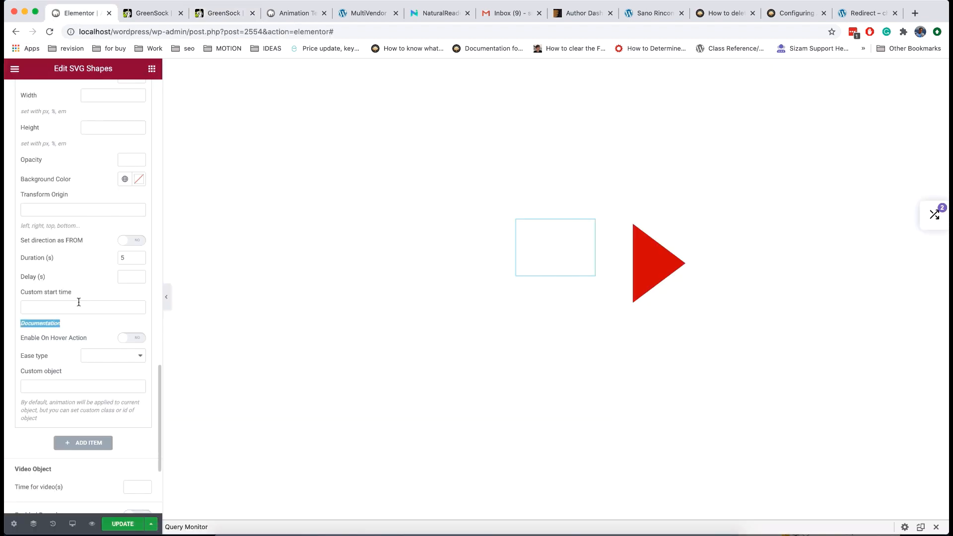
pyautogui.write('>3')
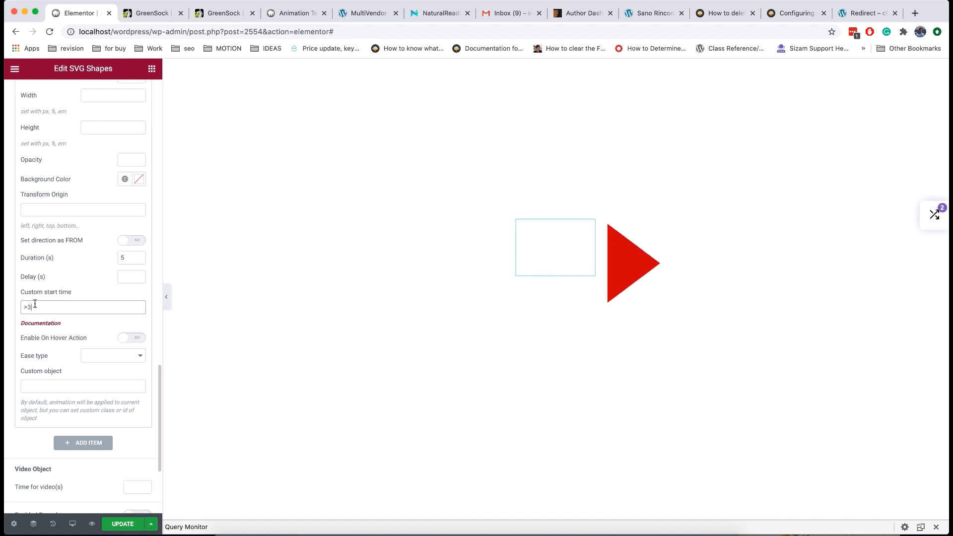
# Add a LottieFiles Canvas widget from the ReHub WOW Animations group to the page in the other Elementor window
pyautogui.hotkey('ctrl', 'Right')
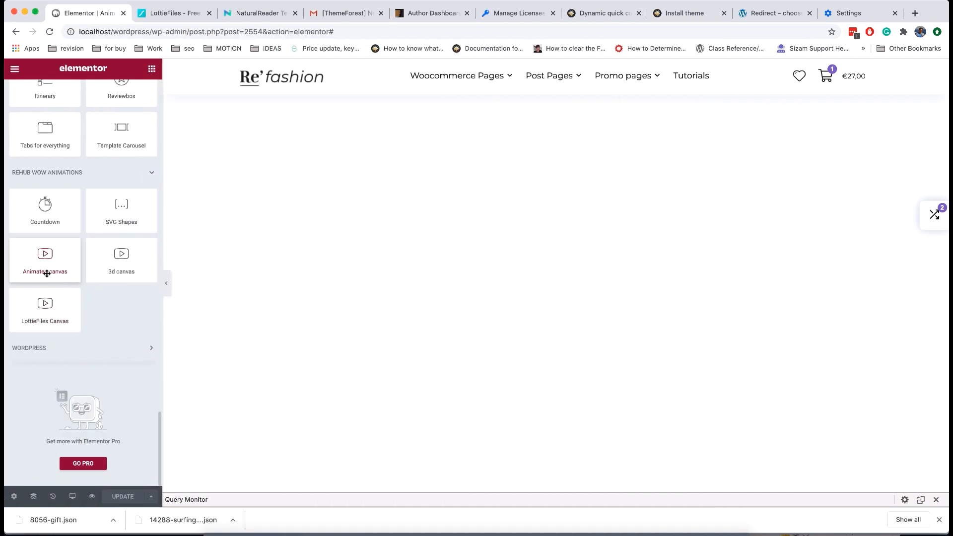
pyautogui.moveTo(43, 308); pyautogui.dragTo(392, 417)
pyautogui.scroll(-5, 391, 417)
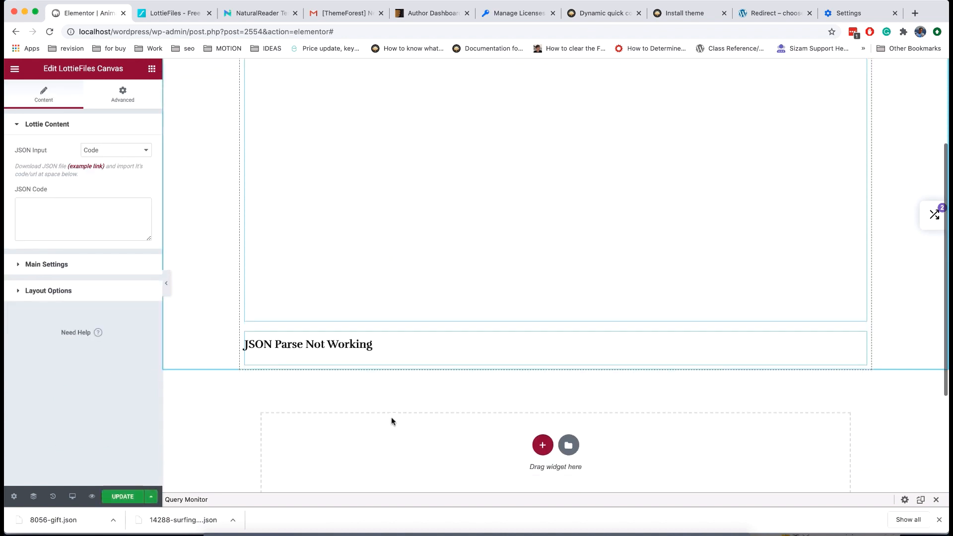
# Open the LottieFiles widget's example animation link in a new tab and switch to it
pyautogui.rightClick(86, 168)
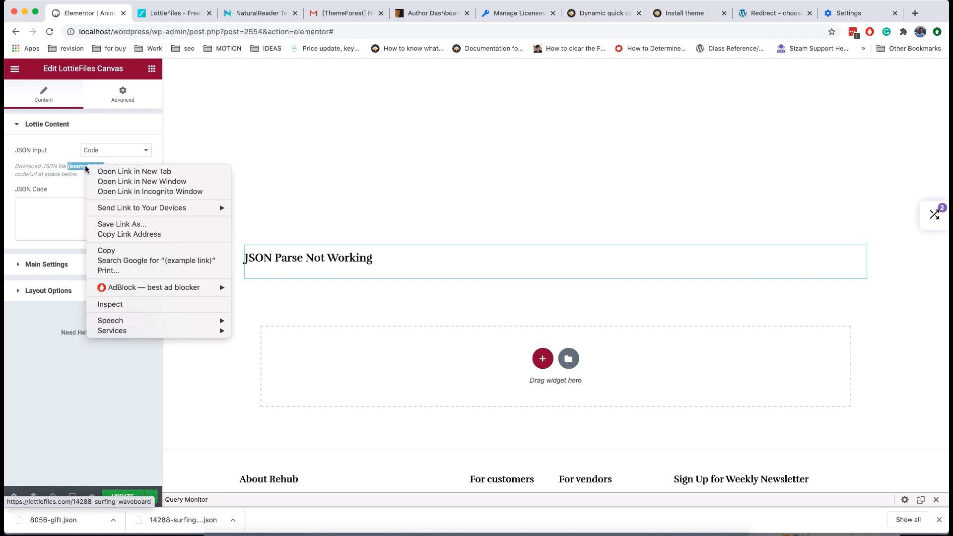
pyautogui.click(130, 173)
pyautogui.click(159, 15)
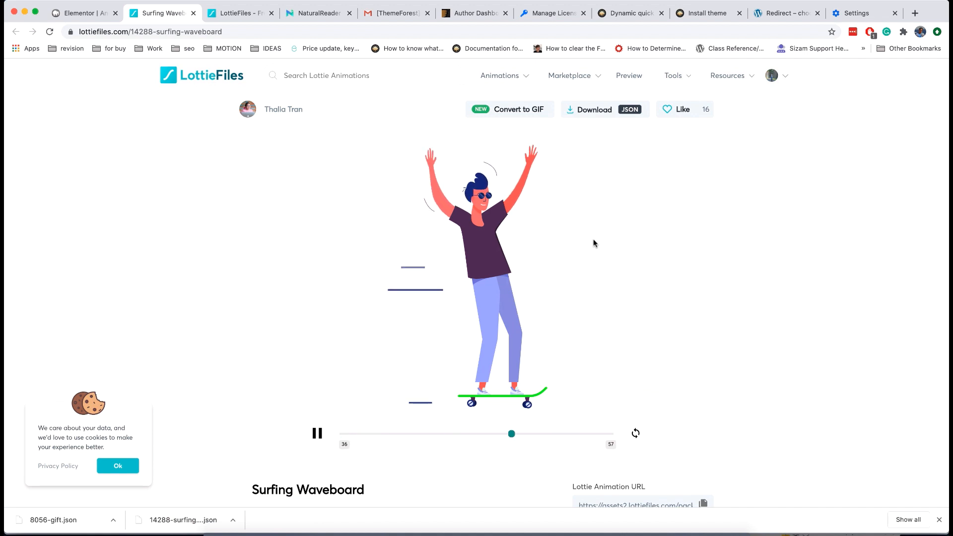
# Open the LottieFiles home page in a new tab and look through its featured animations
pyautogui.rightClick(199, 87)
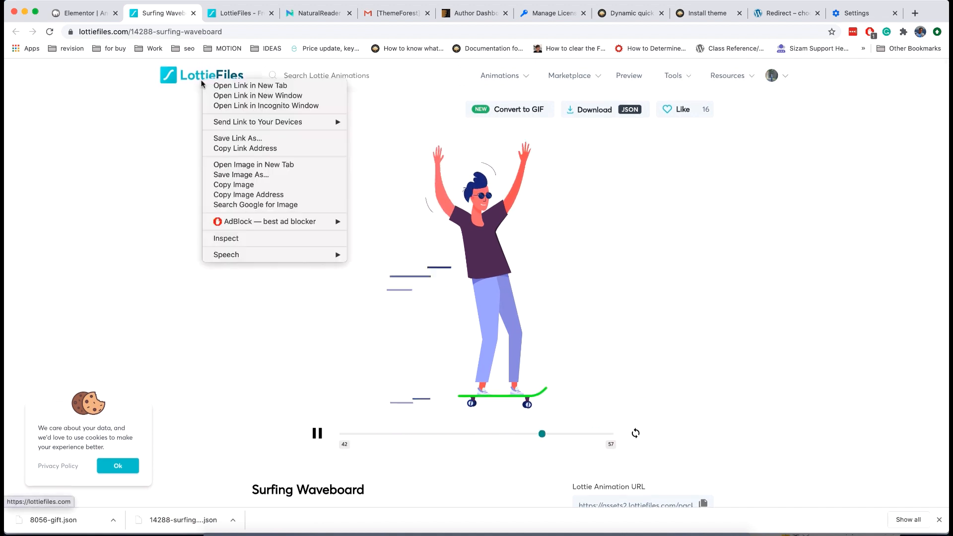
pyautogui.click(233, 84)
pyautogui.click(221, 13)
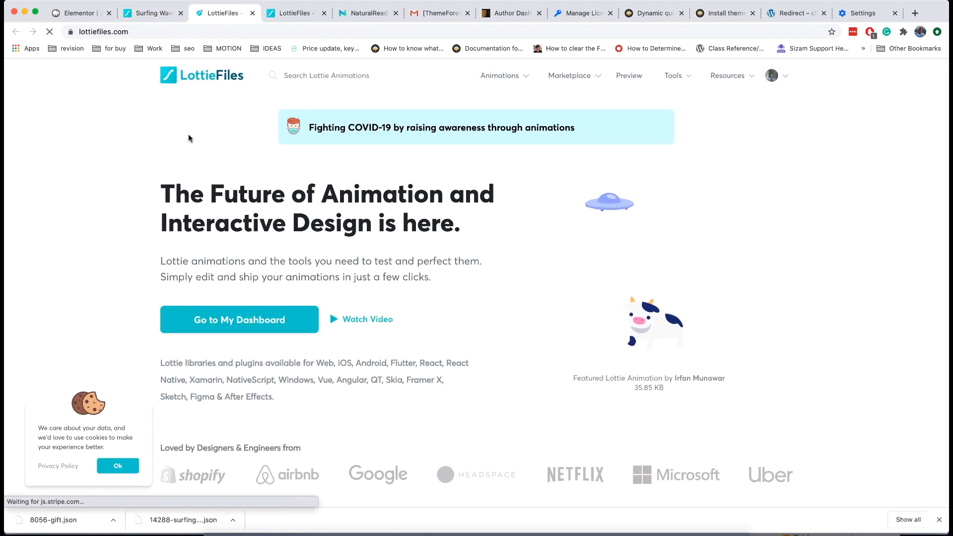
pyautogui.scroll(-2, 188, 133)
pyautogui.scroll(-10, 188, 133)
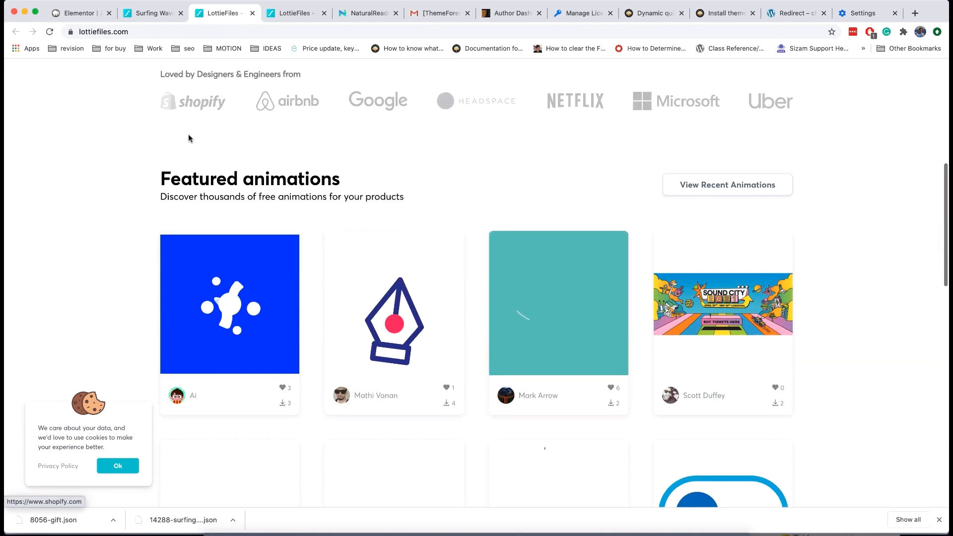
pyautogui.scroll(-8, 188, 138)
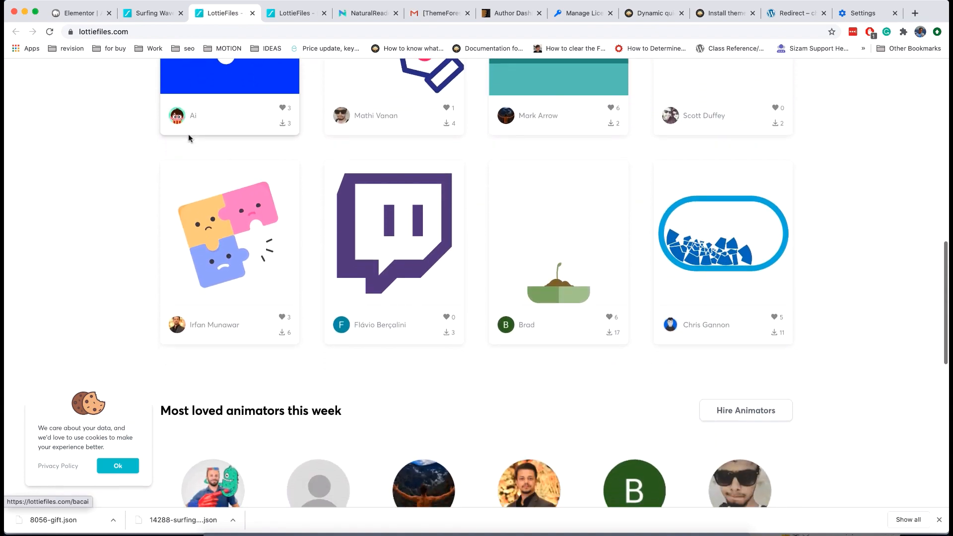
pyautogui.scroll(20, 189, 134)
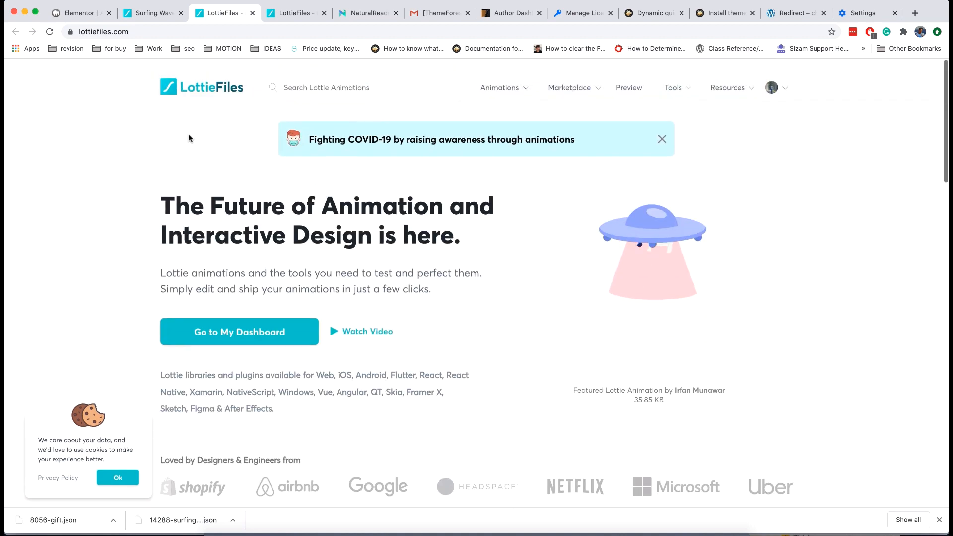
# Download the Surfing Waveboard animation as Lottie JSON and show the downloaded file in Finder
pyautogui.click(154, 14)
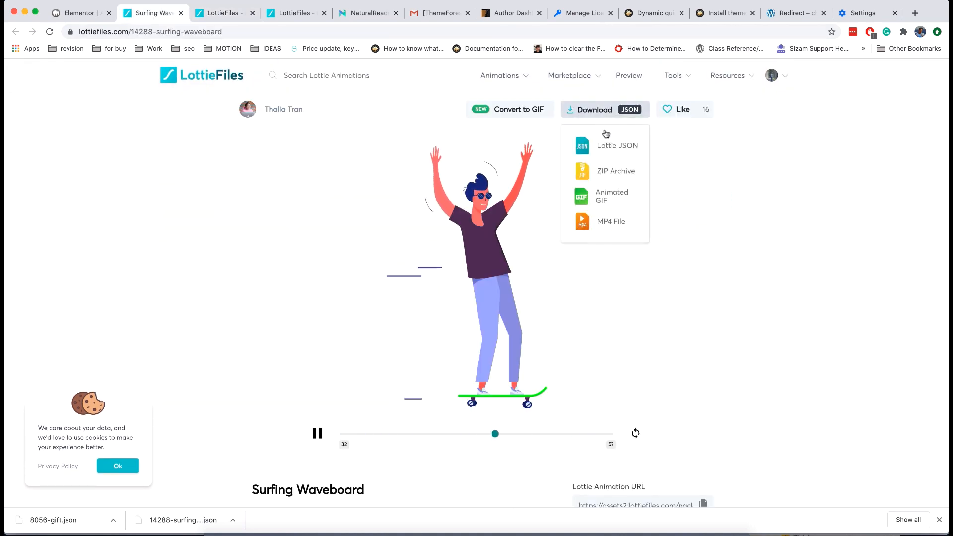
pyautogui.click(614, 148)
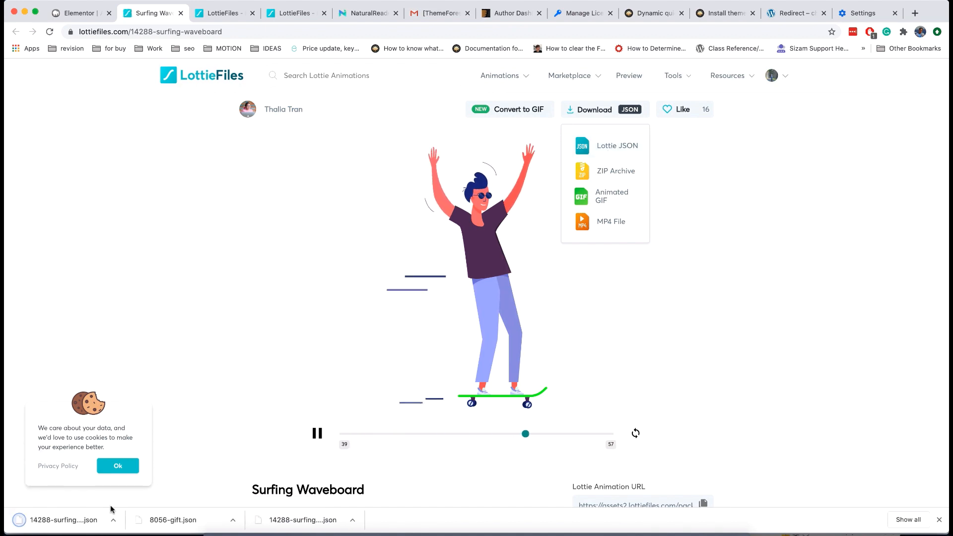
pyautogui.rightClick(82, 519)
pyautogui.click(87, 511)
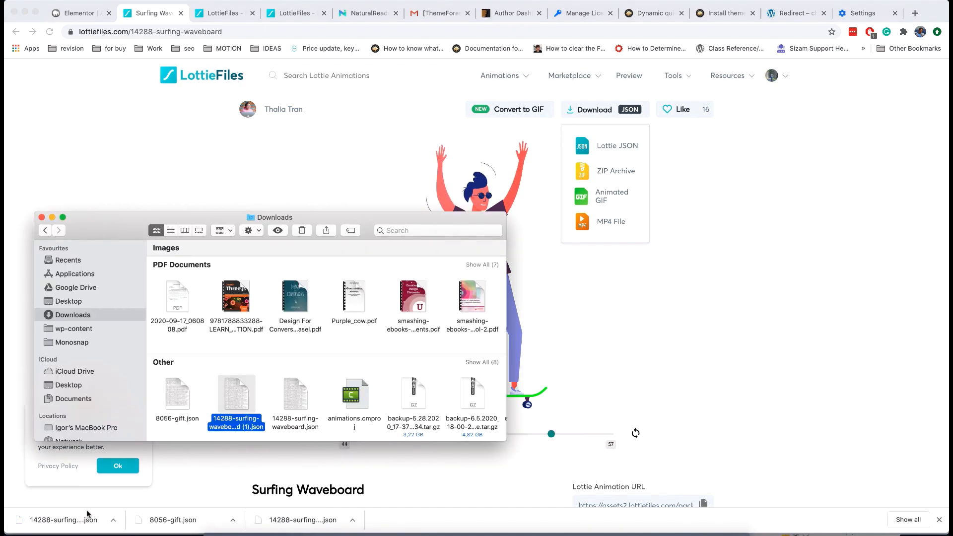
# Copy the entire code of the downloaded Surfing Waveboard JSON file into the LottieFiles Canvas widget's JSON Code field in Elementor
pyautogui.doubleClick(234, 397)
pyautogui.press('super+a')
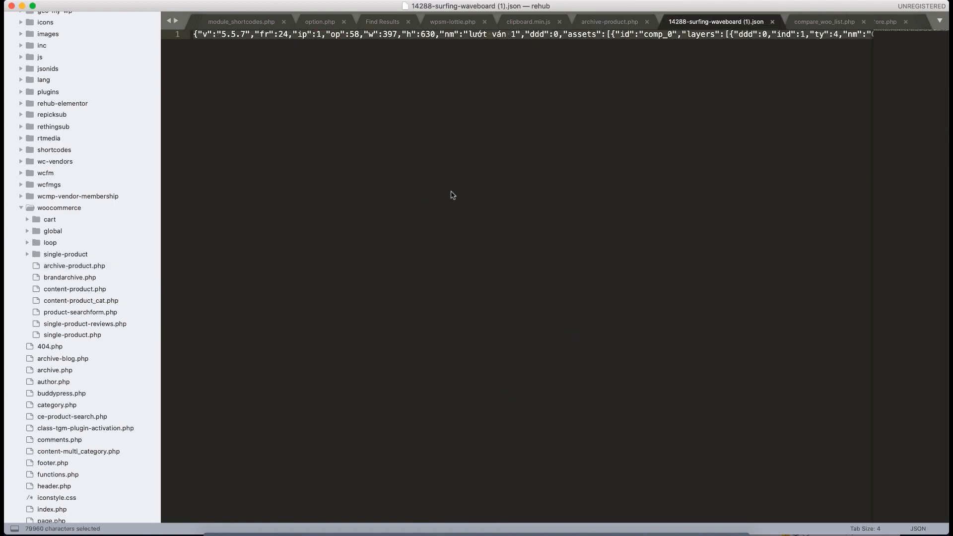
pyautogui.click(303, 531)
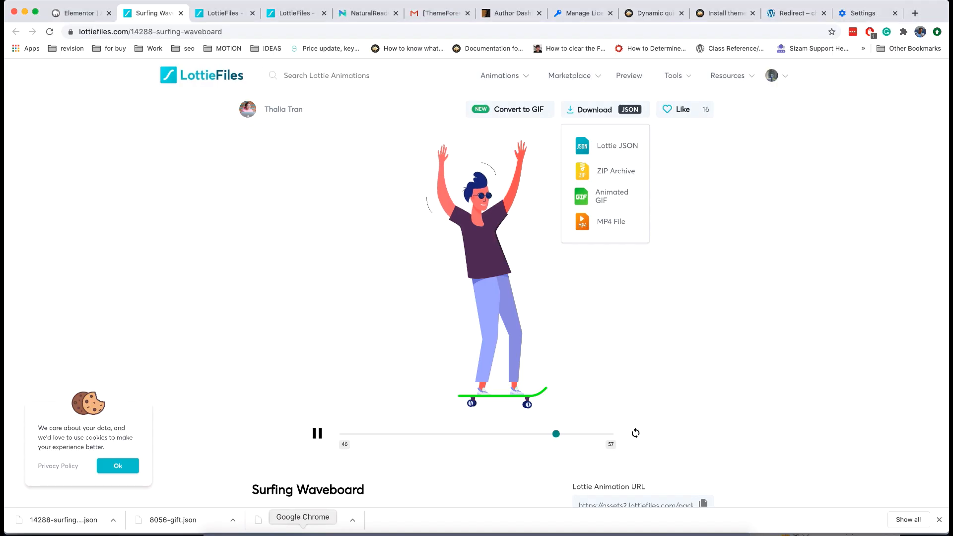
pyautogui.click(79, 15)
pyautogui.click(65, 205)
pyautogui.press('super+v')
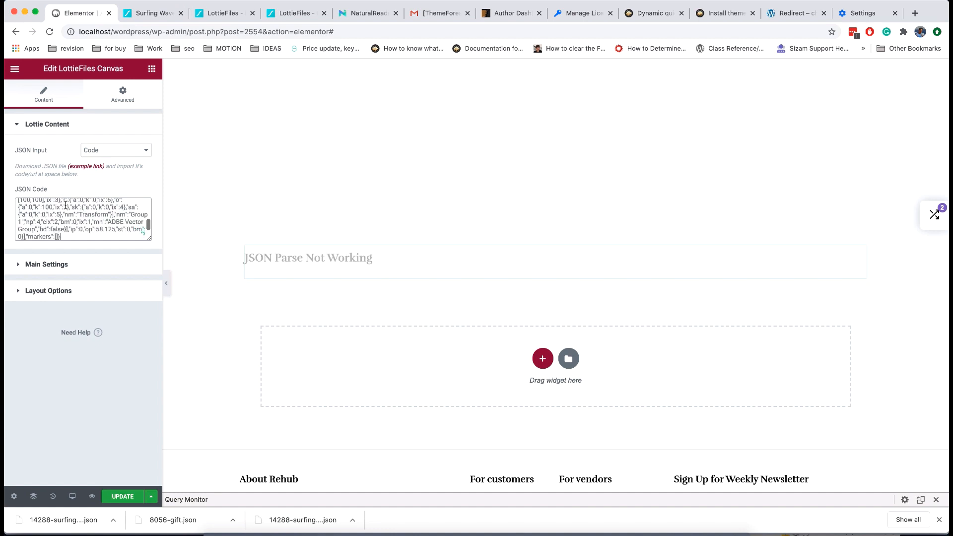
pyautogui.scroll(-4, 370, 319)
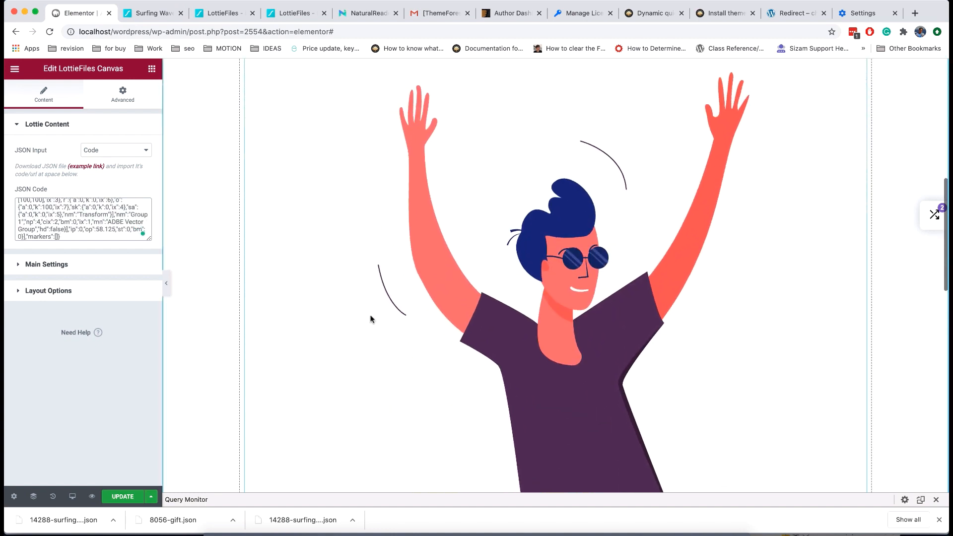
# Set the LottieFiles Canvas widget's positioning width to Inline (auto)
pyautogui.click(127, 291)
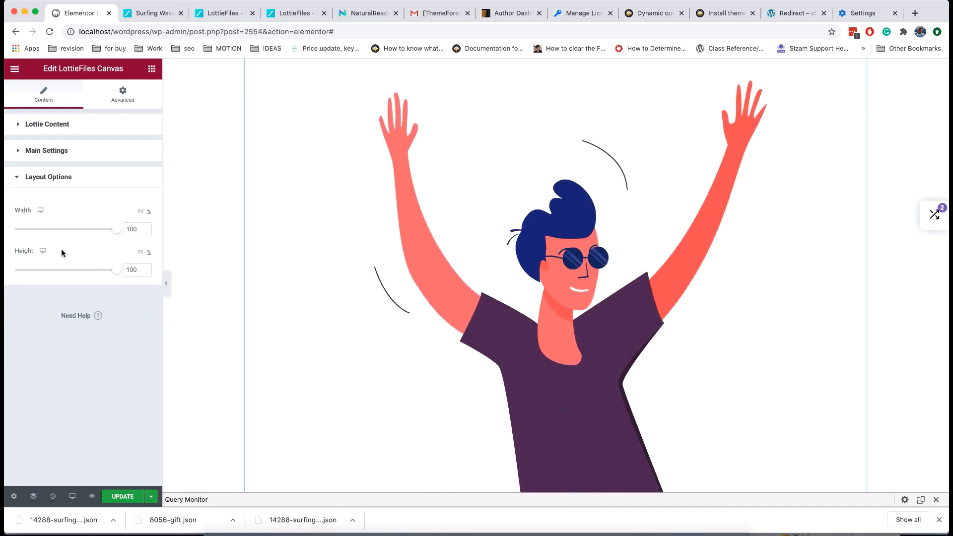
pyautogui.click(123, 94)
pyautogui.scroll(-3, 67, 335)
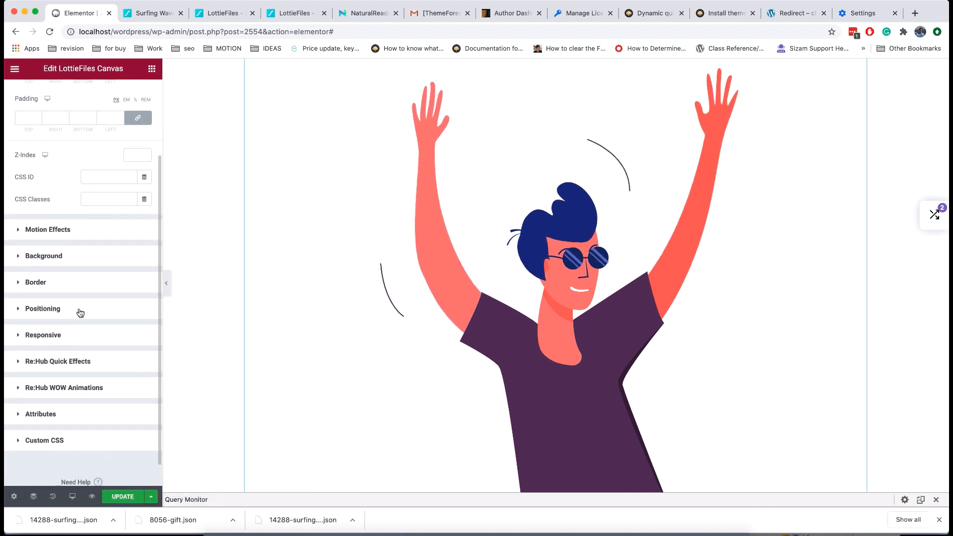
pyautogui.click(77, 312)
pyautogui.click(102, 255)
pyautogui.click(112, 273)
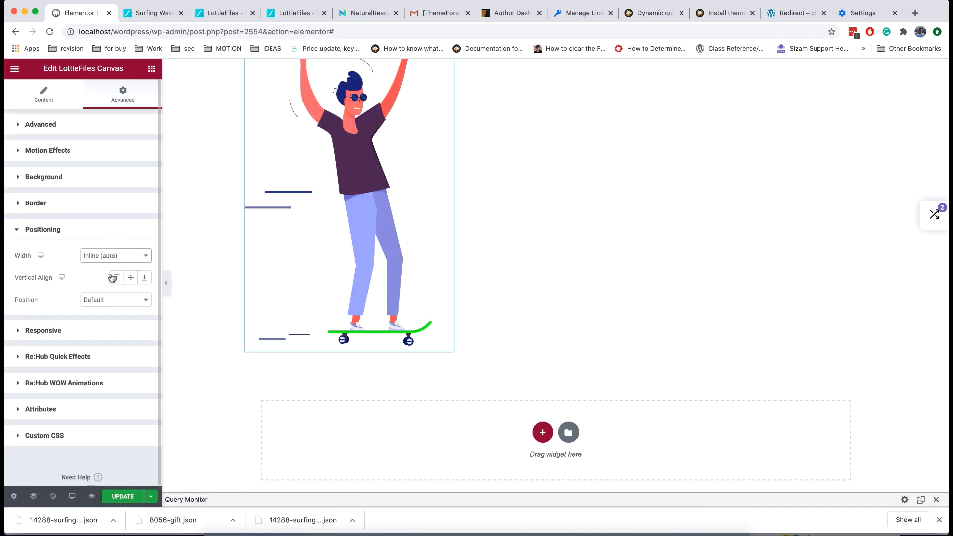
pyautogui.scroll(2, 234, 235)
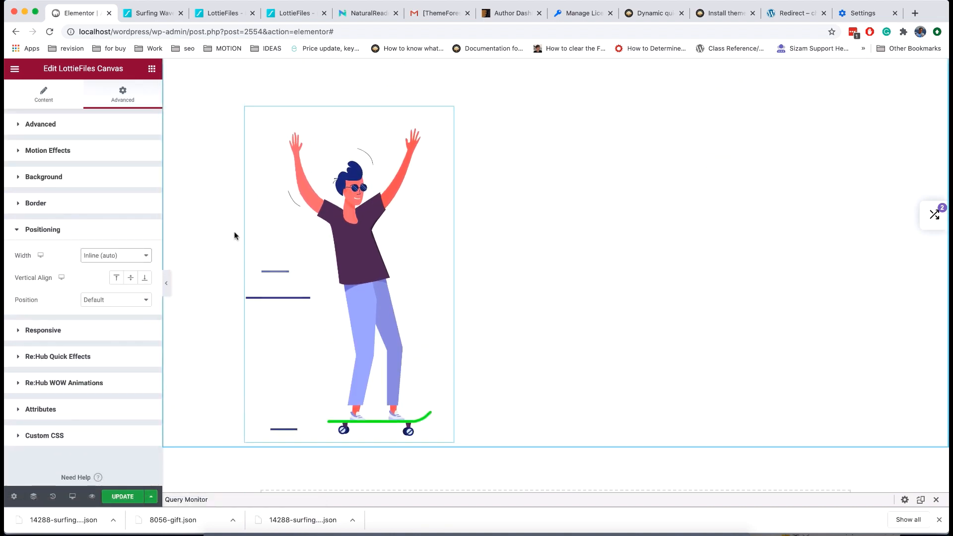
# Return to the widget's content settings and set the Animation Play Speed to 0,9
pyautogui.click(43, 94)
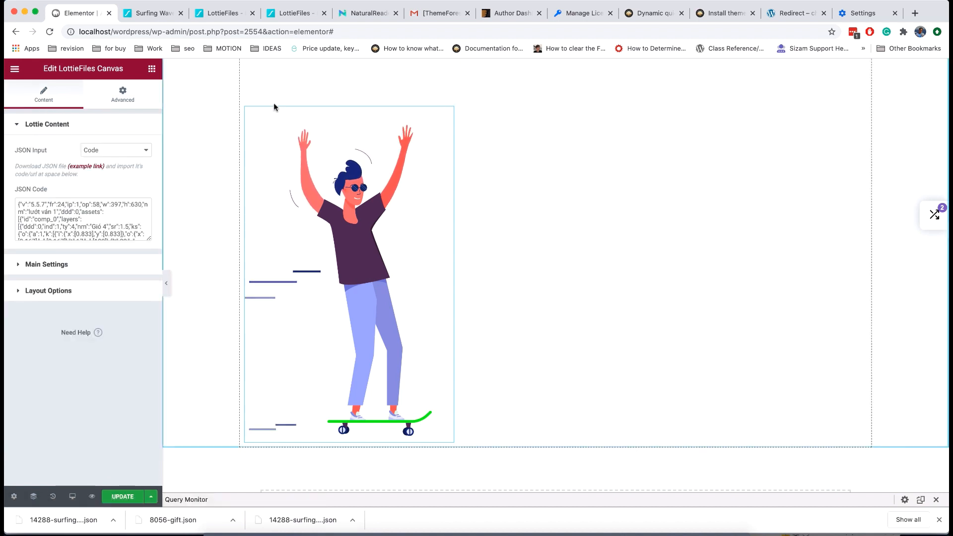
pyautogui.scroll(1, 273, 103)
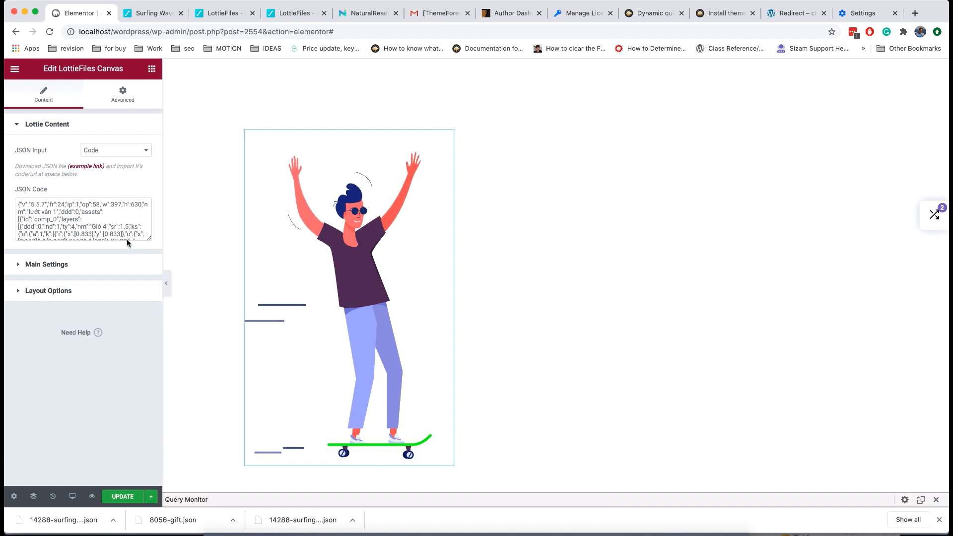
pyautogui.click(89, 287)
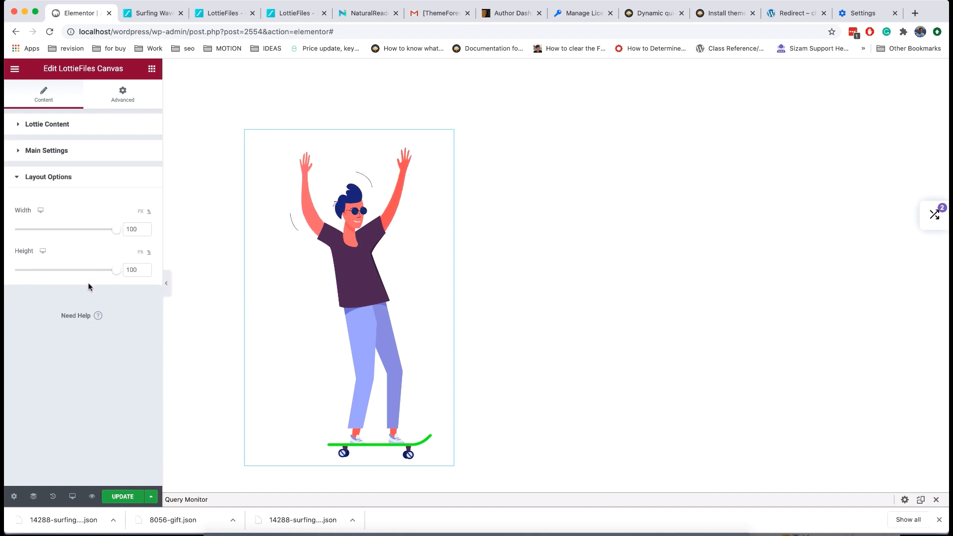
pyautogui.moveTo(116, 233)
pyautogui.mouseDown()
pyautogui.moveTo(77, 229)
pyautogui.moveTo(121, 232)
pyautogui.mouseUp()
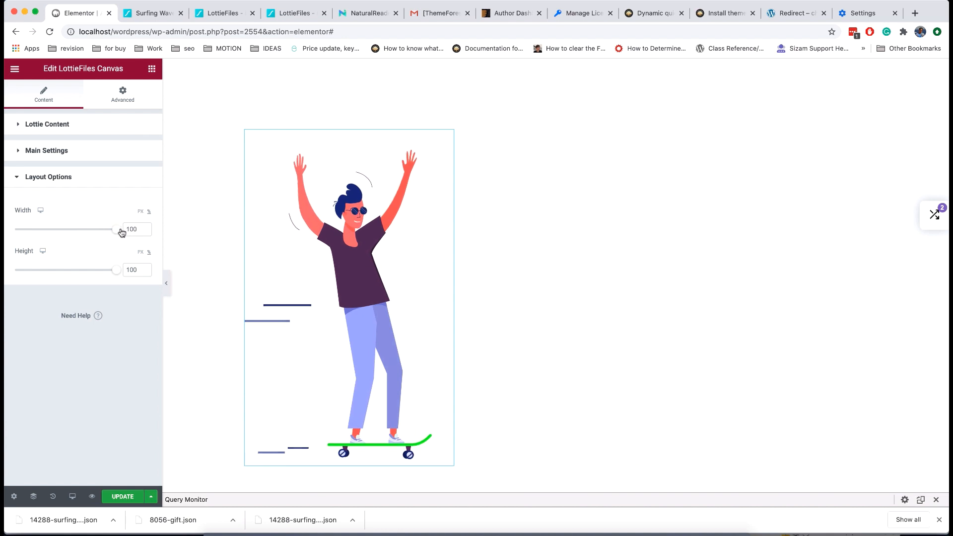
pyautogui.click(76, 155)
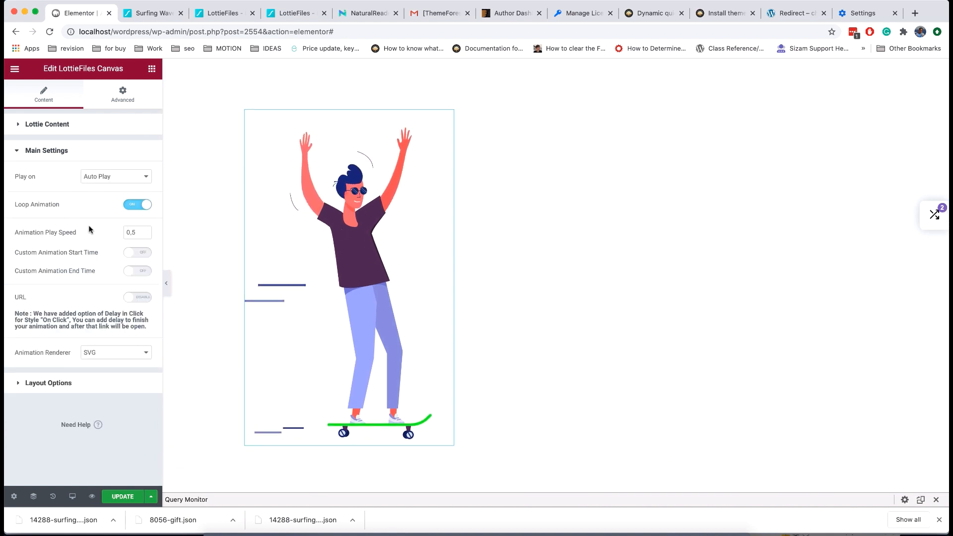
pyautogui.click(145, 230)
pyautogui.click(145, 231)
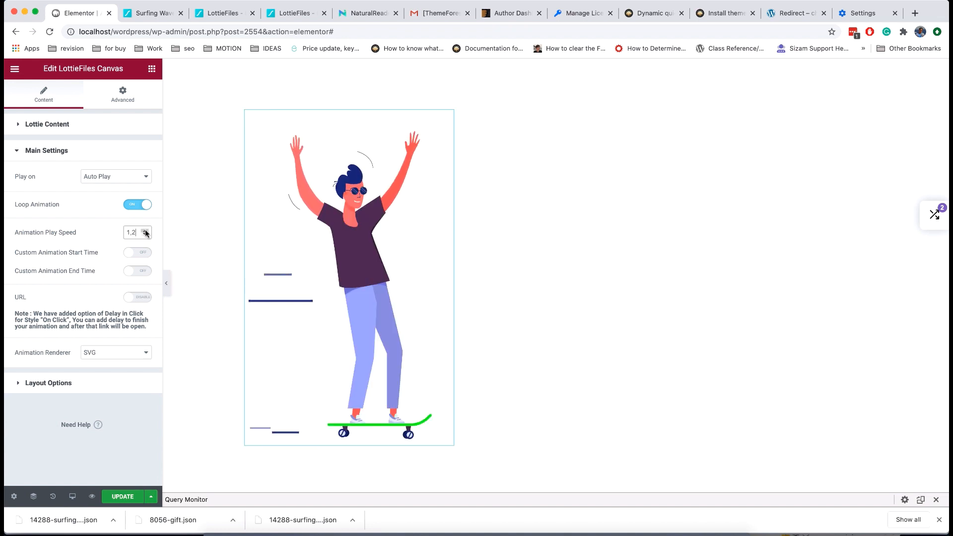
pyautogui.click(144, 235)
pyautogui.click(145, 234)
pyautogui.click(145, 235)
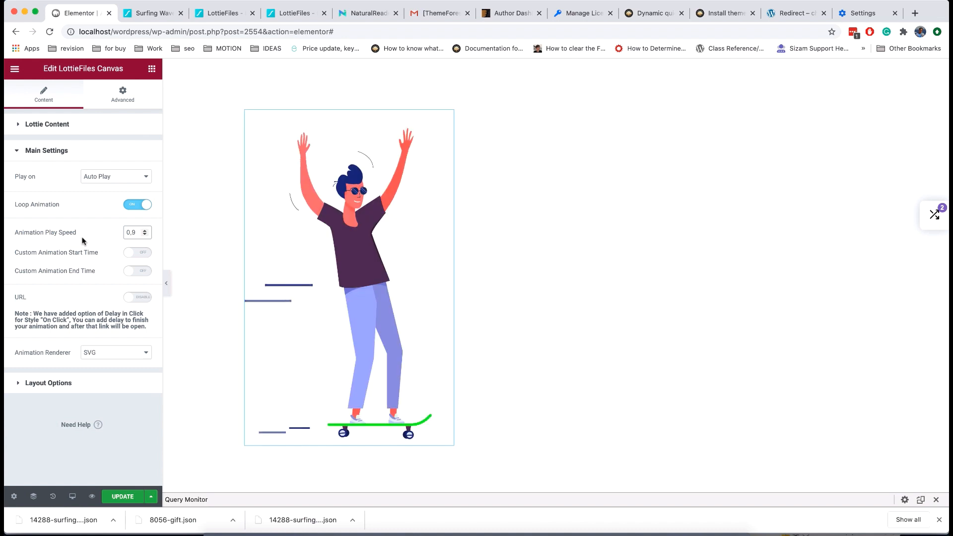
# Try playing the animation with the On Hover option and with the Mouse In-Out Effect option
pyautogui.click(107, 177)
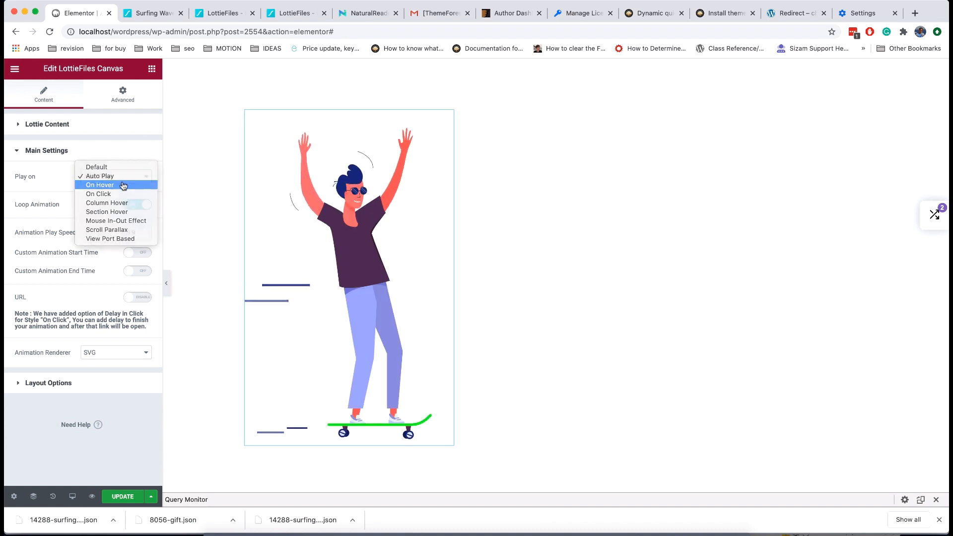
pyautogui.click(123, 184)
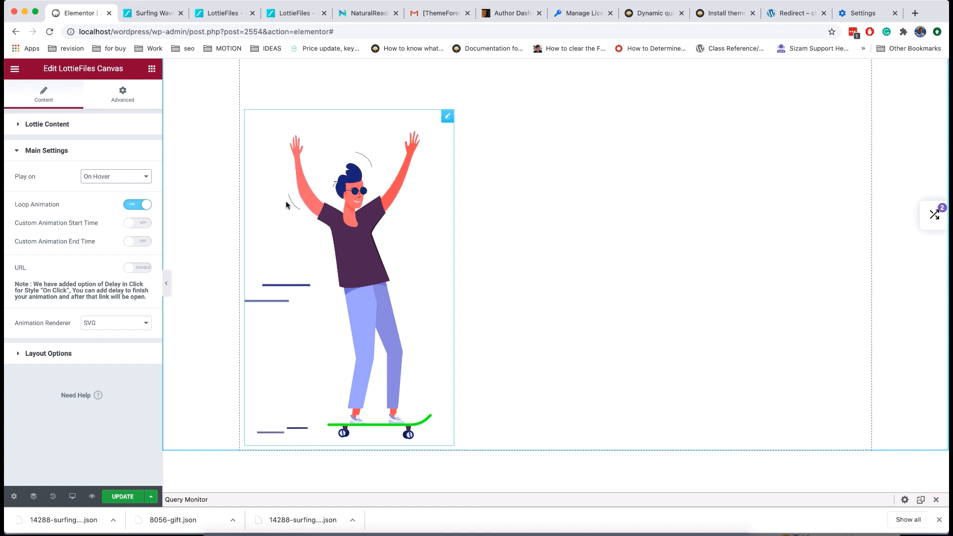
pyautogui.click(122, 179)
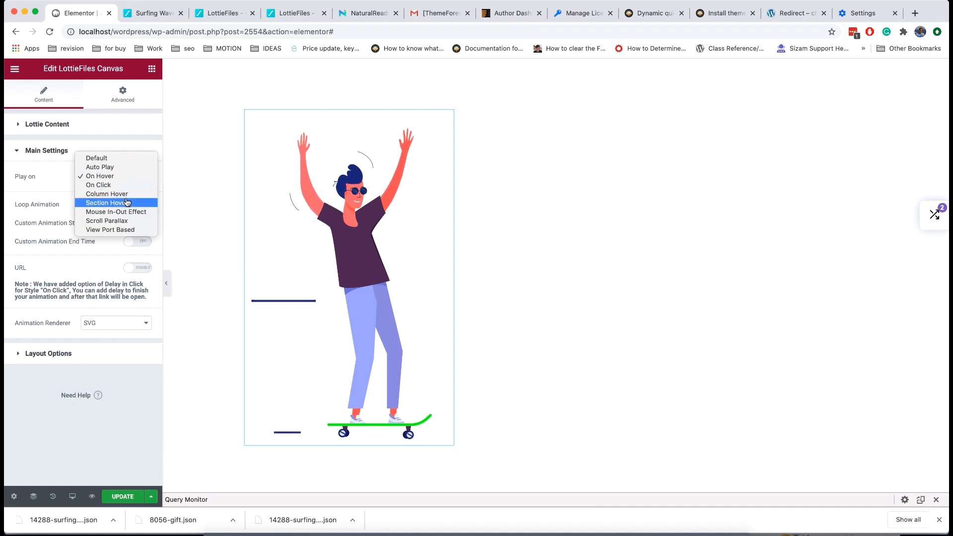
pyautogui.click(145, 212)
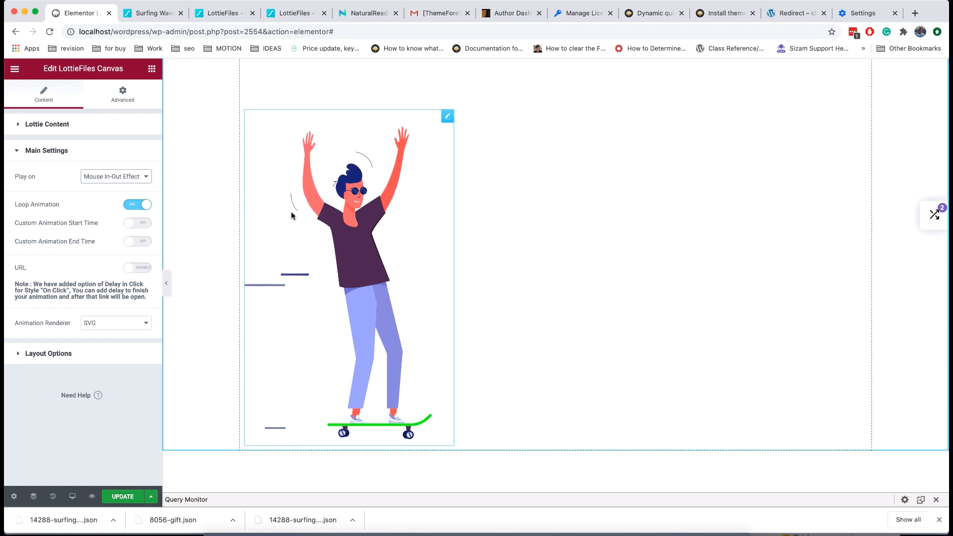
# Set the animation to play on Scroll Parallax and test it by scrolling the page up and down
pyautogui.click(132, 181)
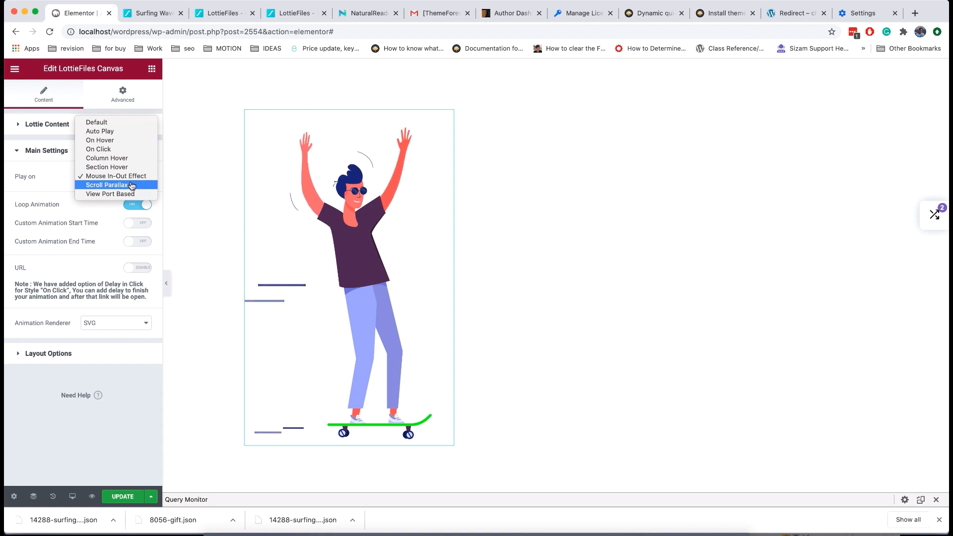
pyautogui.click(132, 185)
pyautogui.scroll(-3, 214, 232)
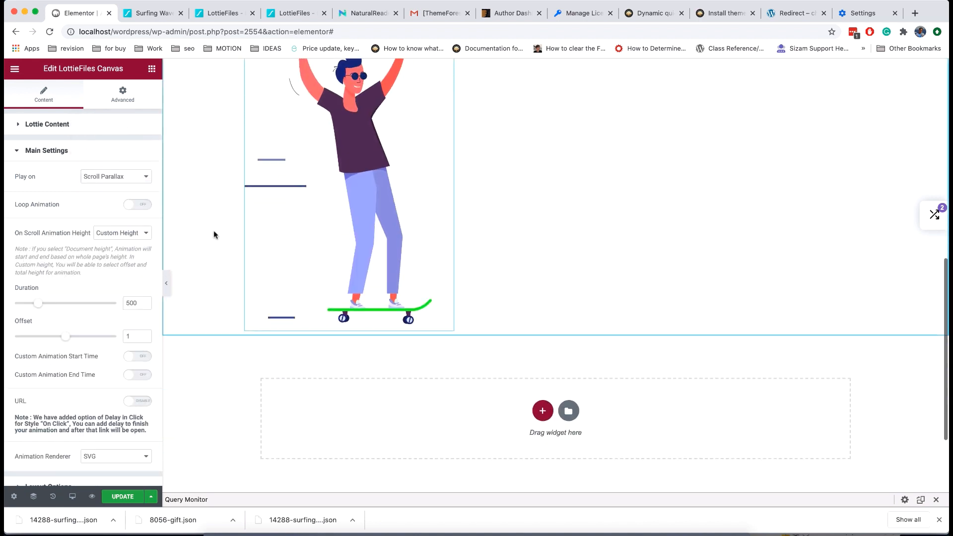
pyautogui.scroll(3, 213, 233)
pyautogui.scroll(-3, 214, 233)
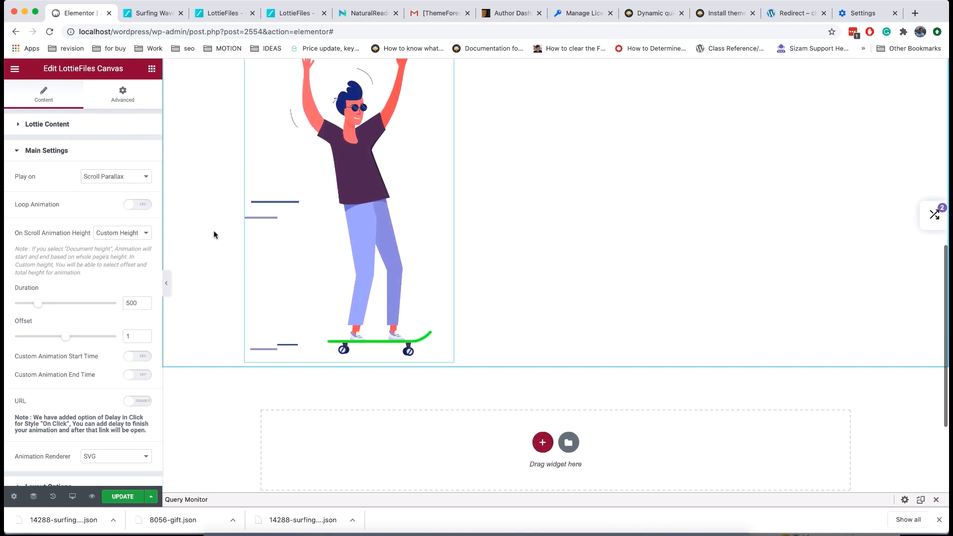
pyautogui.scroll(5, 214, 234)
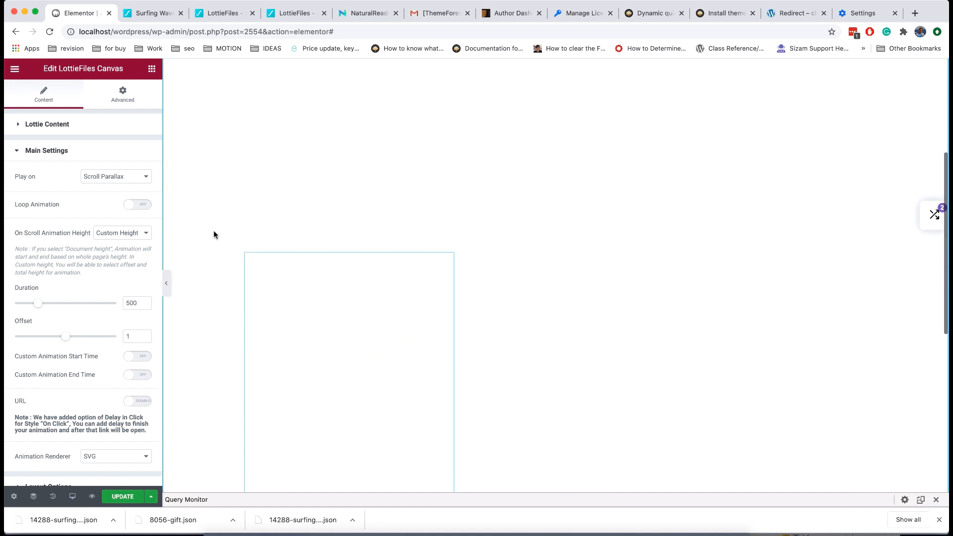
pyautogui.scroll(-5, 214, 233)
pyautogui.scroll(4, 214, 233)
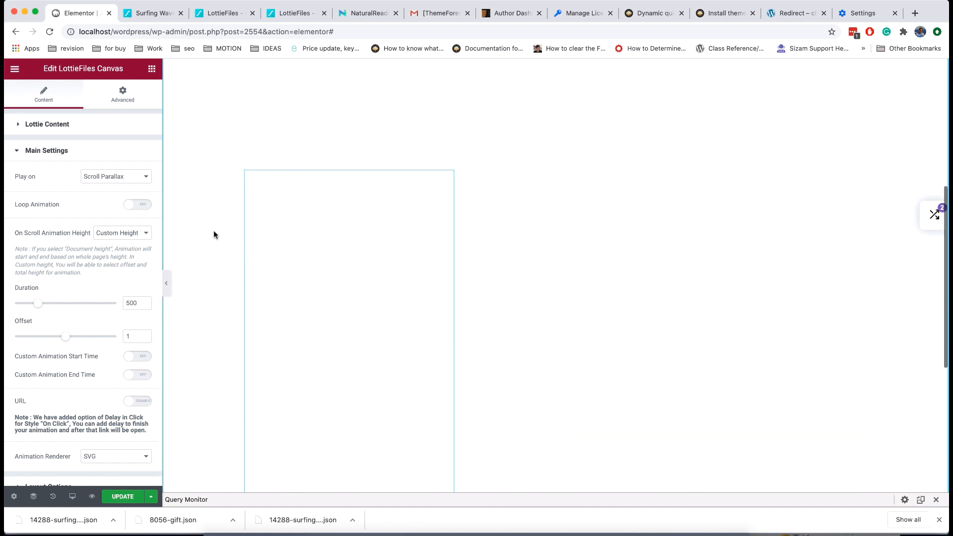
pyautogui.scroll(-2, 213, 235)
# Set the On Scroll Animation Height to Document Height and test the animation over the page's scroll range
pyautogui.click(127, 232)
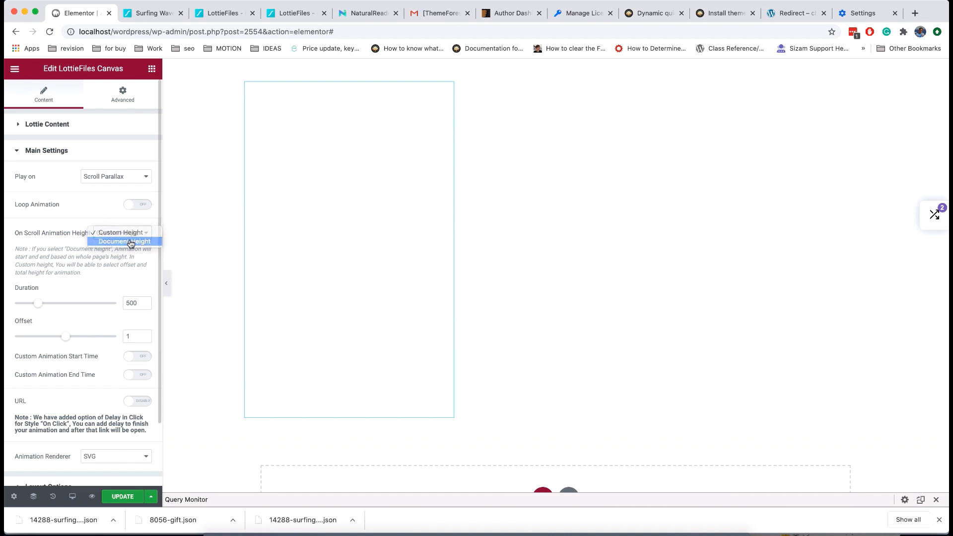
pyautogui.click(131, 243)
pyautogui.scroll(8, 221, 236)
pyautogui.scroll(-7, 221, 236)
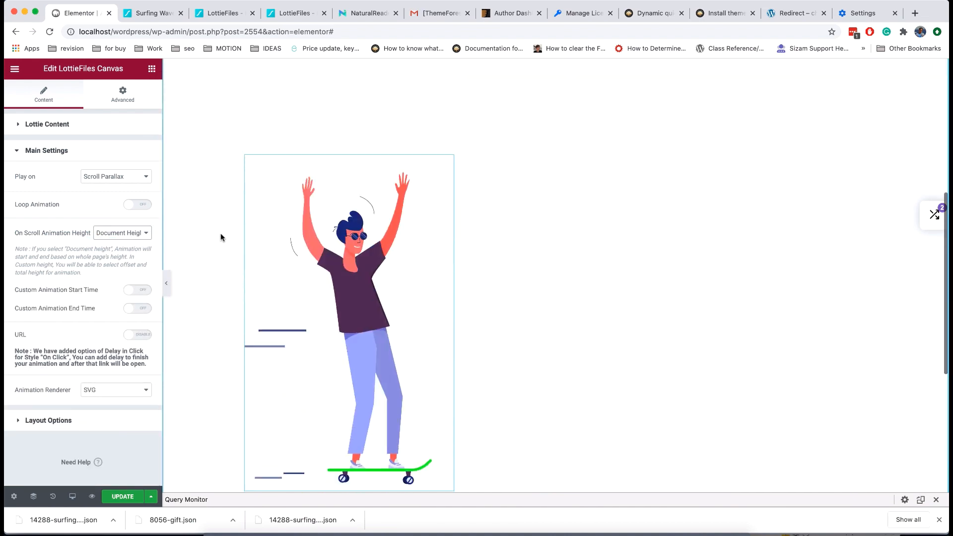
pyautogui.scroll(-6, 221, 234)
pyautogui.scroll(3, 220, 234)
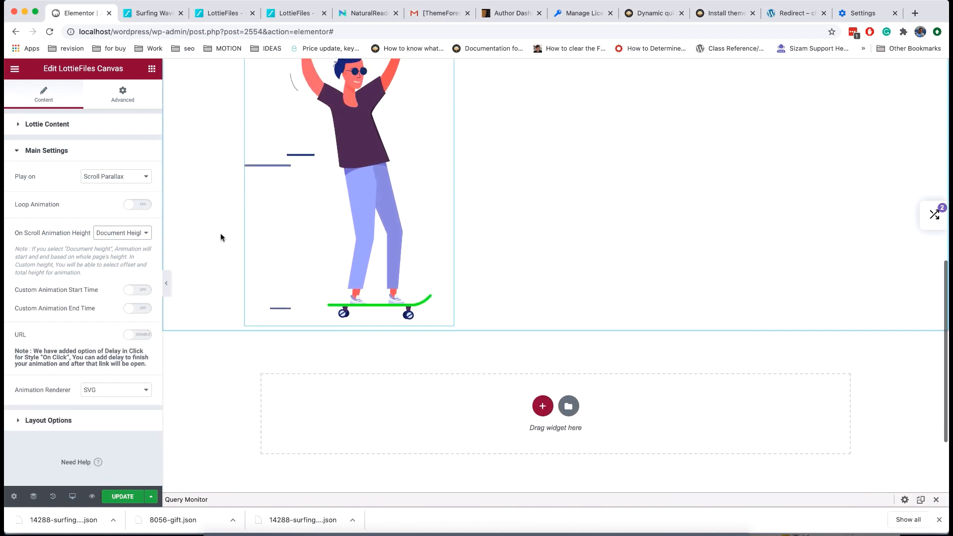
pyautogui.scroll(7, 220, 238)
pyautogui.scroll(-5, 221, 237)
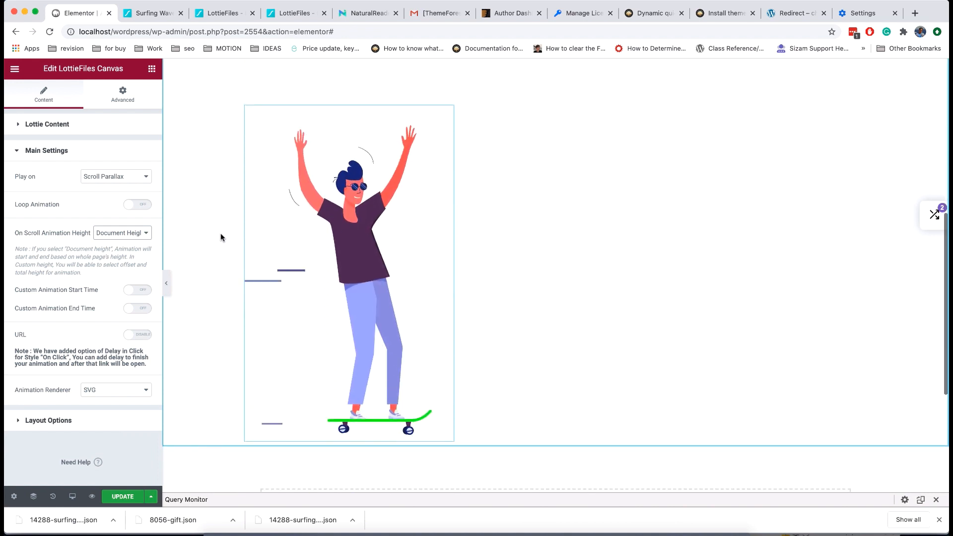
pyautogui.scroll(-4, 221, 234)
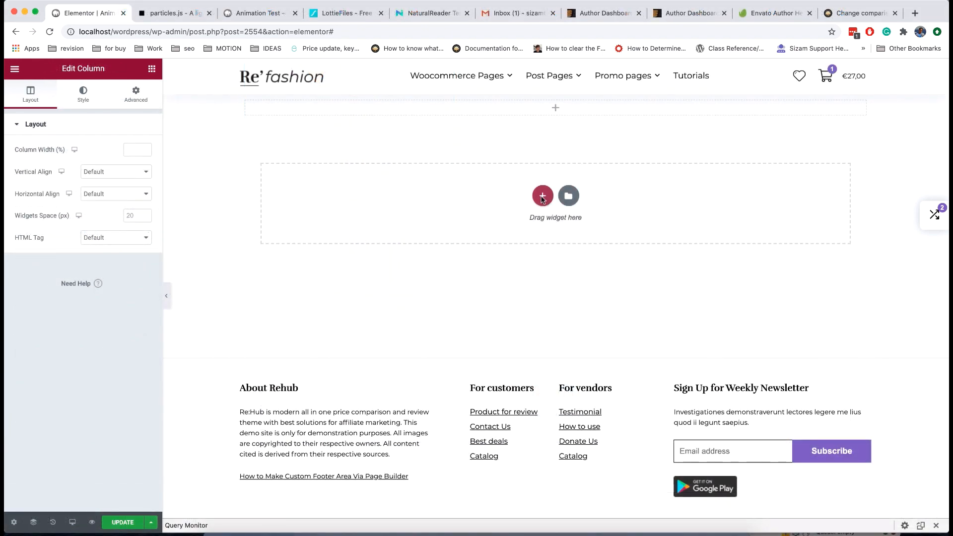
# Add an Animated canvas widget from the ReHub WOW Animations group to the page's empty column
pyautogui.click(558, 109)
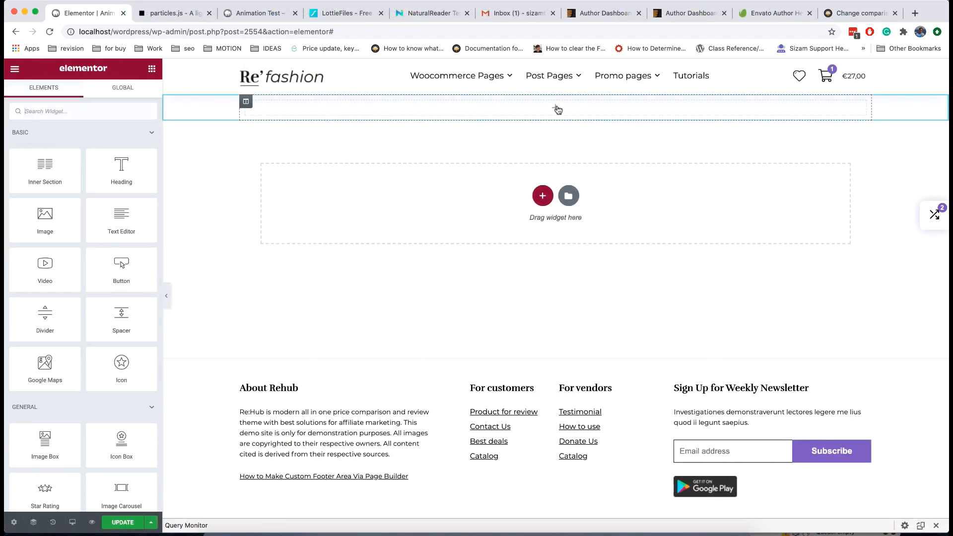
pyautogui.scroll(-10, 114, 294)
pyautogui.scroll(-8, 110, 293)
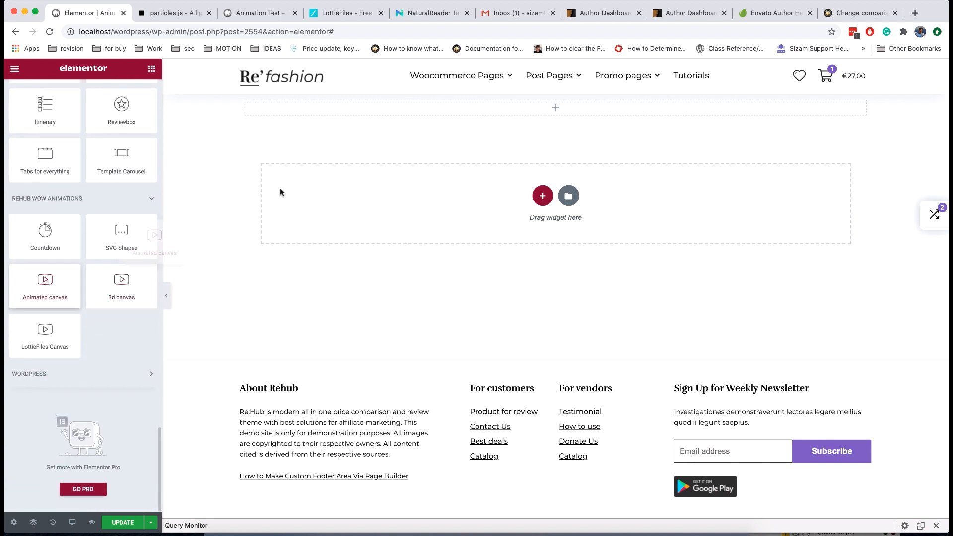
pyautogui.moveTo(280, 191); pyautogui.dragTo(438, 115)
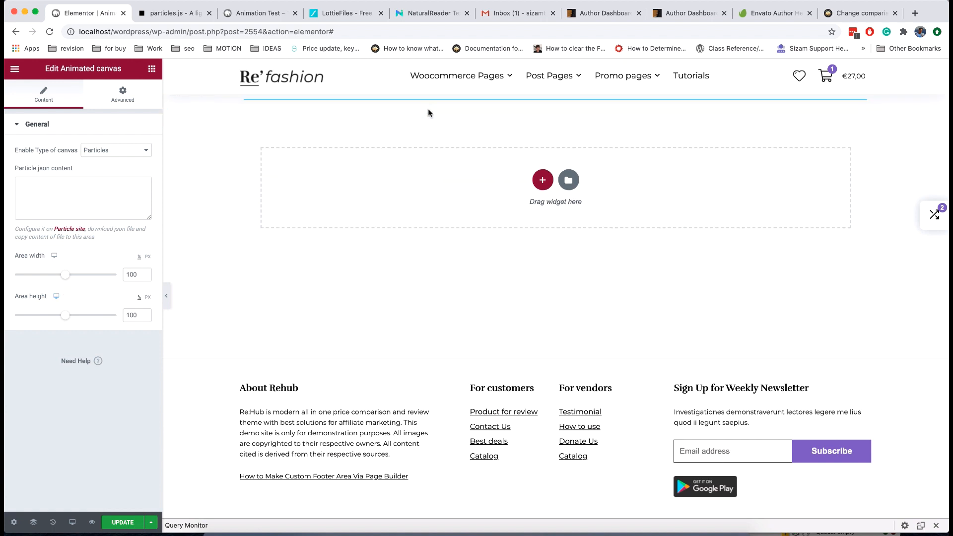
# Open the Particle site link from the Animated canvas settings in a new tab and switch to it
pyautogui.rightClick(70, 229)
pyautogui.click(85, 234)
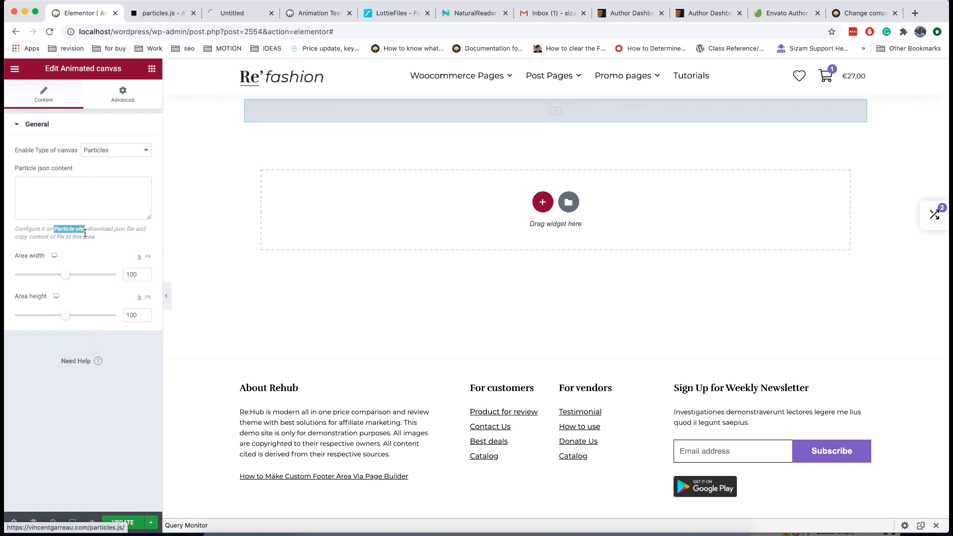
pyautogui.click(229, 13)
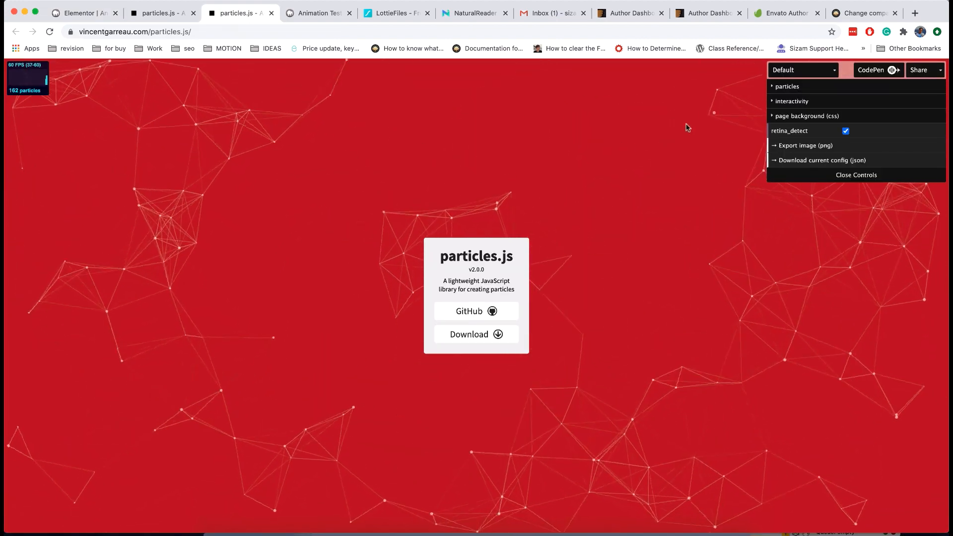
# Set the particle shape type to triangle and the particle size value to about 7.9
pyautogui.click(801, 87)
pyautogui.click(801, 118)
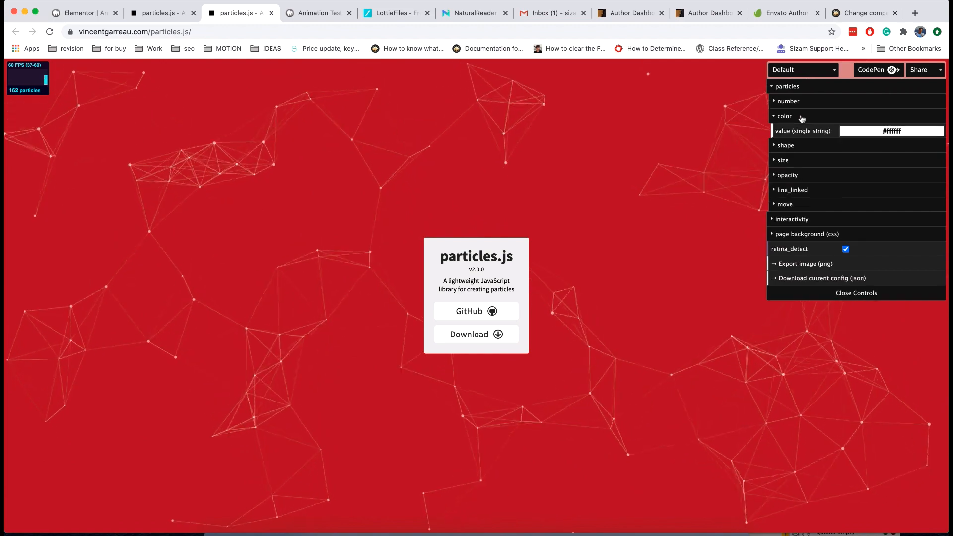
pyautogui.click(802, 117)
pyautogui.click(802, 103)
pyautogui.click(802, 103)
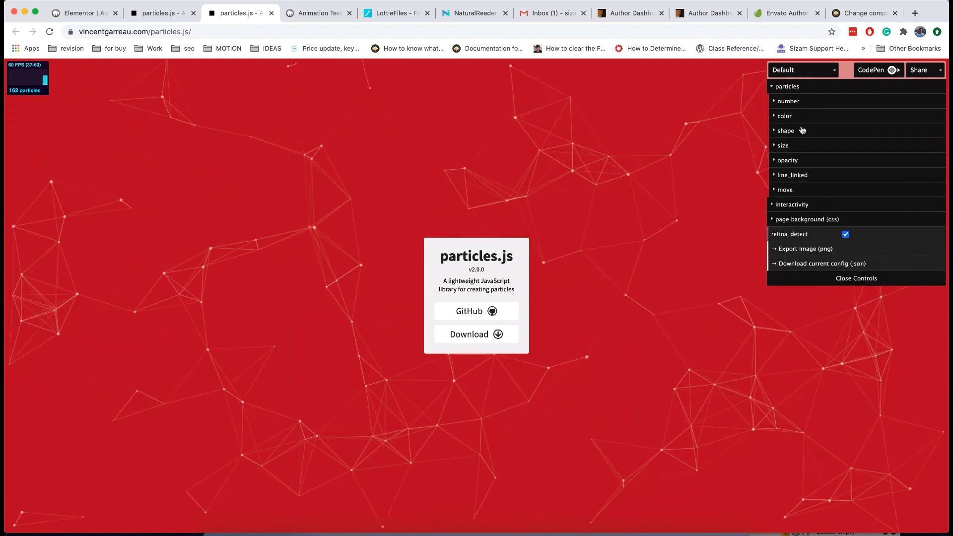
pyautogui.click(801, 130)
pyautogui.click(857, 189)
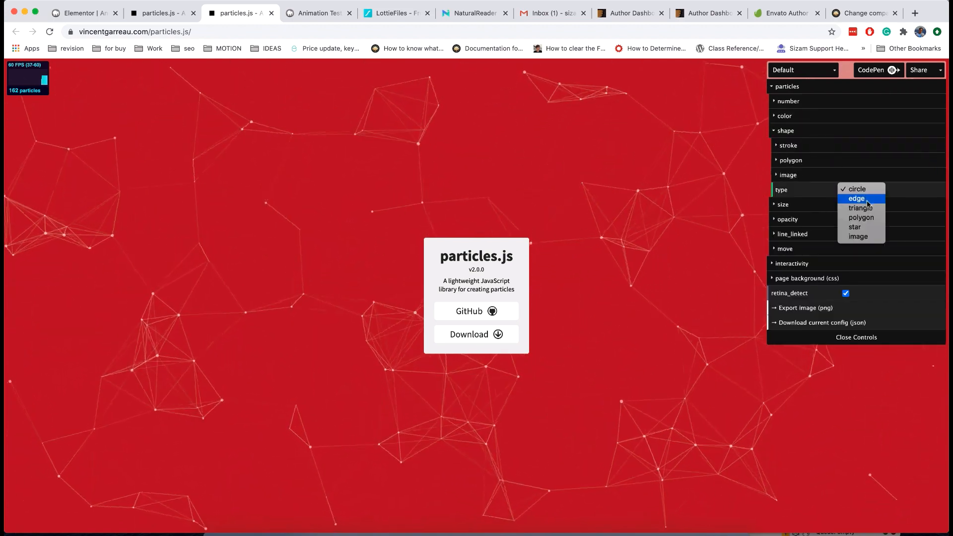
pyautogui.click(861, 207)
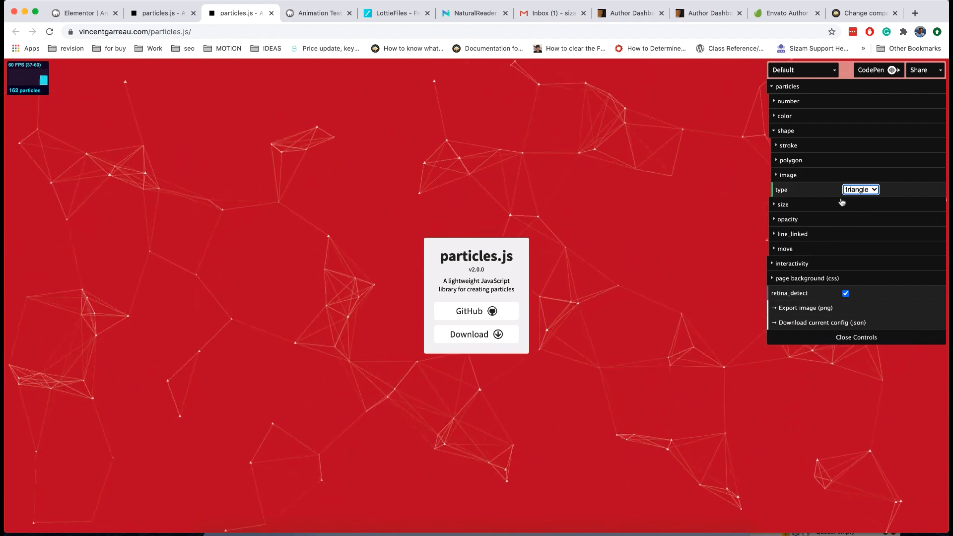
pyautogui.click(817, 204)
pyautogui.moveTo(846, 234)
pyautogui.mouseDown()
pyautogui.moveTo(864, 235)
pyautogui.moveTo(842, 235)
pyautogui.mouseUp()
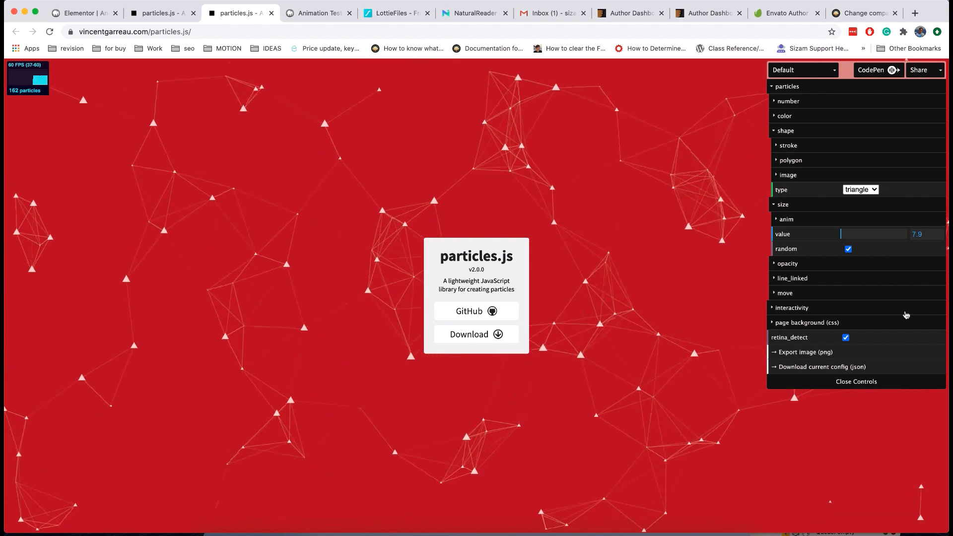
# Download the current particles configuration as JSON, open the file and copy its entire content
pyautogui.click(829, 371)
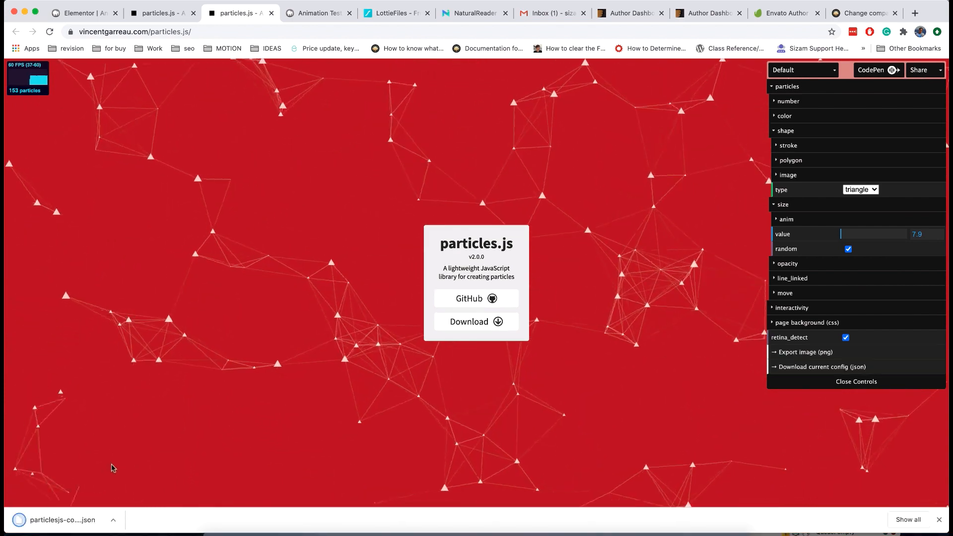
pyautogui.click(74, 519)
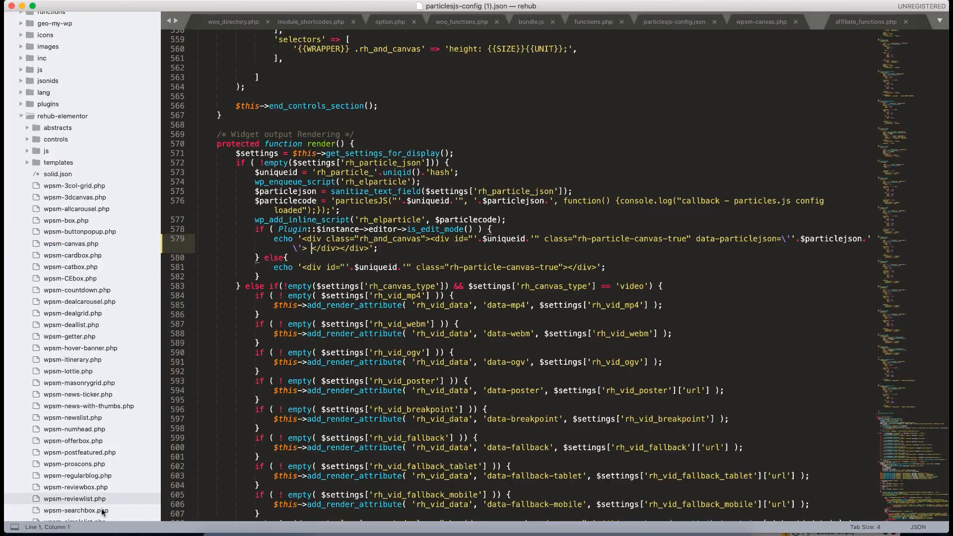
pyautogui.press('super+a')
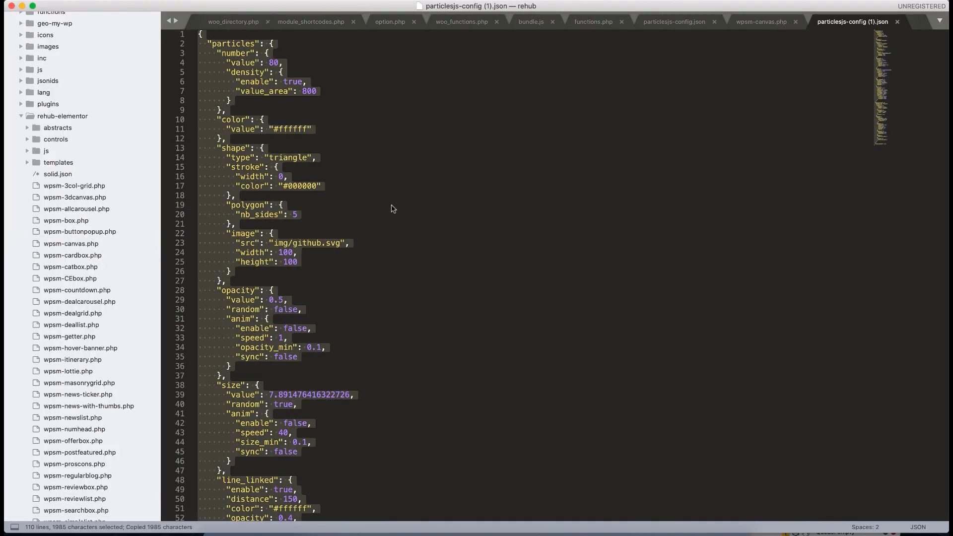
# Return to the Elementor page in the browser and paste the copied JSON into the Animated canvas's Particle json content
pyautogui.click(303, 533)
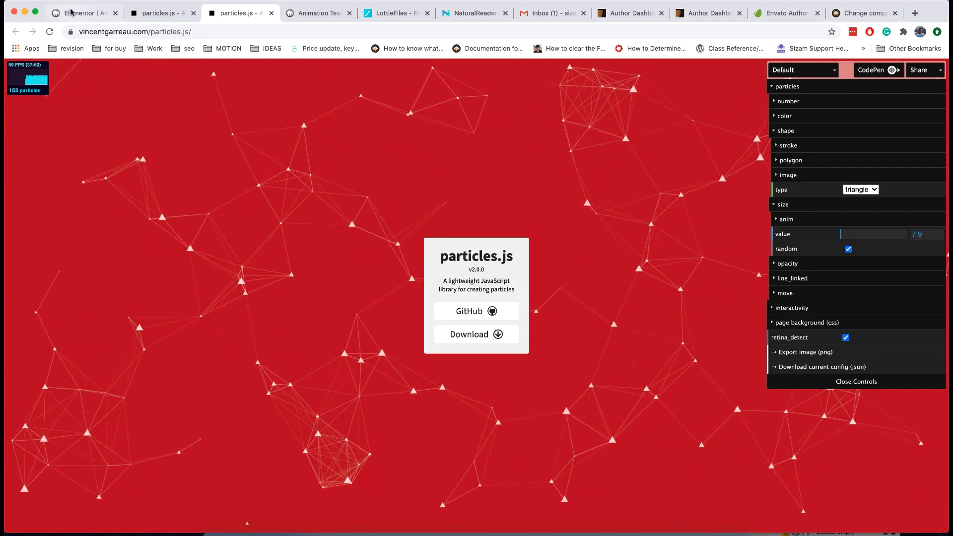
pyautogui.click(71, 13)
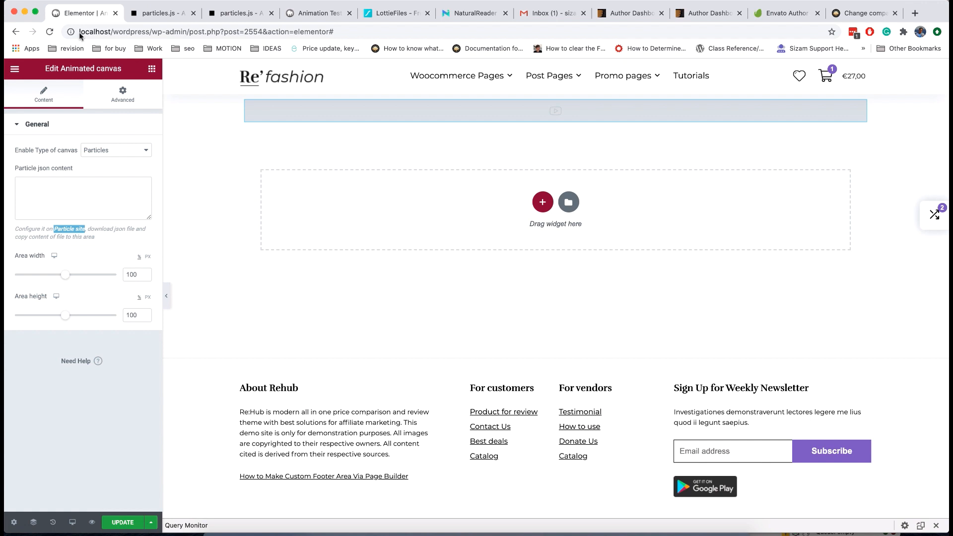
pyautogui.click(75, 187)
pyautogui.press('super+v')
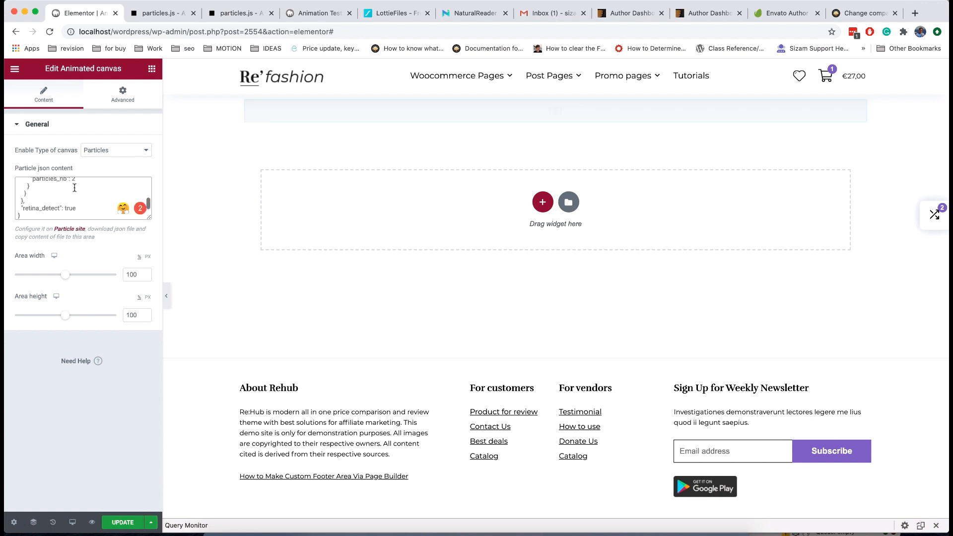
pyautogui.scroll(15, 75, 198)
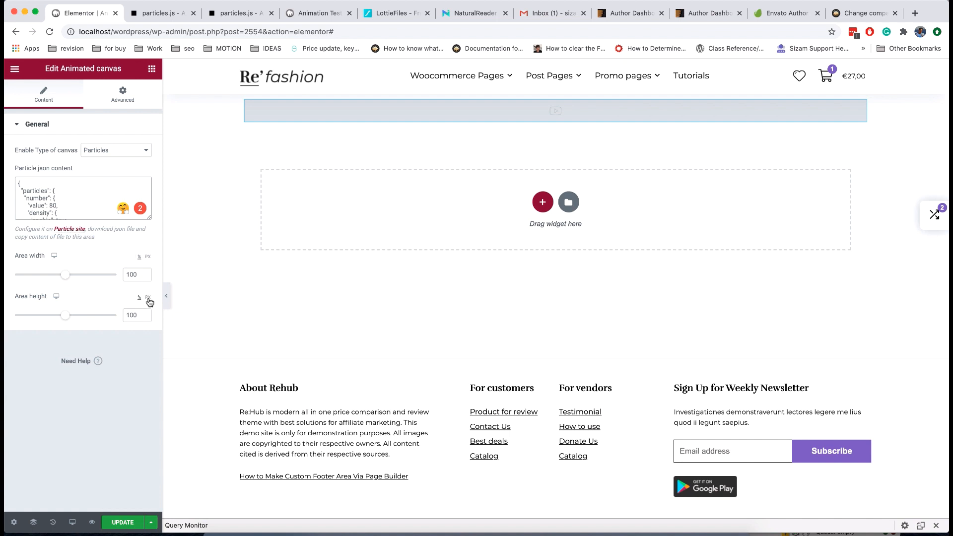
# Set the canvas area height to about 311 px, update the page and reload the editor
pyautogui.moveTo(16, 317); pyautogui.dragTo(25, 320)
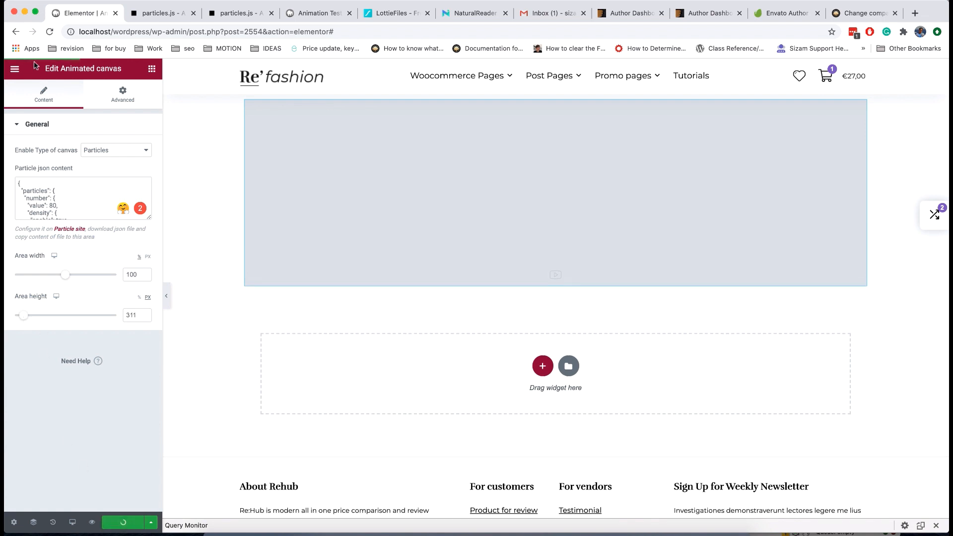
pyautogui.click(48, 35)
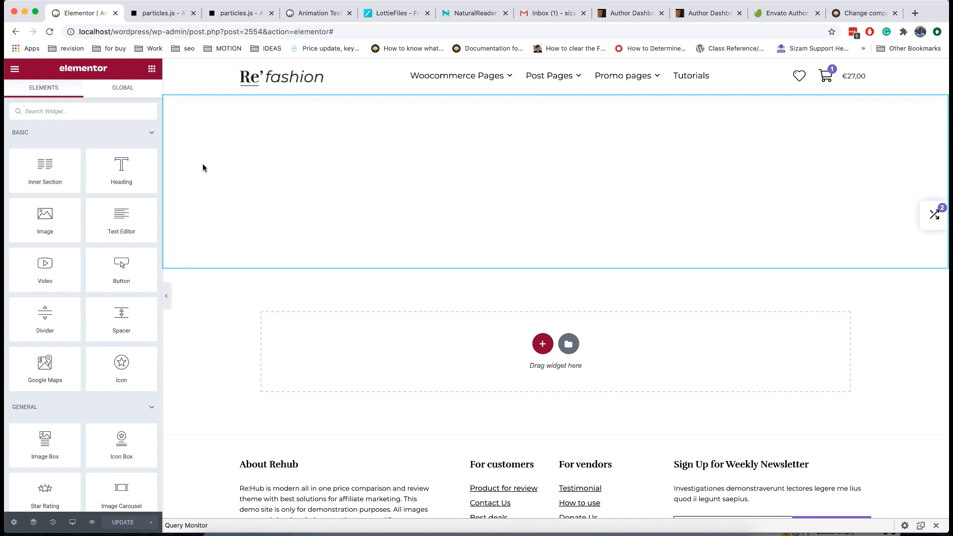
# Select the section containing the canvas through the Navigator and give it a solid bright red Classic background
pyautogui.rightClick(203, 164)
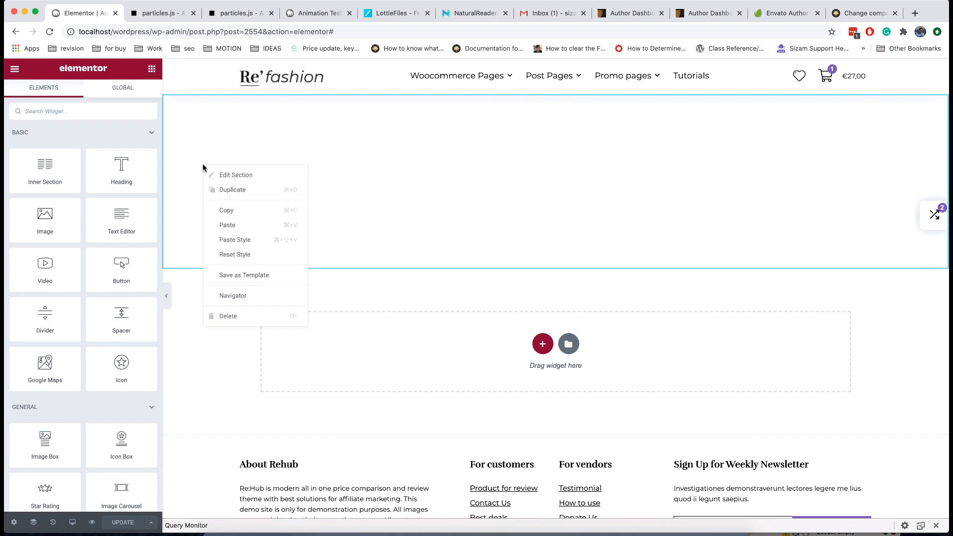
pyautogui.click(238, 297)
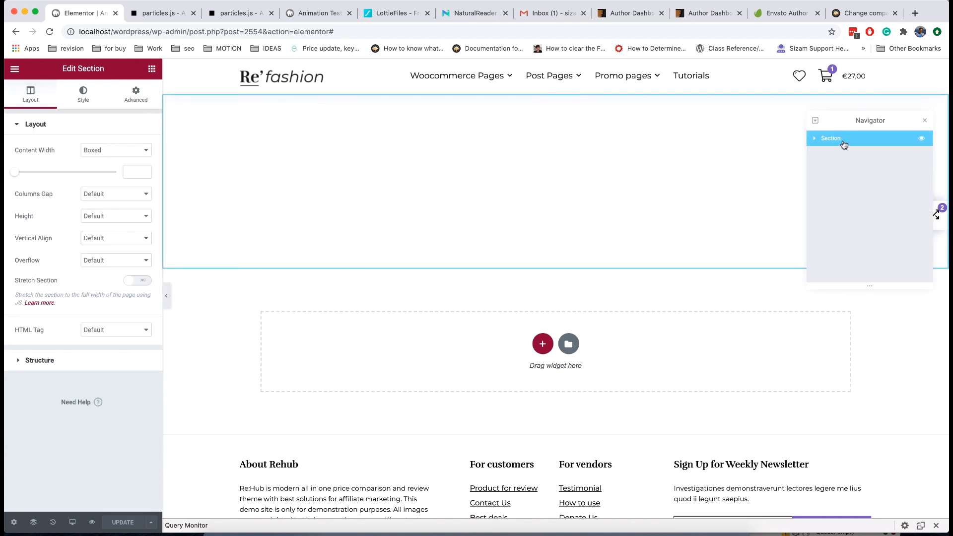
pyautogui.click(86, 103)
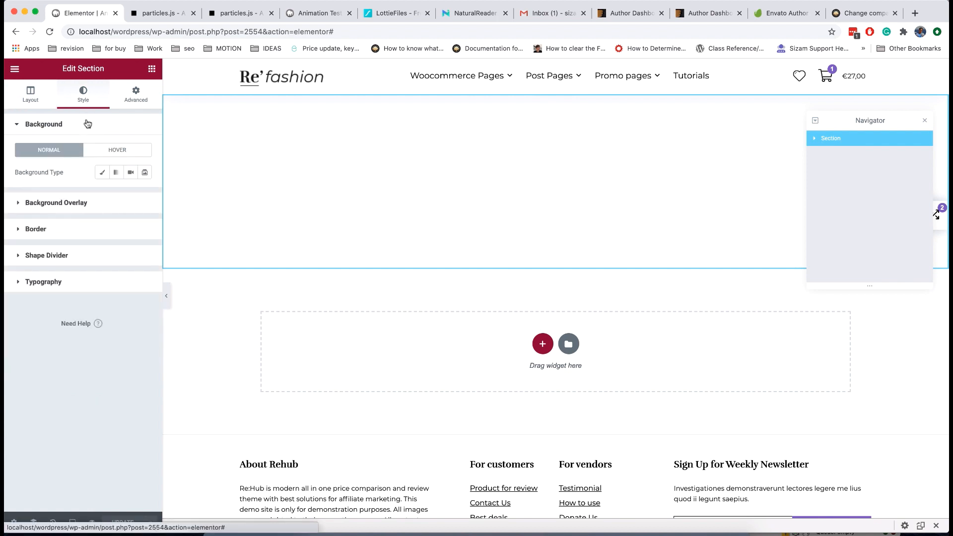
pyautogui.click(101, 173)
pyautogui.click(144, 194)
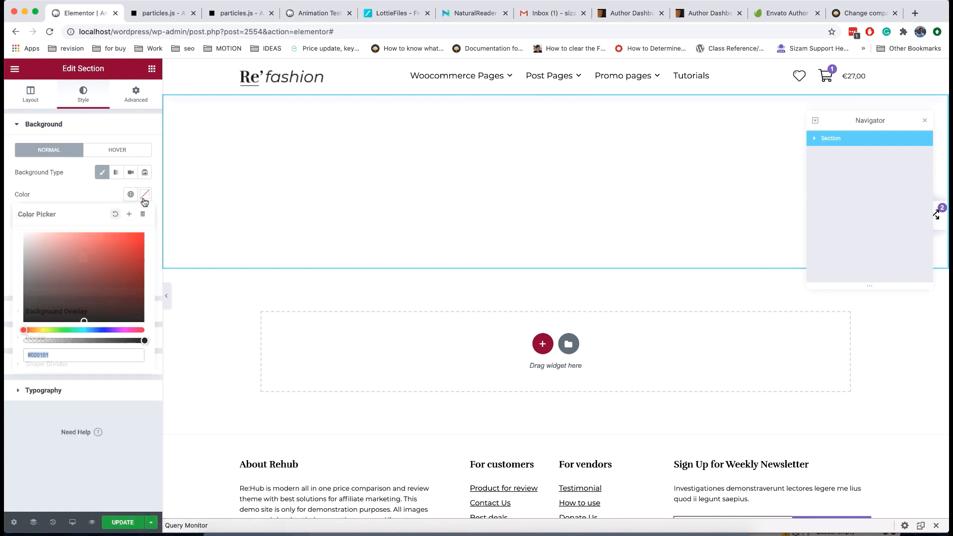
pyautogui.click(129, 235)
pyautogui.moveTo(139, 239); pyautogui.dragTo(144, 243)
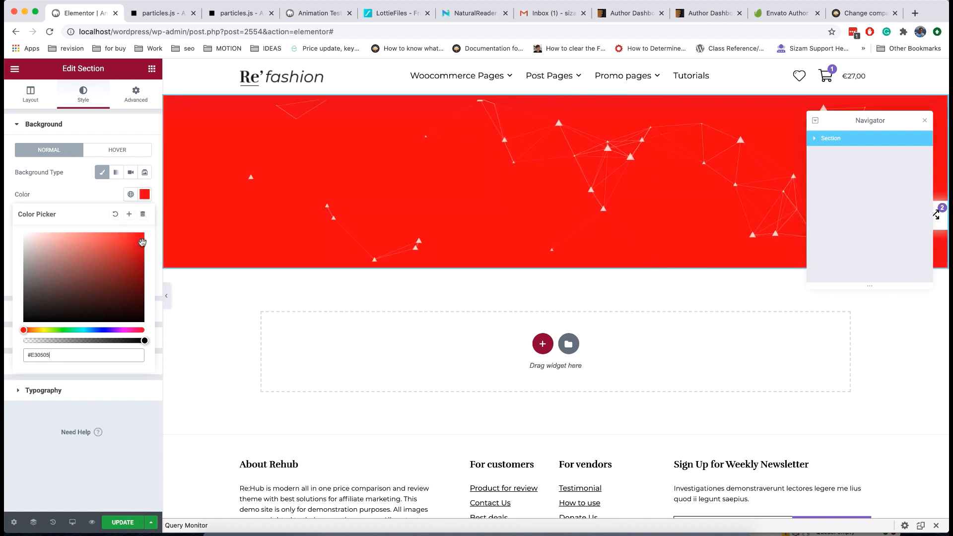
pyautogui.click(87, 183)
# Set the section's content width to Full Width and close the Navigator
pyautogui.click(38, 103)
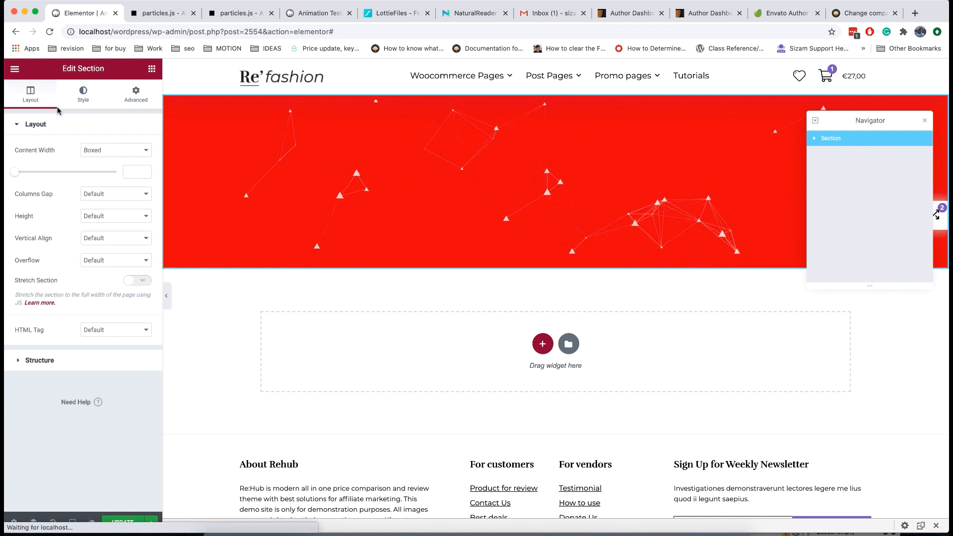
pyautogui.click(102, 150)
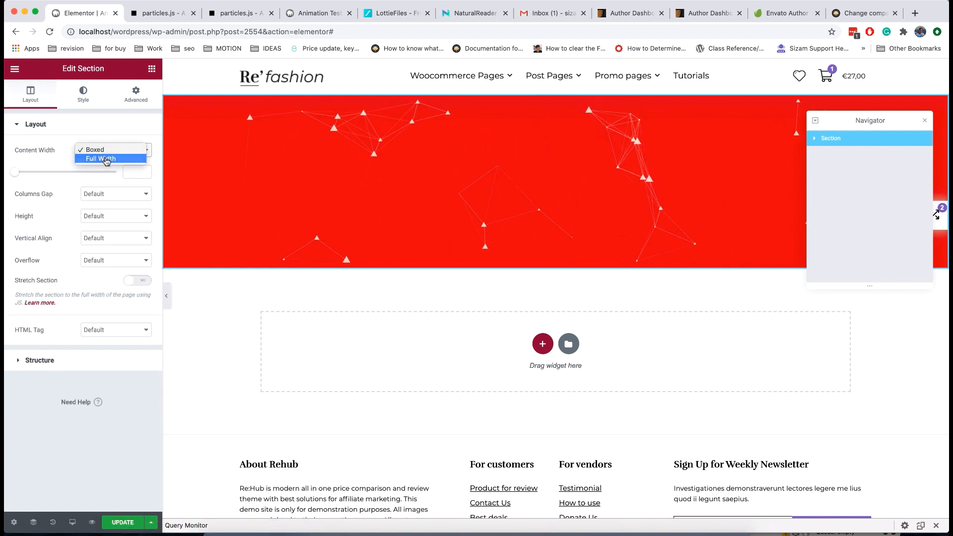
pyautogui.click(104, 159)
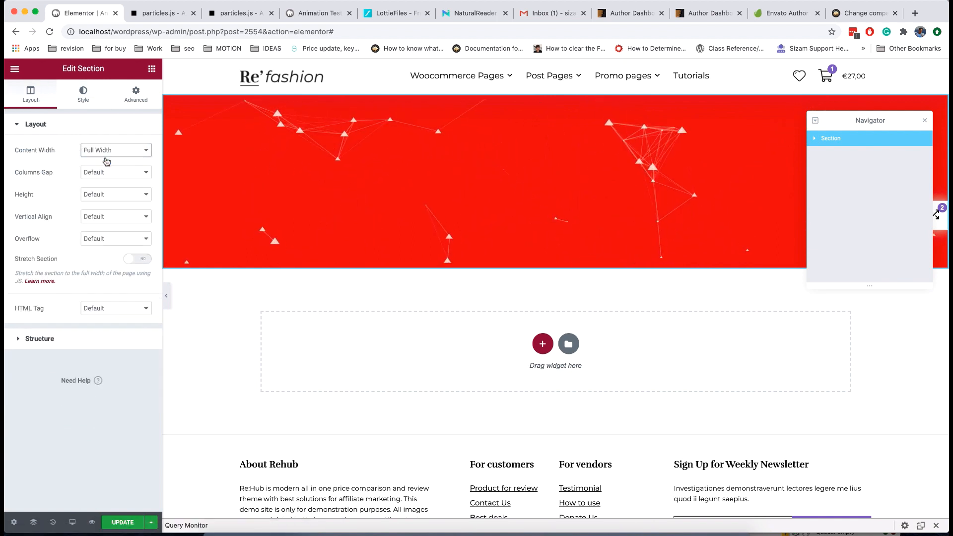
pyautogui.click(924, 120)
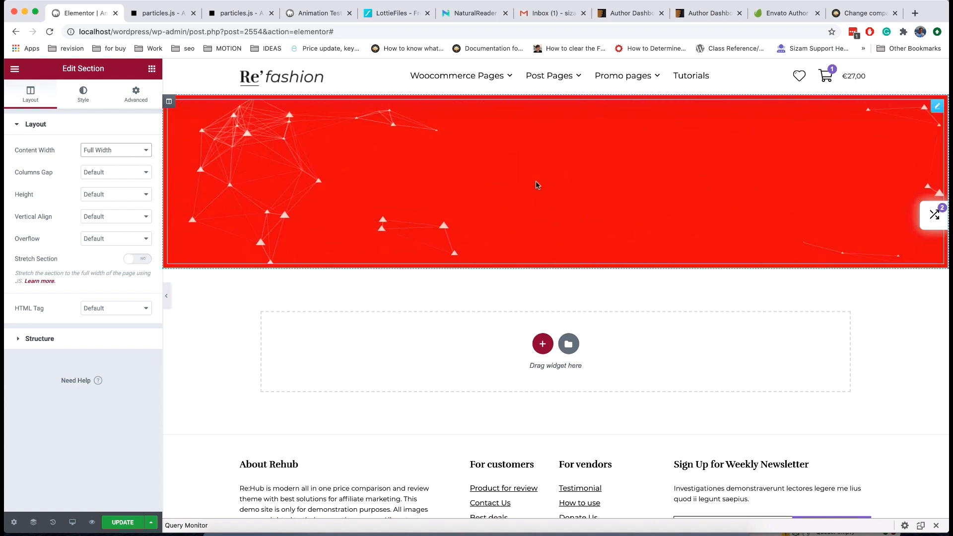
# Add a Heading widget above the animated canvas in the red section and center its text
pyautogui.click(152, 69)
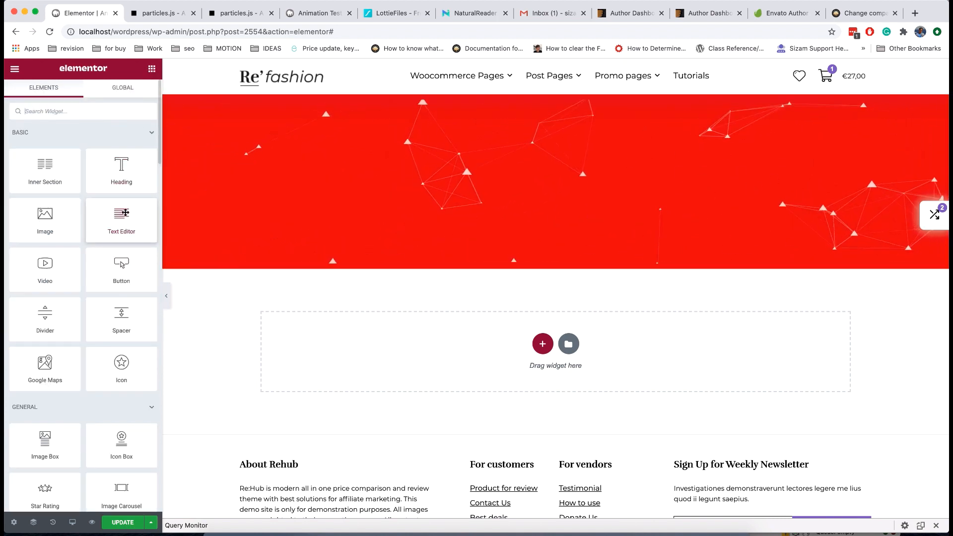
pyautogui.moveTo(136, 158); pyautogui.dragTo(526, 178)
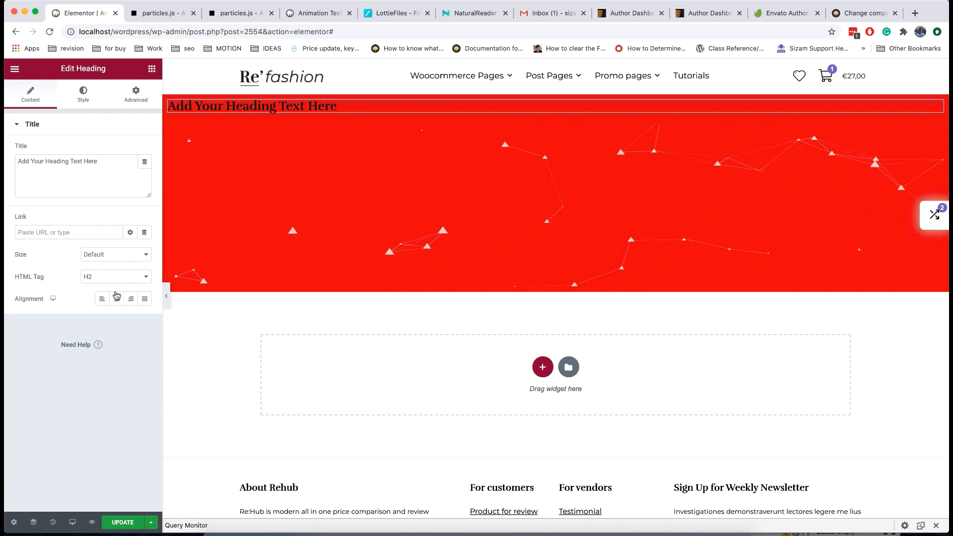
pyautogui.click(116, 298)
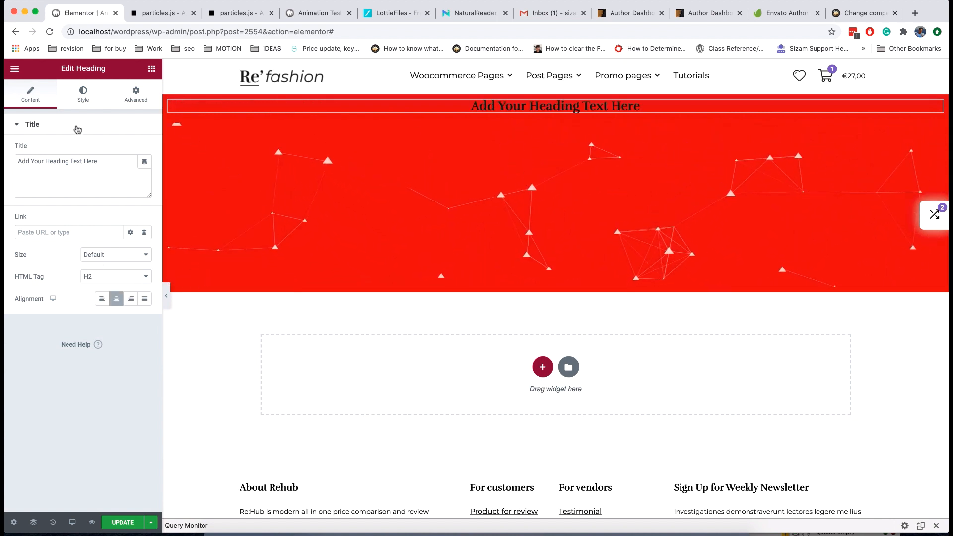
# Set the heading's text color to white (#FFFFFF)
pyautogui.click(83, 93)
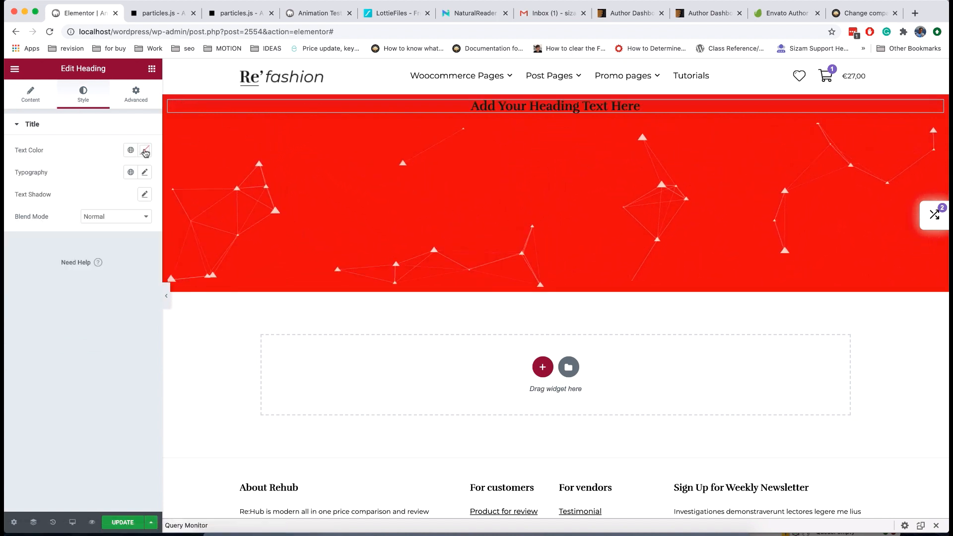
pyautogui.click(145, 153)
pyautogui.moveTo(29, 194); pyautogui.dragTo(11, 187)
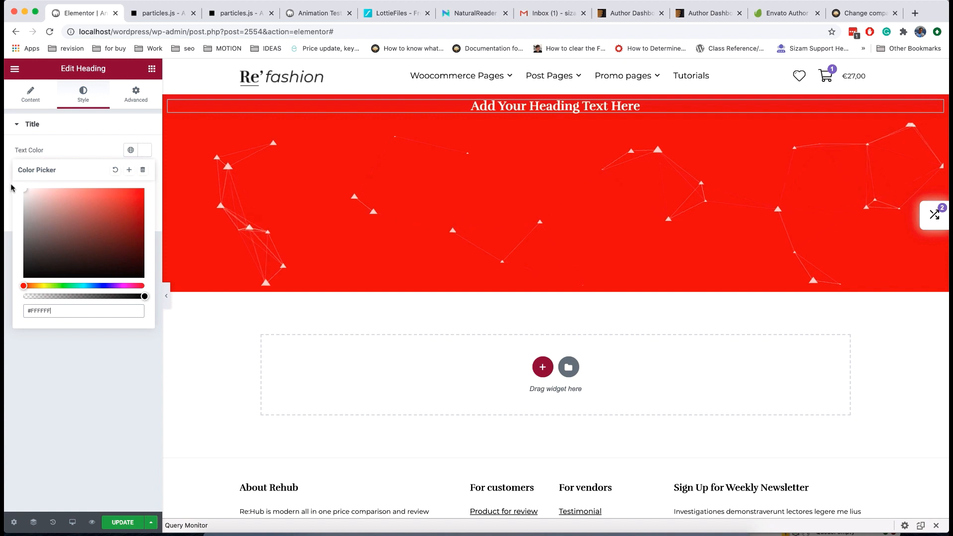
pyautogui.click(82, 352)
# Set the heading's typography size to 42 px
pyautogui.click(143, 172)
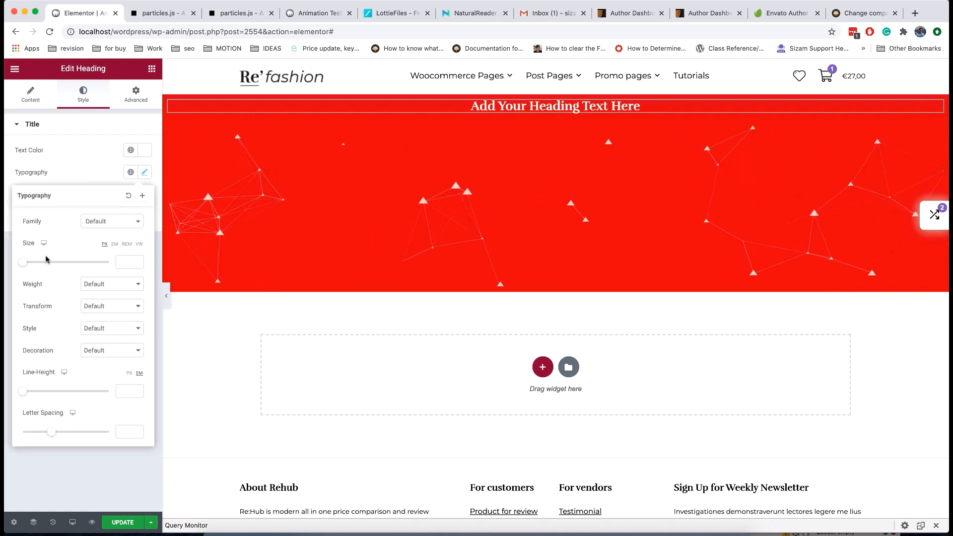
pyautogui.moveTo(39, 260); pyautogui.dragTo(43, 267)
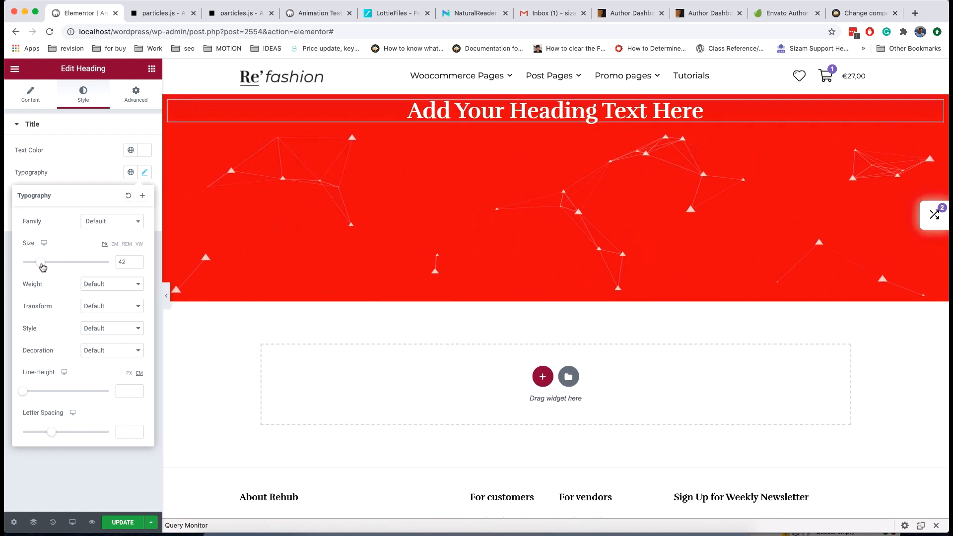
pyautogui.click(76, 154)
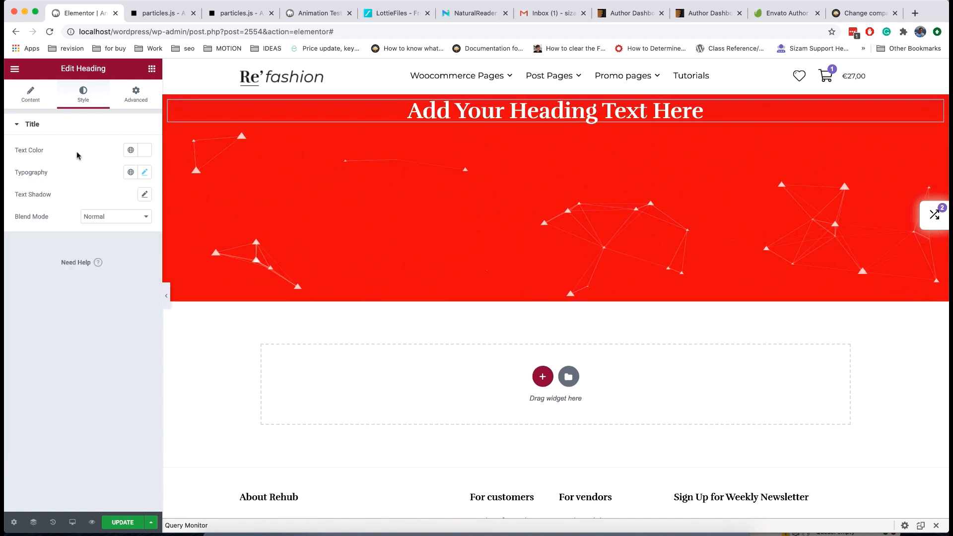
# Select the parent section through the Navigator and set its vertical alignment to Middle
pyautogui.rightClick(348, 160)
pyautogui.click(397, 288)
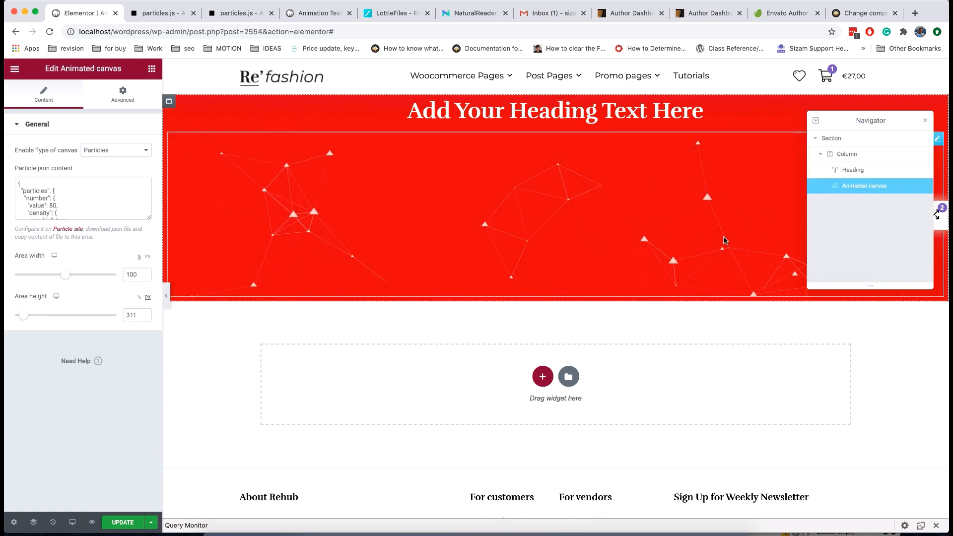
pyautogui.click(839, 137)
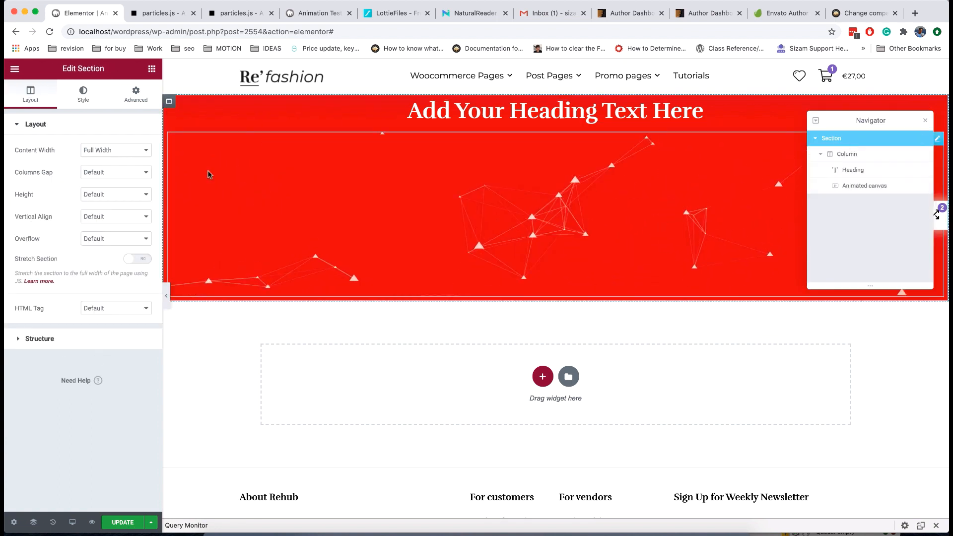
pyautogui.click(103, 216)
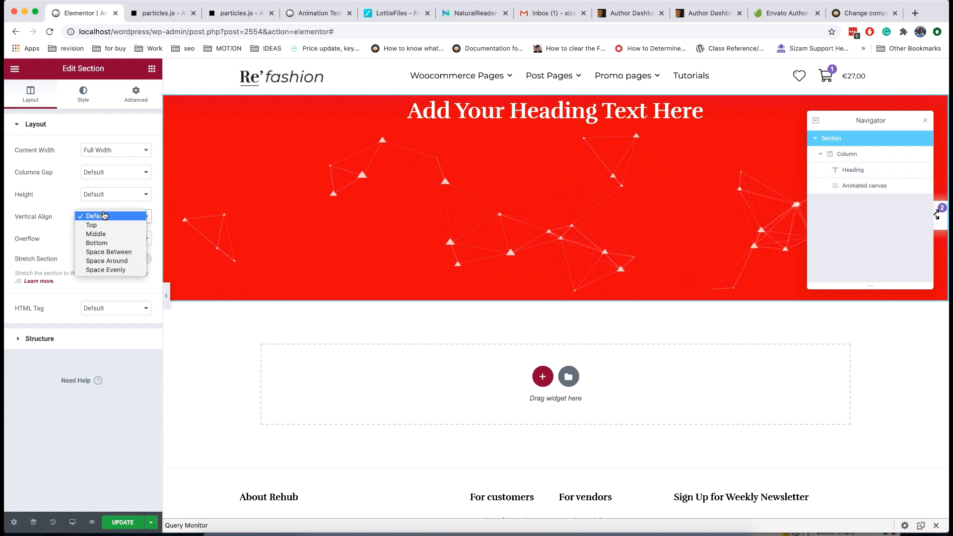
pyautogui.click(102, 234)
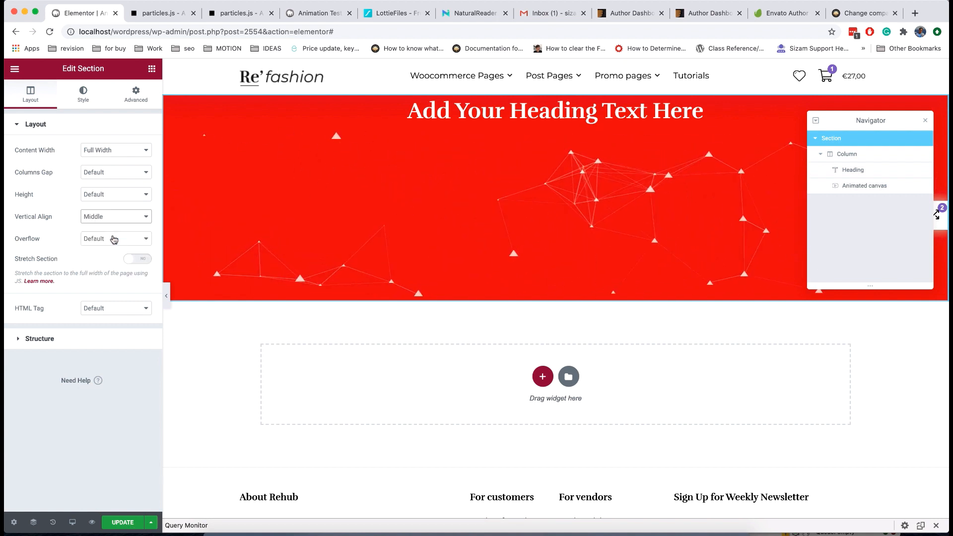
# Set the animated canvas widget's position to Absolute in its positioning settings
pyautogui.rightClick(455, 171)
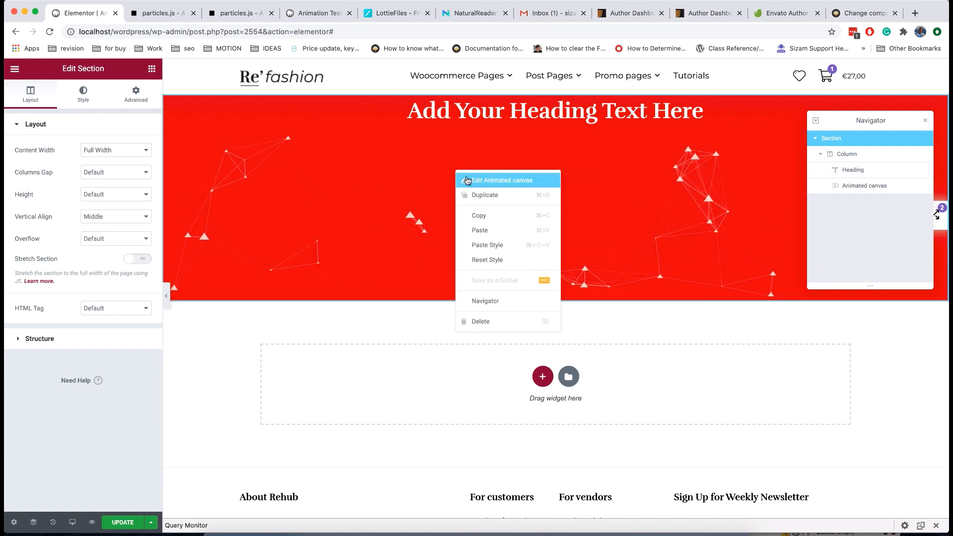
pyautogui.click(852, 190)
pyautogui.click(123, 95)
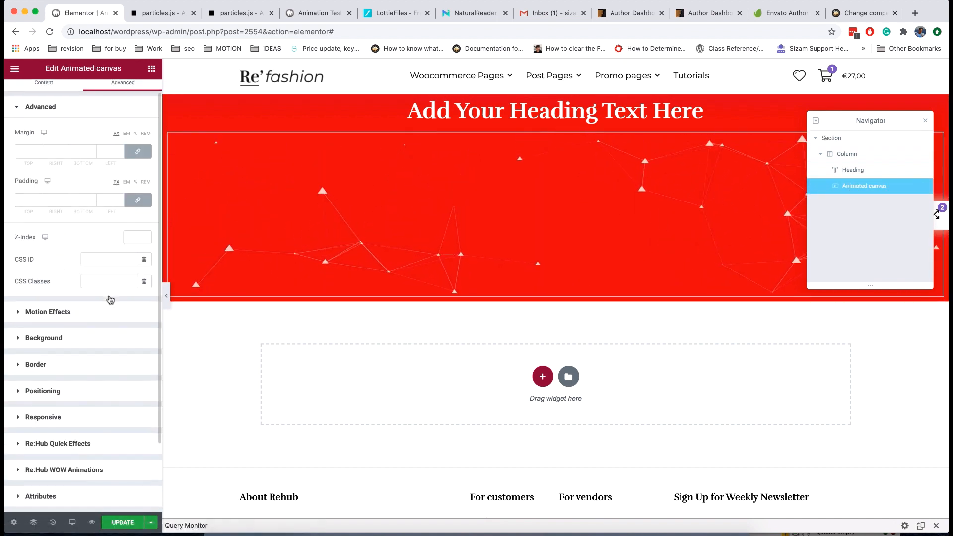
pyautogui.scroll(-3, 110, 300)
pyautogui.click(87, 308)
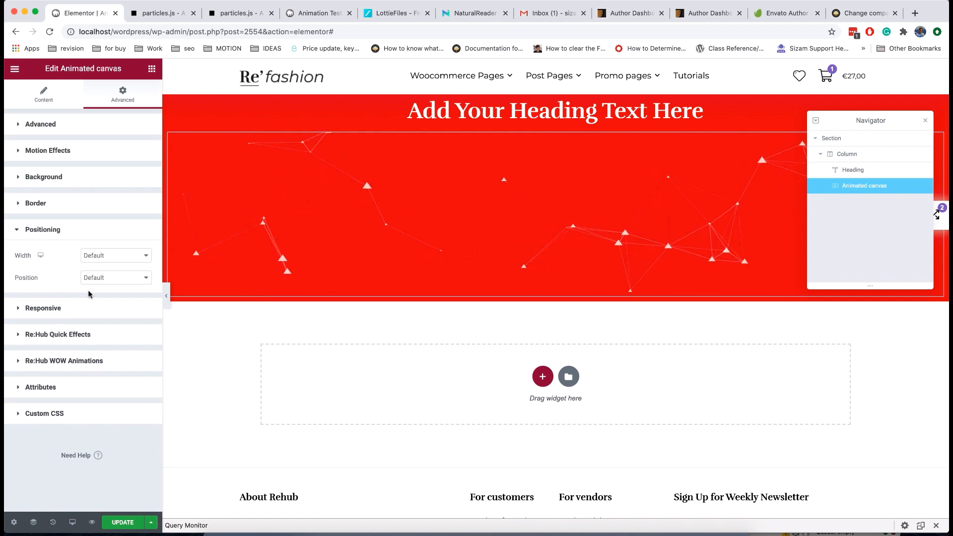
pyautogui.click(97, 278)
pyautogui.click(108, 287)
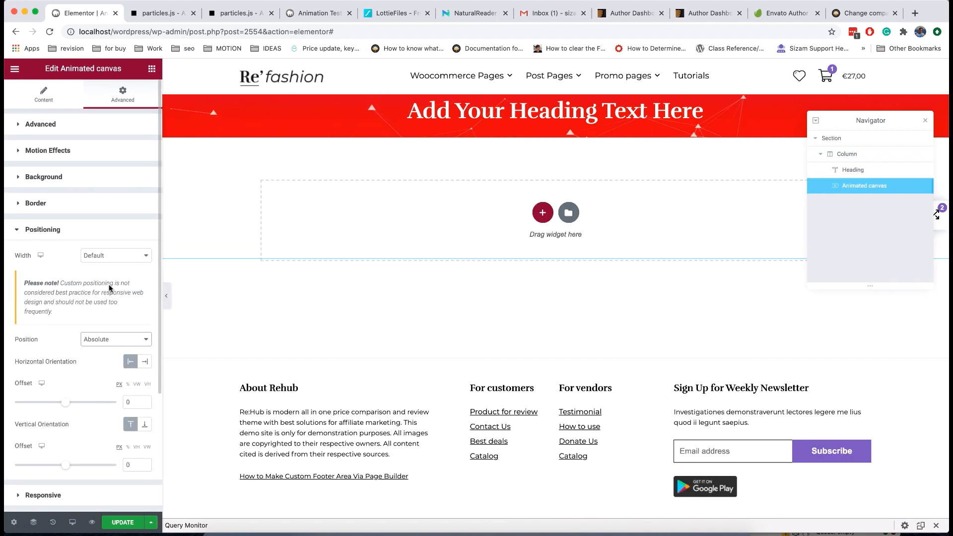
# Set the Z-Index to 0 for the animated canvas and to 1 for the heading
pyautogui.click(115, 125)
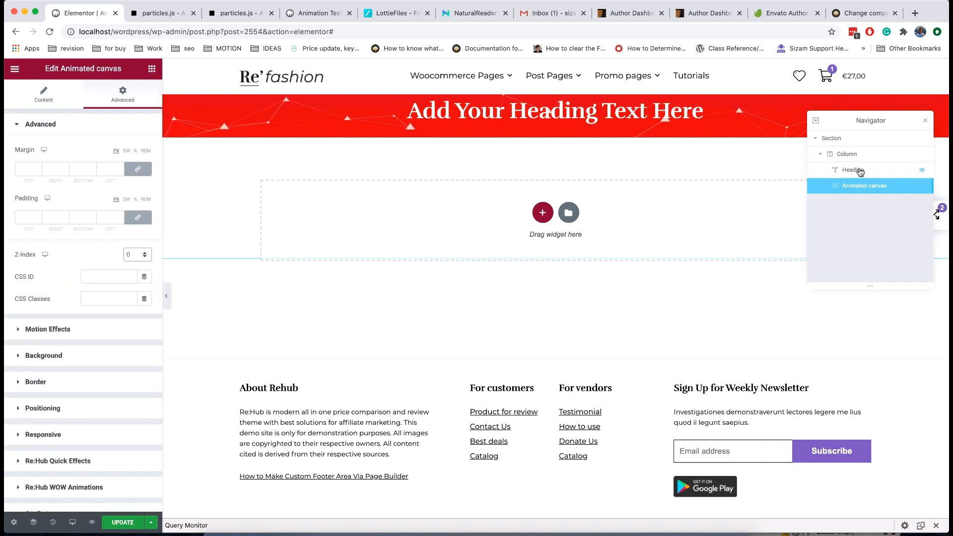
pyautogui.click(860, 171)
pyautogui.click(137, 97)
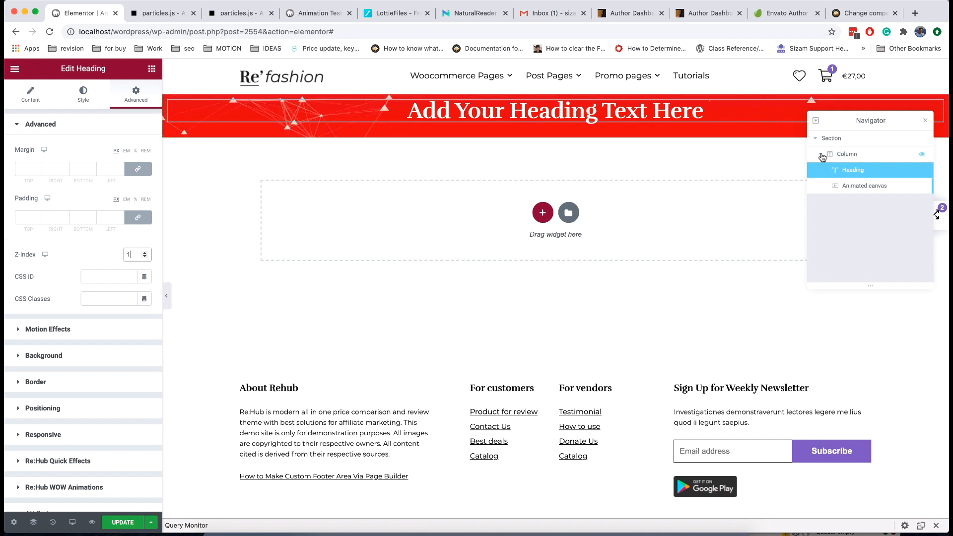
# Set the red section's top and bottom padding to 100 px each
pyautogui.click(846, 140)
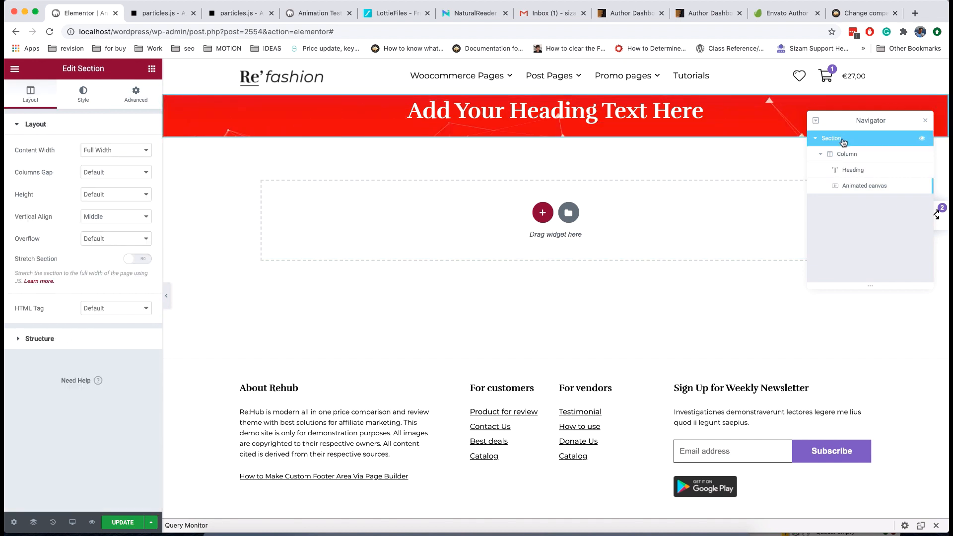
pyautogui.click(136, 94)
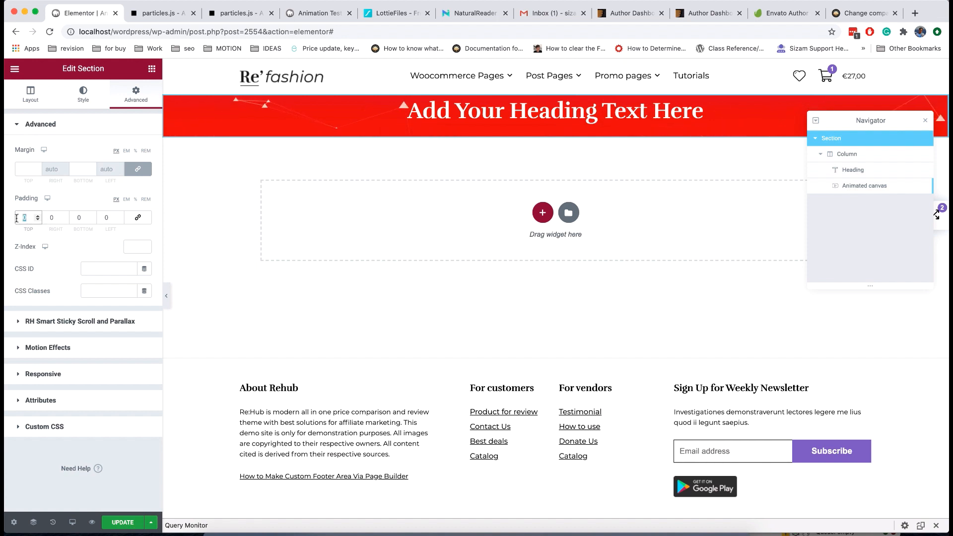
pyautogui.write('100')
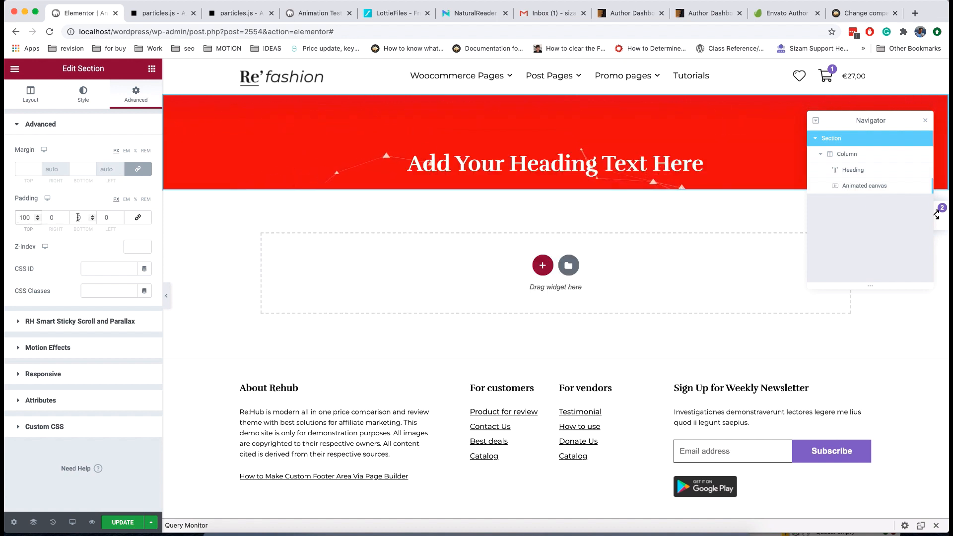
pyautogui.write('100')
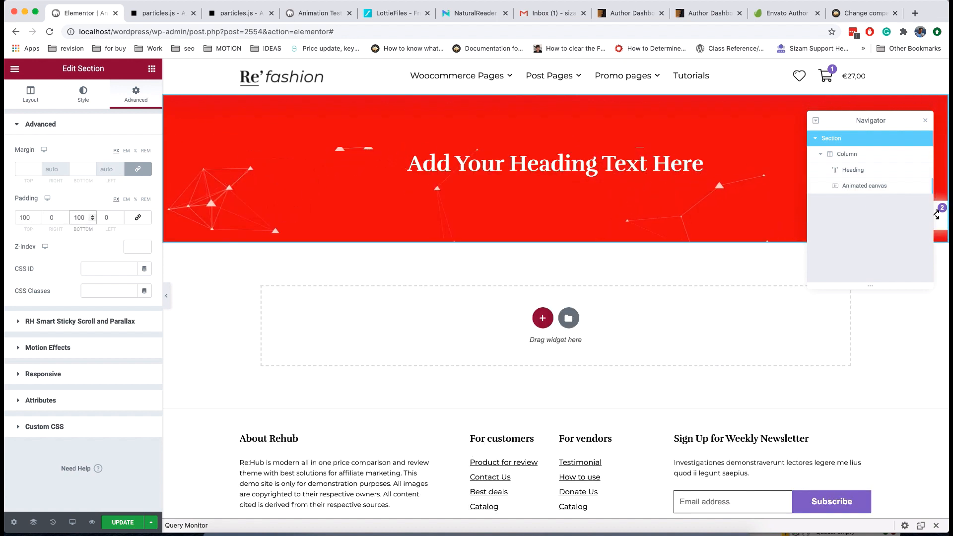
# Set the animated canvas's vertical offset to about -124 px and close the Navigator
pyautogui.click(857, 185)
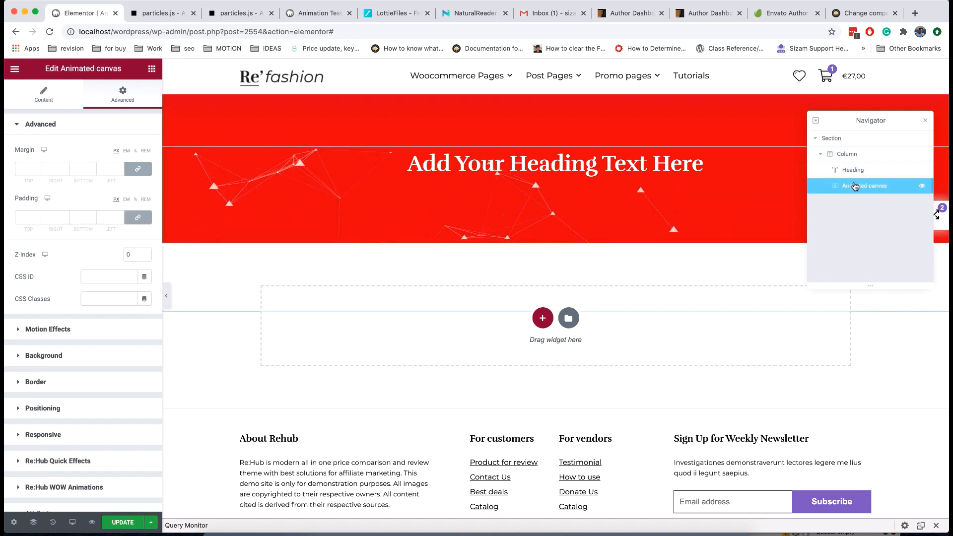
pyautogui.click(67, 407)
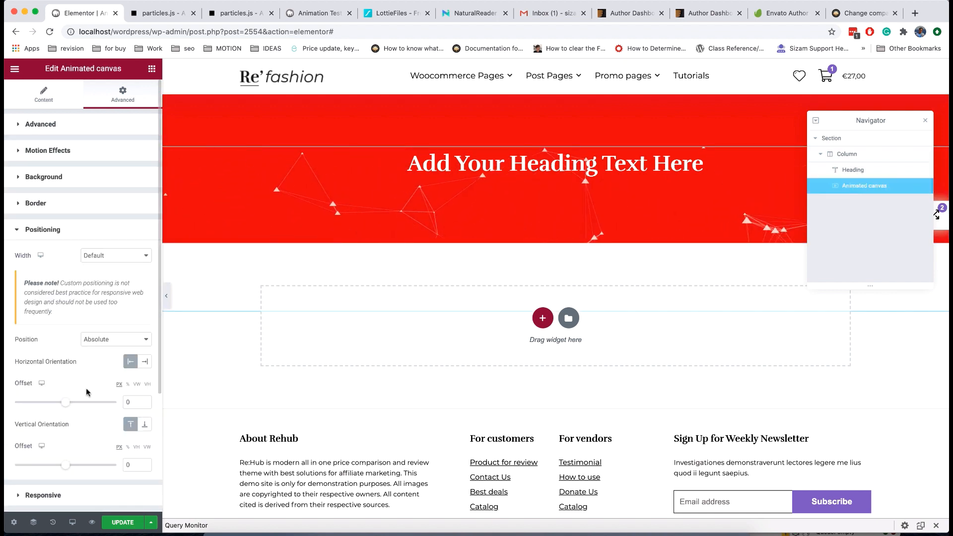
pyautogui.moveTo(66, 466); pyautogui.dragTo(59, 467)
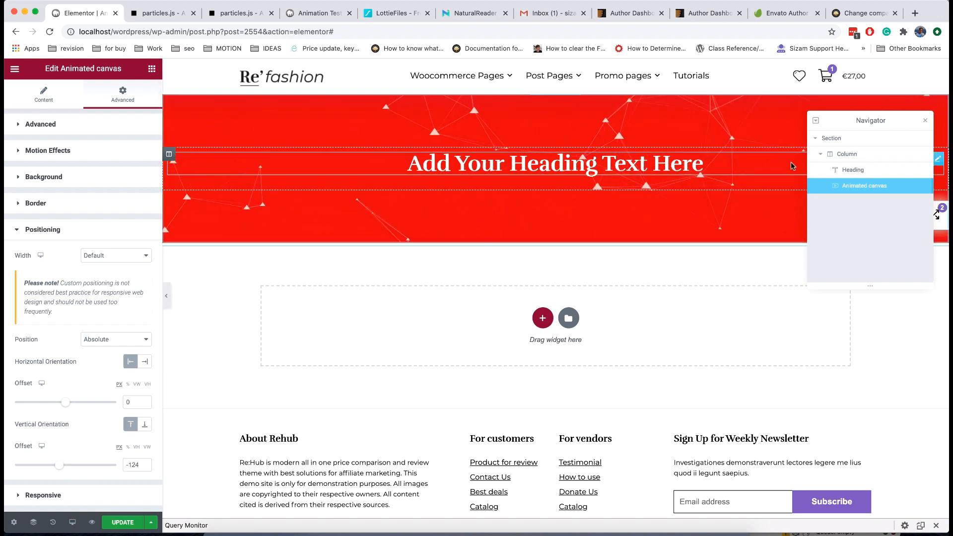
pyautogui.click(925, 120)
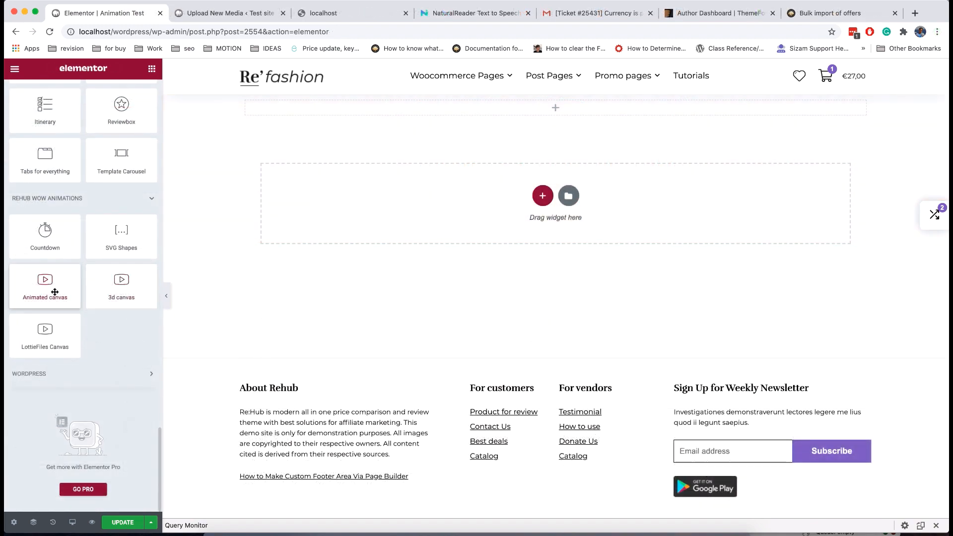
# Add an Animated canvas widget to the empty section and set its canvas type to Video
pyautogui.moveTo(415, 92); pyautogui.dragTo(424, 112)
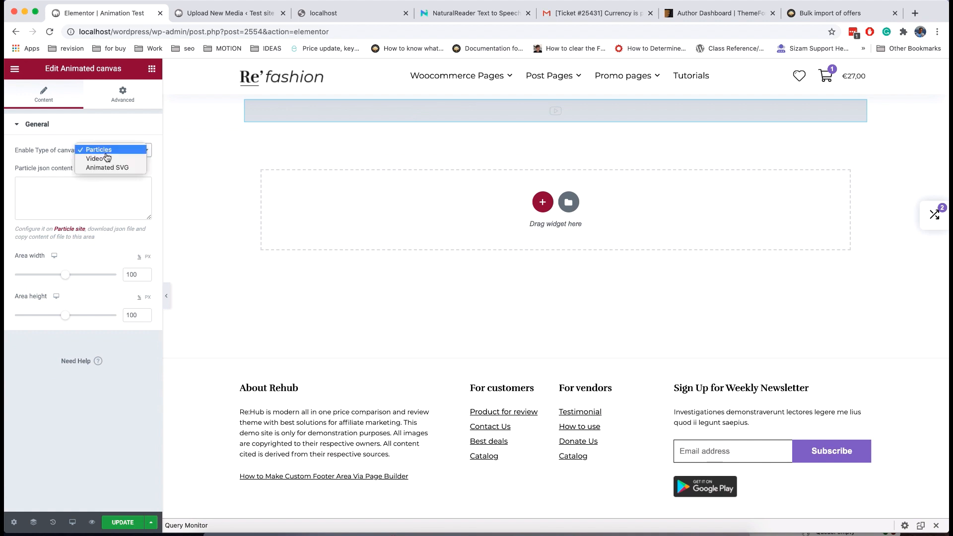
pyautogui.click(111, 160)
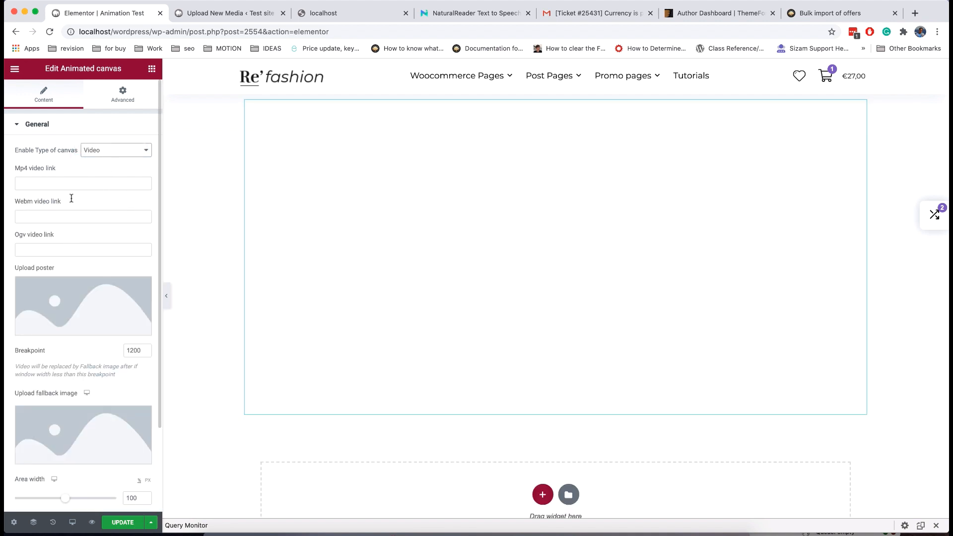
# Upload mozgvideo.webm from the Downloads folder to the WordPress media library
pyautogui.click(205, 15)
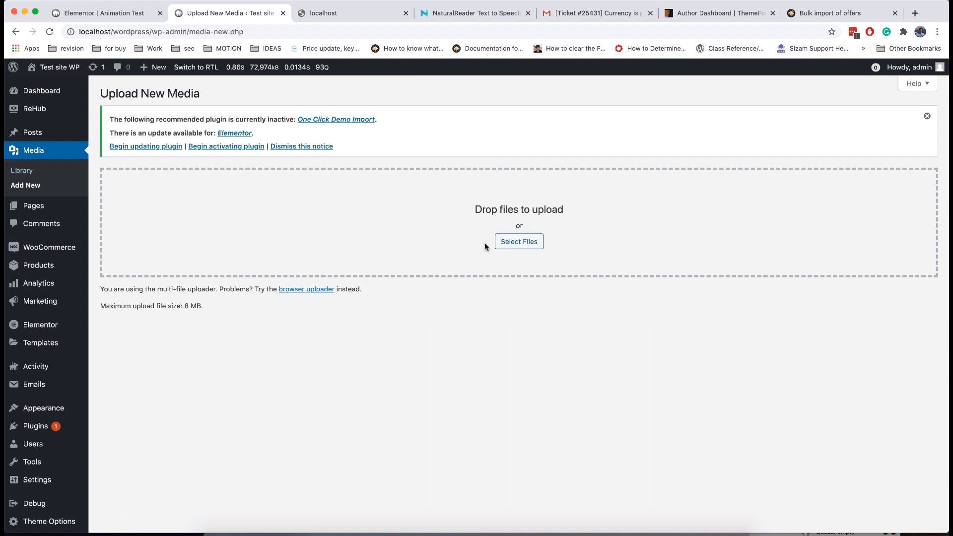
pyautogui.click(514, 242)
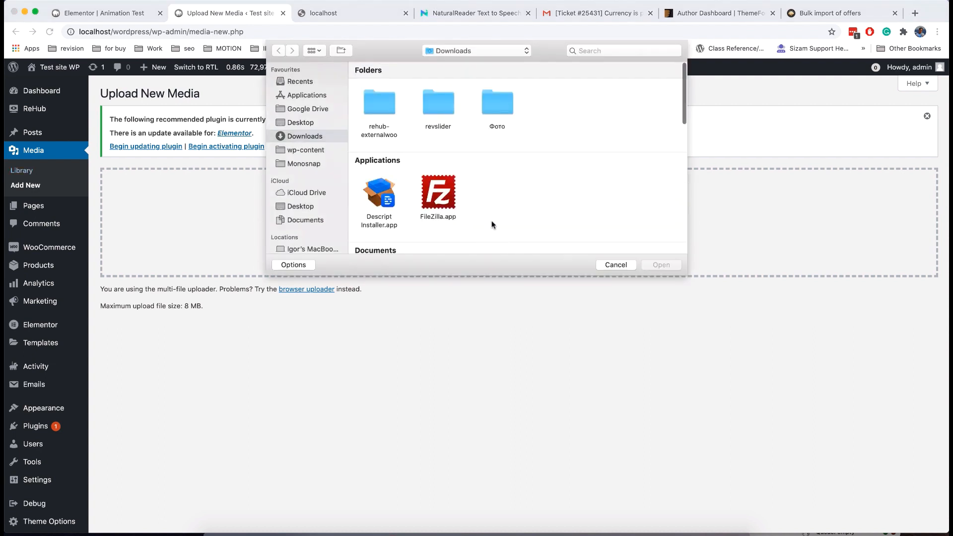
pyautogui.scroll(-5, 493, 222)
pyautogui.scroll(-10, 493, 224)
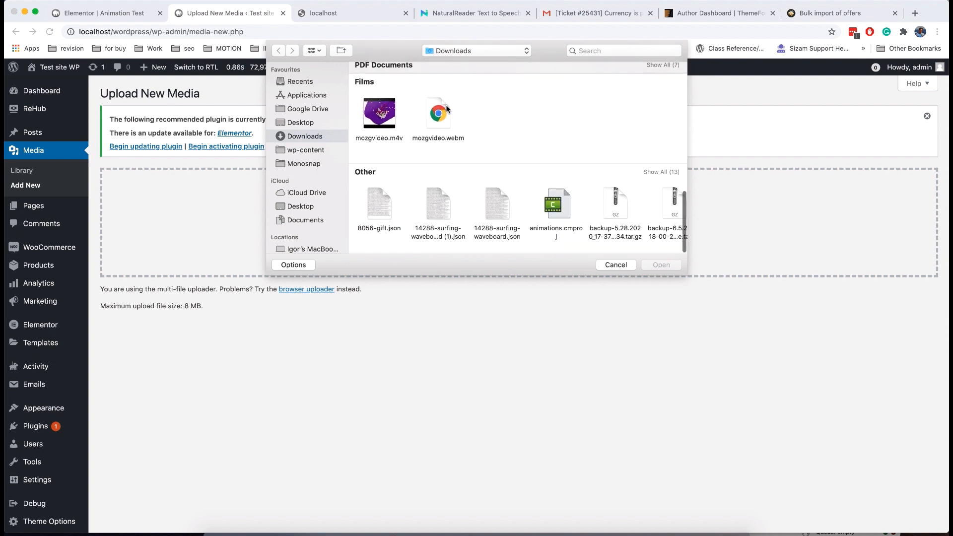
pyautogui.click(661, 266)
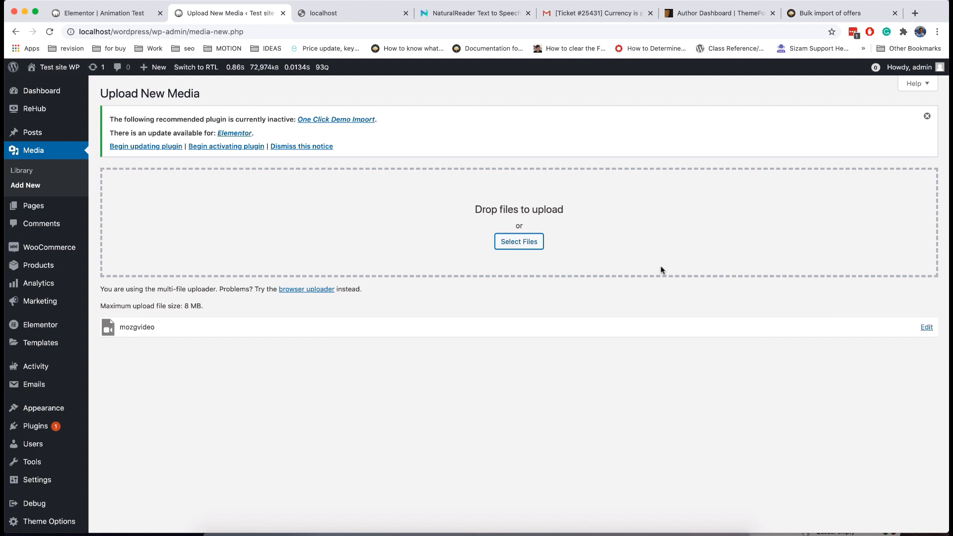
# Copy the uploaded video's file URL and paste it as the animated canvas's Webm video link
pyautogui.click(926, 327)
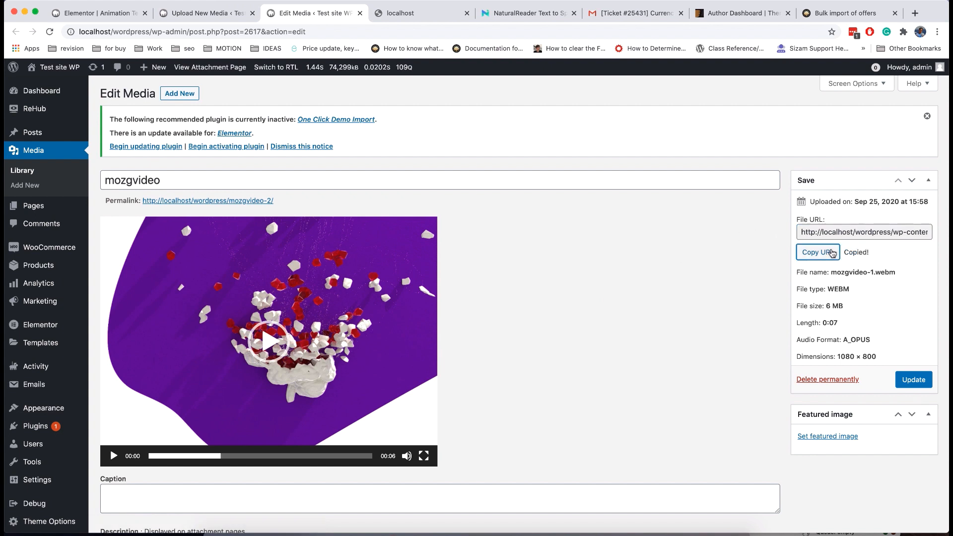
pyautogui.click(89, 16)
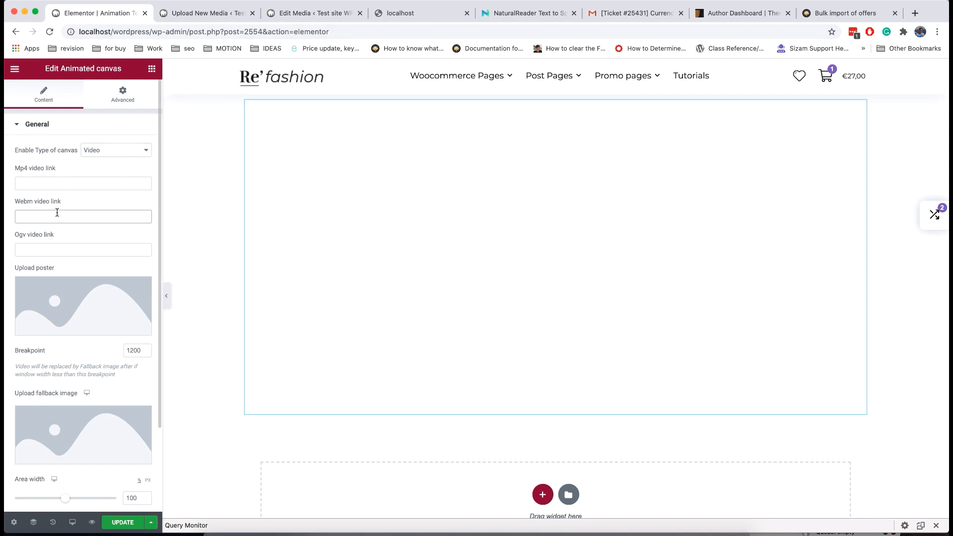
pyautogui.press('super+v')
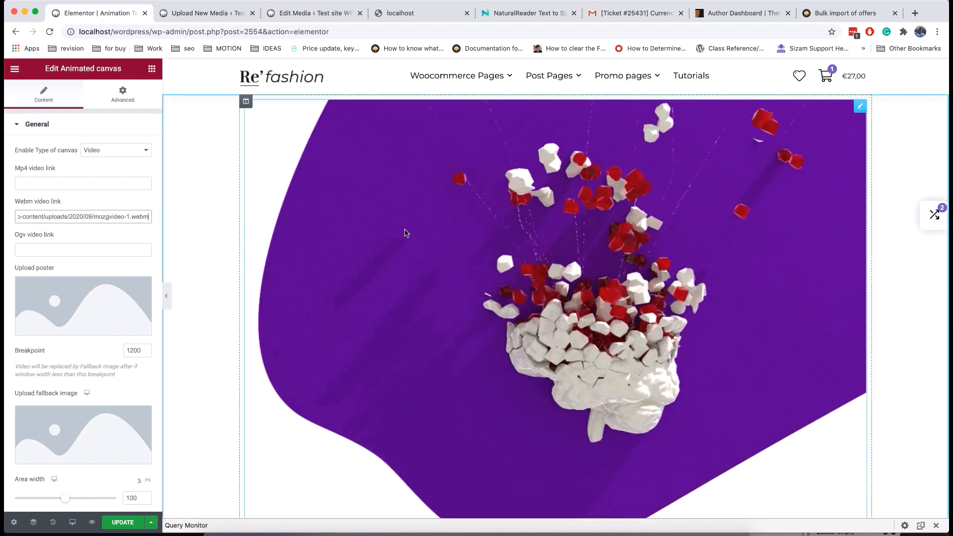
pyautogui.scroll(-2, 99, 301)
pyautogui.scroll(-1, 99, 301)
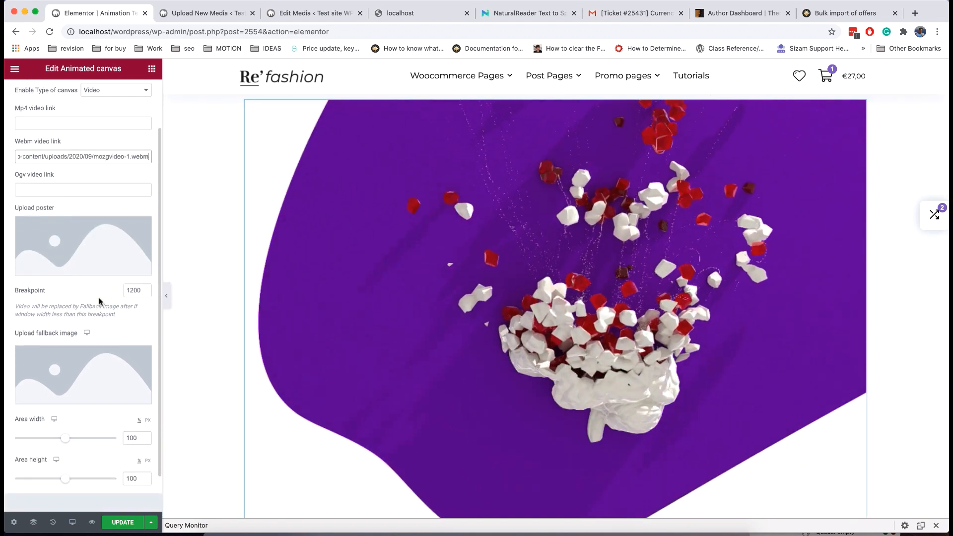
pyautogui.moveTo(94, 232)
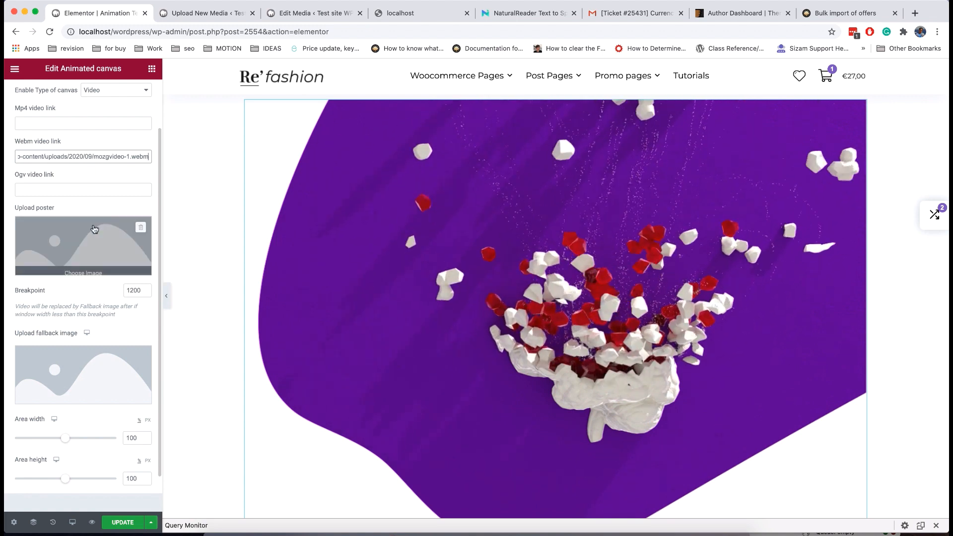
pyautogui.click(94, 232)
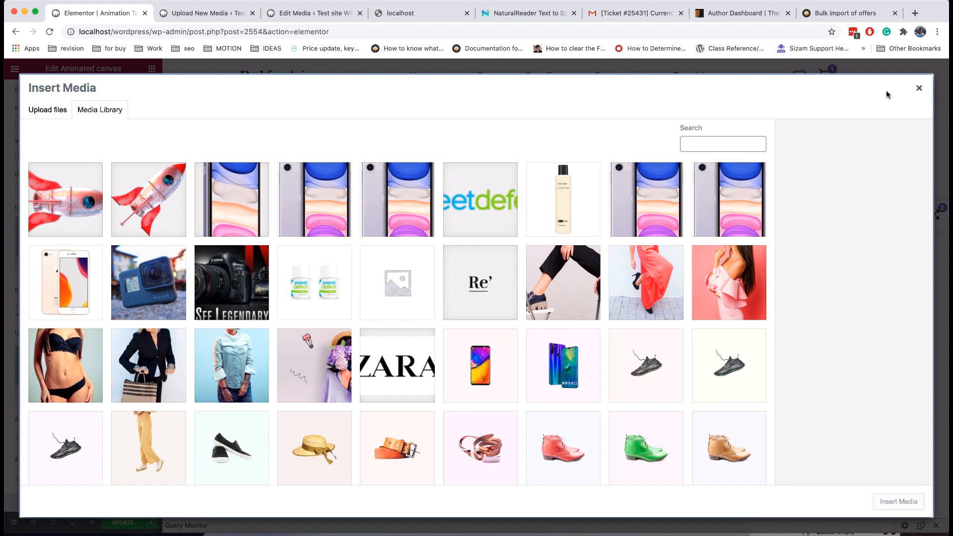
pyautogui.click(916, 89)
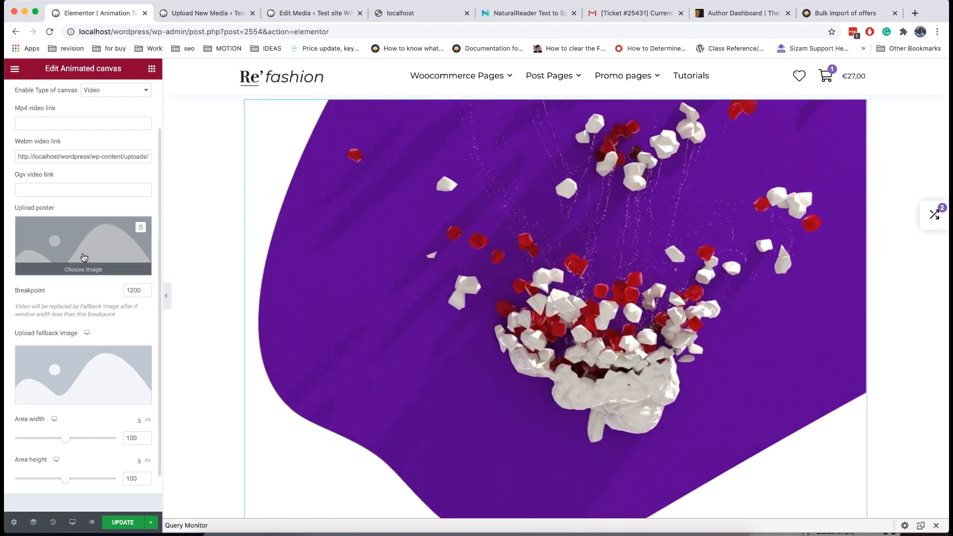
# Insert explode-3.jpg from the media library as the video canvas's fallback image
pyautogui.scroll(-2, 77, 316)
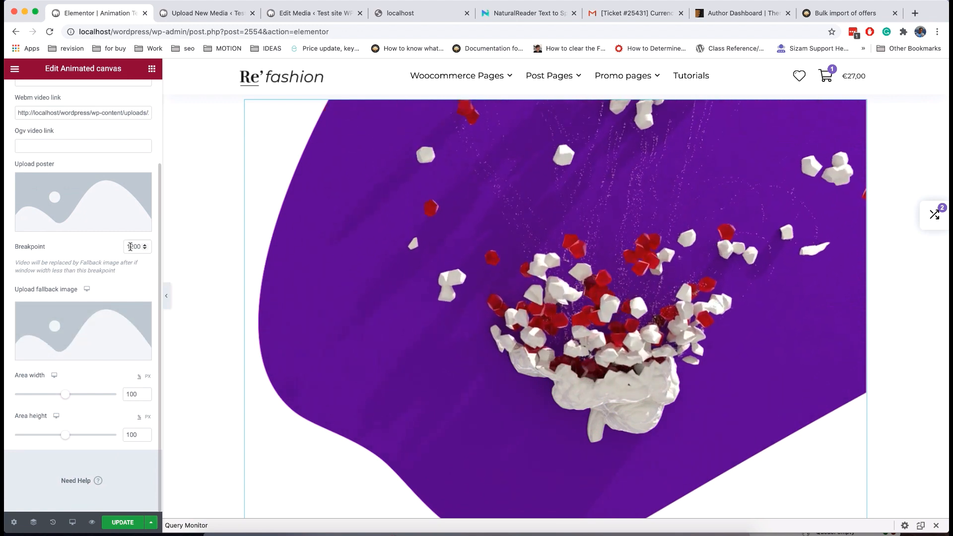
pyautogui.click(97, 325)
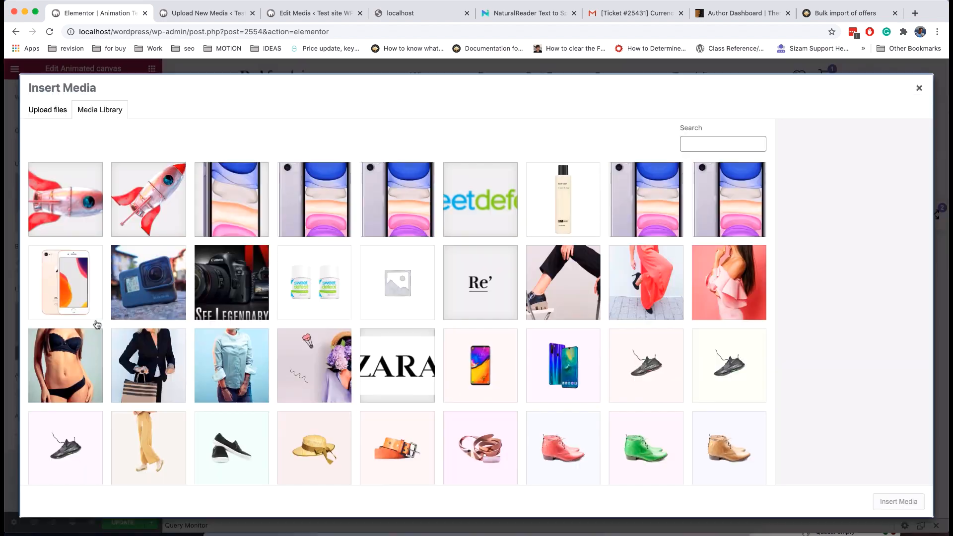
pyautogui.scroll(-15, 305, 356)
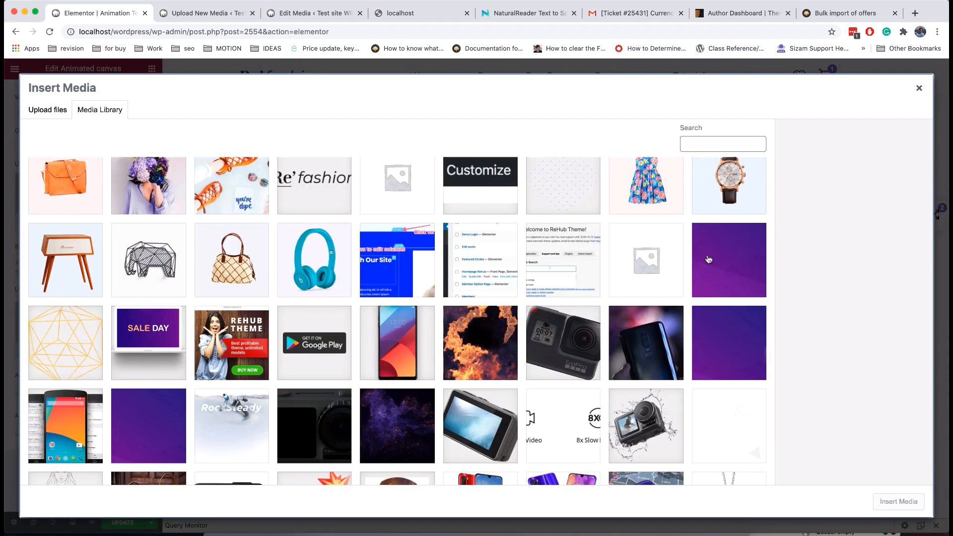
pyautogui.click(708, 259)
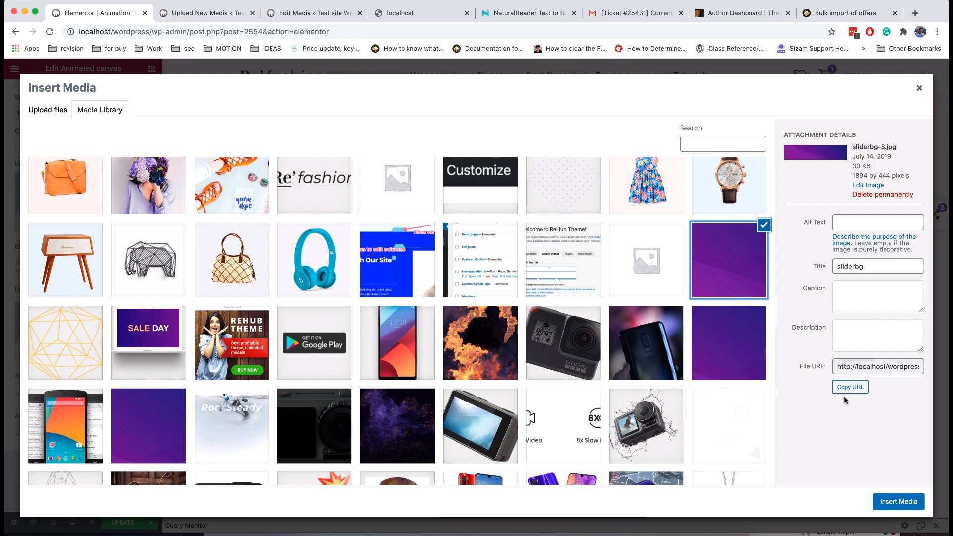
pyautogui.click(421, 421)
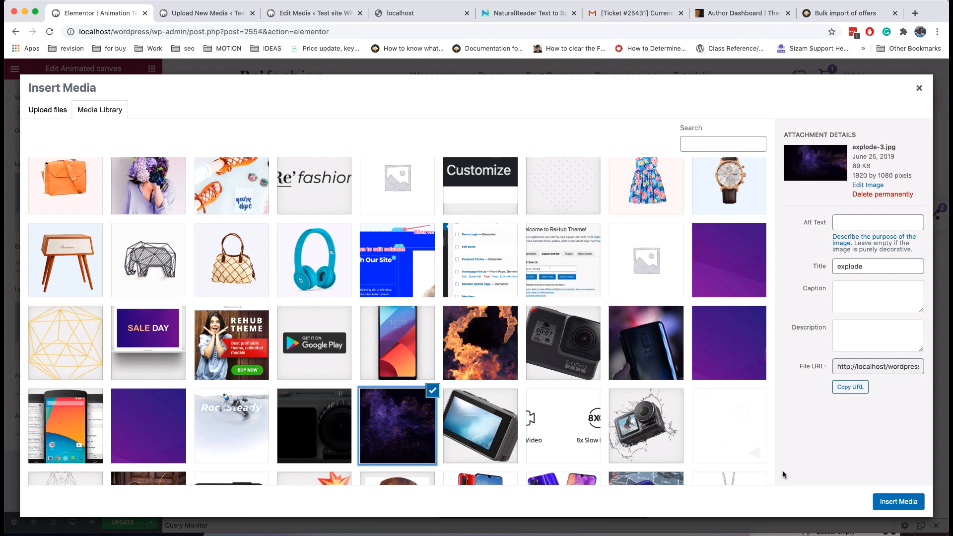
pyautogui.click(882, 500)
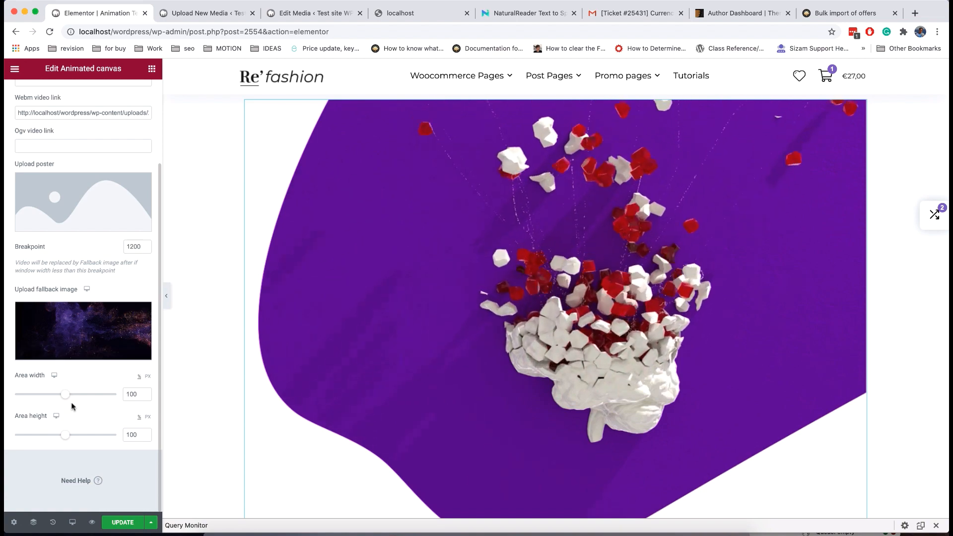
# Set the video canvas's area height to about 783 px and switch the height setting to the mobile view
pyautogui.click(148, 417)
pyautogui.moveTo(21, 435); pyautogui.dragTo(46, 438)
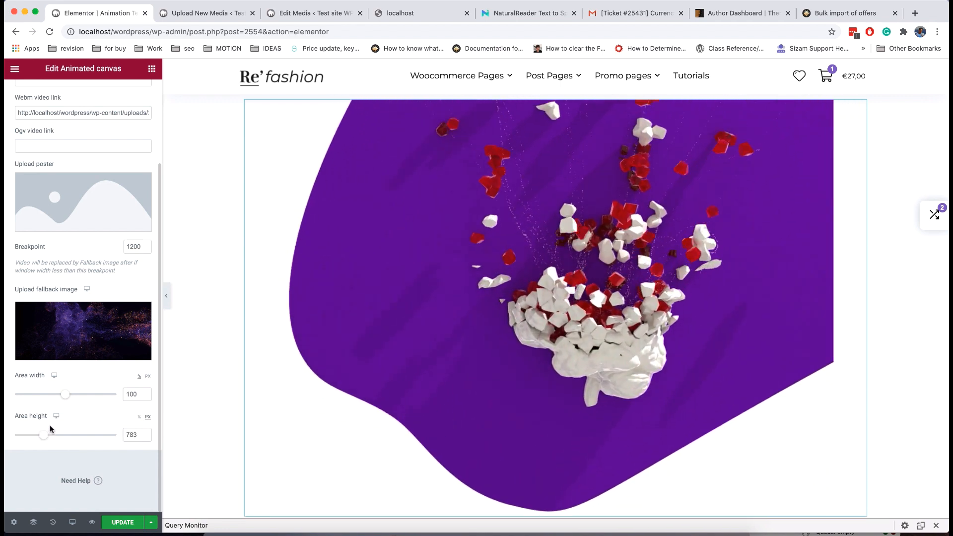
pyautogui.click(57, 441)
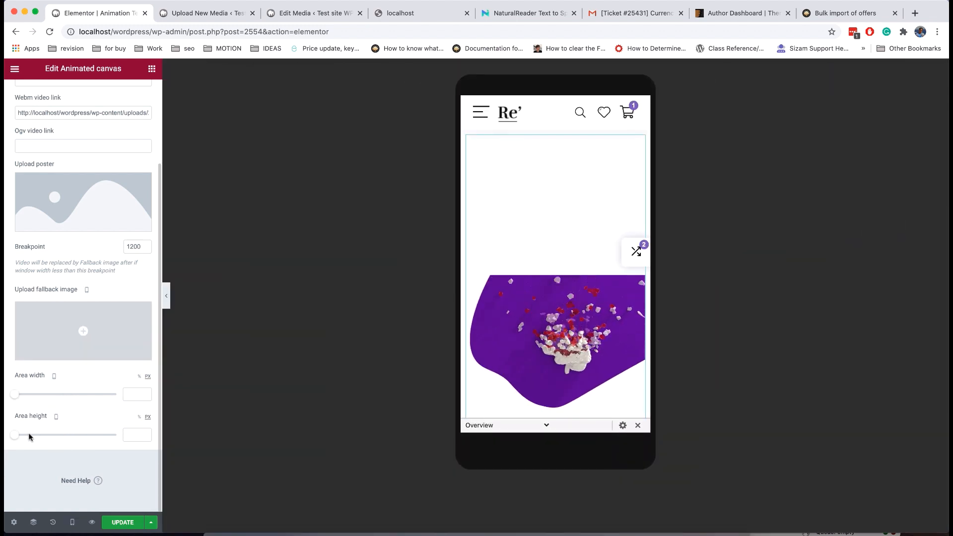
# Set the video canvas's mobile area height to 249 px and switch the editor back to the desktop view
pyautogui.moveTo(18, 439); pyautogui.dragTo(23, 439)
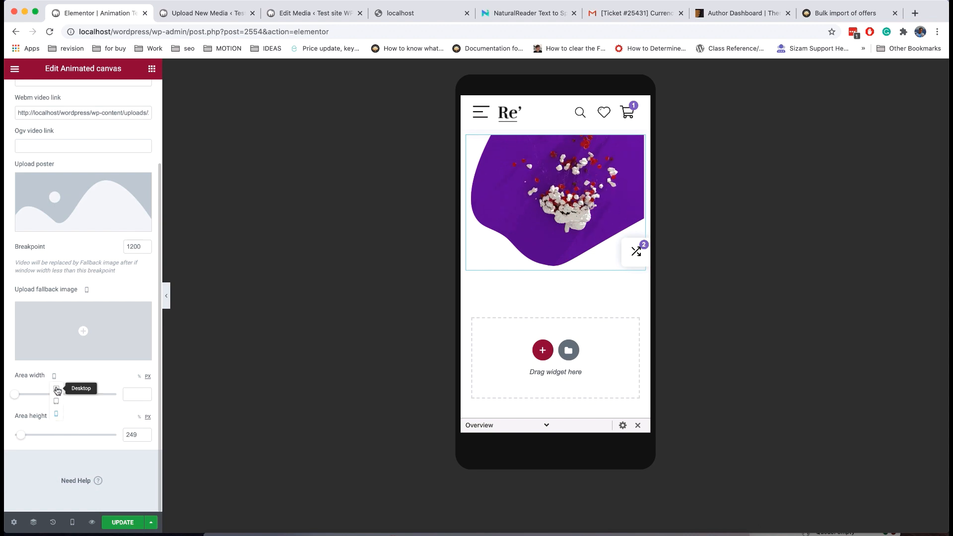
pyautogui.click(56, 390)
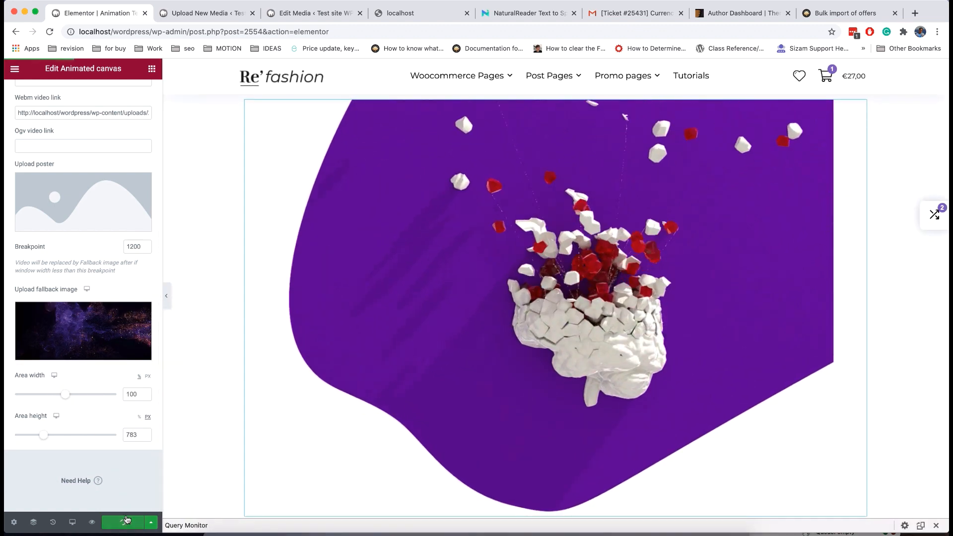
# Preview the page at full desktop width and search its source code for "video auto"
pyautogui.click(93, 523)
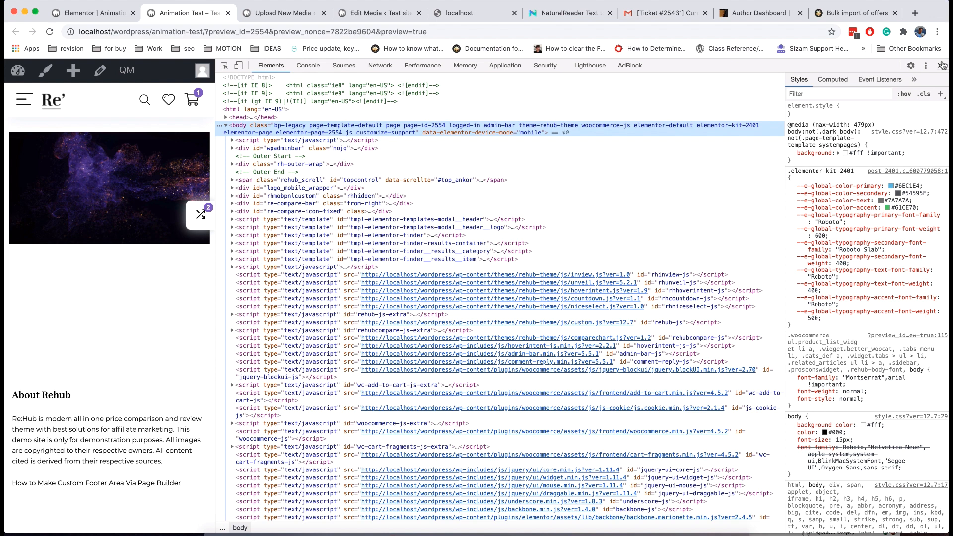
pyautogui.click(940, 66)
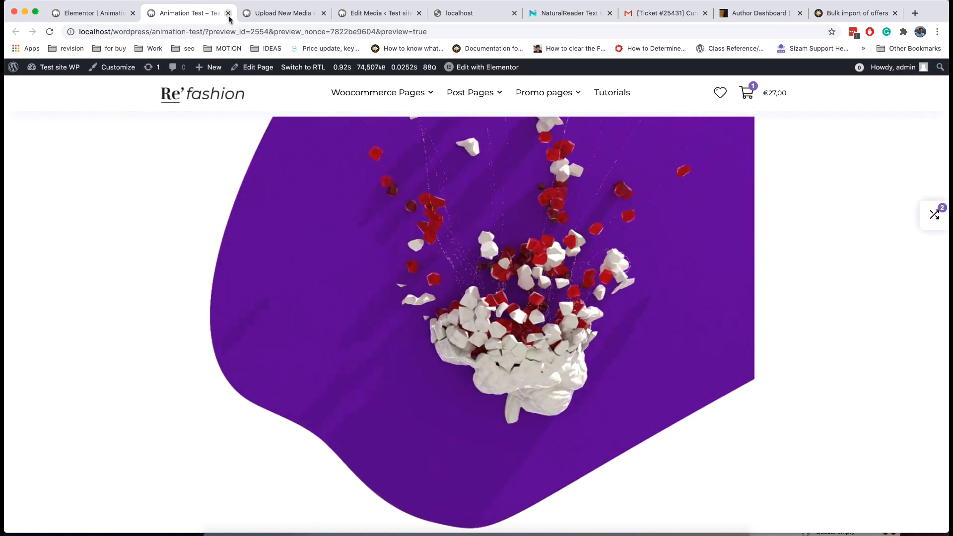
pyautogui.rightClick(80, 96)
pyautogui.click(123, 221)
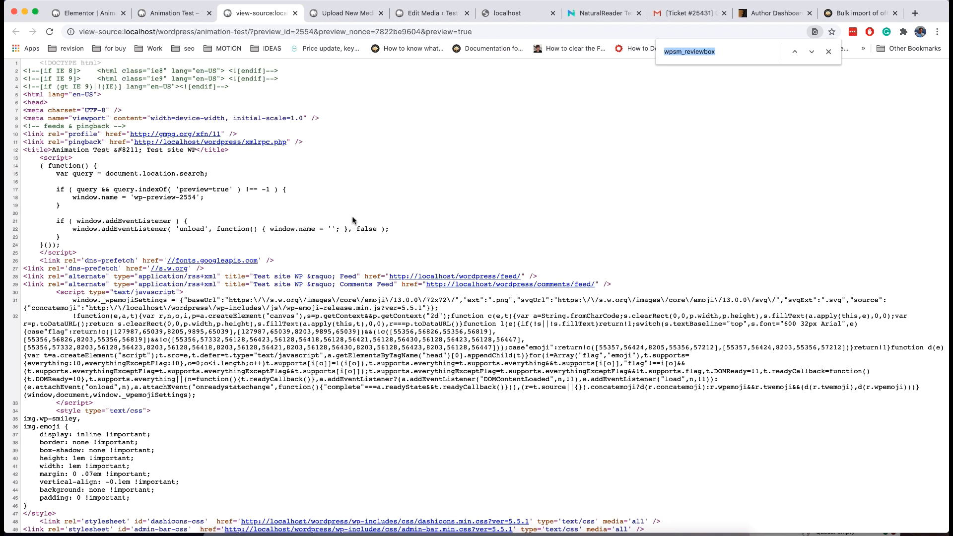
pyautogui.write('video a')
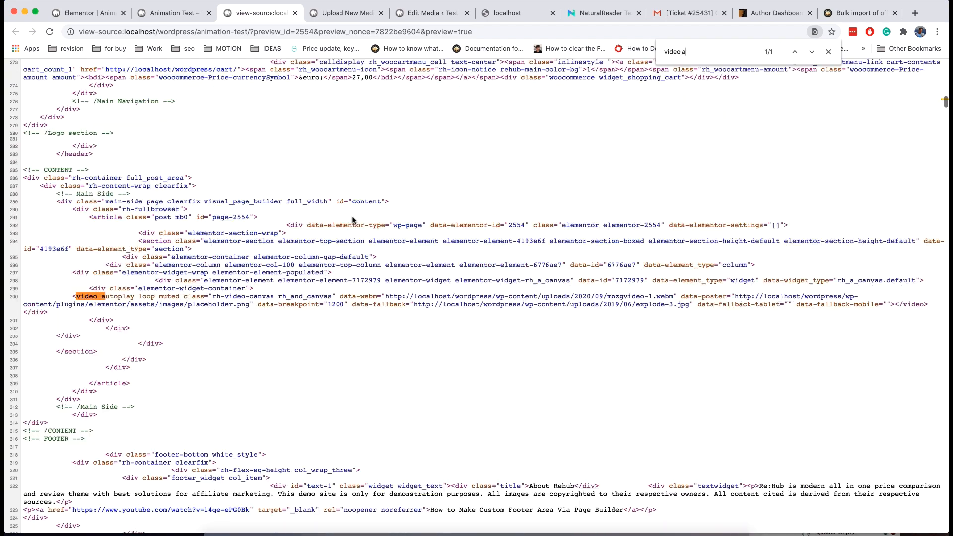
pyautogui.write('uto')
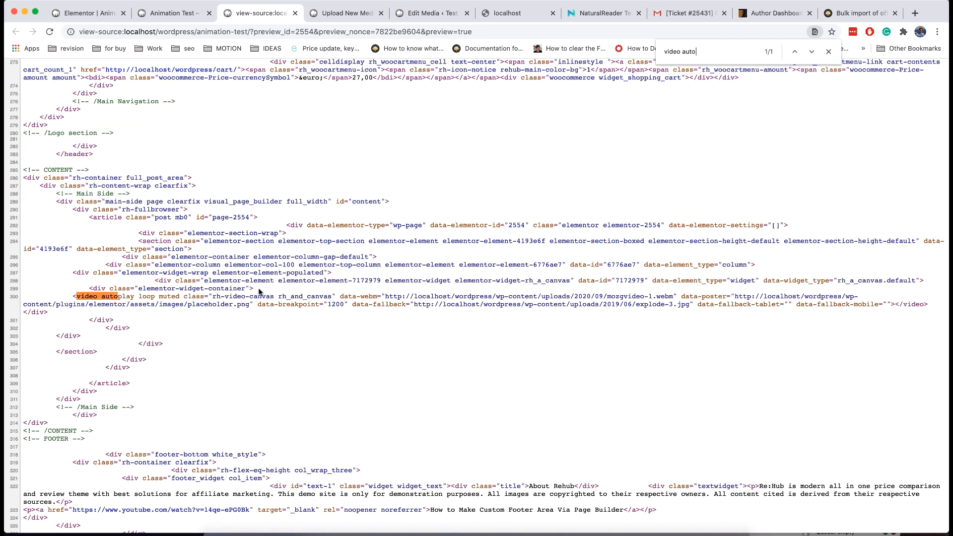
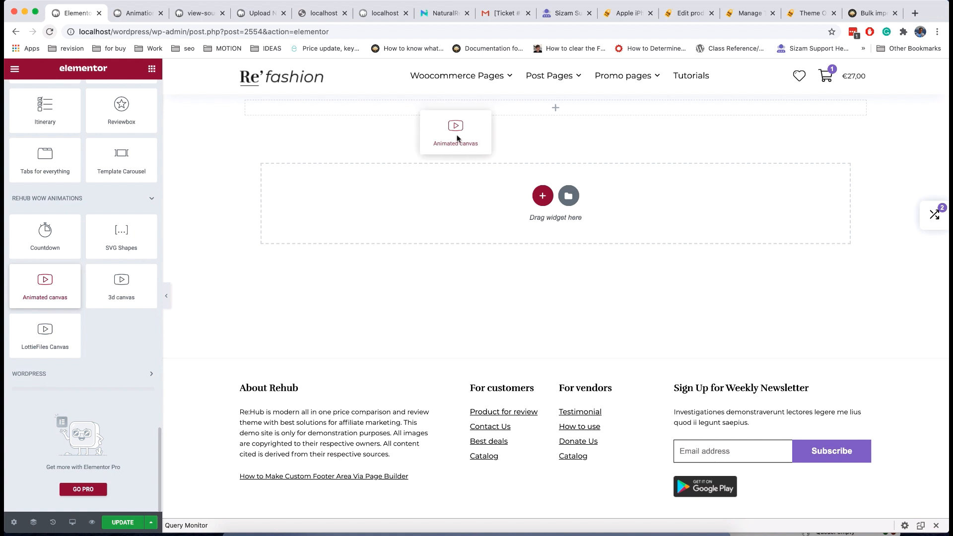
# Add a new Animated canvas widget to the page and set its canvas type to Animated SVG
pyautogui.moveTo(457, 138); pyautogui.dragTo(445, 195)
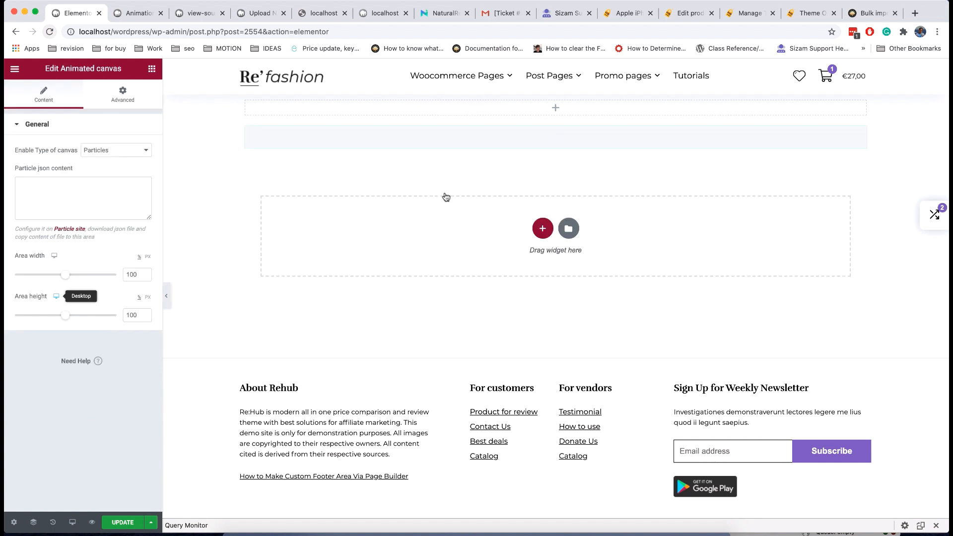
pyautogui.click(114, 154)
pyautogui.click(107, 166)
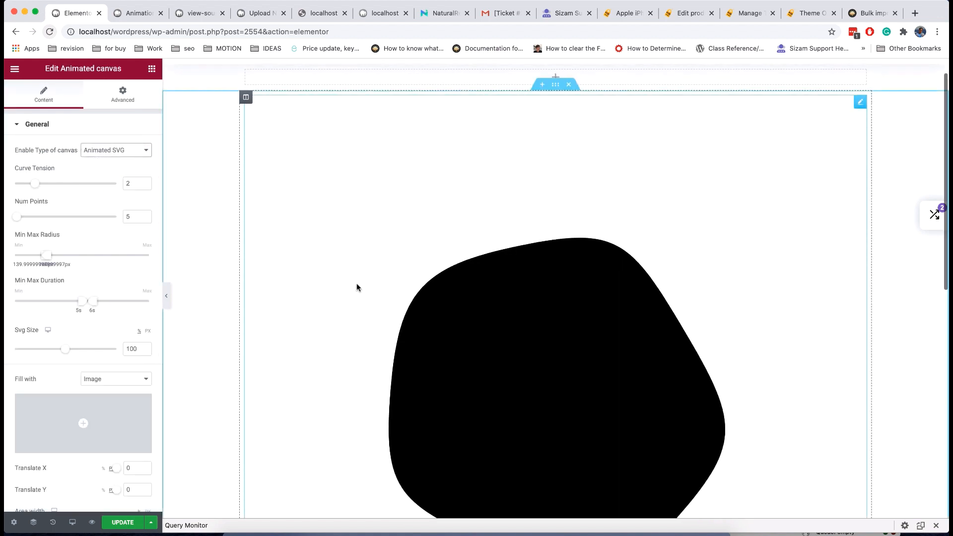
pyautogui.scroll(-5, 357, 287)
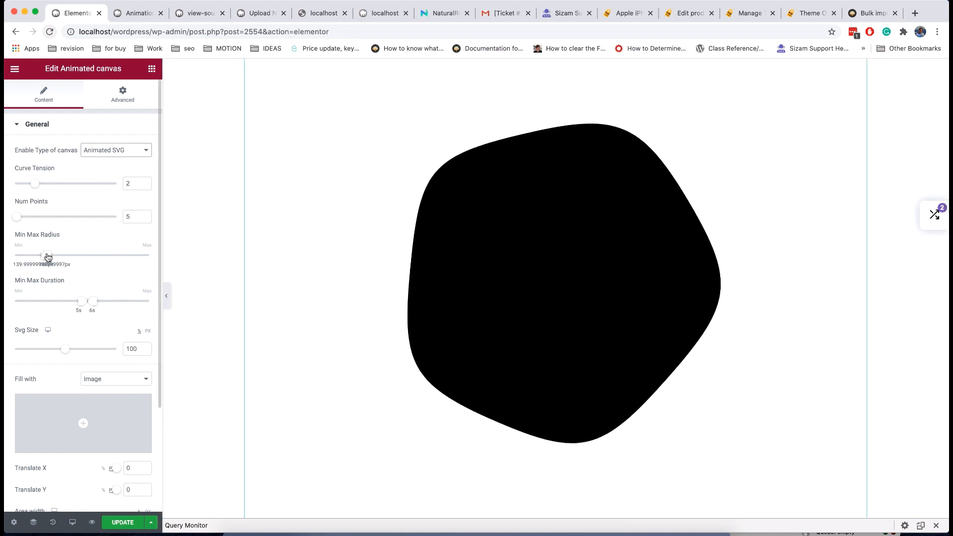
# Increase the SVG shape's maximum radius slightly and set its Svg Size to 1117 px
pyautogui.moveTo(47, 255); pyautogui.dragTo(53, 256)
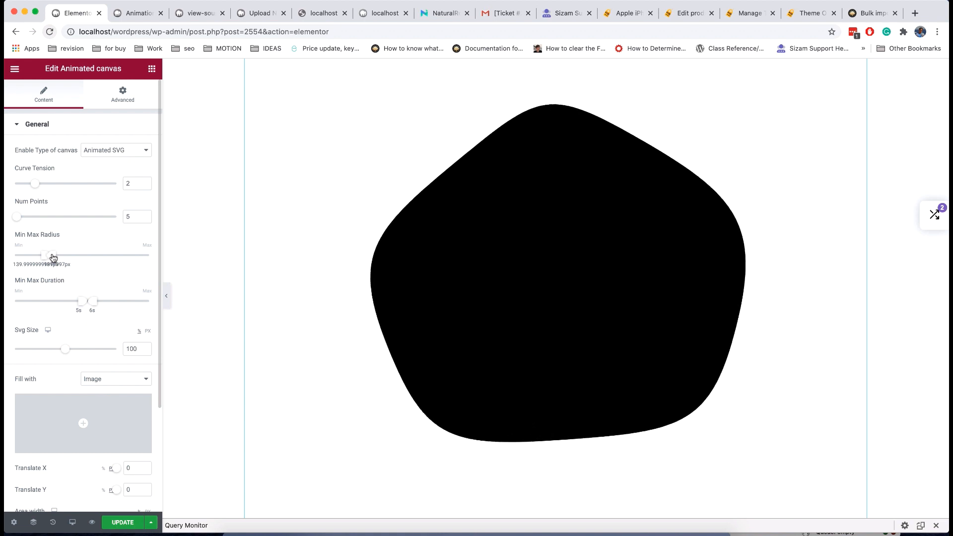
pyautogui.scroll(-2, 99, 284)
pyautogui.scroll(-1, 99, 284)
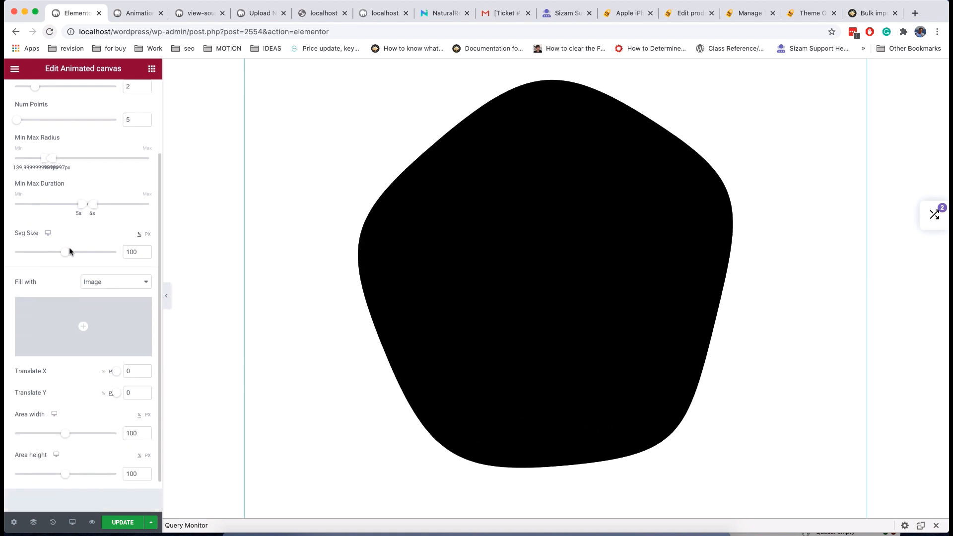
pyautogui.click(147, 234)
pyautogui.moveTo(19, 254); pyautogui.dragTo(71, 253)
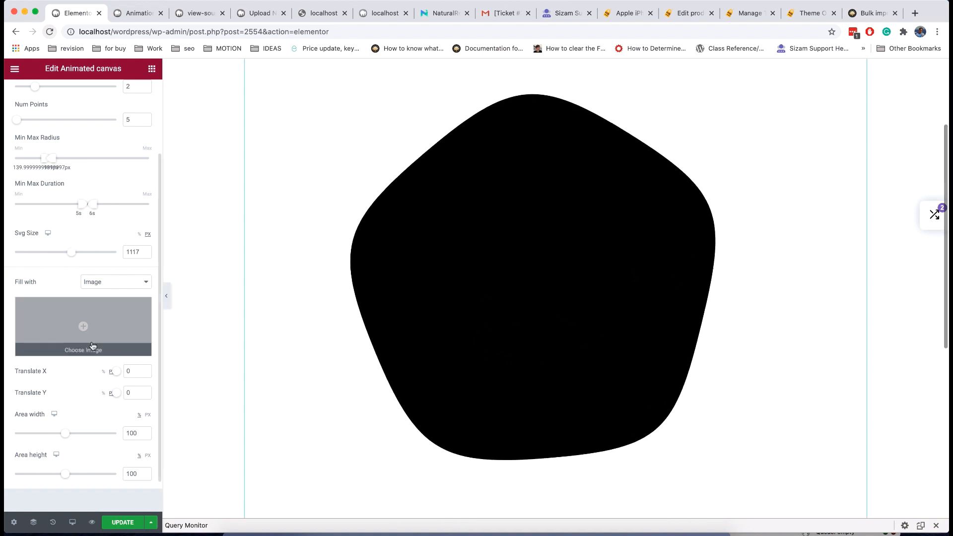
# Fill the animated SVG shape with the image ling-1.jpg from the media library
pyautogui.click(84, 325)
pyautogui.scroll(-4, 388, 298)
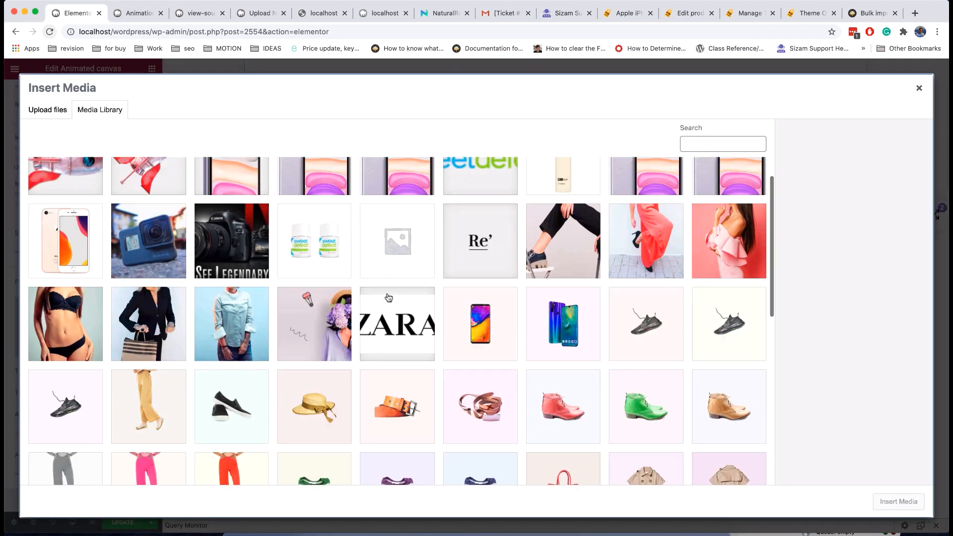
pyautogui.scroll(2, 389, 297)
pyautogui.click(75, 257)
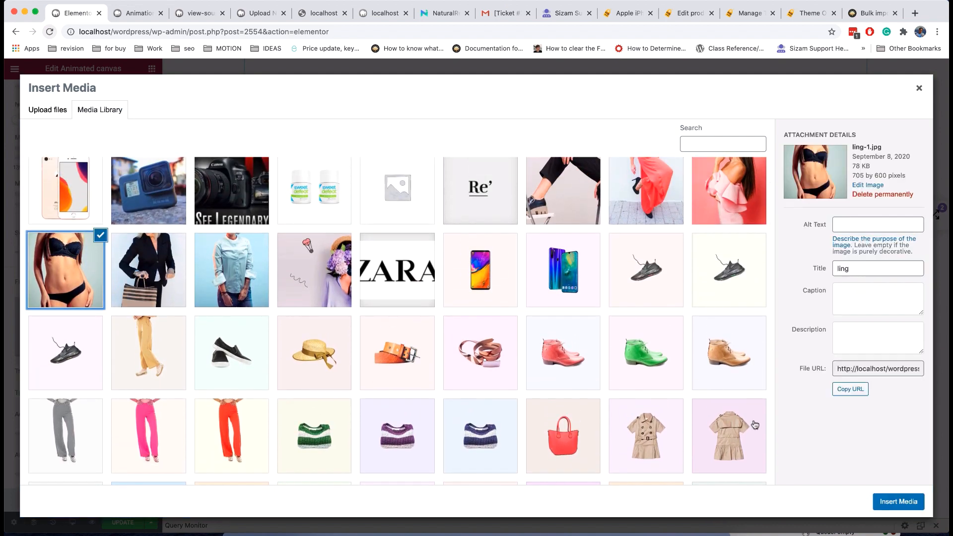
pyautogui.click(884, 499)
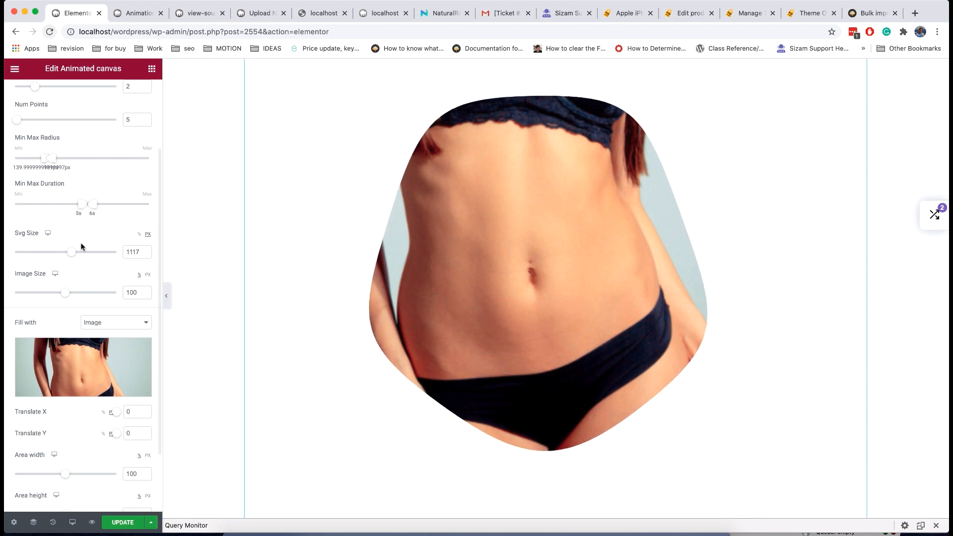
# Change the animated SVG shape's fill type to Gradient
pyautogui.scroll(3, 70, 217)
pyautogui.scroll(-5, 79, 244)
pyautogui.click(99, 265)
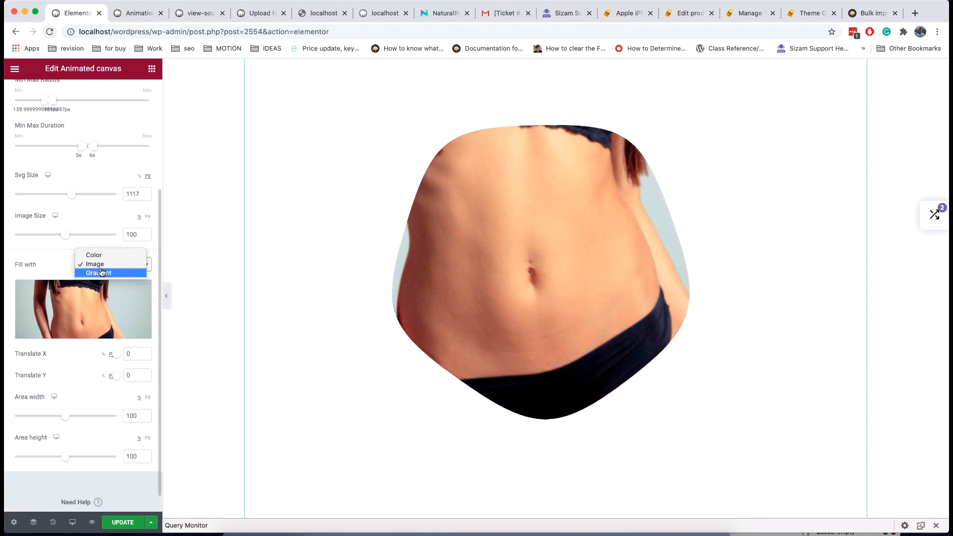
pyautogui.click(110, 262)
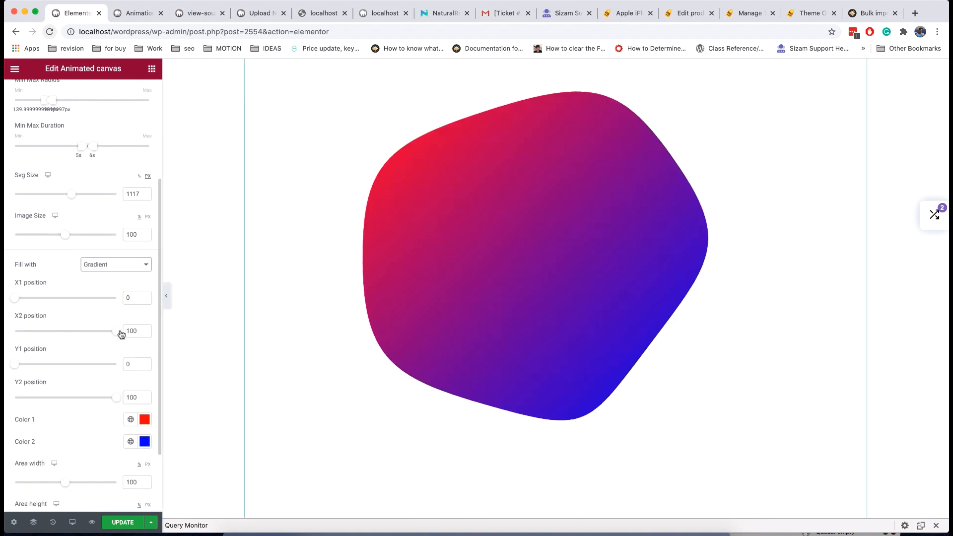
pyautogui.scroll(-3, 120, 331)
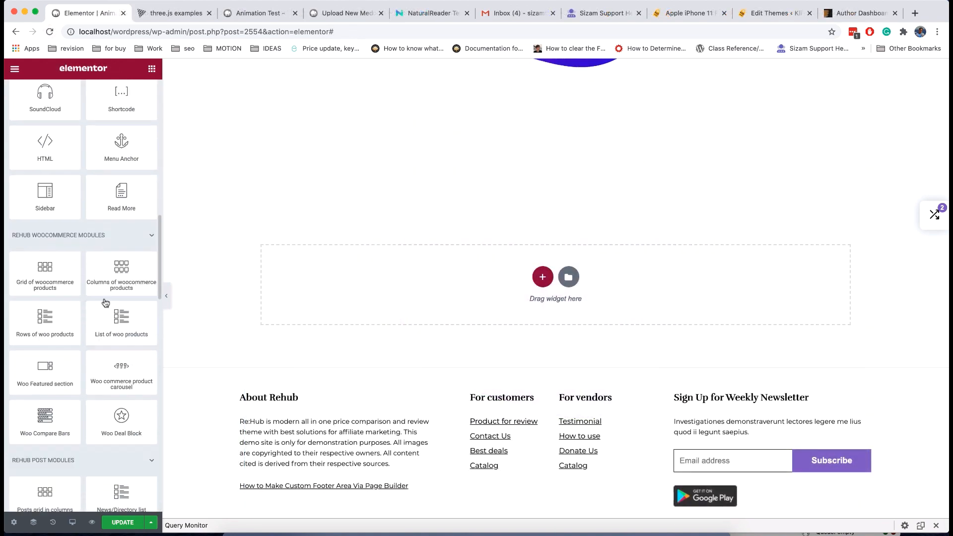
# Look over the three.js glTF examples, rotating the tonemapping helmet model, and return to the Elementor editor
pyautogui.scroll(-15, 105, 302)
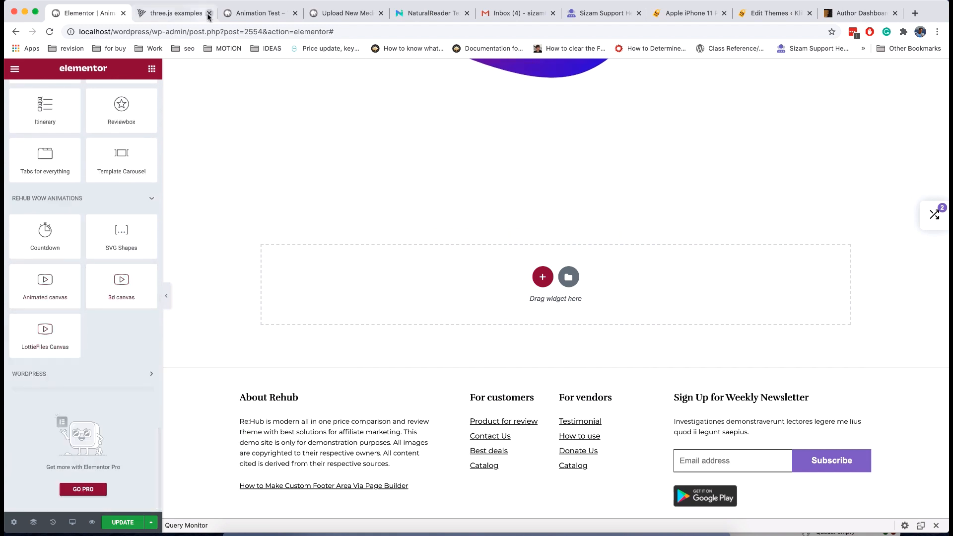
pyautogui.click(188, 17)
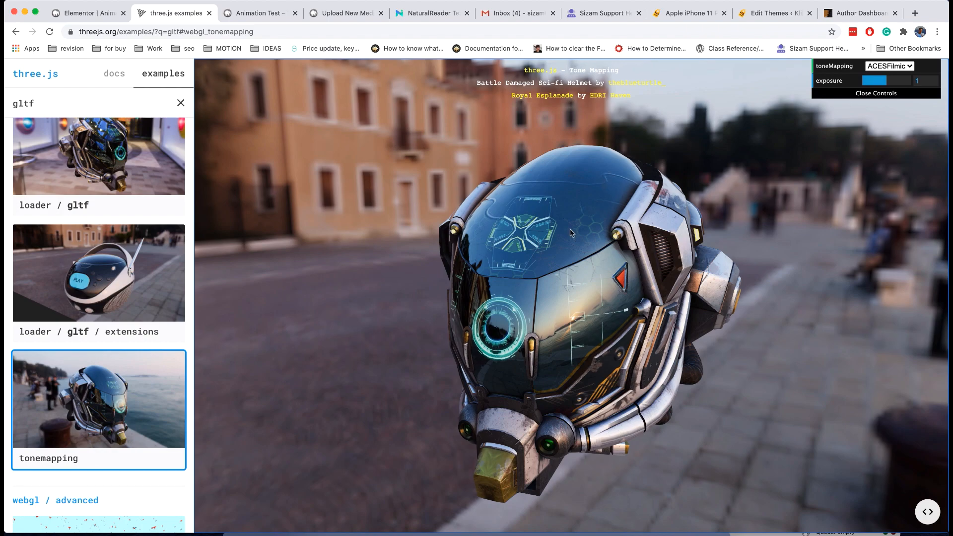
pyautogui.moveTo(570, 230); pyautogui.dragTo(639, 169)
pyautogui.scroll(-6, 170, 287)
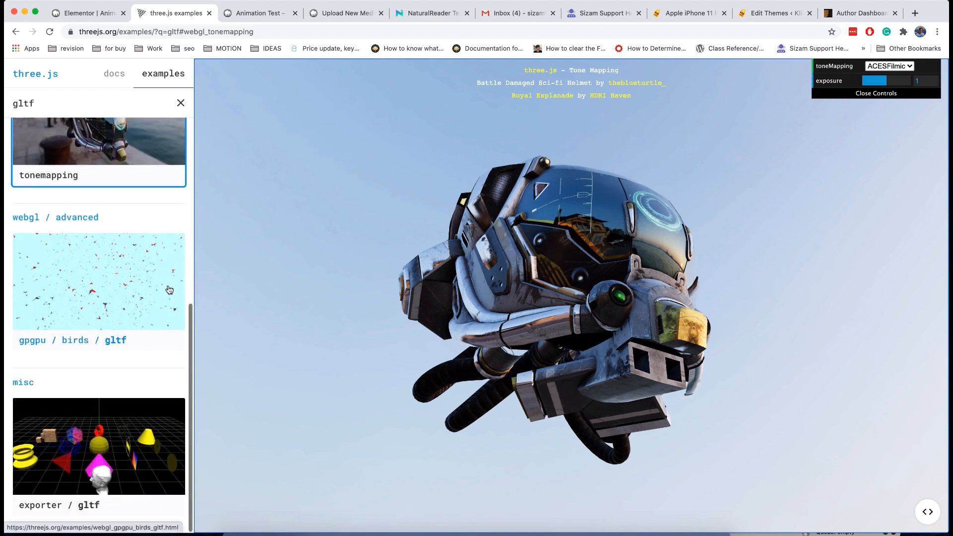
pyautogui.click(95, 16)
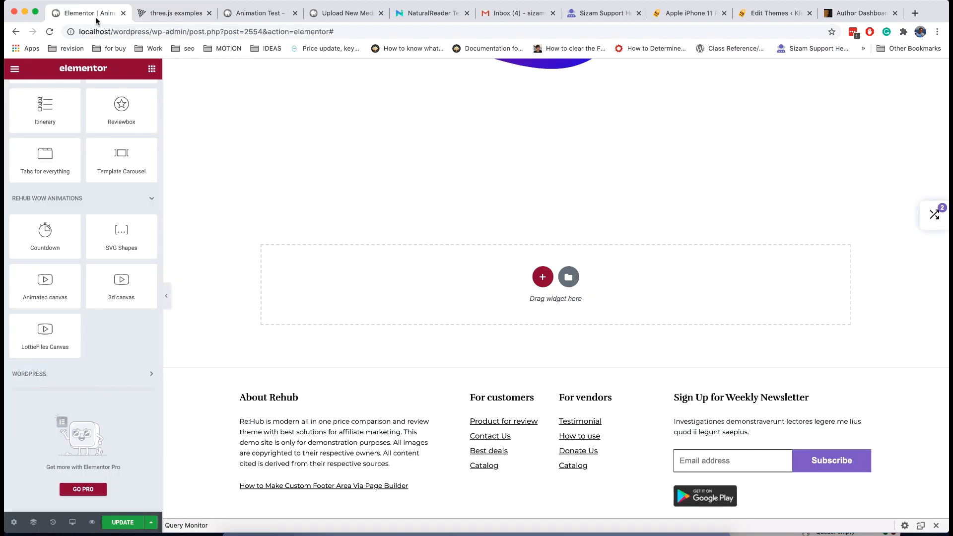
# Switch the responsive preview to tablet and set the animated canvas's tablet Svg Size to 683 px
pyautogui.scroll(10, 241, 207)
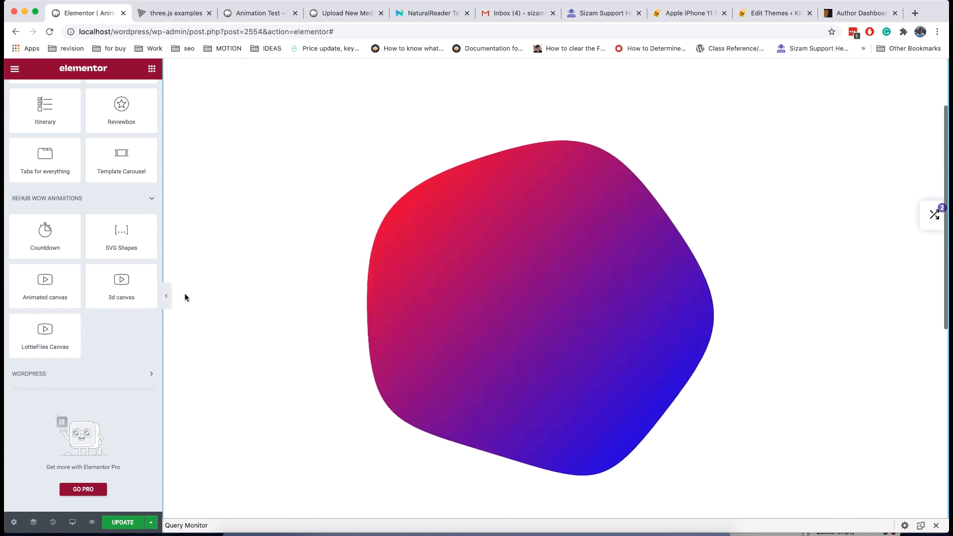
pyautogui.click(72, 522)
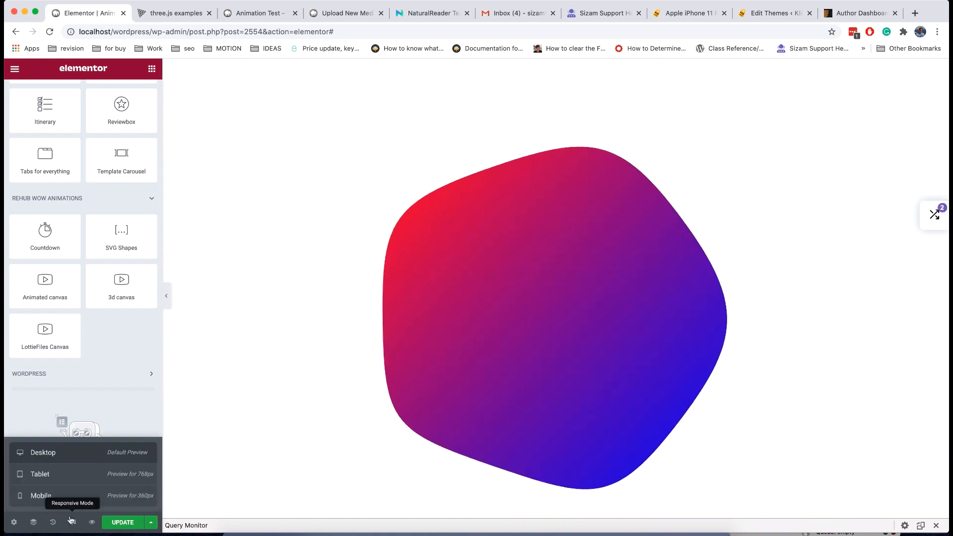
pyautogui.click(66, 476)
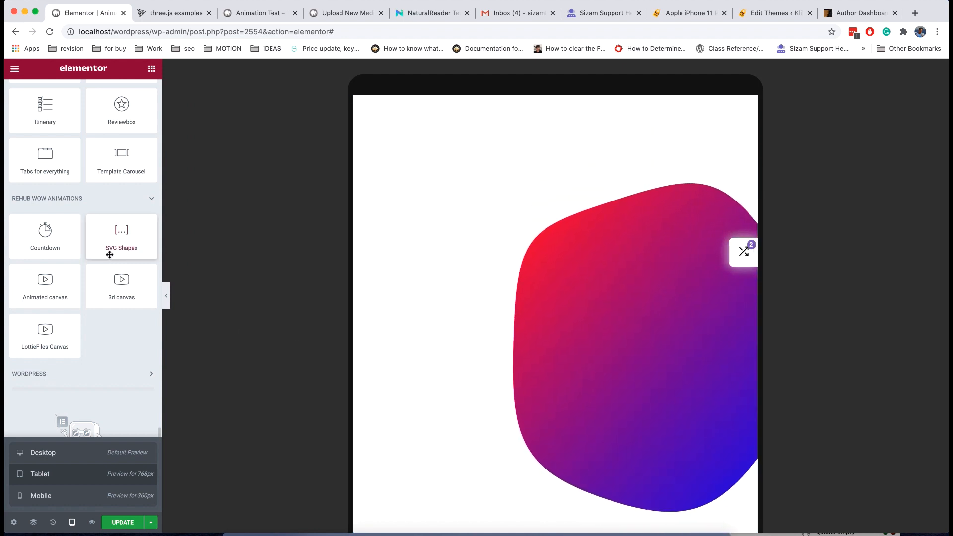
pyautogui.click(472, 283)
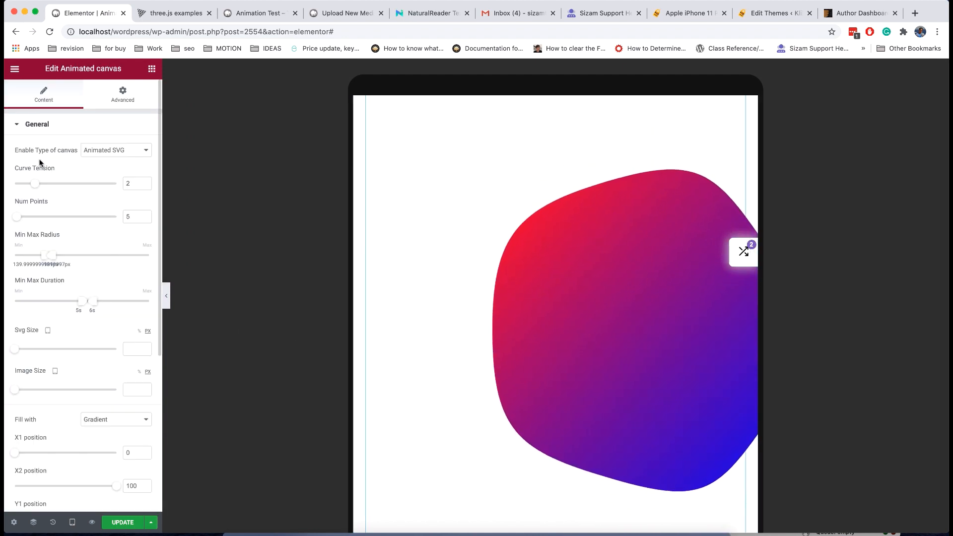
pyautogui.scroll(-5, 51, 299)
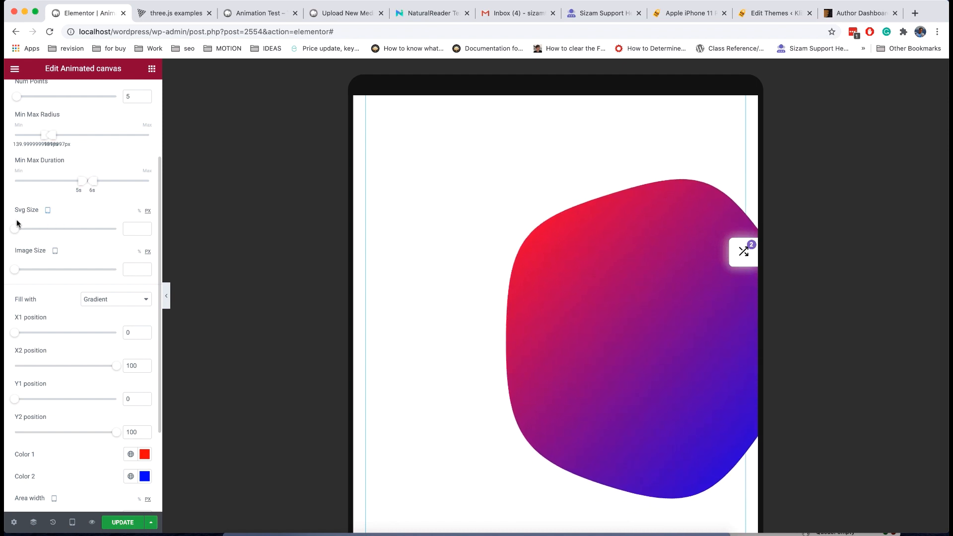
pyautogui.moveTo(16, 230); pyautogui.dragTo(48, 230)
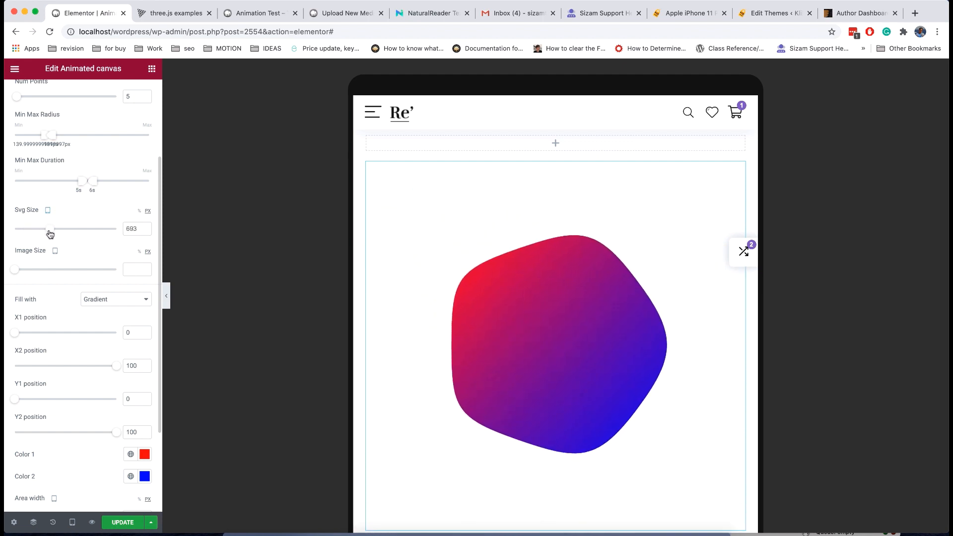
# Switch the responsive preview to mobile and hide the animated SVG canvas on mobile devices only
pyautogui.click(72, 522)
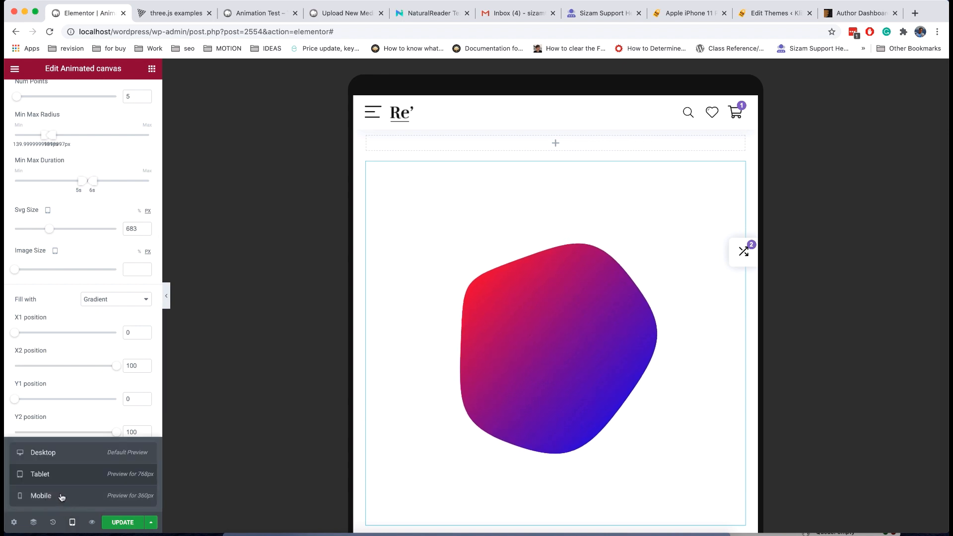
pyautogui.click(61, 496)
pyautogui.scroll(5, 142, 281)
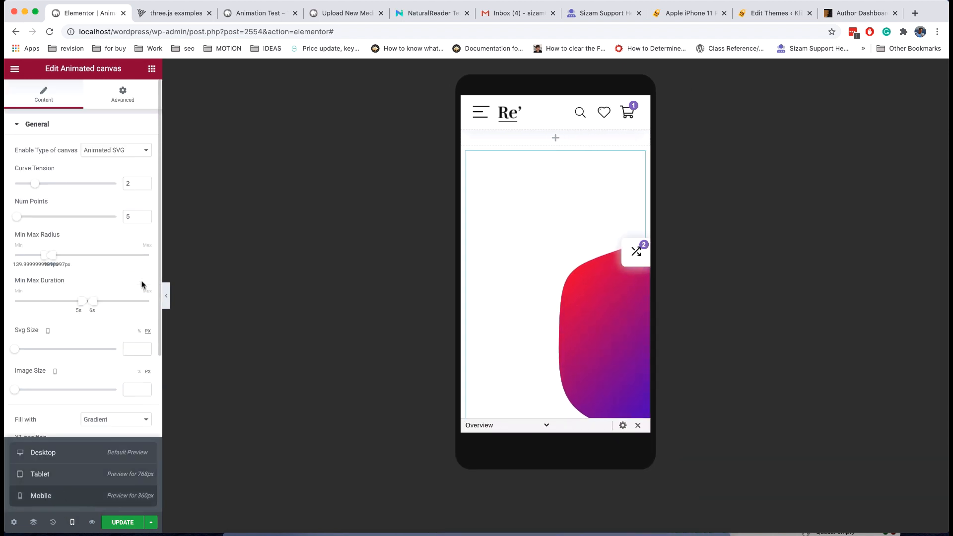
pyautogui.click(113, 89)
pyautogui.scroll(-4, 84, 357)
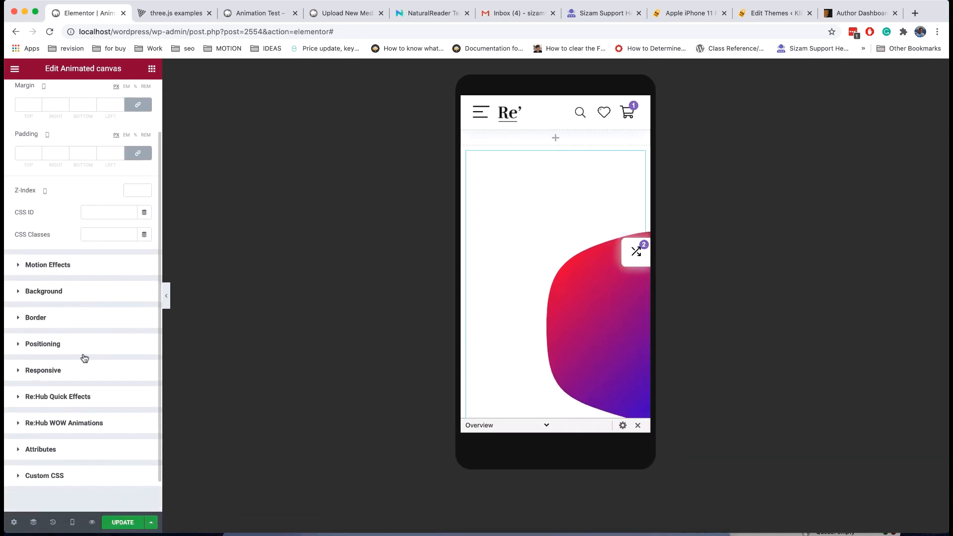
pyautogui.click(66, 334)
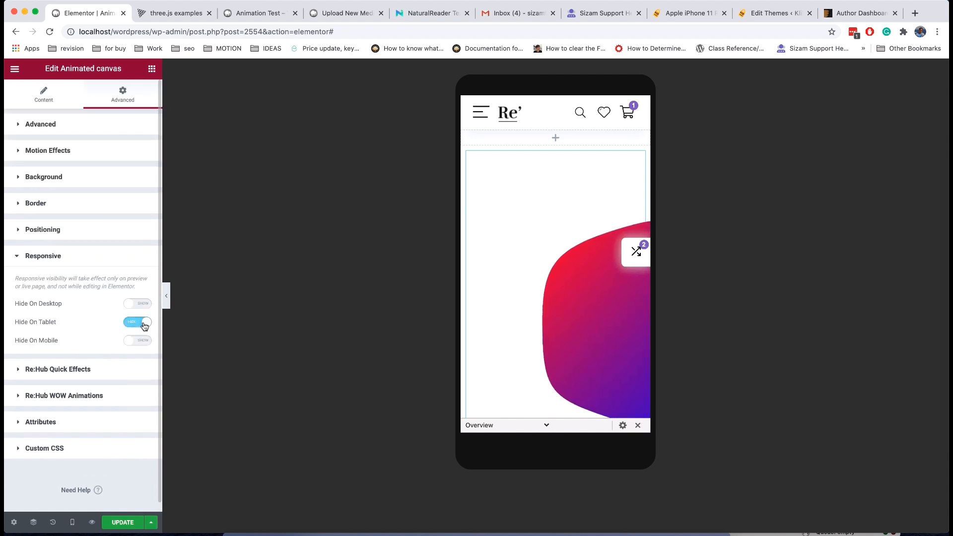
pyautogui.click(141, 339)
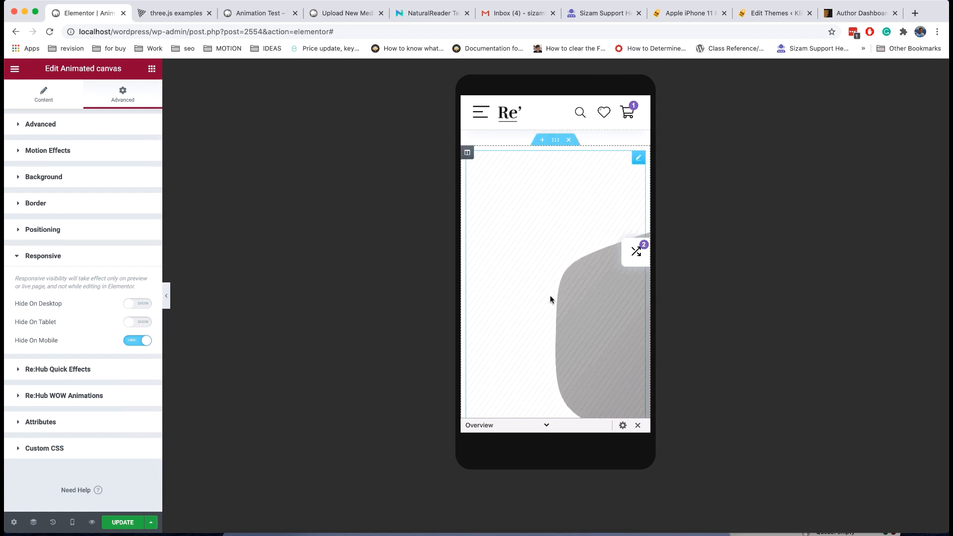
pyautogui.scroll(-2, 551, 299)
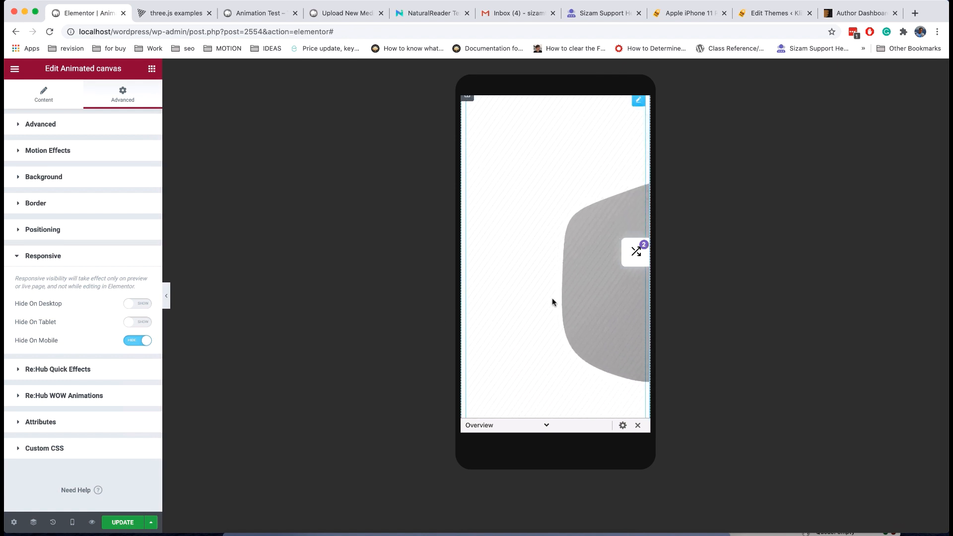